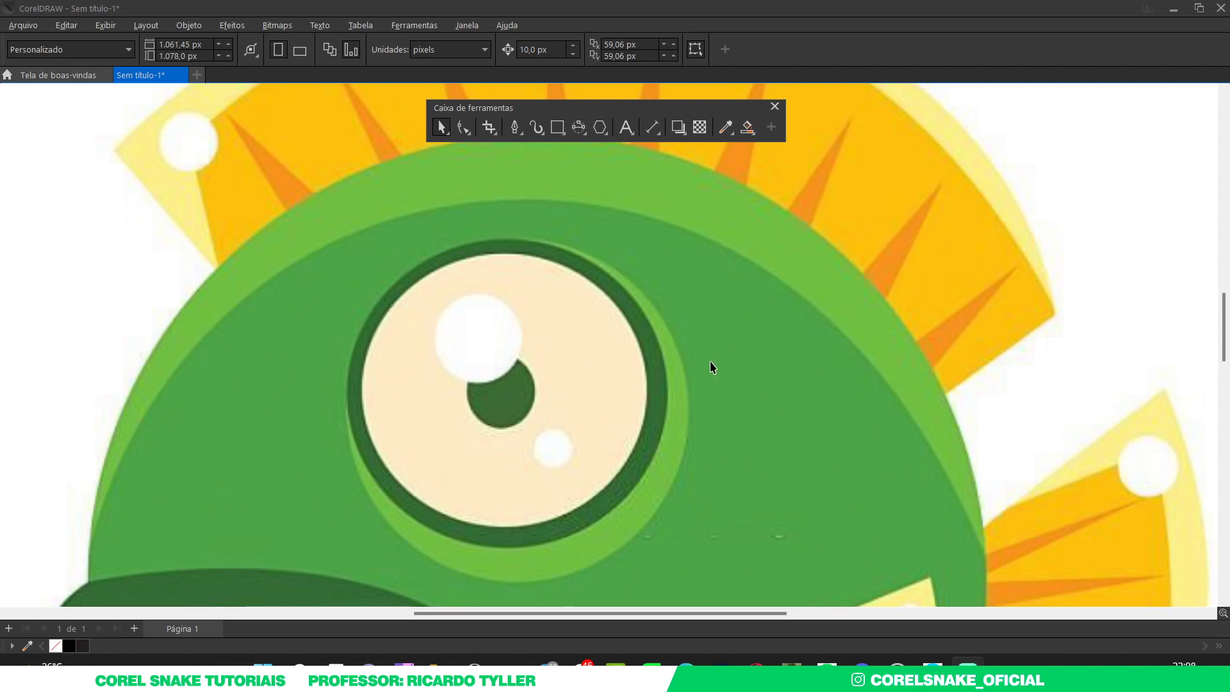
Step: Draw a circle about 522 px in diameter around the fish's round body with the 3-Point Ellipse tool
scroll(711, 365, down, 2)
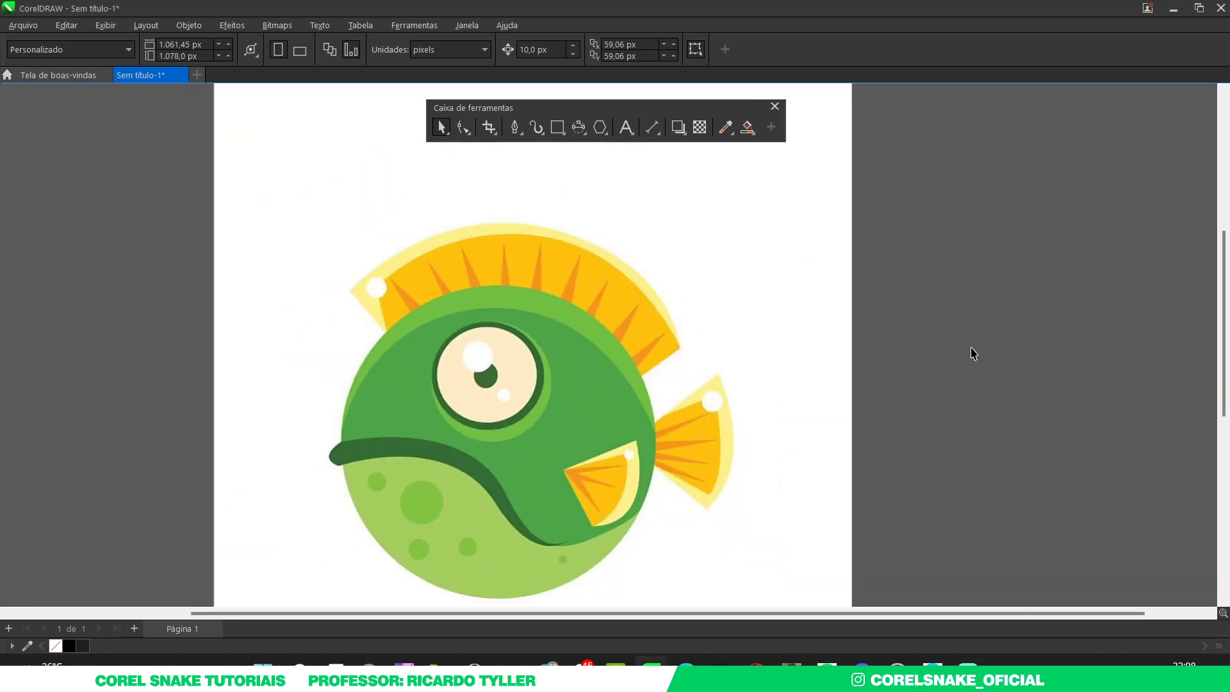
scroll(972, 352, down, 1)
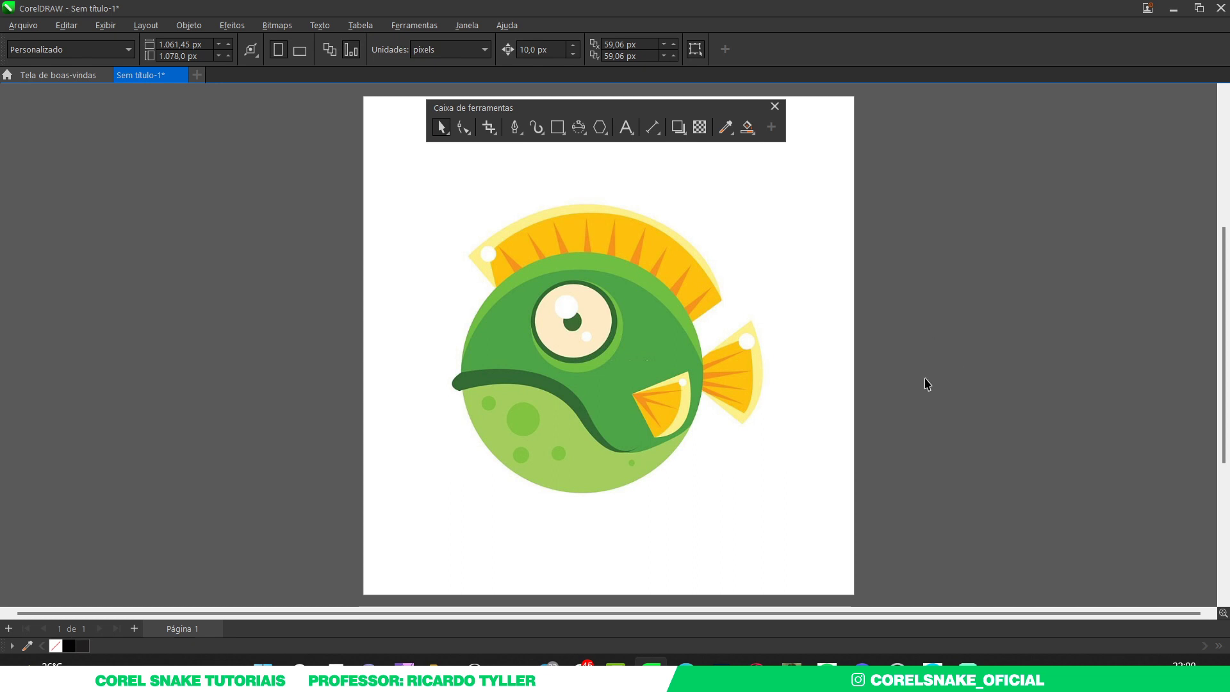
click(580, 130)
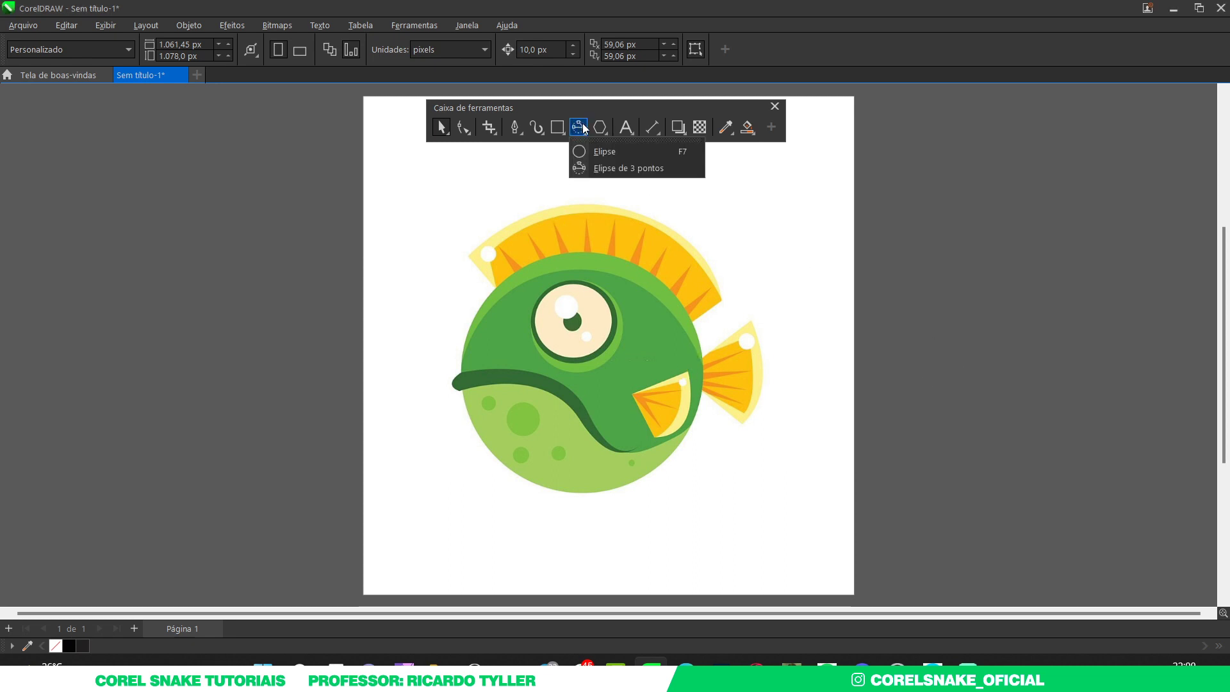
click(592, 167)
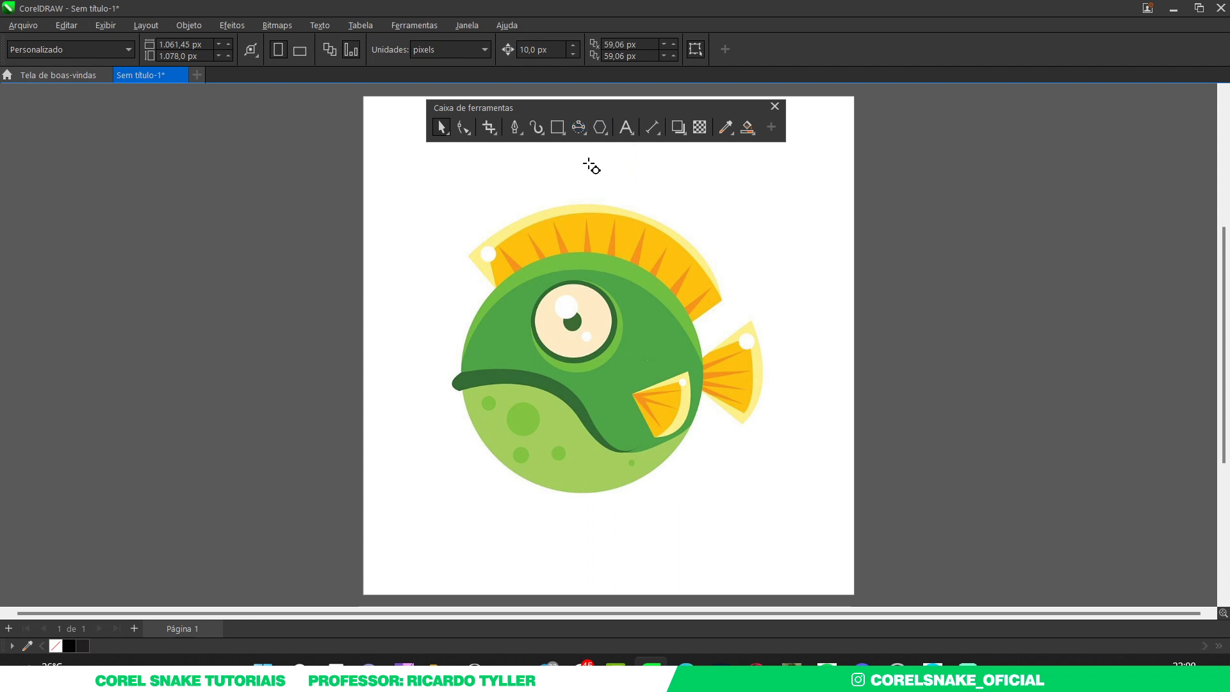
scroll(583, 493, up, 2)
scroll(554, 211, down, 1)
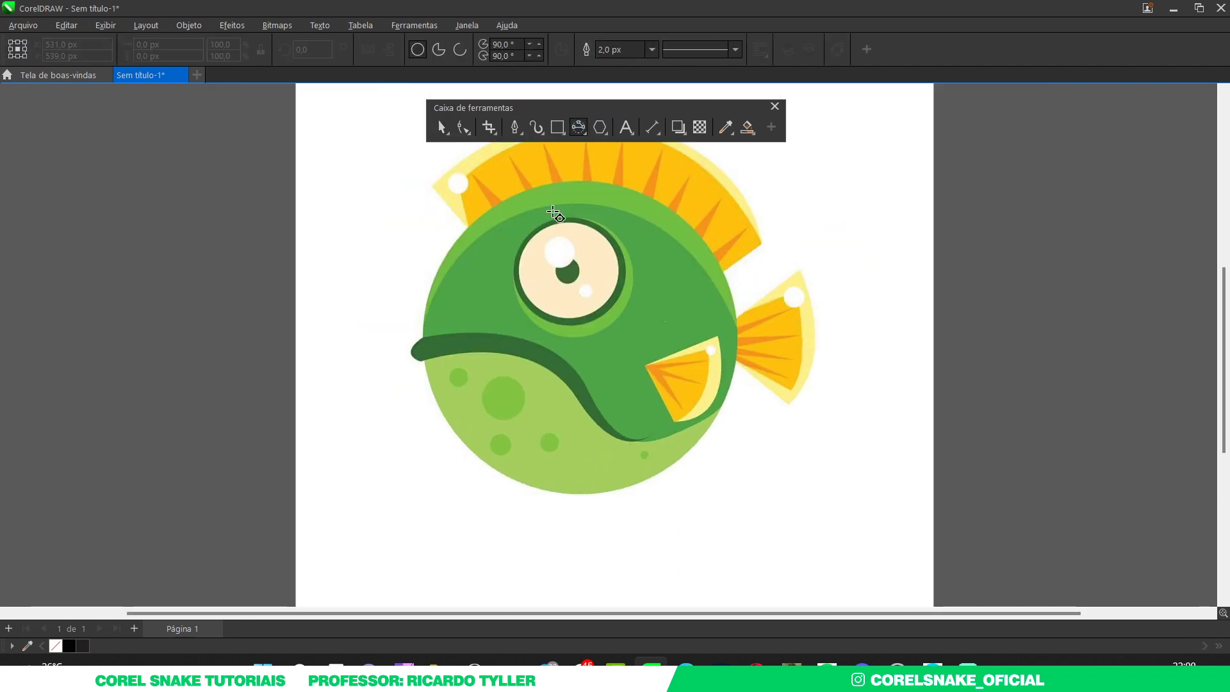
scroll(570, 233, up, 1)
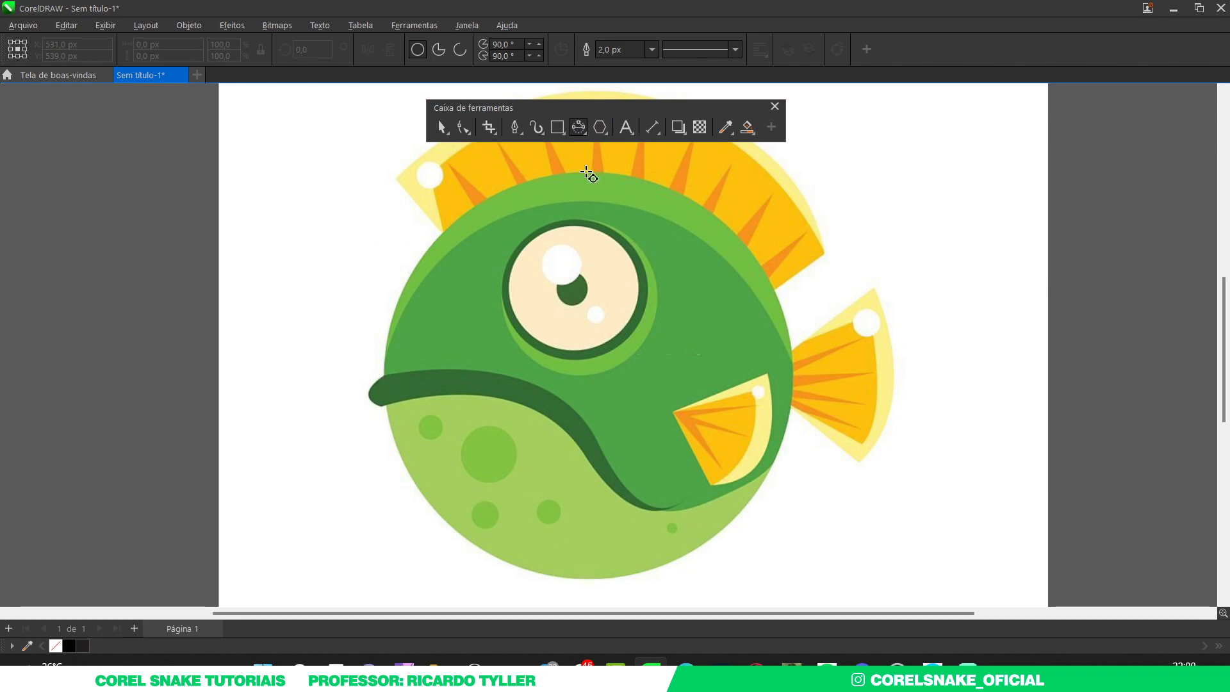
drag(589, 172, 590, 579)
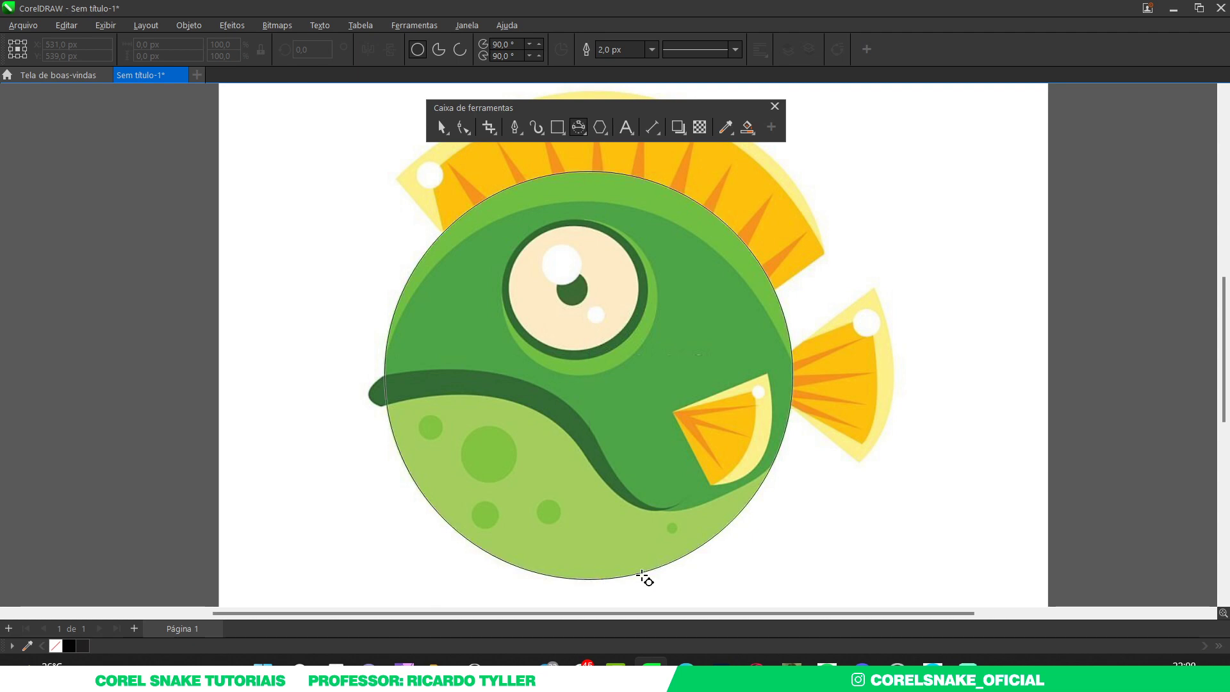
click(647, 571)
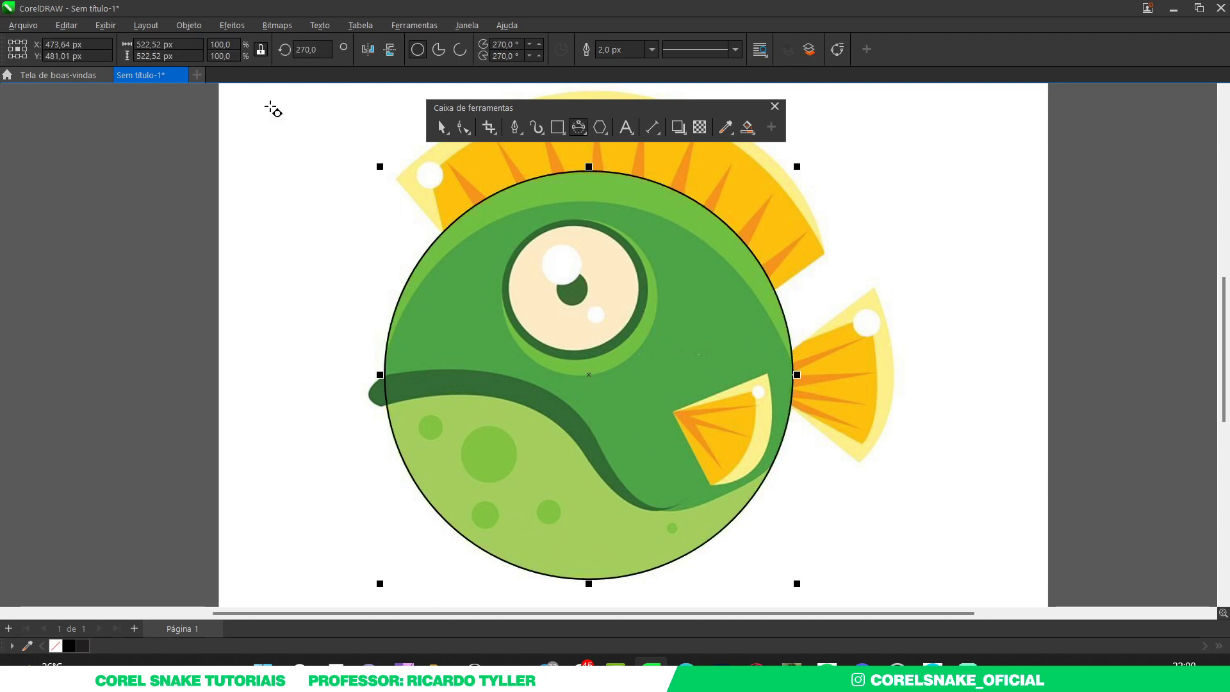
click(441, 127)
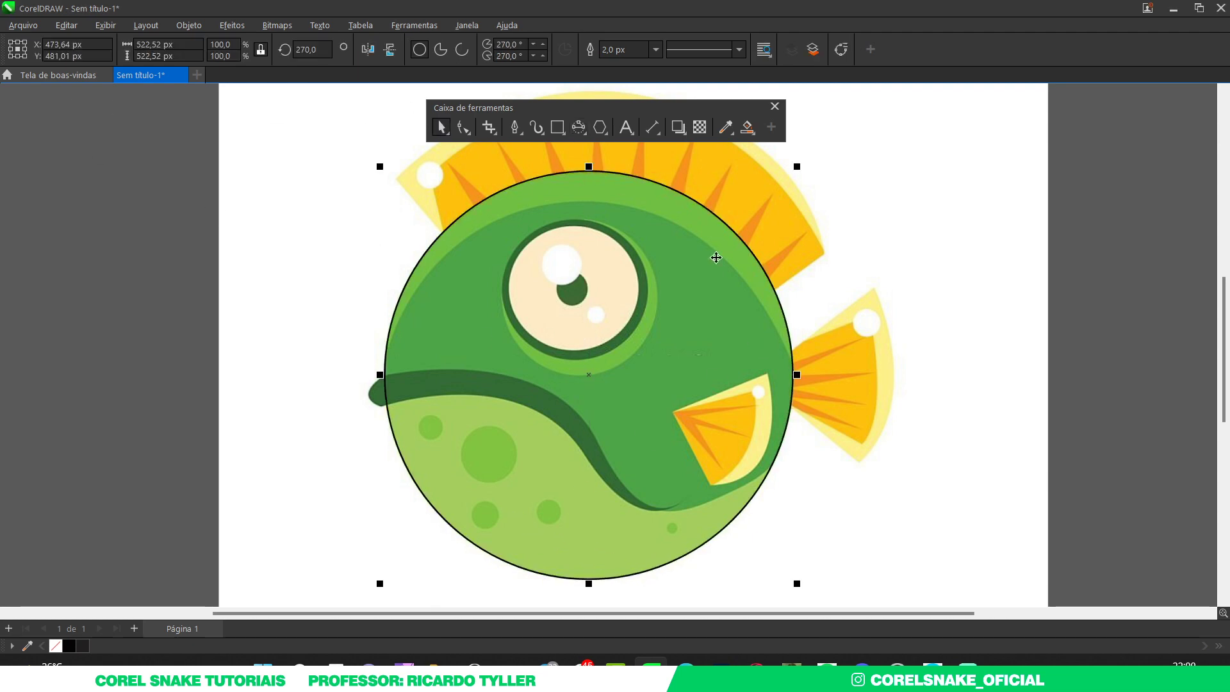
Step: Set the document's nudge distance to the fish bitmap's width, 1061,45 px, by copying the value from the bitmap
scroll(541, 250, down, 4)
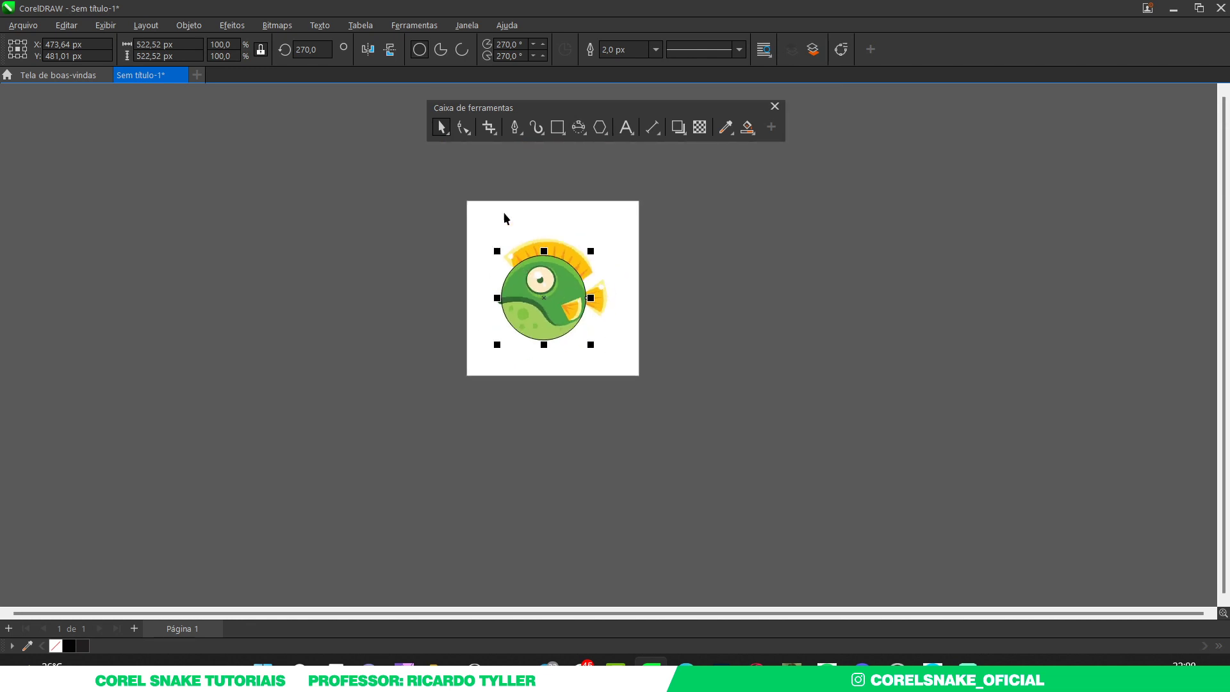
click(437, 228)
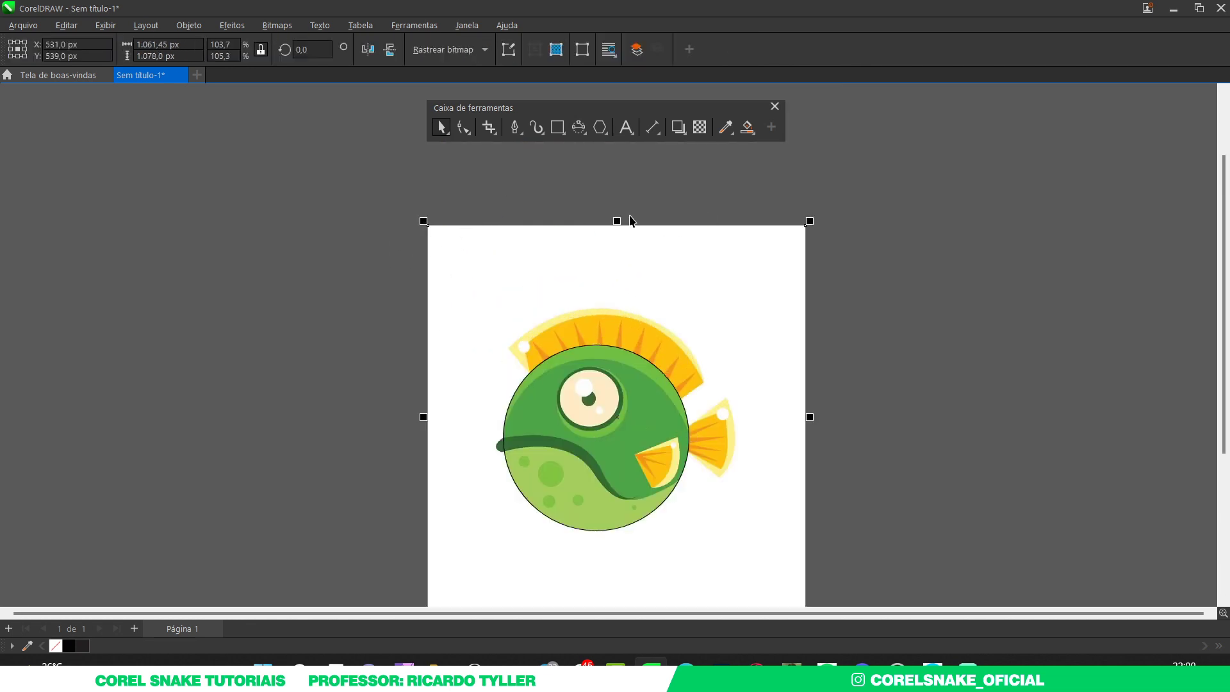
double_click(179, 44)
key(ctrl+c)
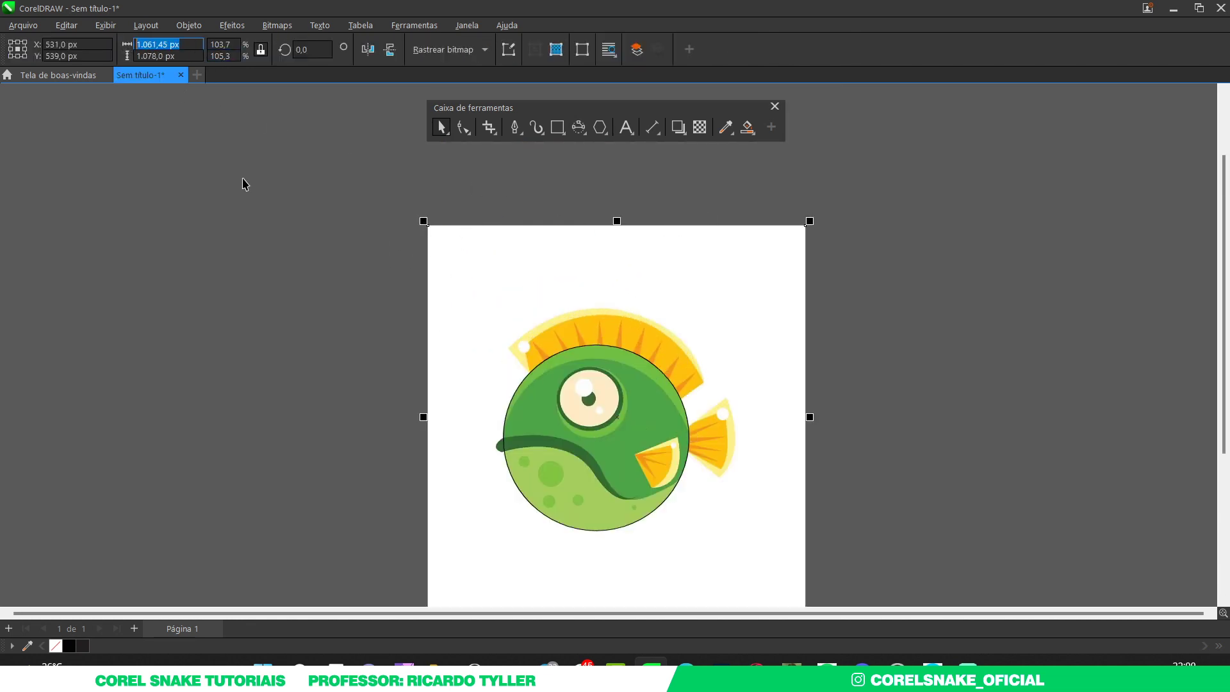
click(231, 108)
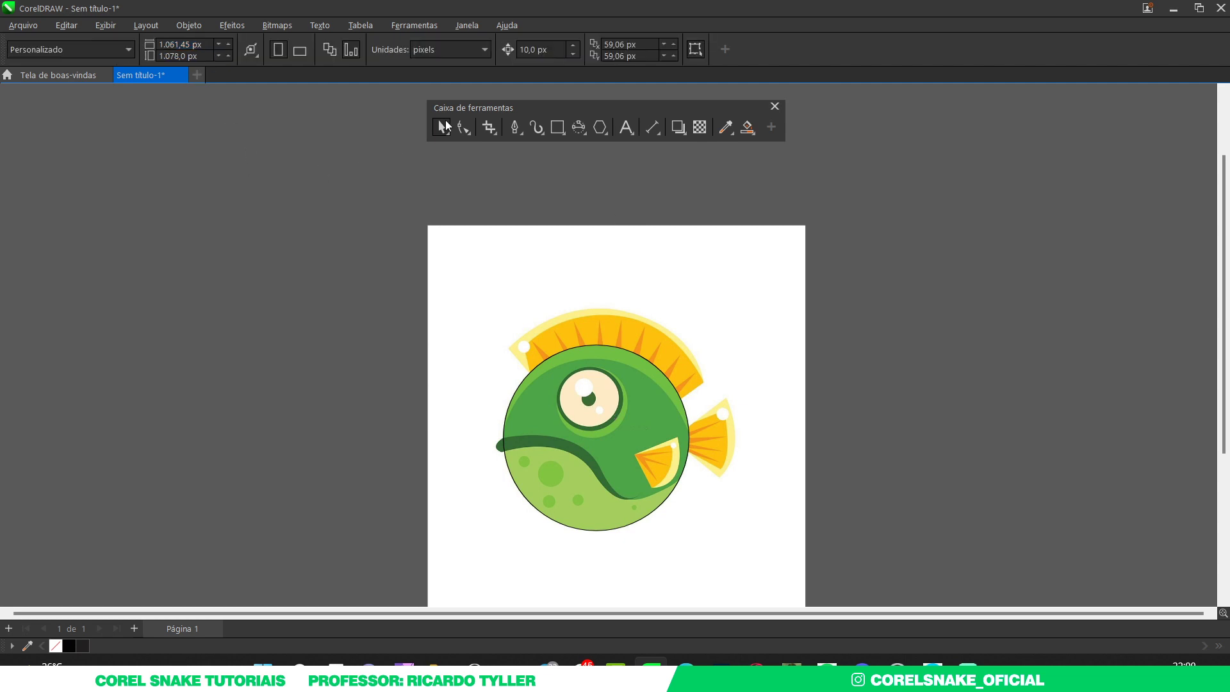
drag(557, 53, 483, 64)
key(ctrl+v)
click(326, 207)
scroll(497, 229, down, 3)
scroll(513, 280, up, 2)
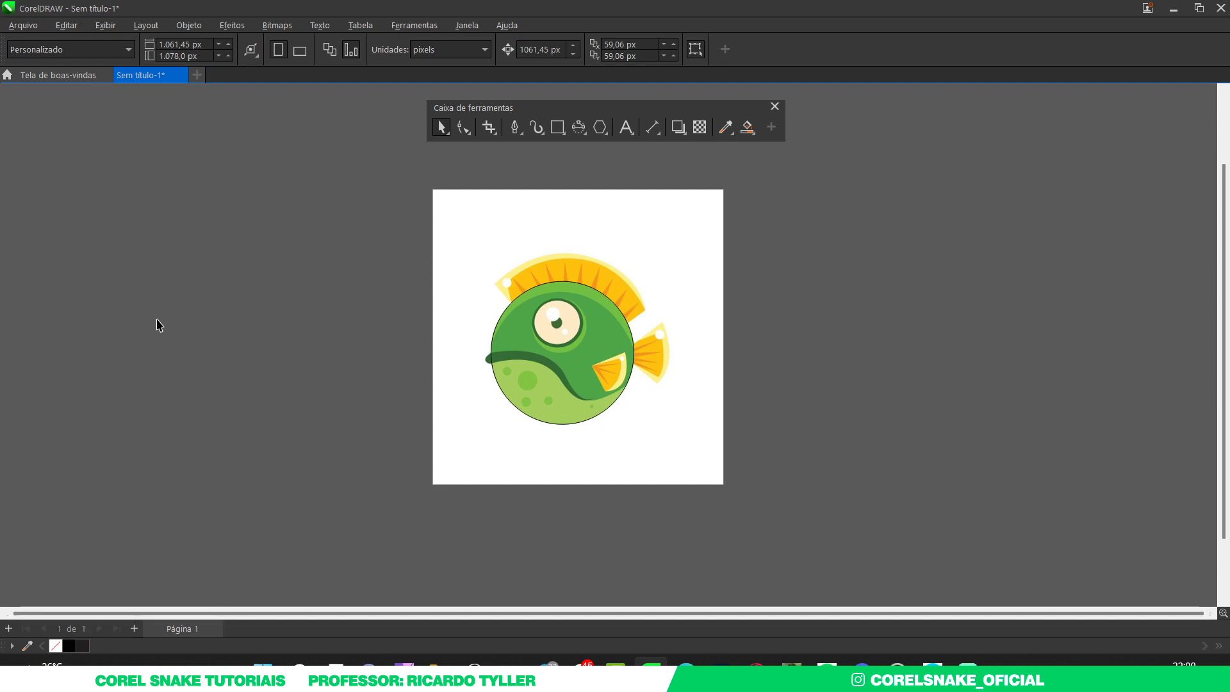
Step: Create a page-sized rectangle and shift it one nudge distance to the right so it sits beside the reference image
double_click(557, 127)
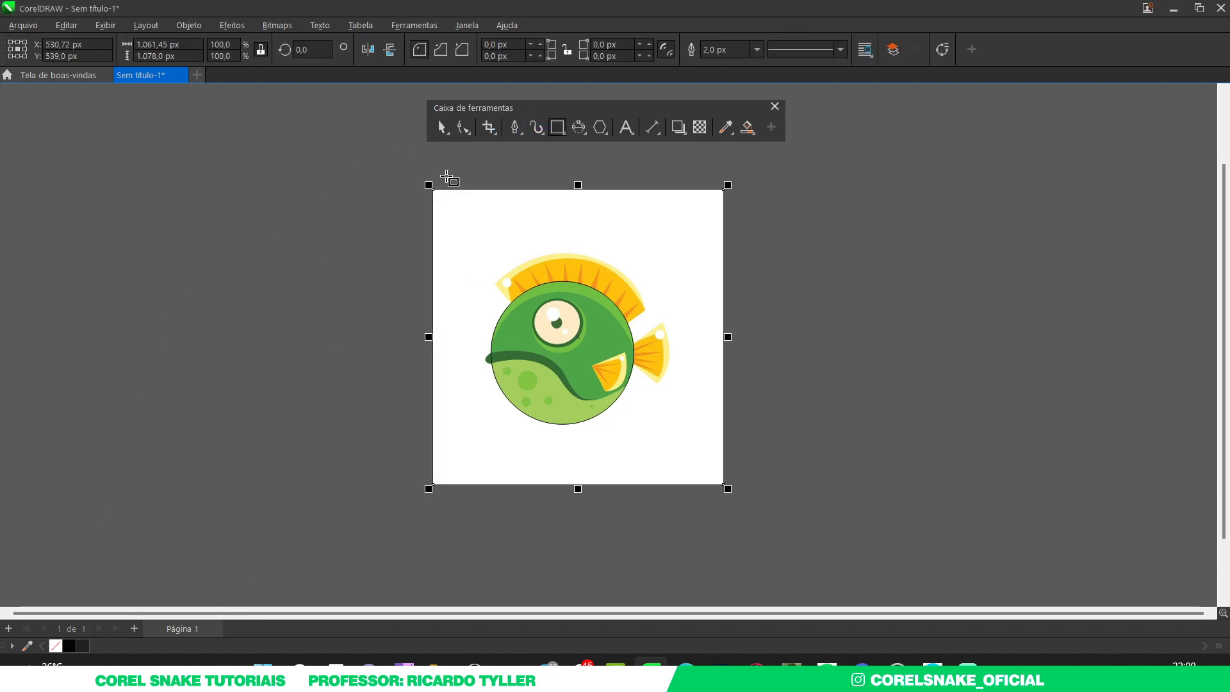
click(442, 128)
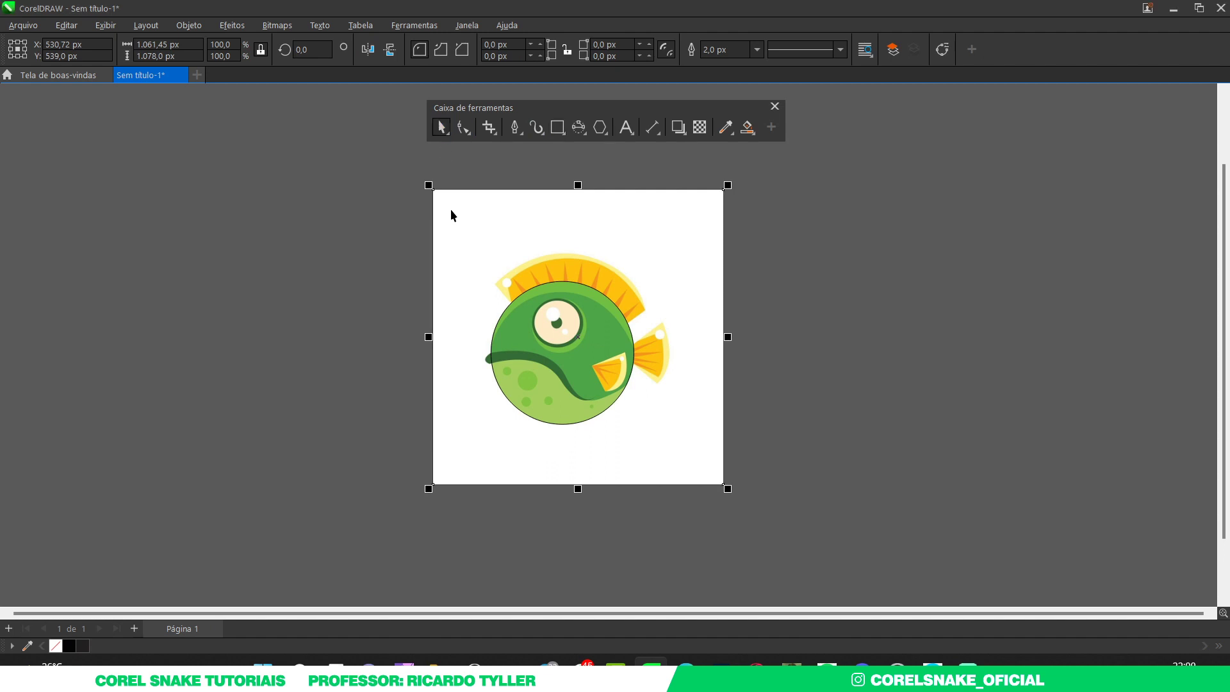
key(ctrl+d)
Step: Fill the rectangle beside the reference with white sampled from the image background and remove its outline
click(27, 646)
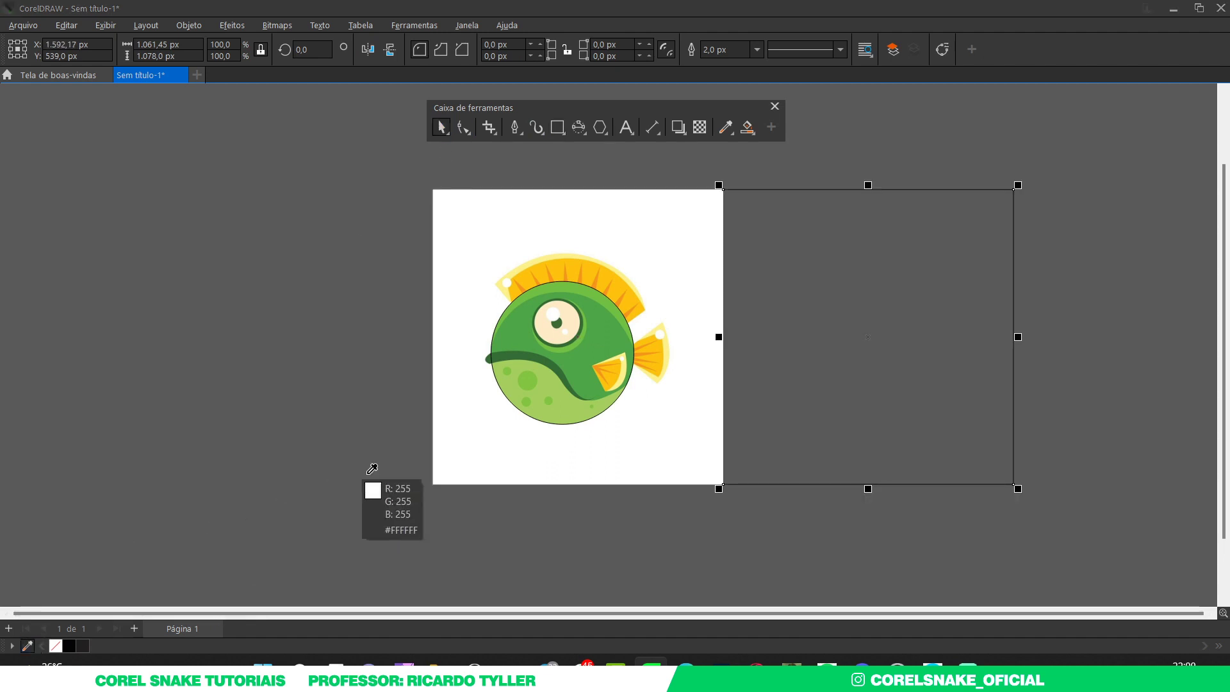
click(474, 442)
click(96, 646)
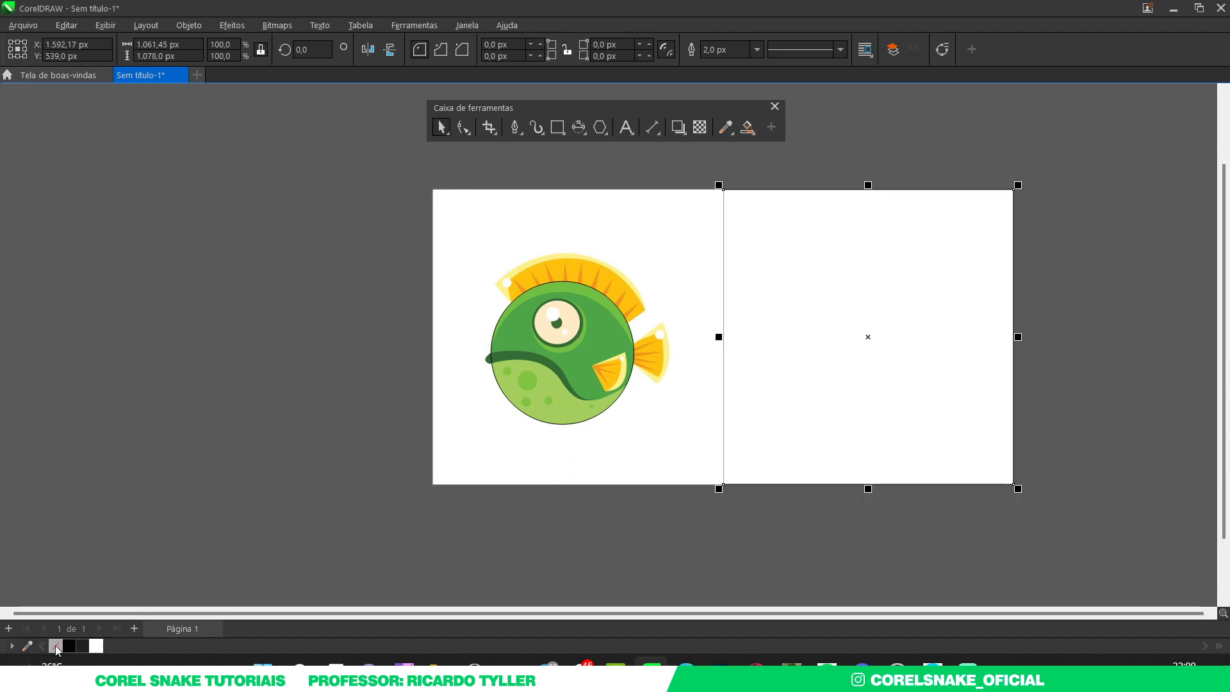
right_click(55, 645)
click(828, 537)
key(F4)
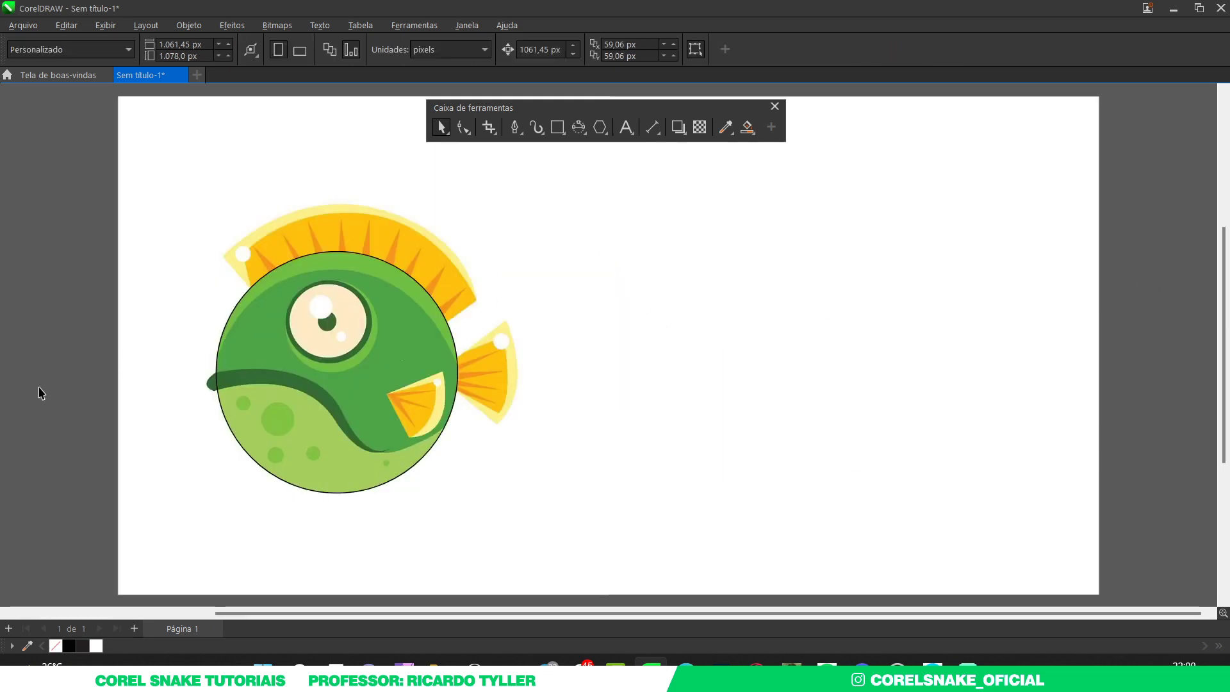
Step: Fill the body circle with the fish's sampled medium green, without an outline, and shift it onto the blank white panel
click(26, 645)
click(294, 368)
click(285, 336)
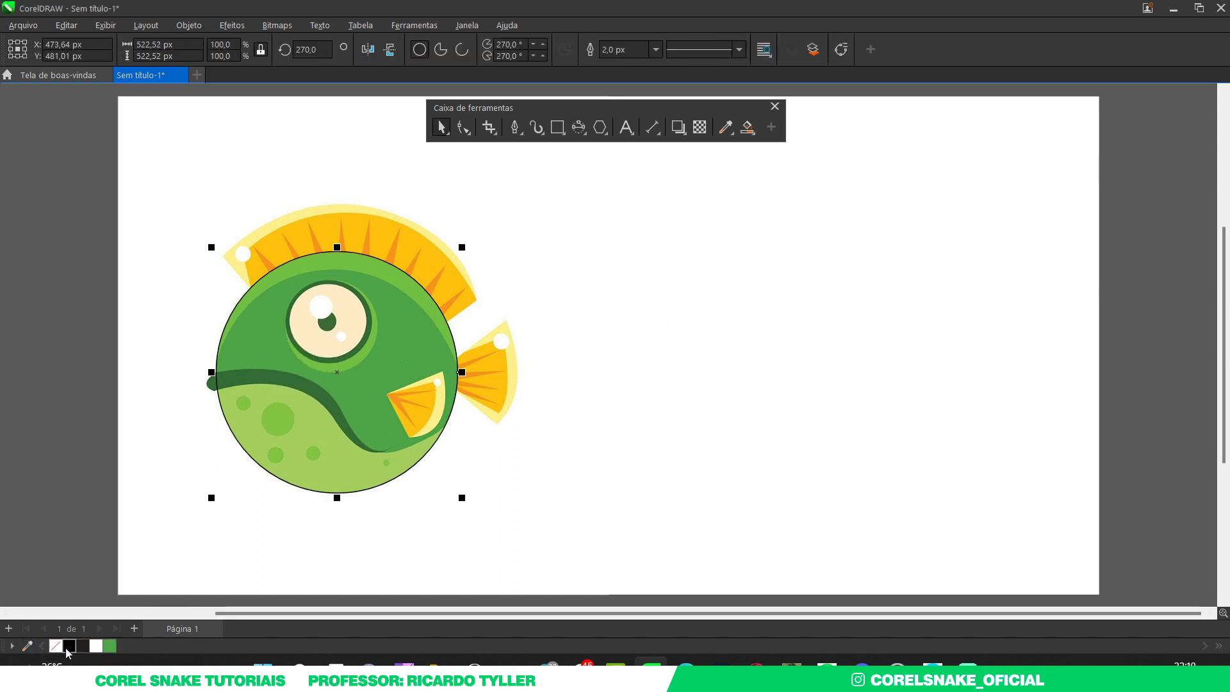
click(110, 646)
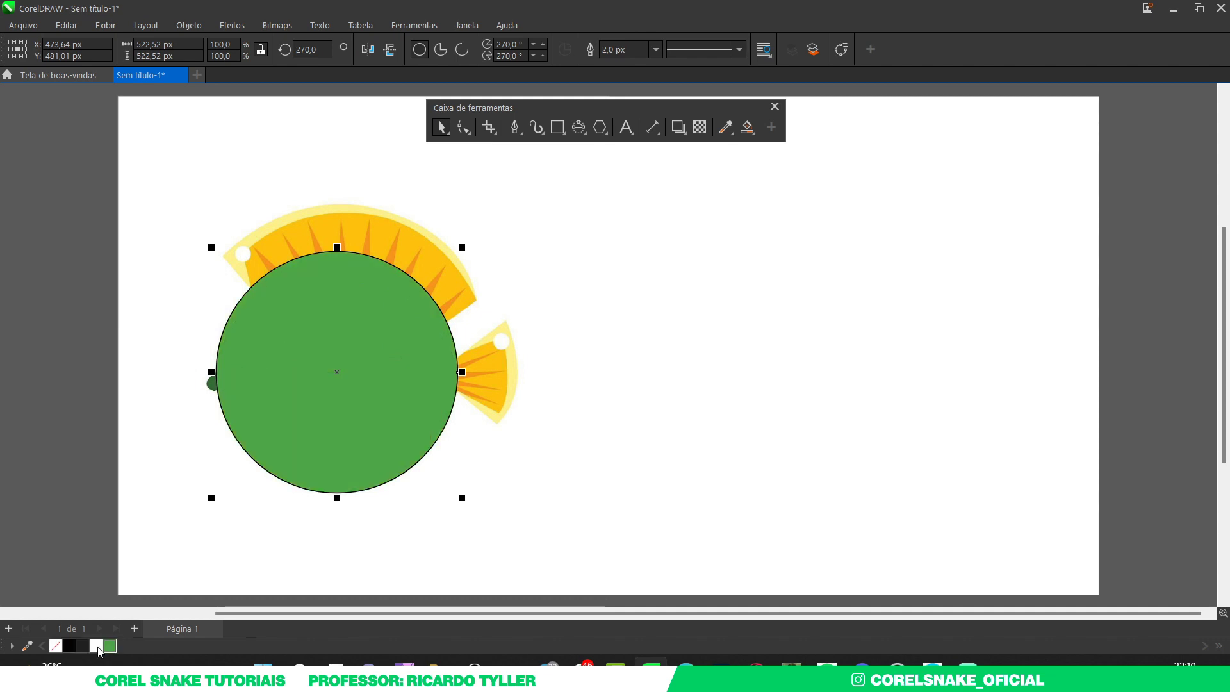
right_click(56, 646)
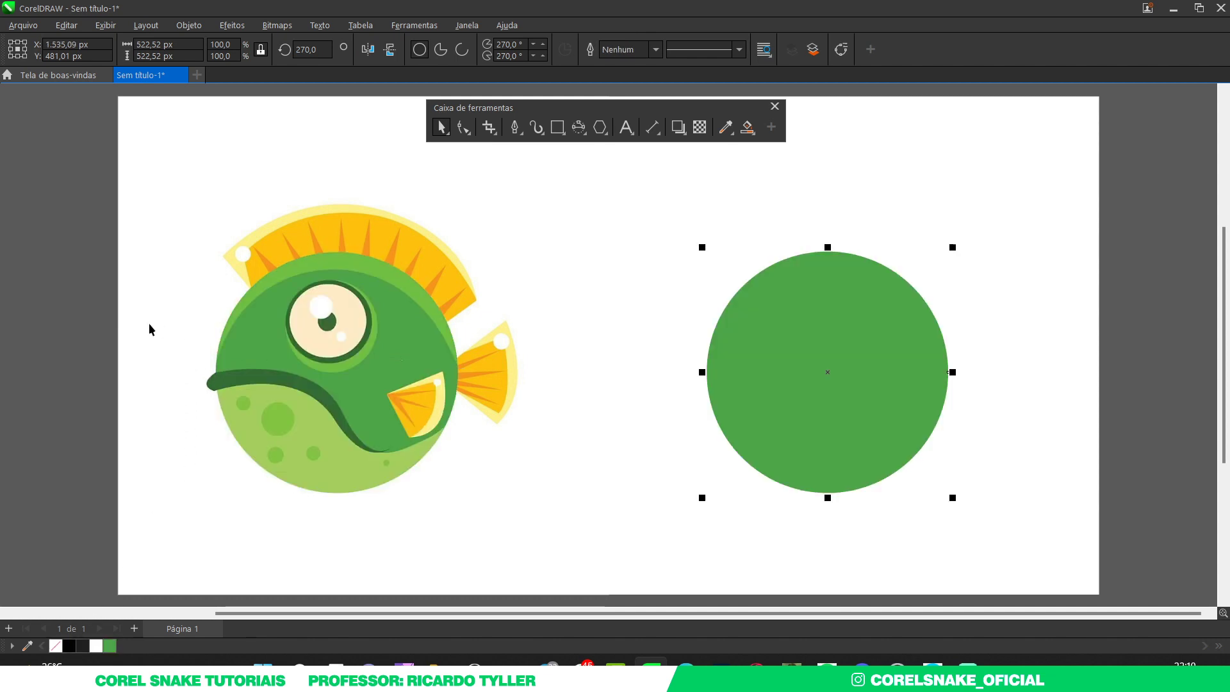
click(175, 497)
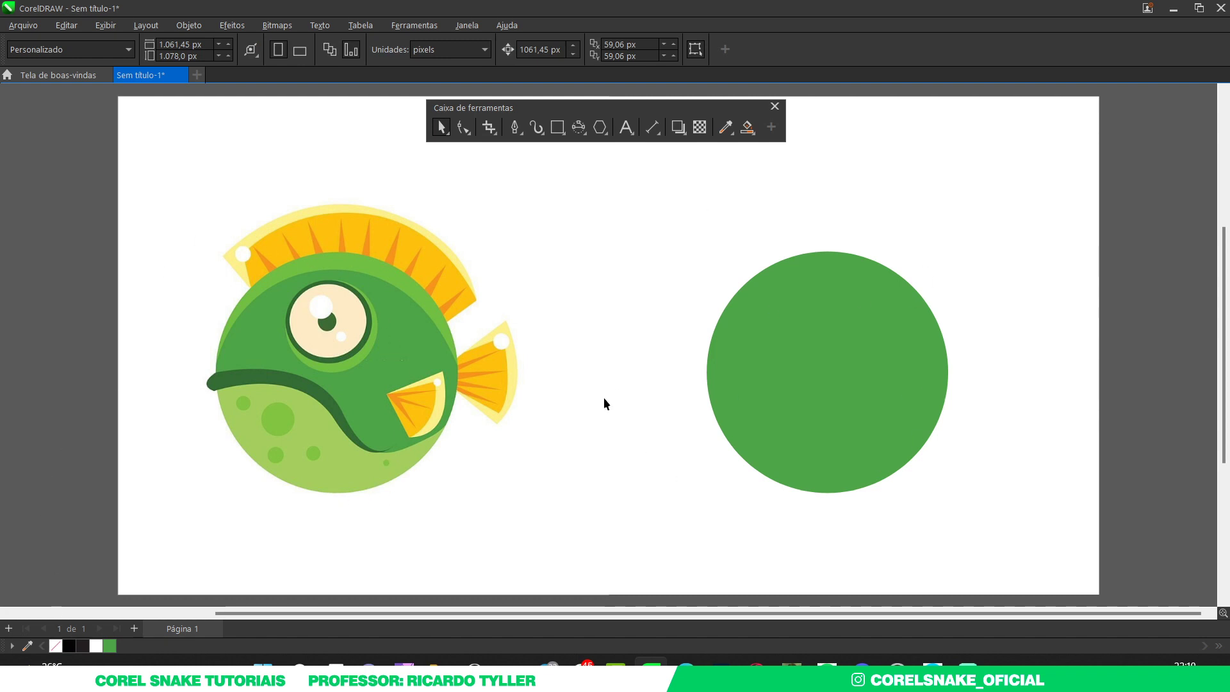
Step: Place a copy of the green circle back over the reference fish, with no fill and a 2 px black outline
click(748, 356)
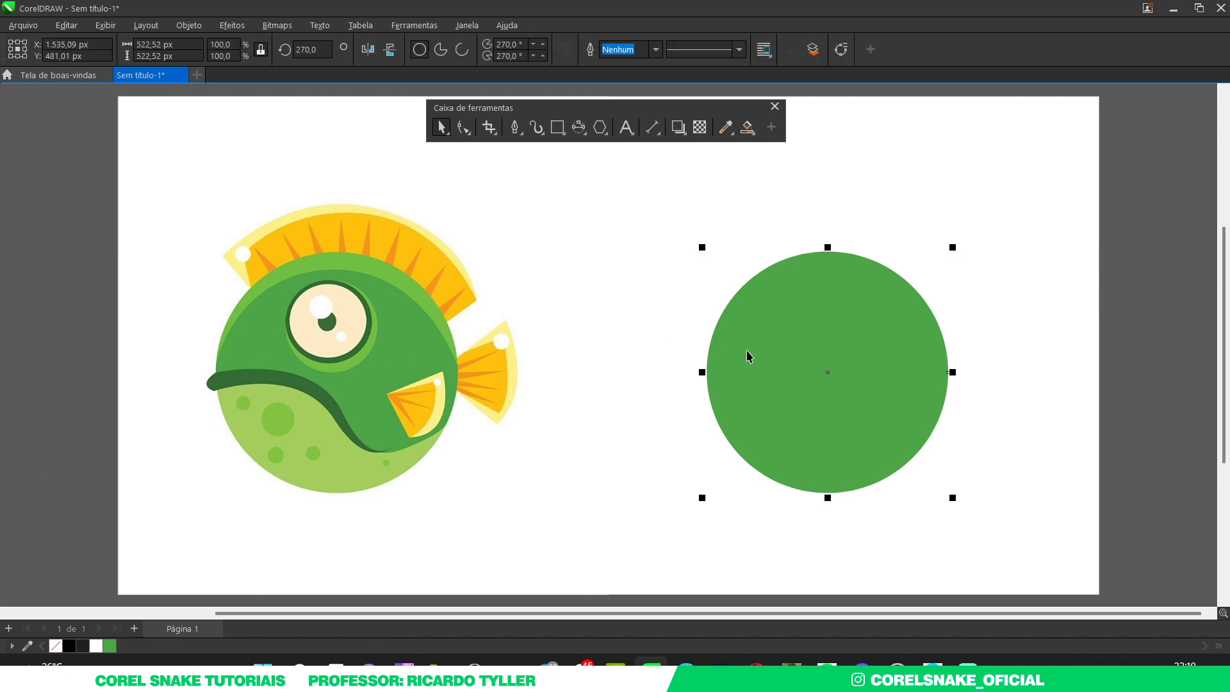
key(ctrl+v)
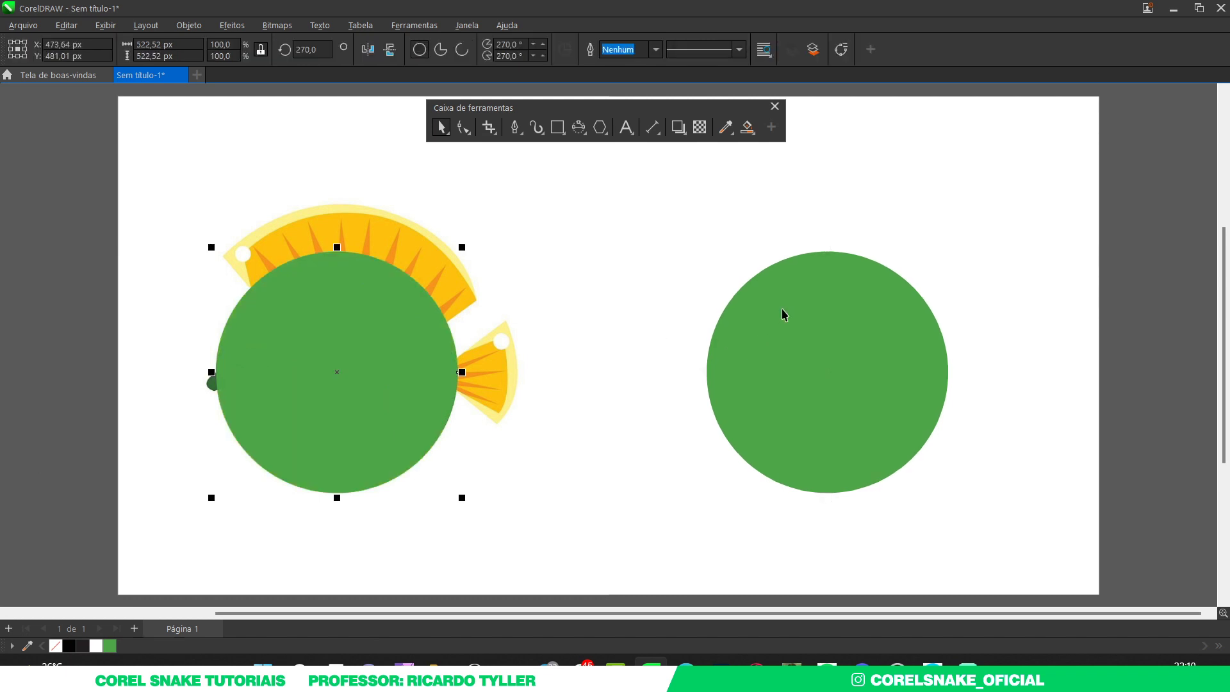
key(ctrl+z)
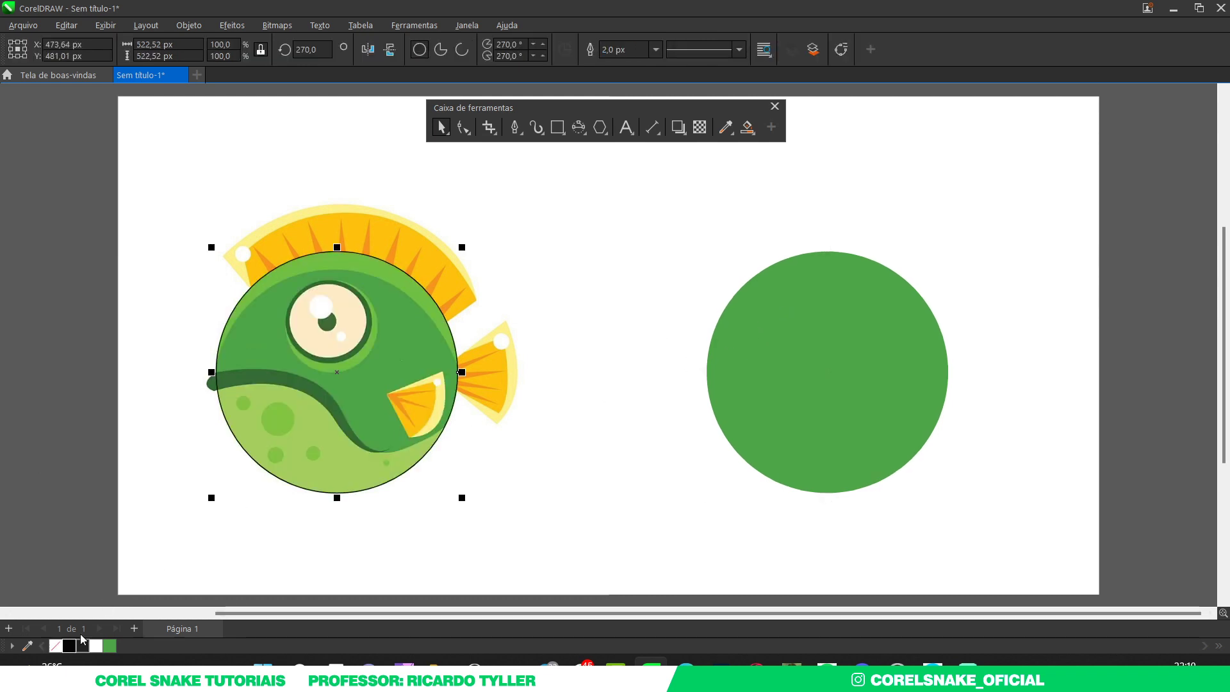
Step: Duplicate the outlined body circle slightly lower and align its upper arc with the inner edge of the light green highlight
scroll(340, 256, up, 2)
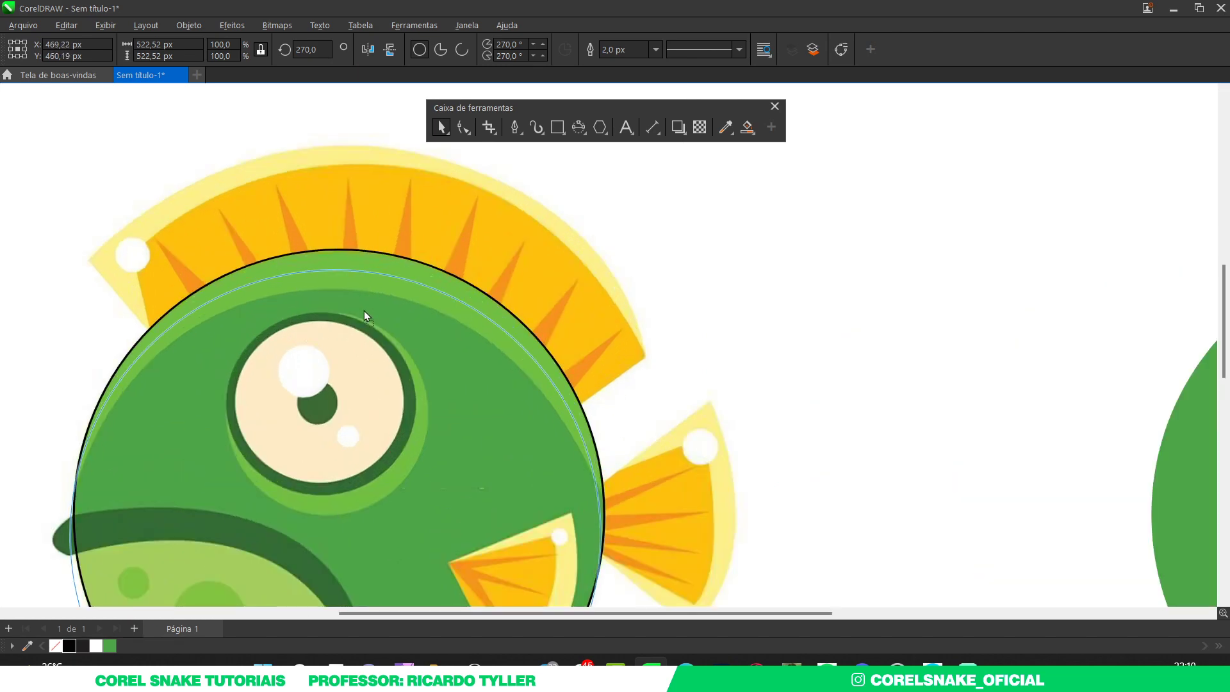
drag(362, 320, 363, 322)
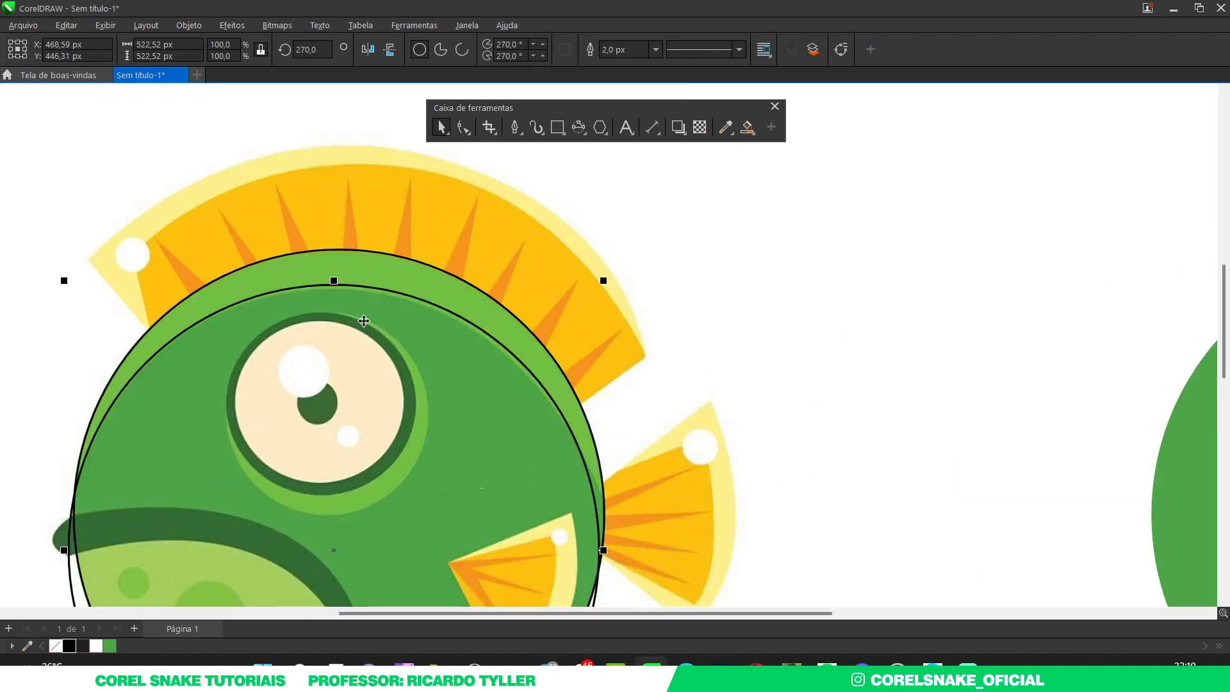
scroll(567, 441, up, 3)
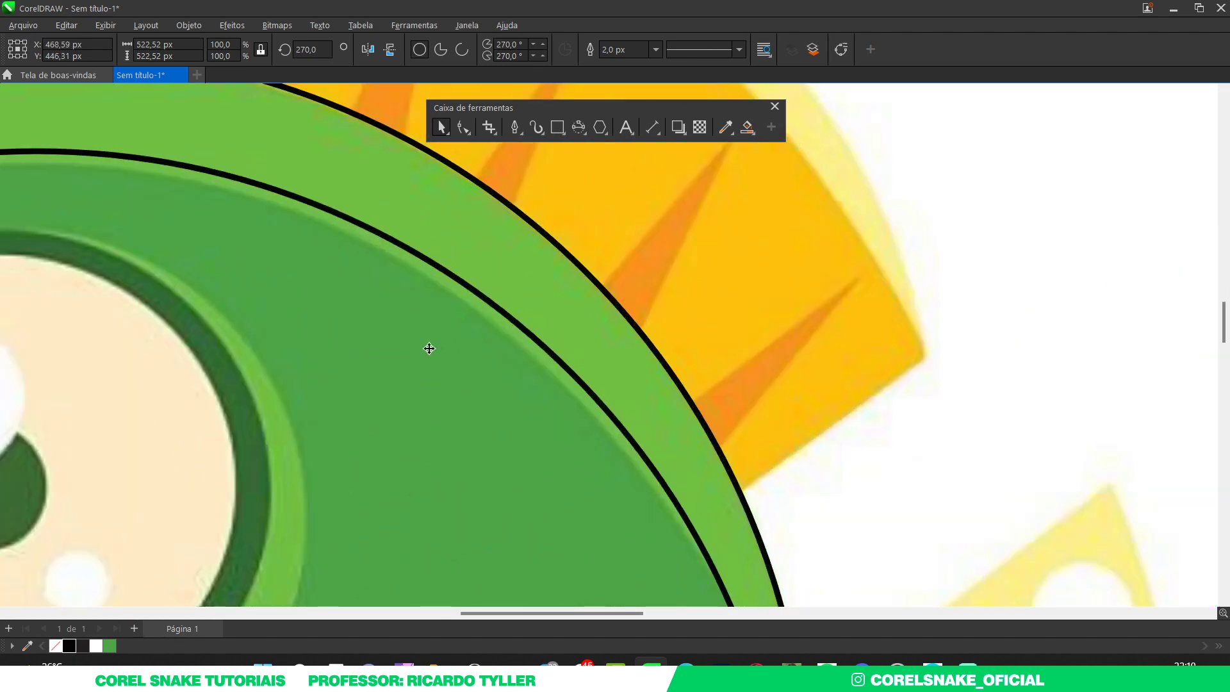
drag(426, 346, 417, 370)
scroll(586, 342, down, 4)
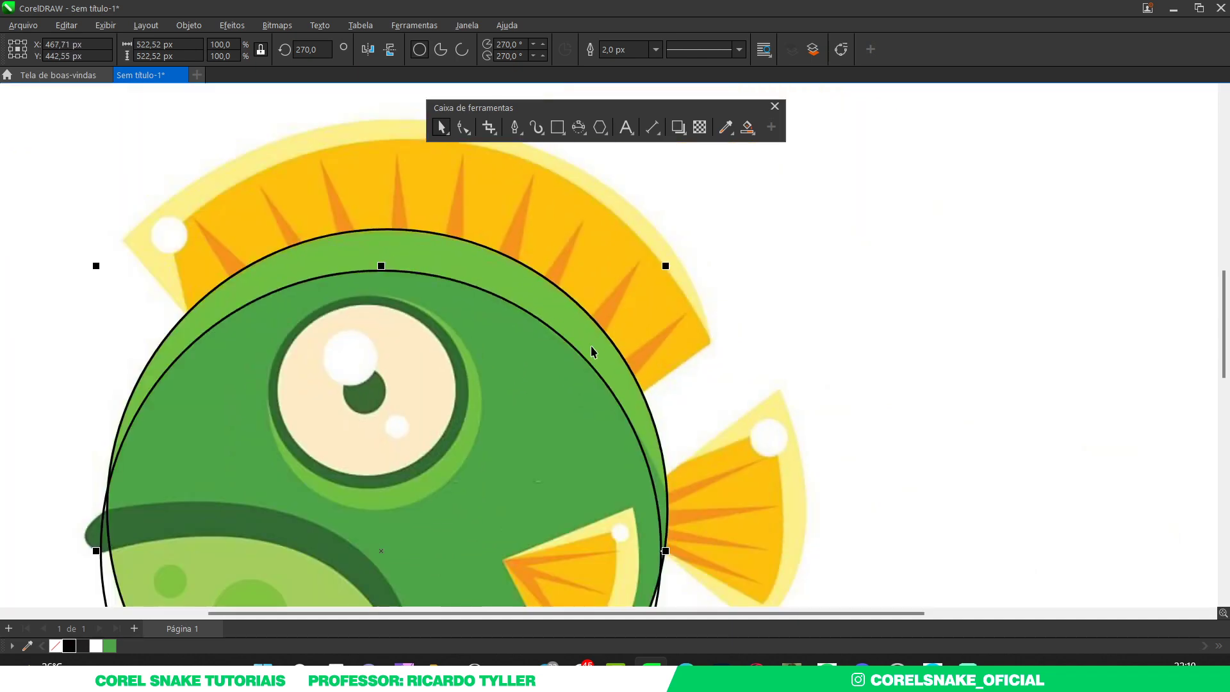
scroll(447, 367, up, 3)
scroll(428, 347, down, 3)
scroll(667, 379, up, 2)
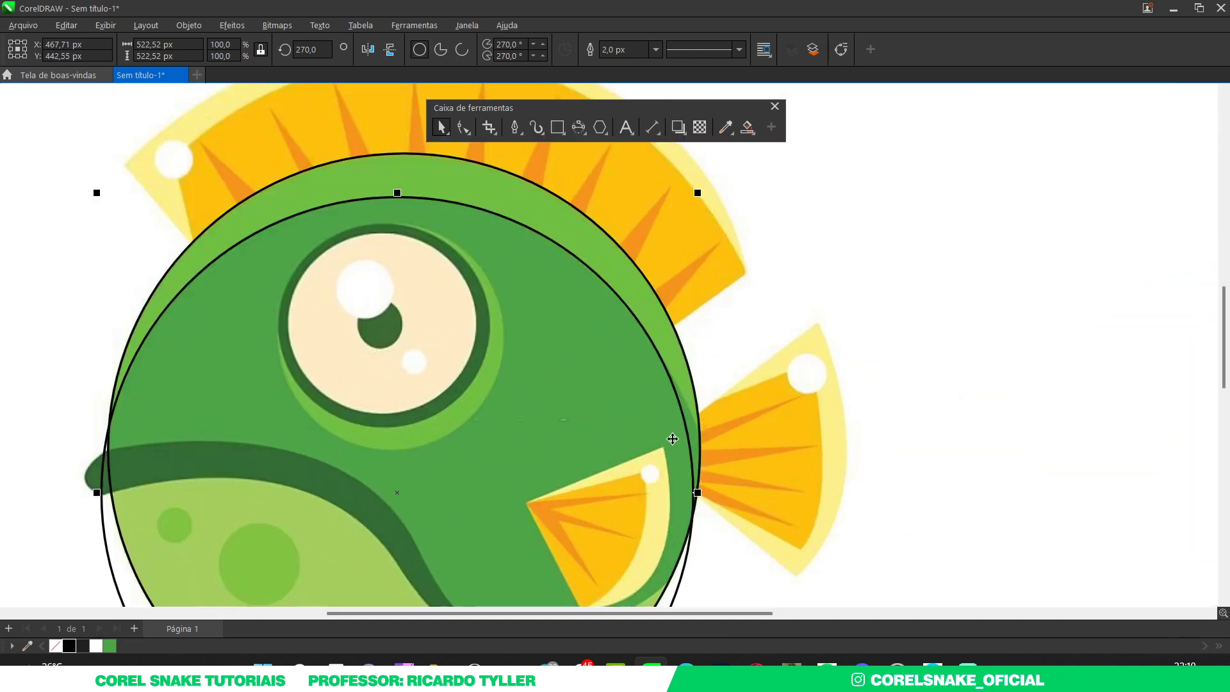
Step: Create the highlight crescent between the two circles with Smart Fill and delete the lower guide circle
click(748, 128)
click(780, 167)
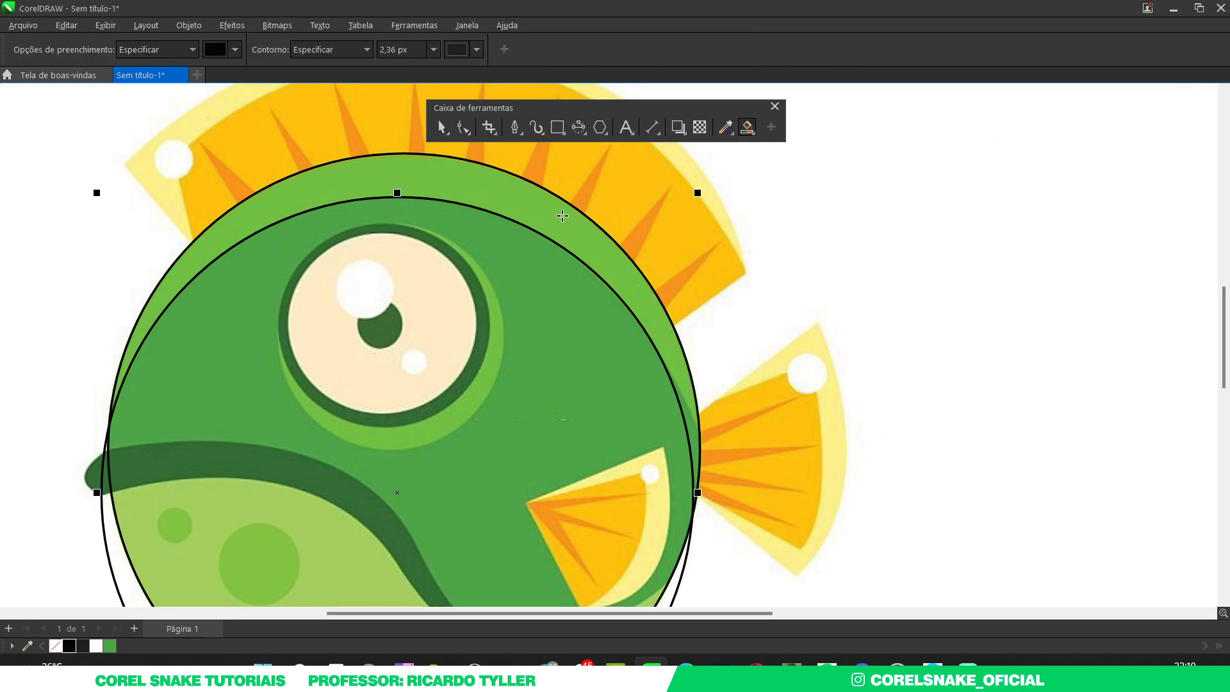
click(534, 183)
key(space)
scroll(451, 356, down, 3)
click(460, 386)
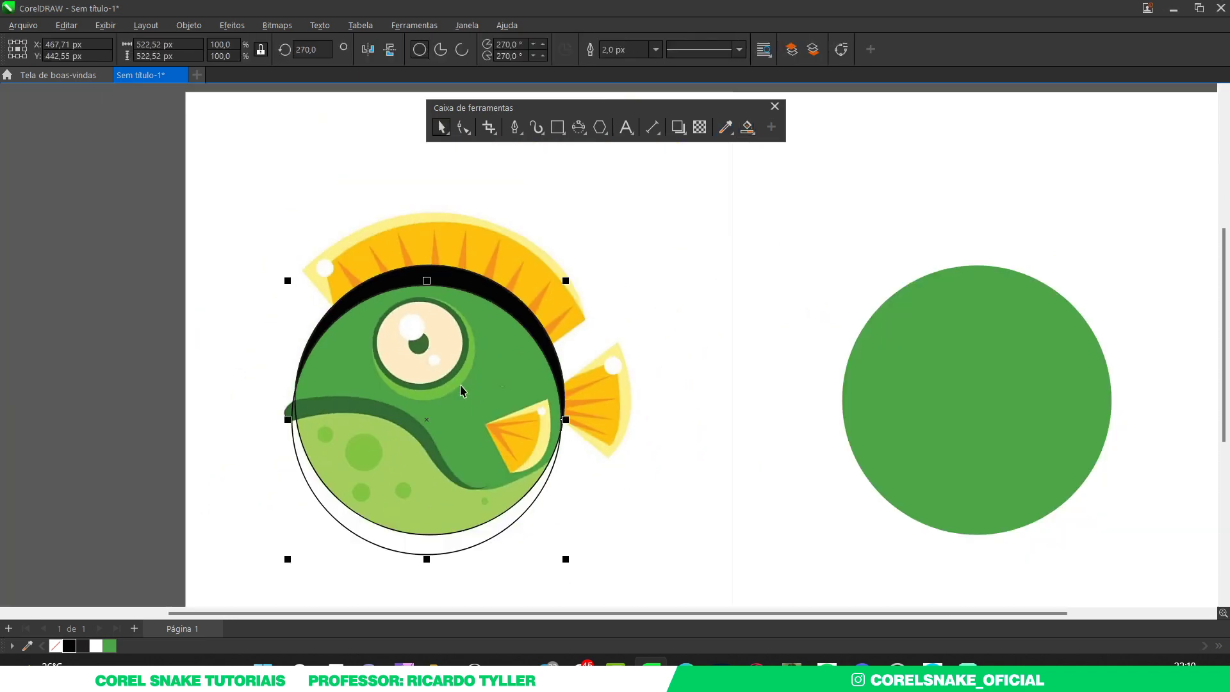
key(Delete)
Step: Remove the black fill from the crescent on the fish's head, keeping its outline
scroll(534, 330, up, 1)
scroll(534, 330, up, 1)
click(532, 318)
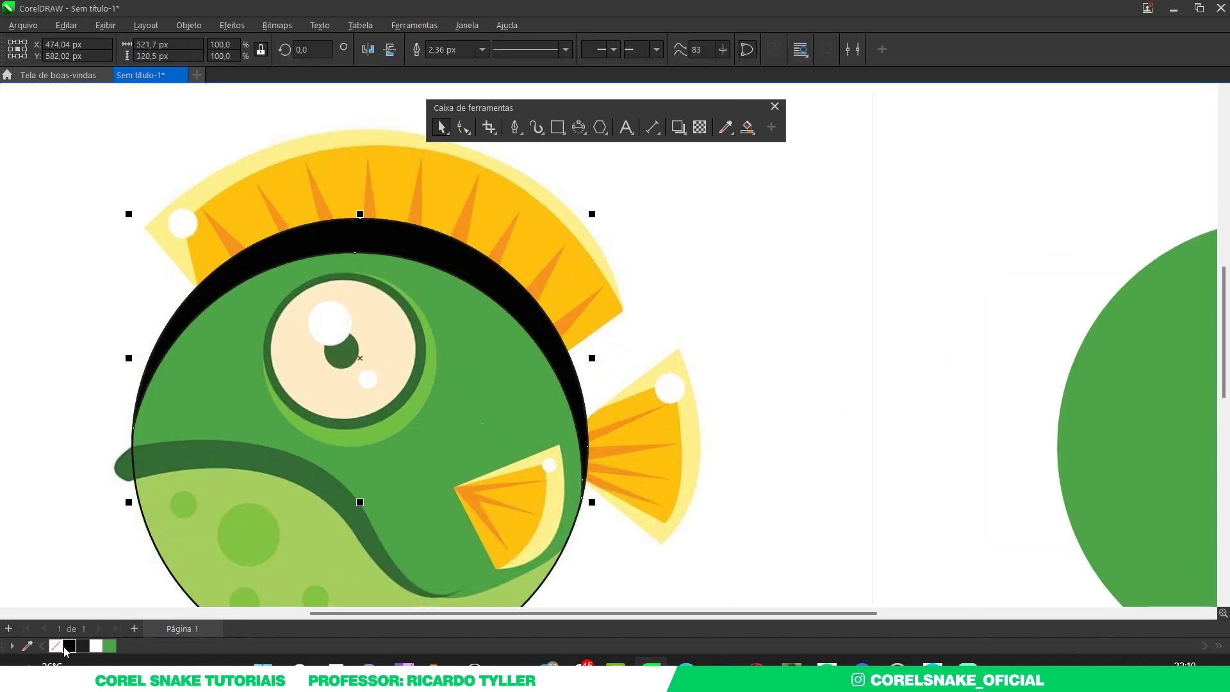
click(56, 644)
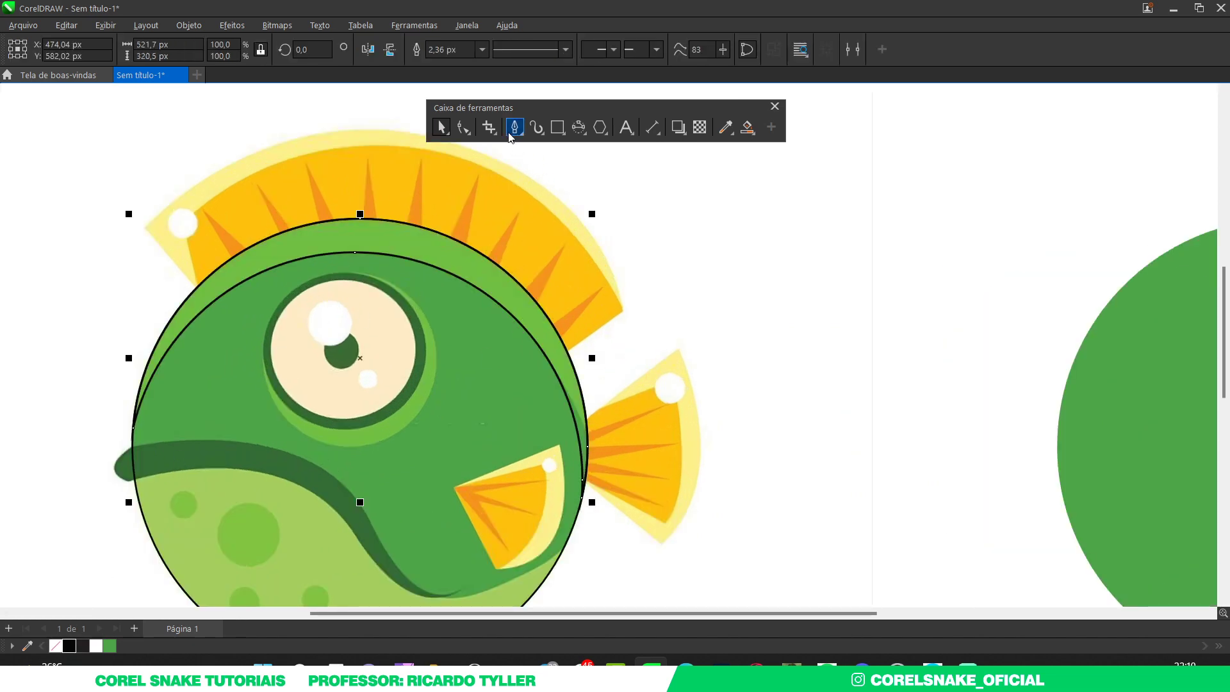
scroll(598, 488, up, 1)
scroll(590, 482, up, 1)
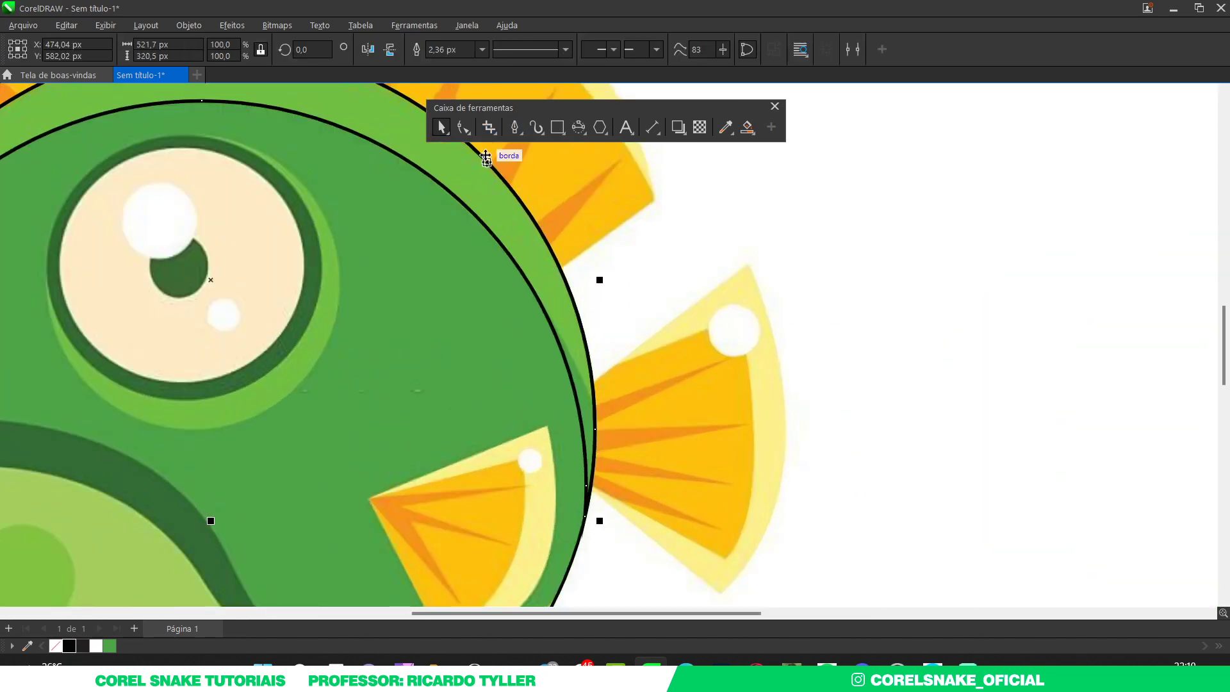
click(462, 127)
drag(536, 424, 665, 539)
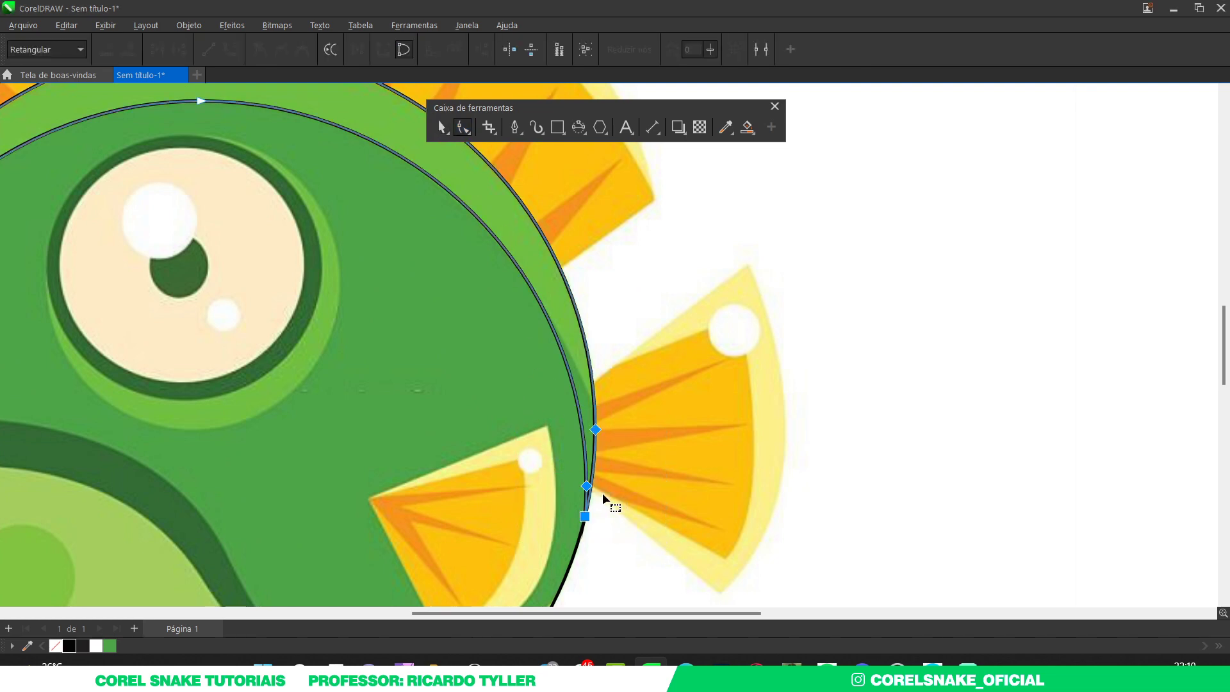
drag(596, 430, 597, 430)
click(597, 430)
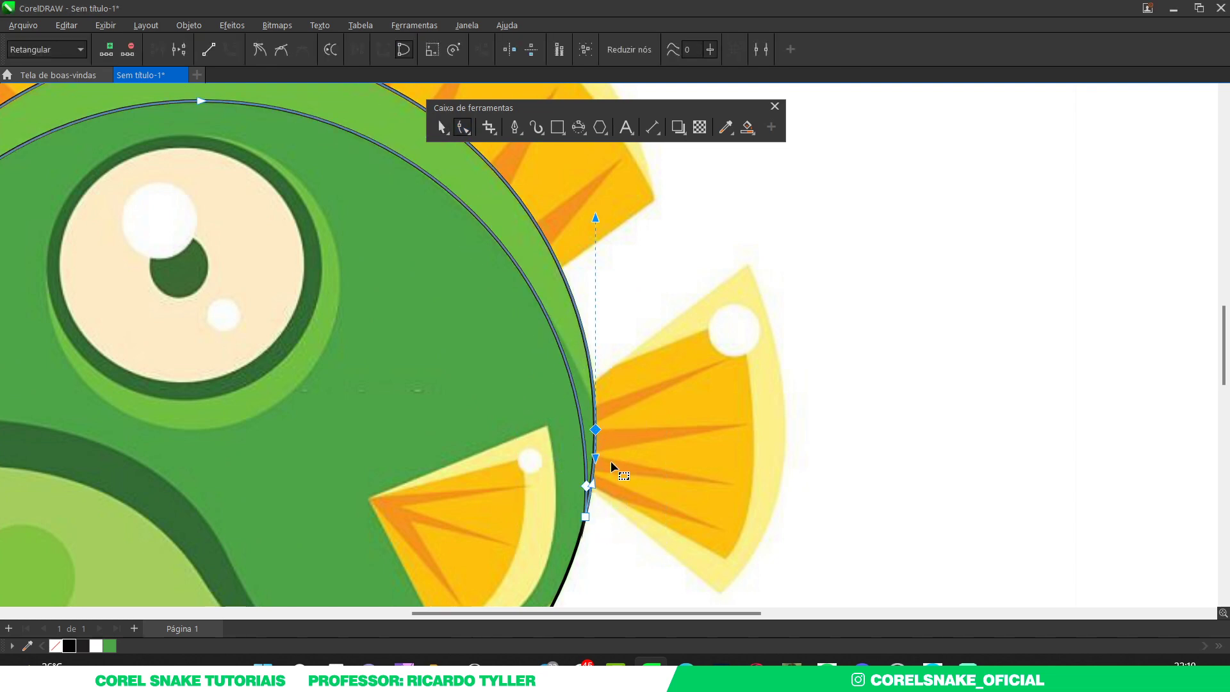
key(ctrl+z)
Step: Reshape the crescent's inner edge near the tail with a new node, curving the edge outward to meet the body outline
scroll(554, 352, down, 3)
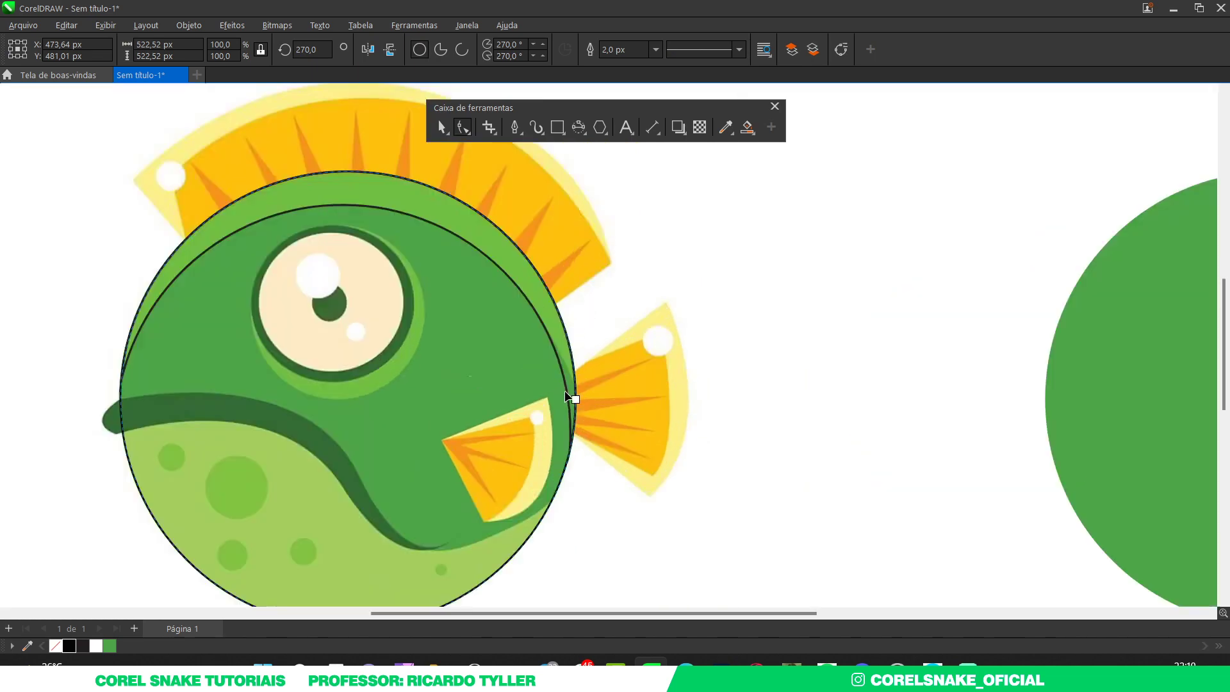
scroll(564, 346, up, 4)
click(495, 232)
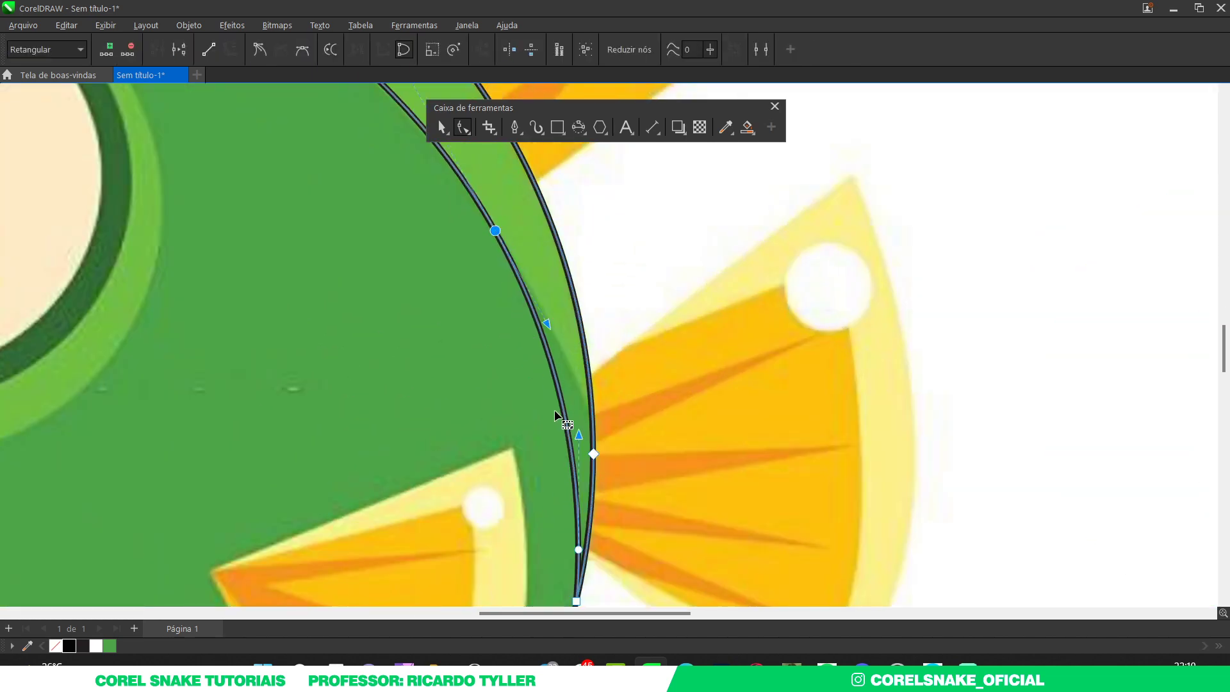
drag(579, 436, 640, 465)
scroll(640, 465, down, 2)
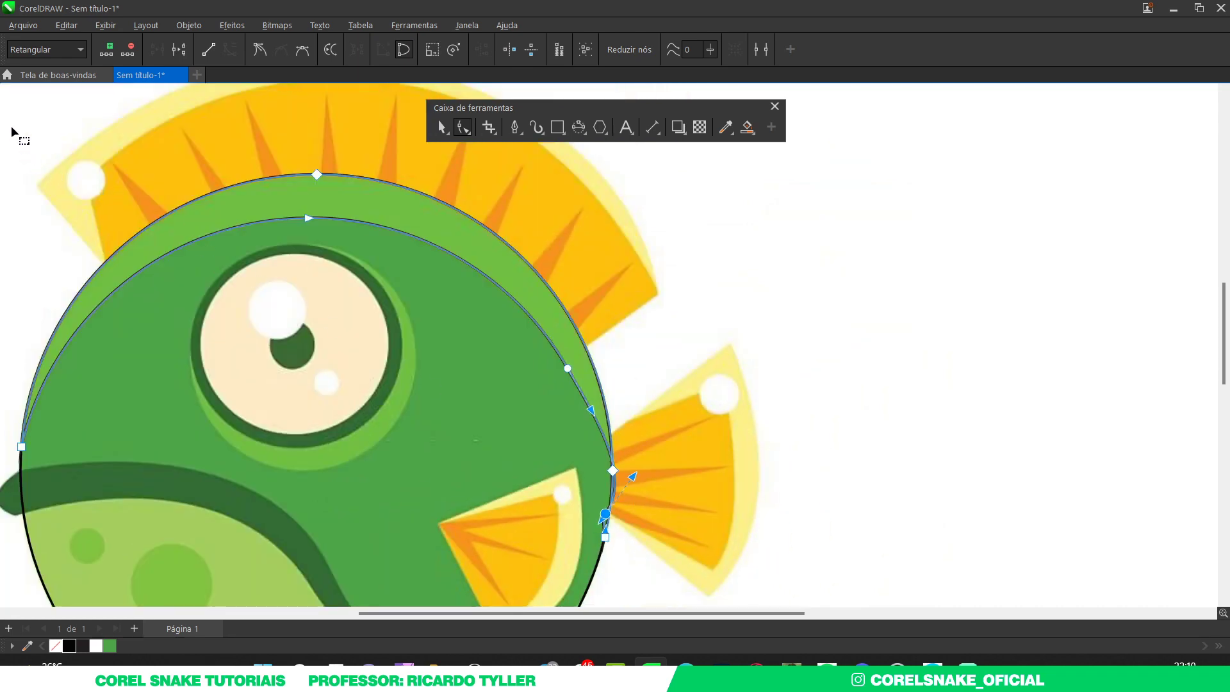
click(440, 128)
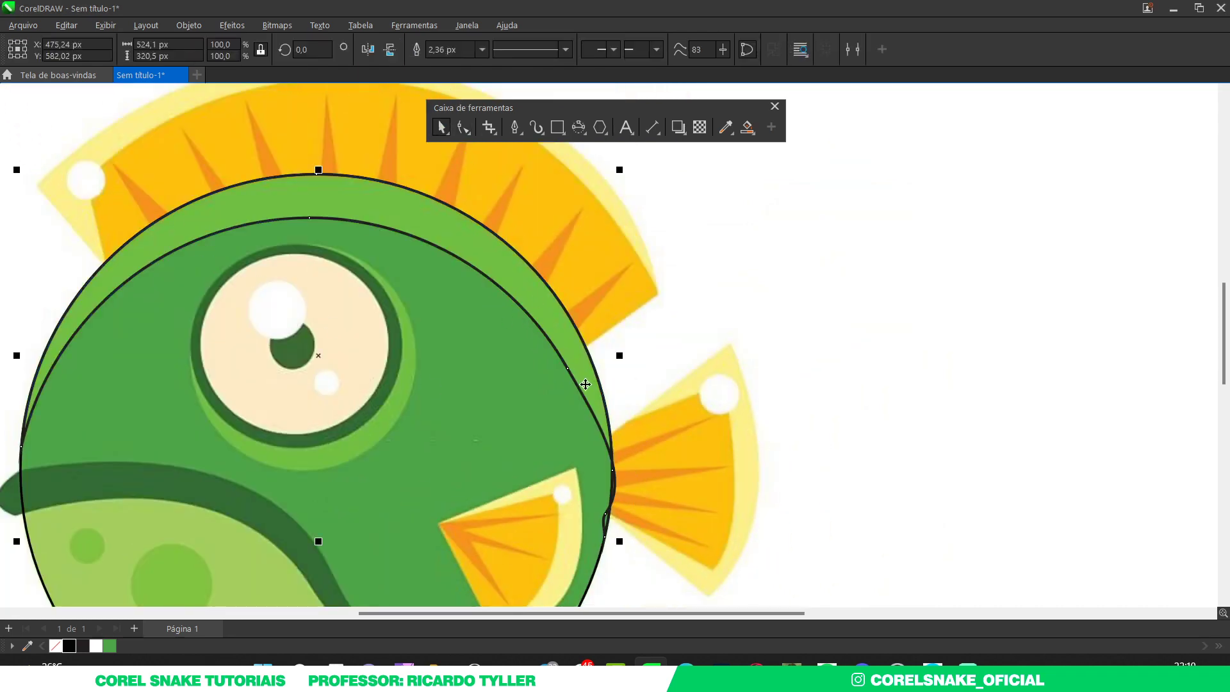
Step: Replace the inner edge's added node near the tail with one higher on the arc, above and beside the eye
click(473, 129)
scroll(540, 378, up, 1)
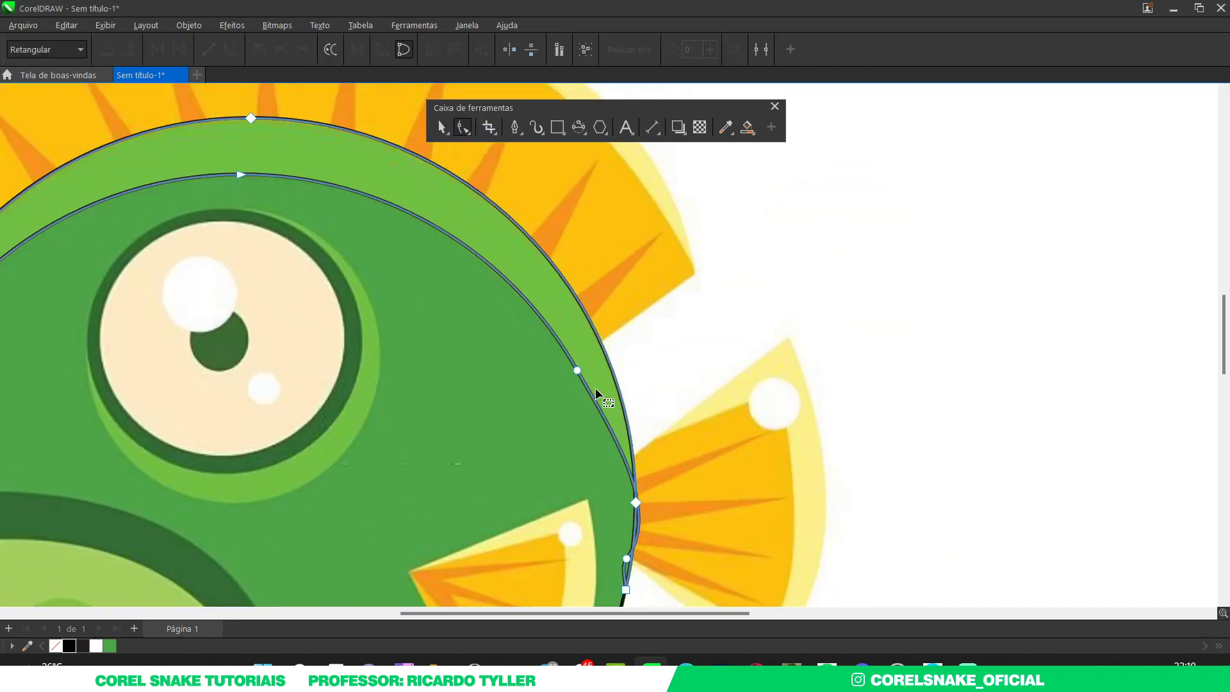
double_click(543, 327)
drag(544, 328, 577, 371)
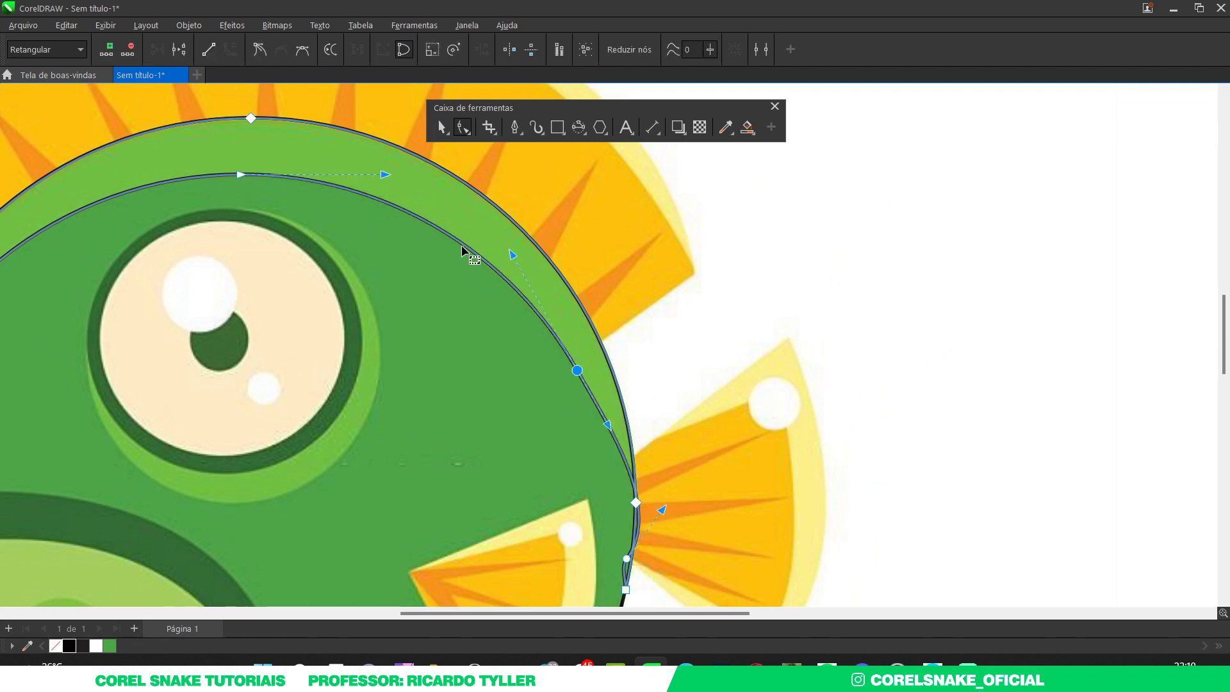
double_click(463, 246)
double_click(577, 370)
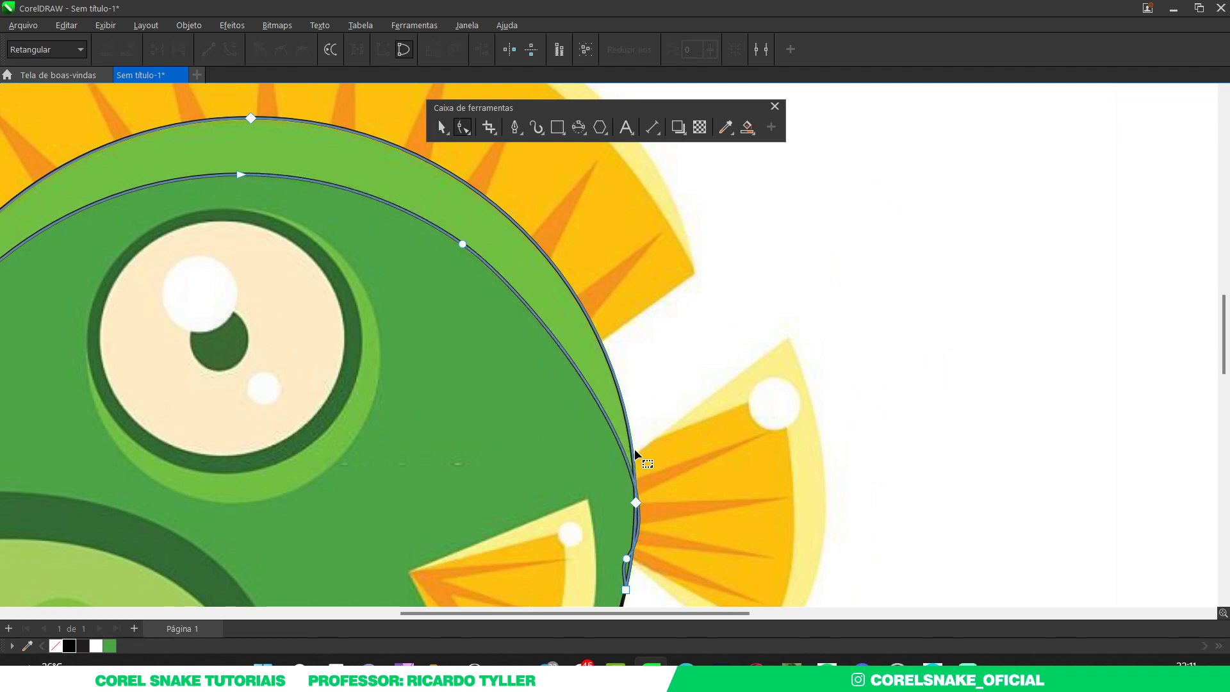
click(636, 503)
drag(636, 503, 635, 516)
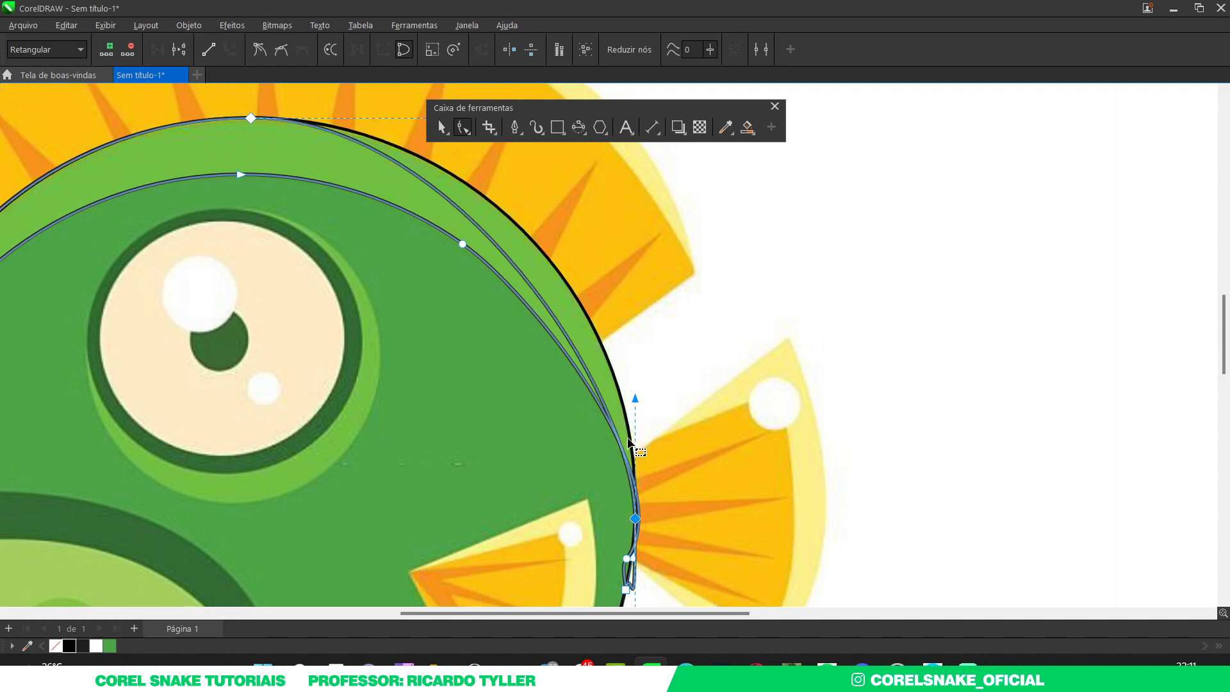
key(ctrl+z)
Step: Add a node on the bulging edge below the crescent's tail-side tip and move it inward onto the body outline
scroll(637, 506, up, 1)
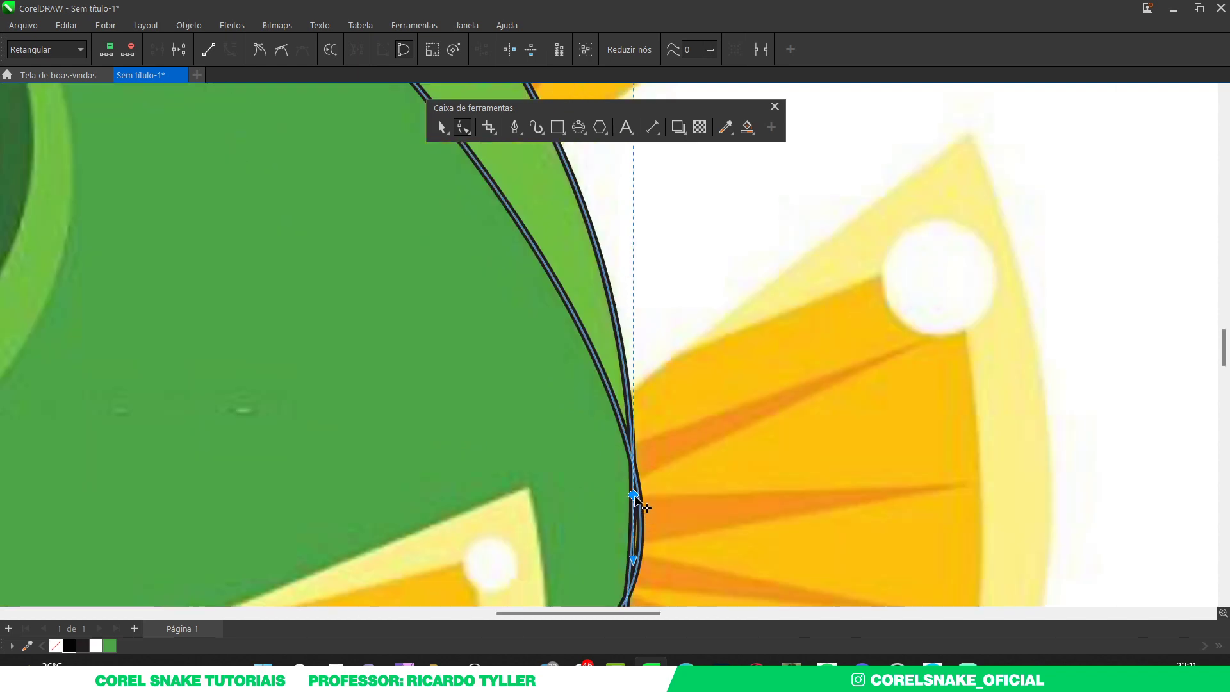
click(641, 549)
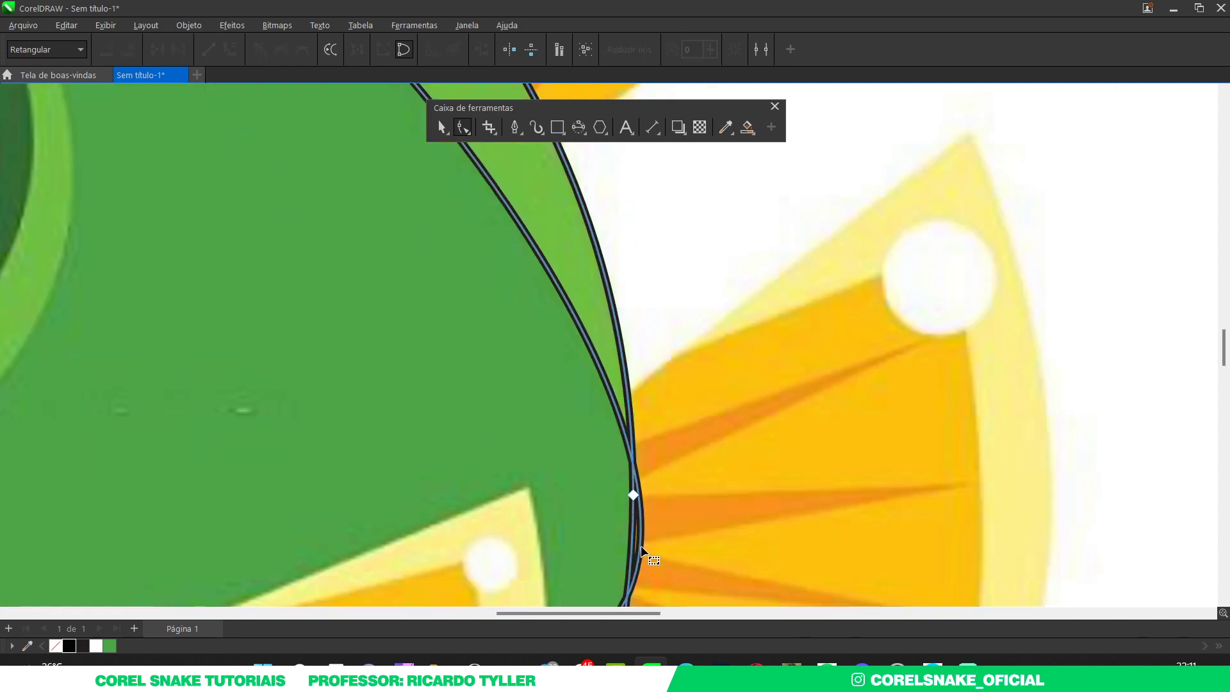
double_click(640, 545)
mouse_move(641, 544)
mouse_down()
mouse_move(618, 522)
mouse_move(630, 530)
mouse_up()
scroll(628, 539, down, 3)
Step: Adjust the node and curve handles on the crescent's inner edge so it follows the light green highlight between eye and tail
scroll(521, 347, up, 3)
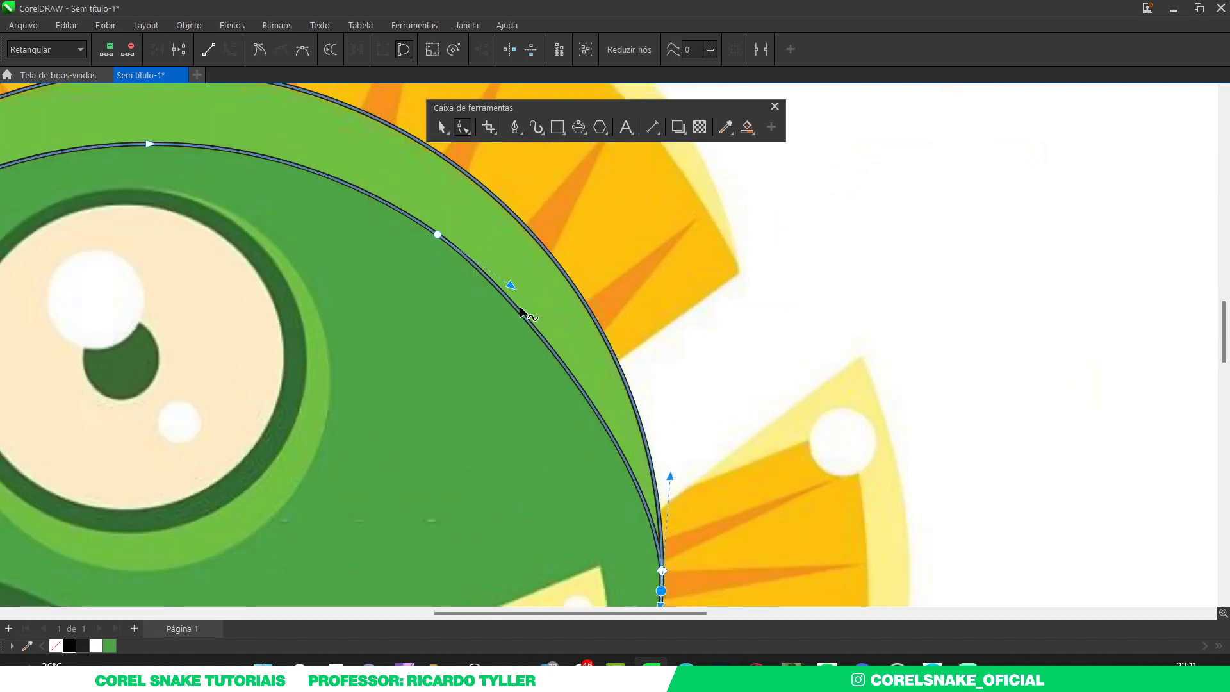
mouse_move(510, 286)
mouse_down()
mouse_move(499, 277)
mouse_move(511, 302)
mouse_up()
scroll(459, 252, down, 2)
scroll(580, 353, up, 3)
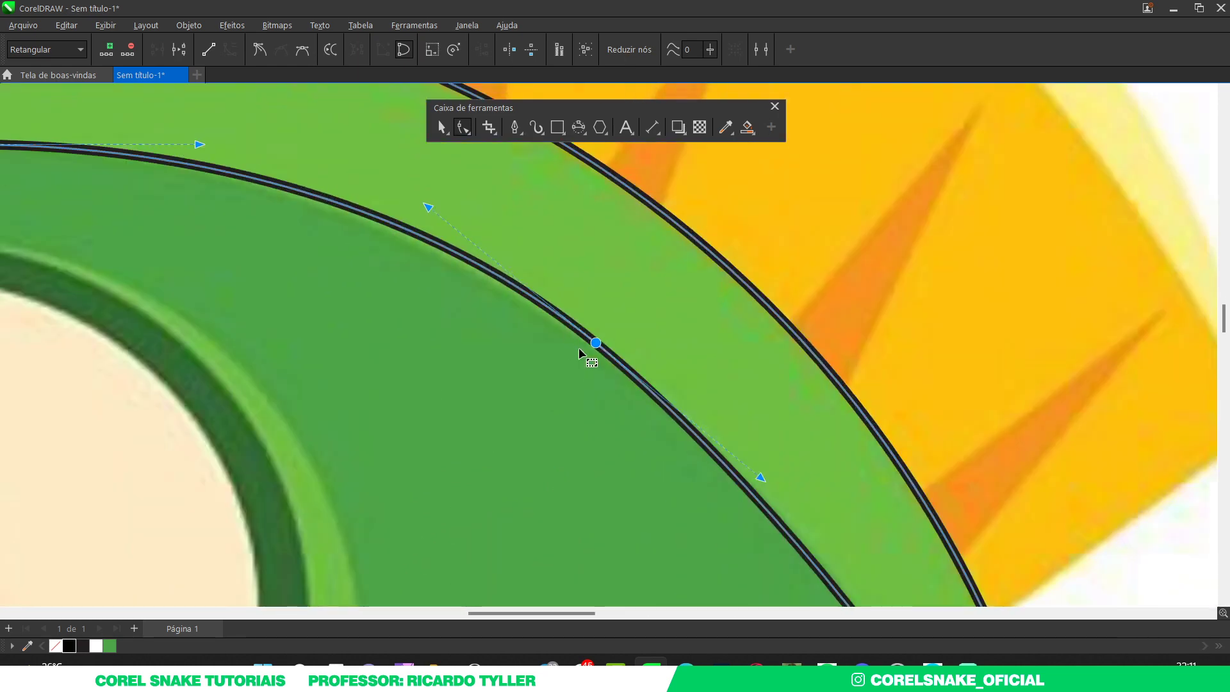
drag(434, 213, 407, 214)
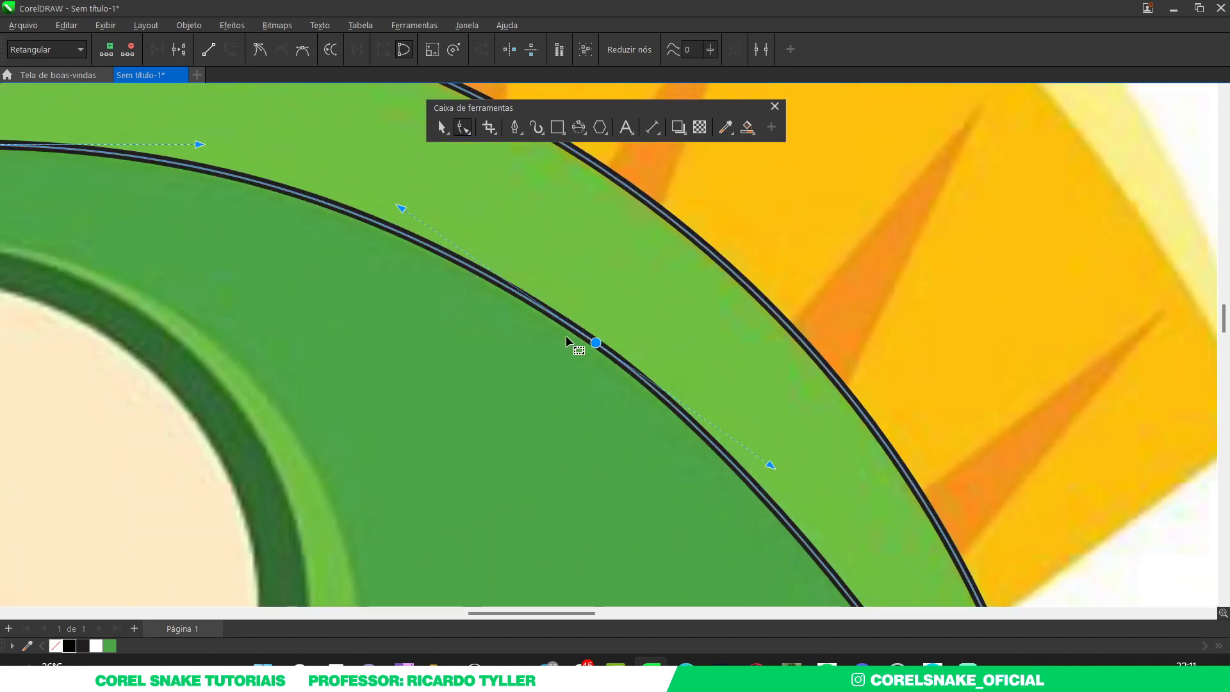
drag(595, 343, 601, 354)
scroll(536, 356, down, 3)
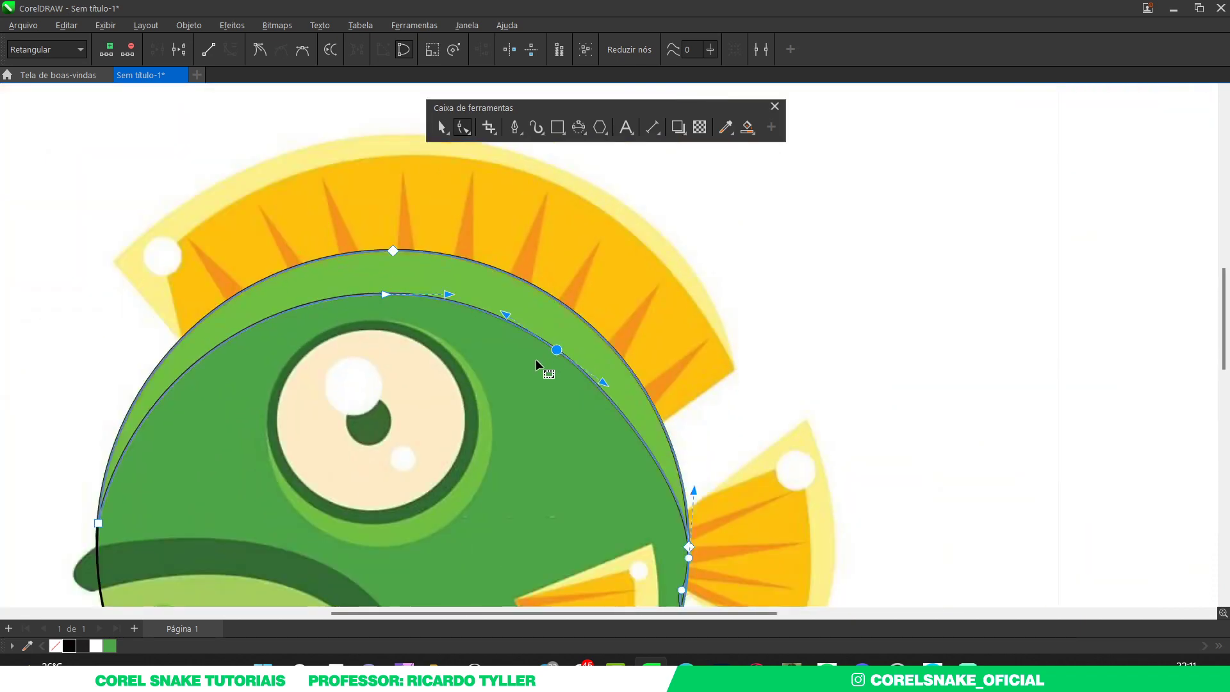
Step: Fill the reshaped crescent with Smart Fill and move the filled shape onto the green circle on the blank panel
click(440, 126)
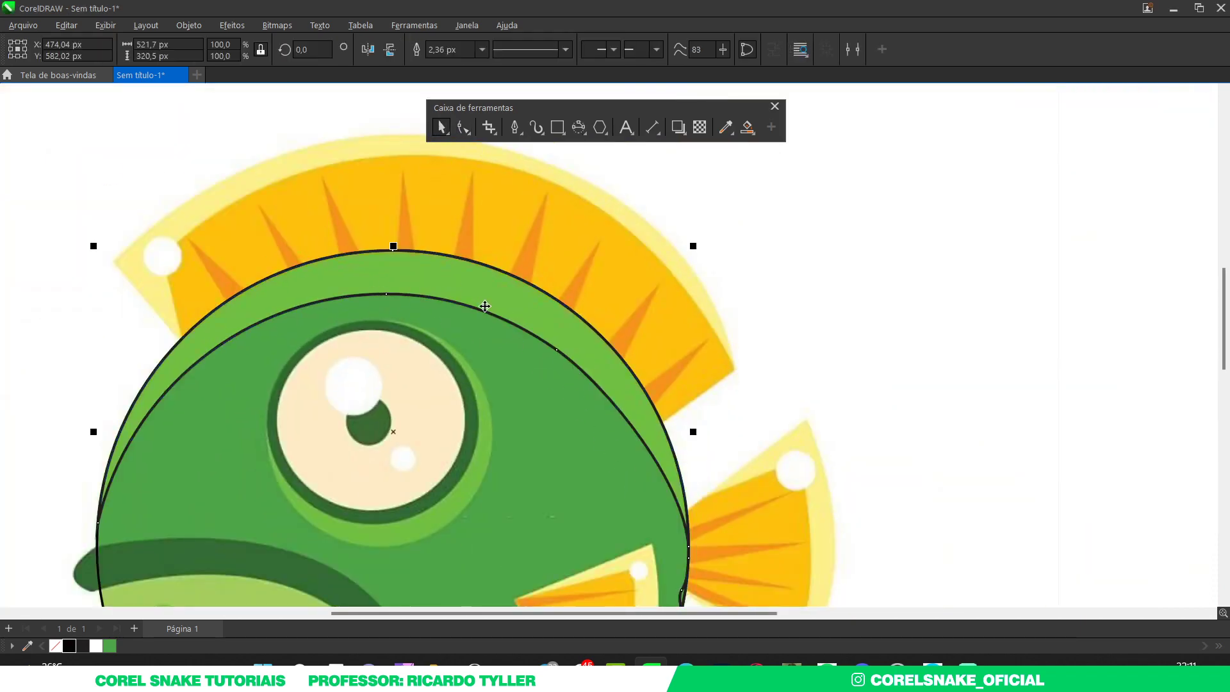
scroll(480, 307, down, 2)
key(s)
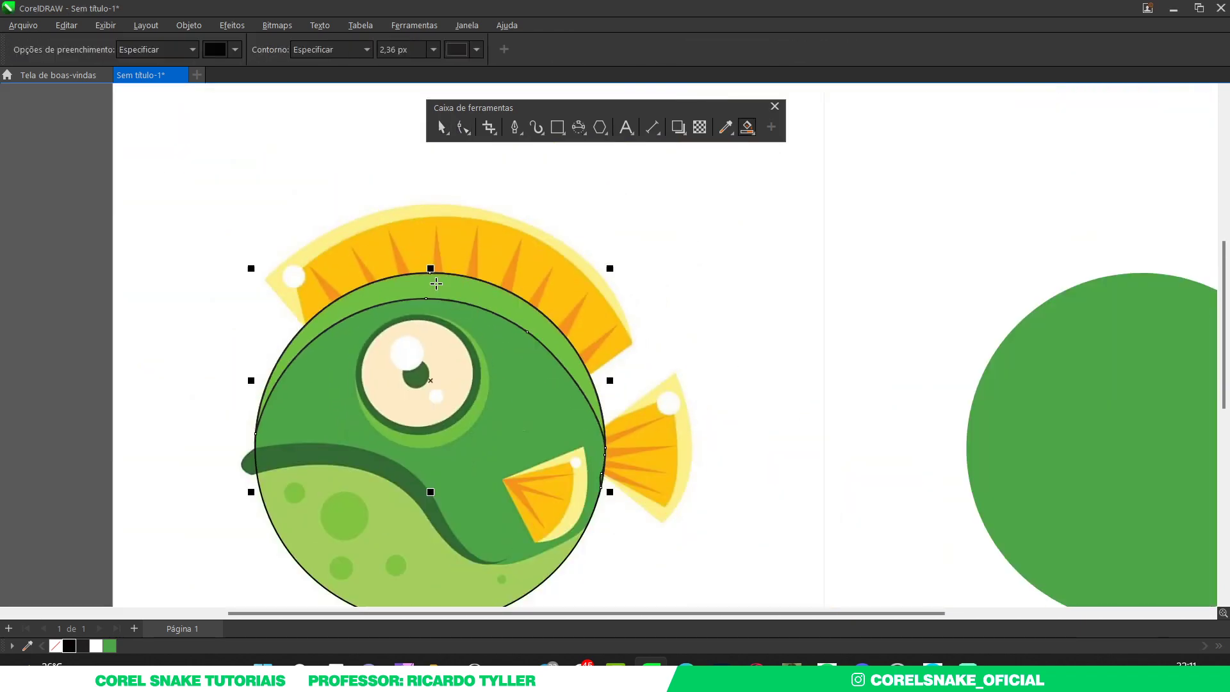
click(437, 278)
click(441, 129)
scroll(398, 356, down, 2)
drag(397, 365, 817, 365)
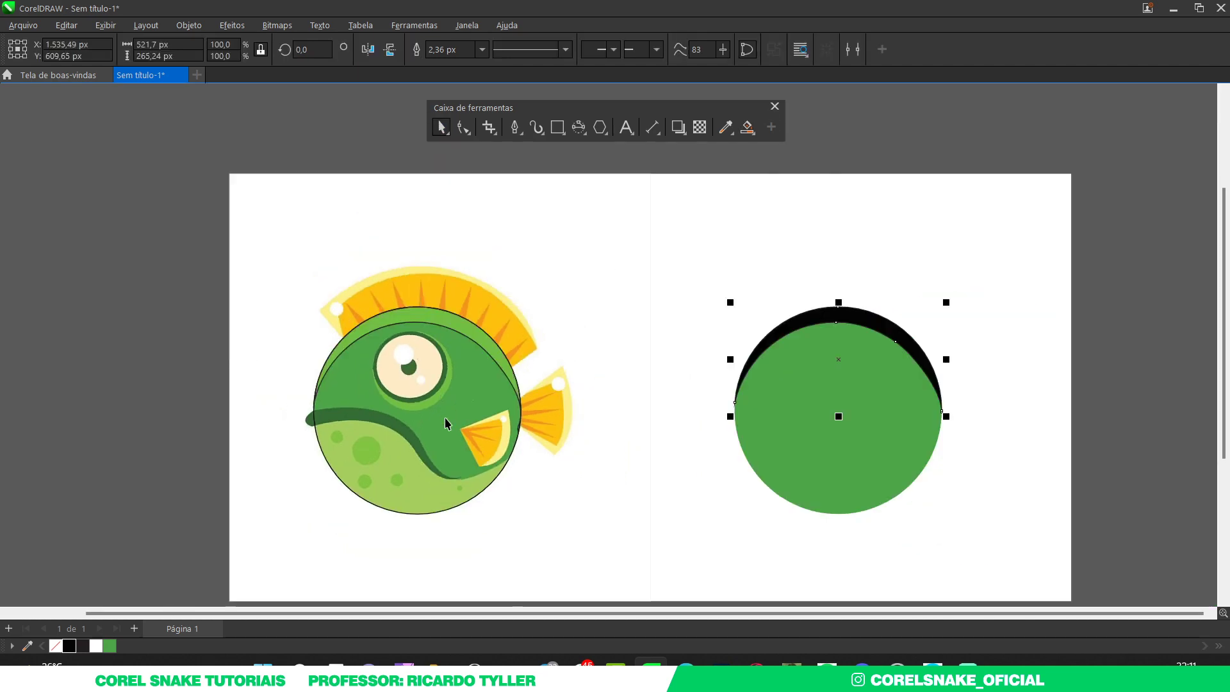
Step: Fill the crescent on the green circle with light green sampled from the fish's head highlight and remove its outline
click(26, 646)
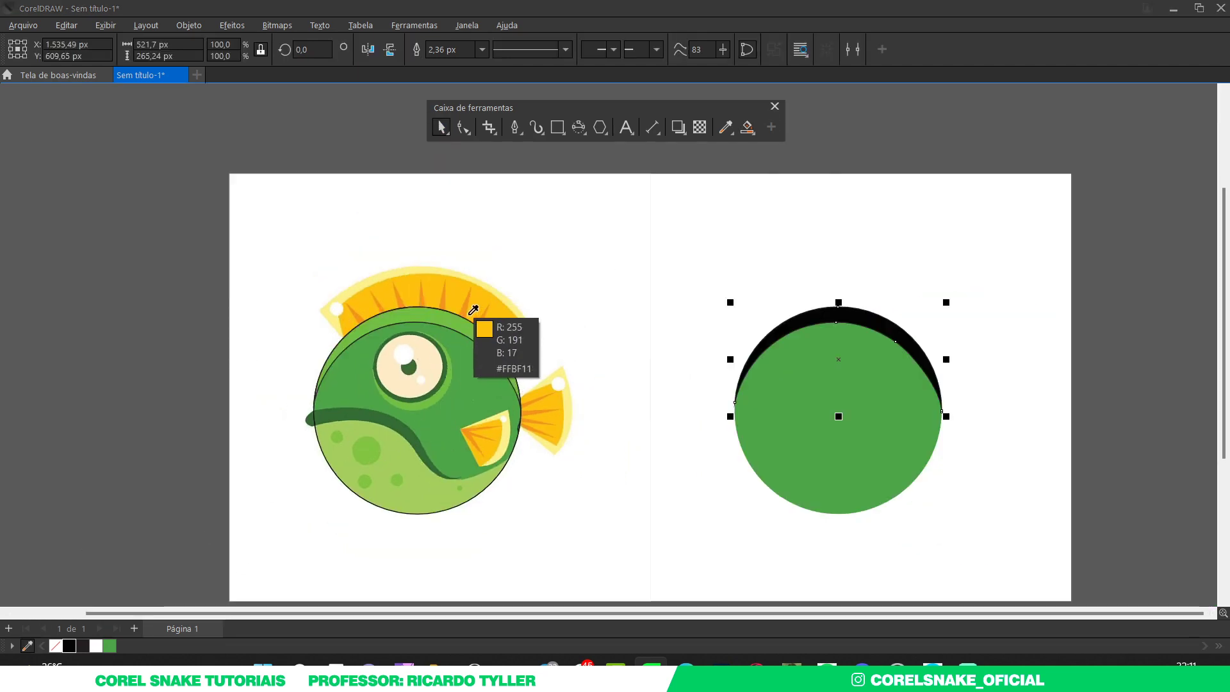
click(452, 341)
click(123, 646)
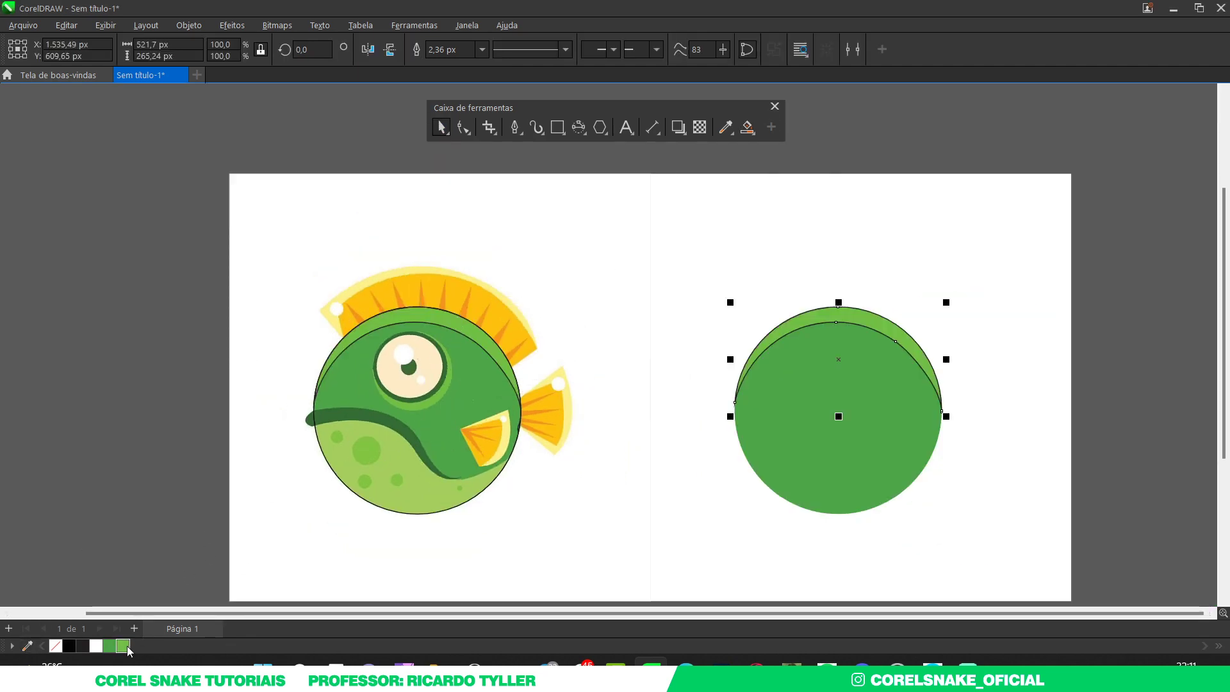
right_click(55, 645)
click(1079, 278)
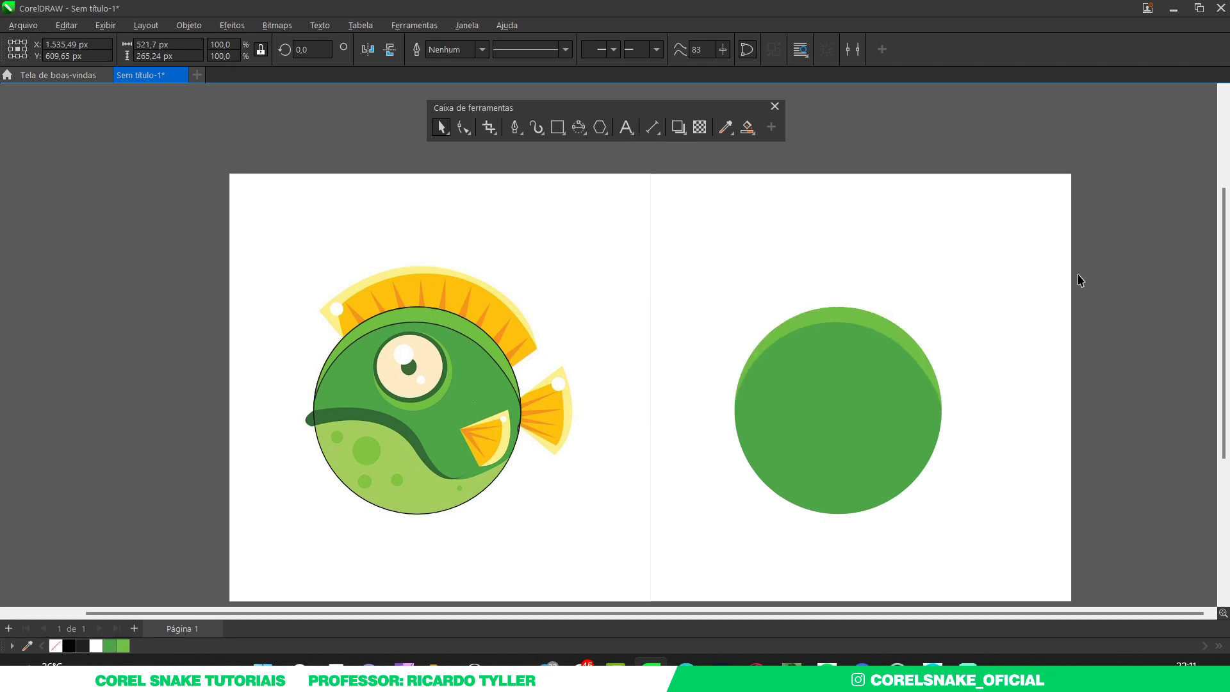
Step: Delete the leftover outlined crescent from the reference fish, keeping the body circle outline
drag(127, 269, 552, 452)
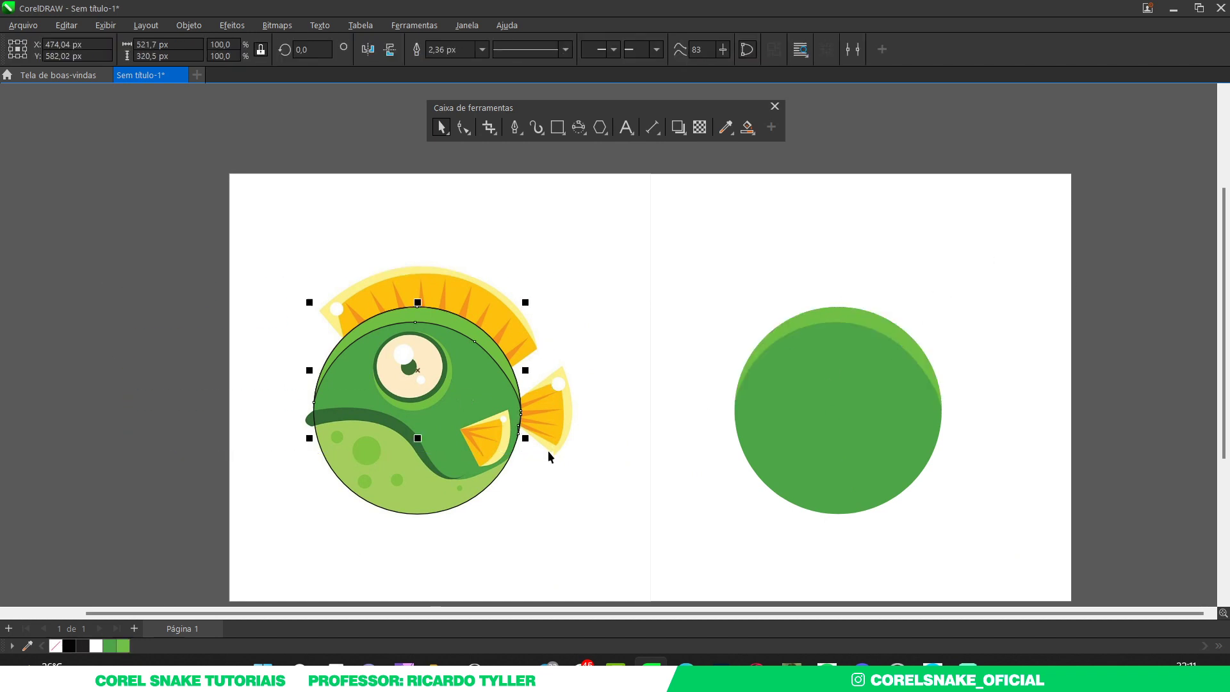
click(548, 451)
scroll(446, 332, up, 1)
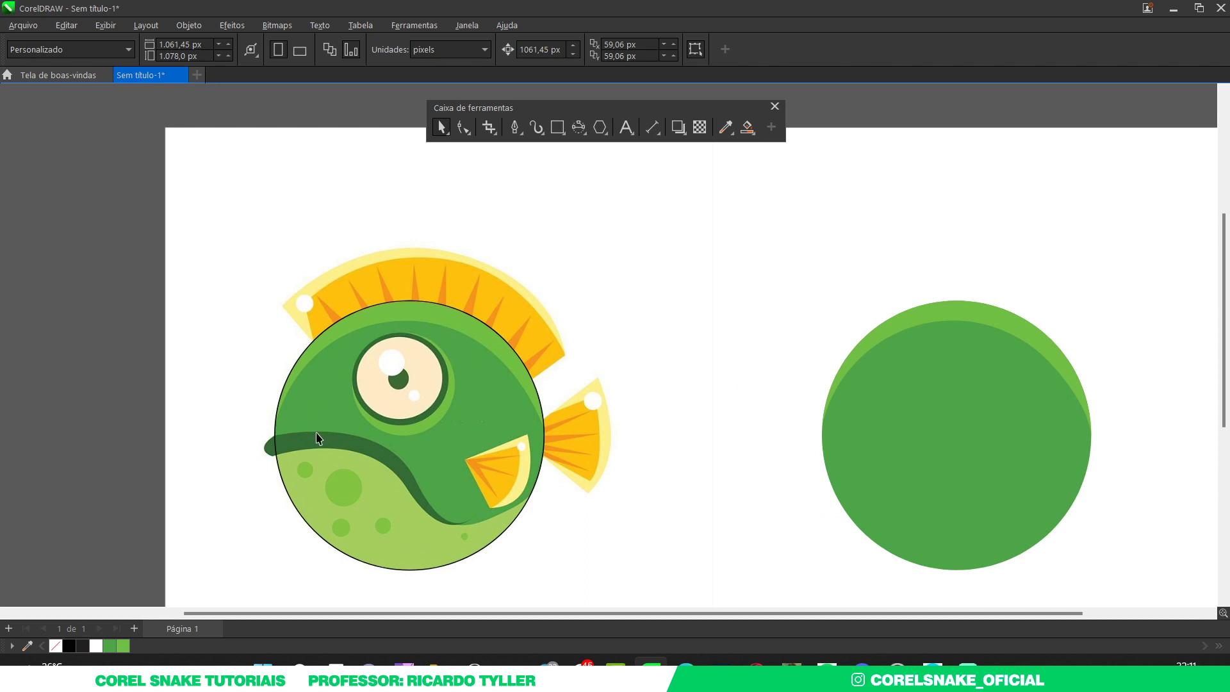
Step: Make a reduced copy of the outlined body circle, about 136 px in diameter, and move it over the fish's eye
click(357, 402)
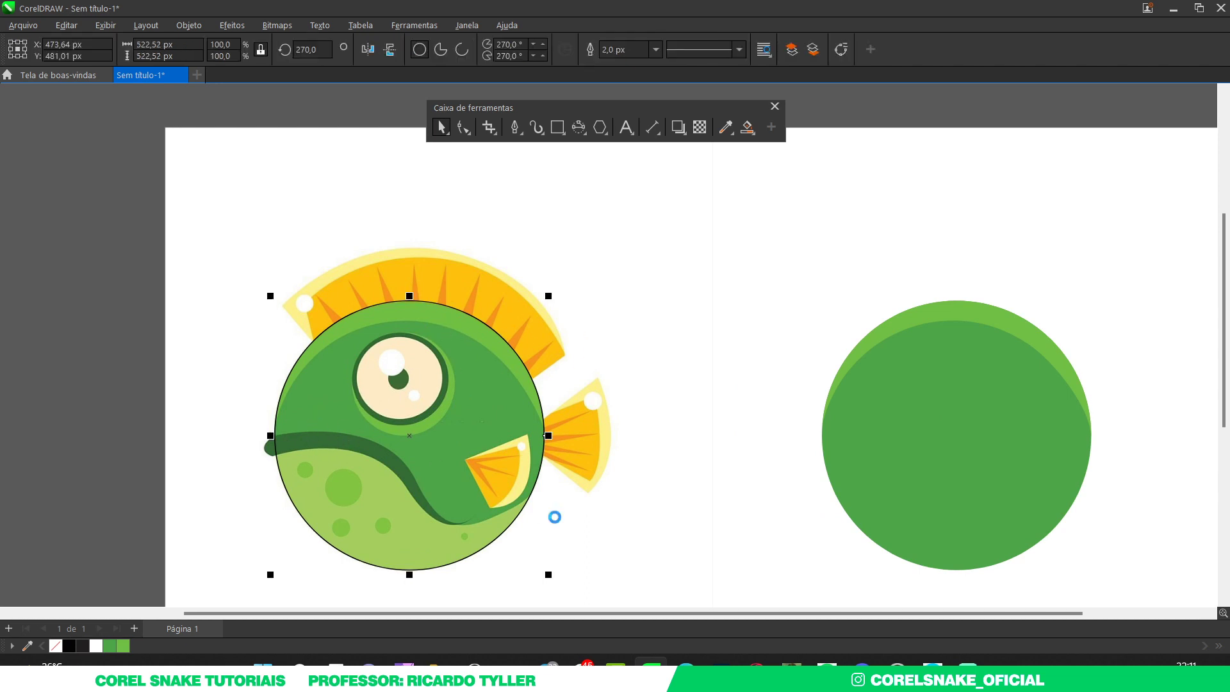
drag(547, 574, 442, 474)
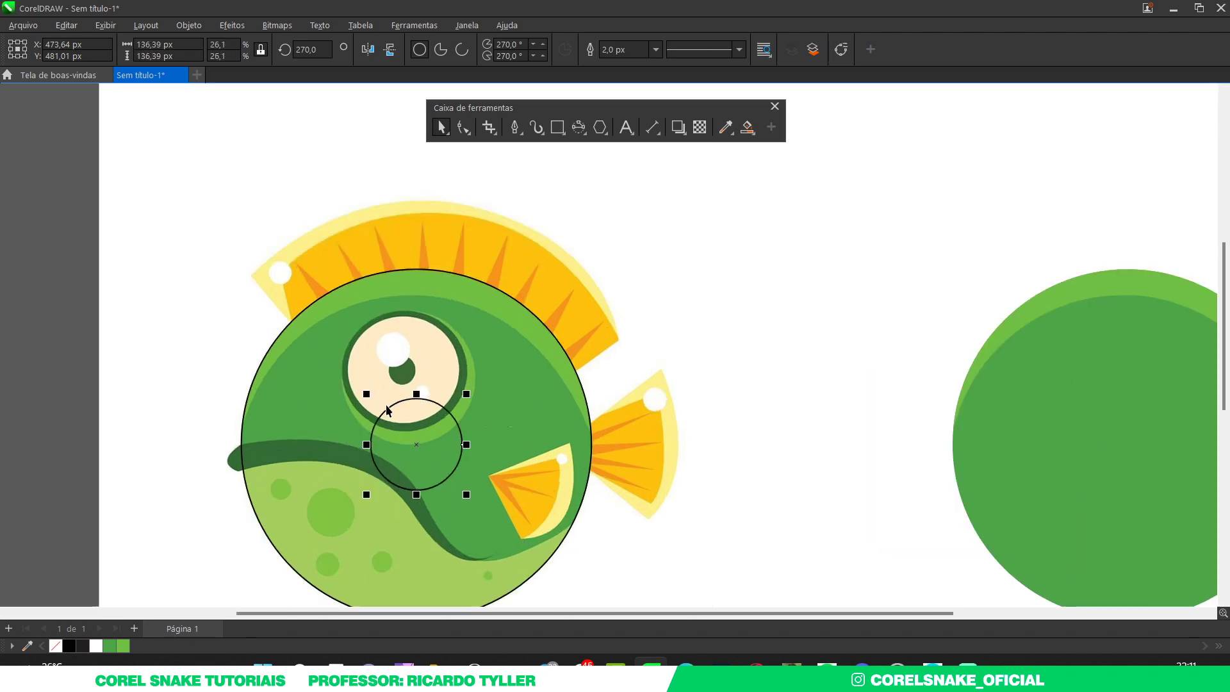
scroll(386, 405, up, 2)
drag(434, 395, 424, 253)
scroll(416, 296, up, 5)
scroll(431, 324, down, 3)
scroll(439, 439, up, 2)
Step: Try stretching the copied circle to about 166 by 159 px to fit the cream part of the eye, and discard it
drag(413, 455, 417, 512)
scroll(451, 472, down, 3)
scroll(450, 472, up, 2)
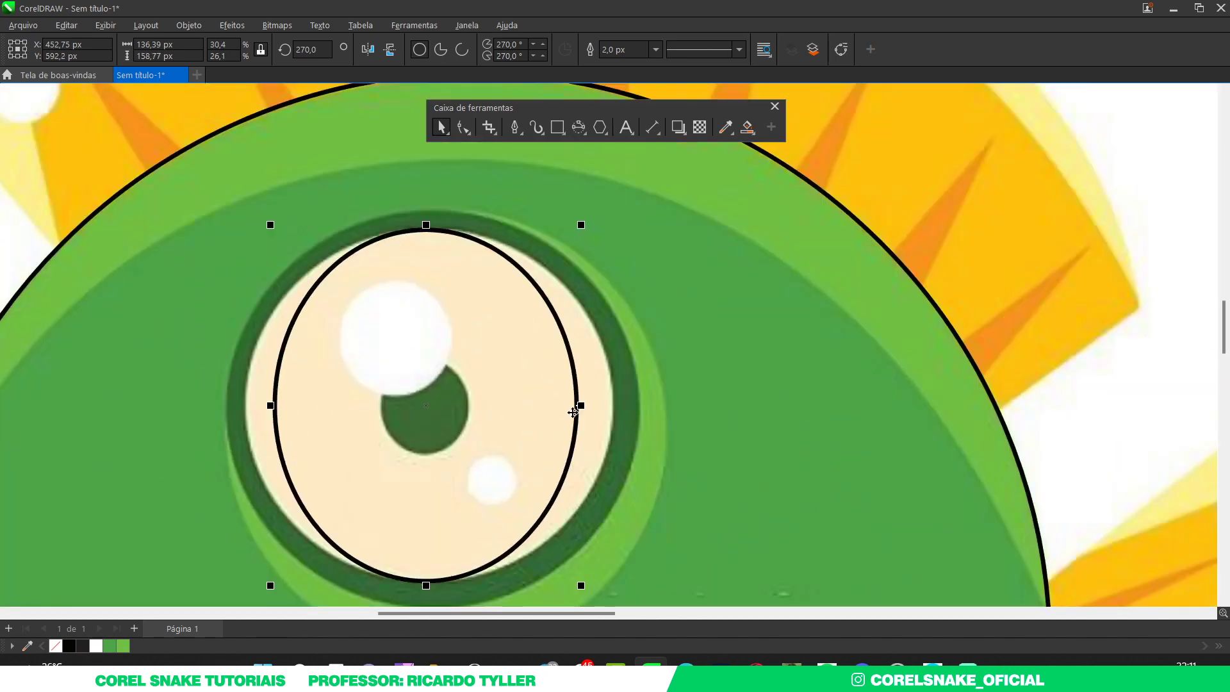
drag(580, 408, 623, 412)
drag(269, 406, 241, 406)
scroll(427, 392, down, 2)
scroll(333, 482, up, 2)
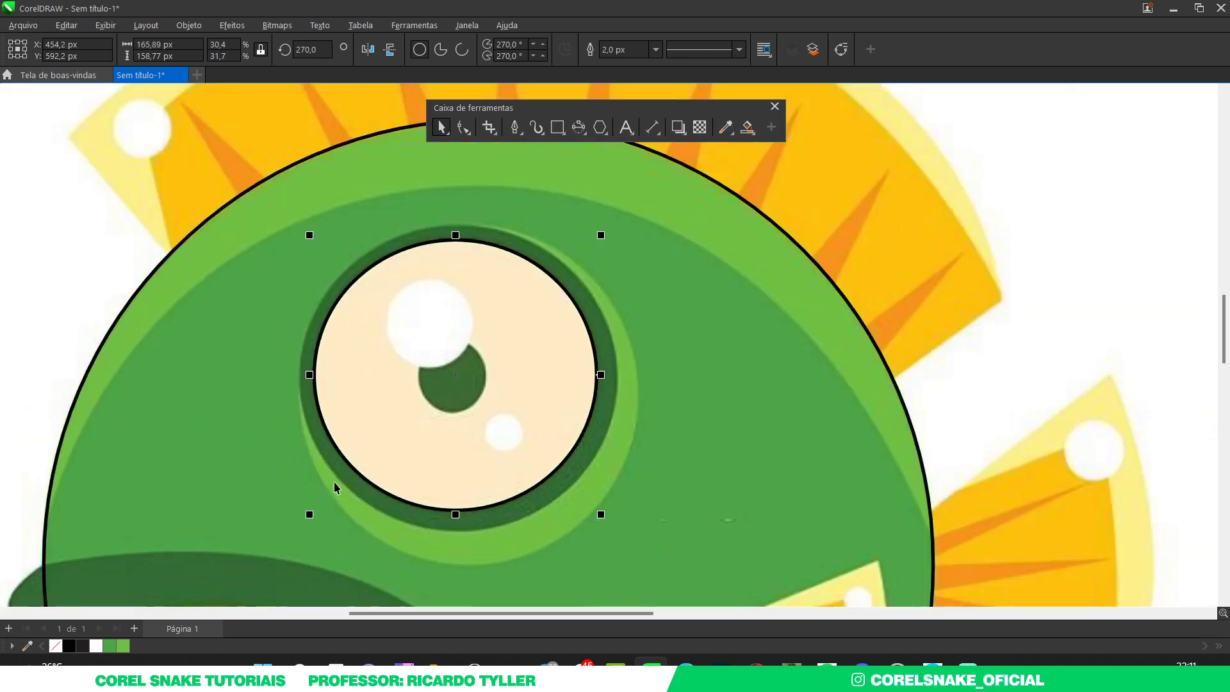
scroll(403, 453, down, 2)
scroll(422, 417, up, 1)
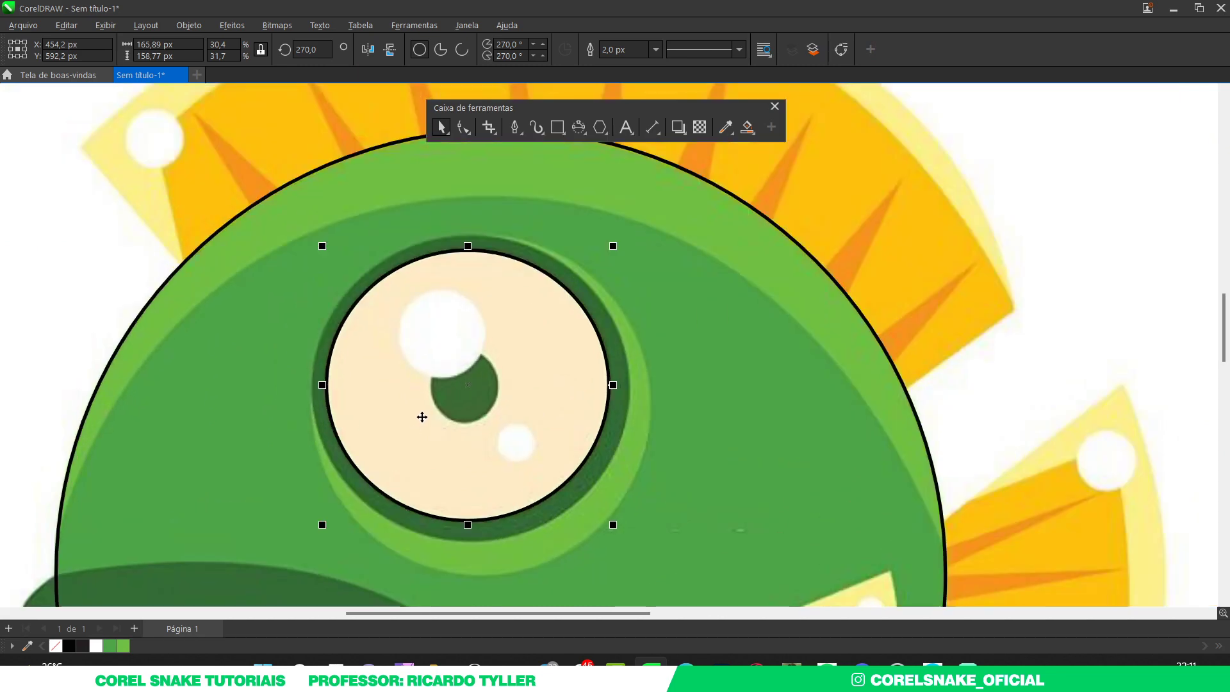
key(Escape)
Step: Draw a three-point ellipse, about 205.5 by 200 px, around the light green ring behind the fish's eye
click(579, 126)
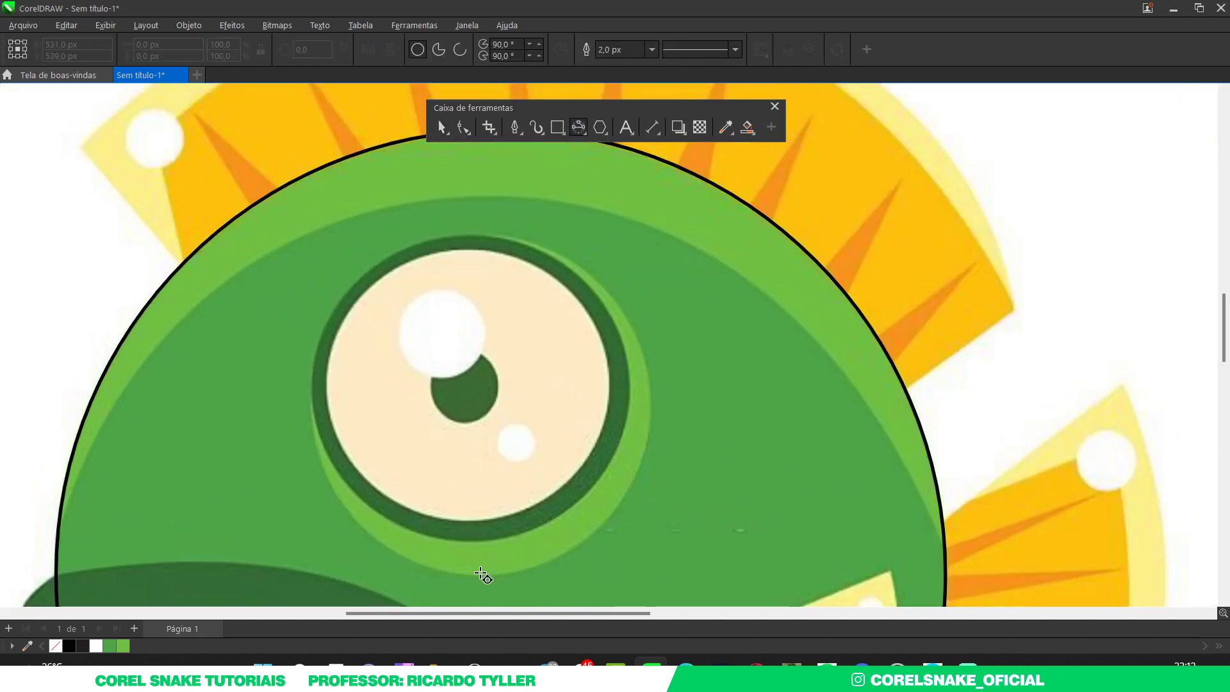
mouse_move(476, 576)
mouse_down()
mouse_move(494, 324)
mouse_move(476, 237)
mouse_up()
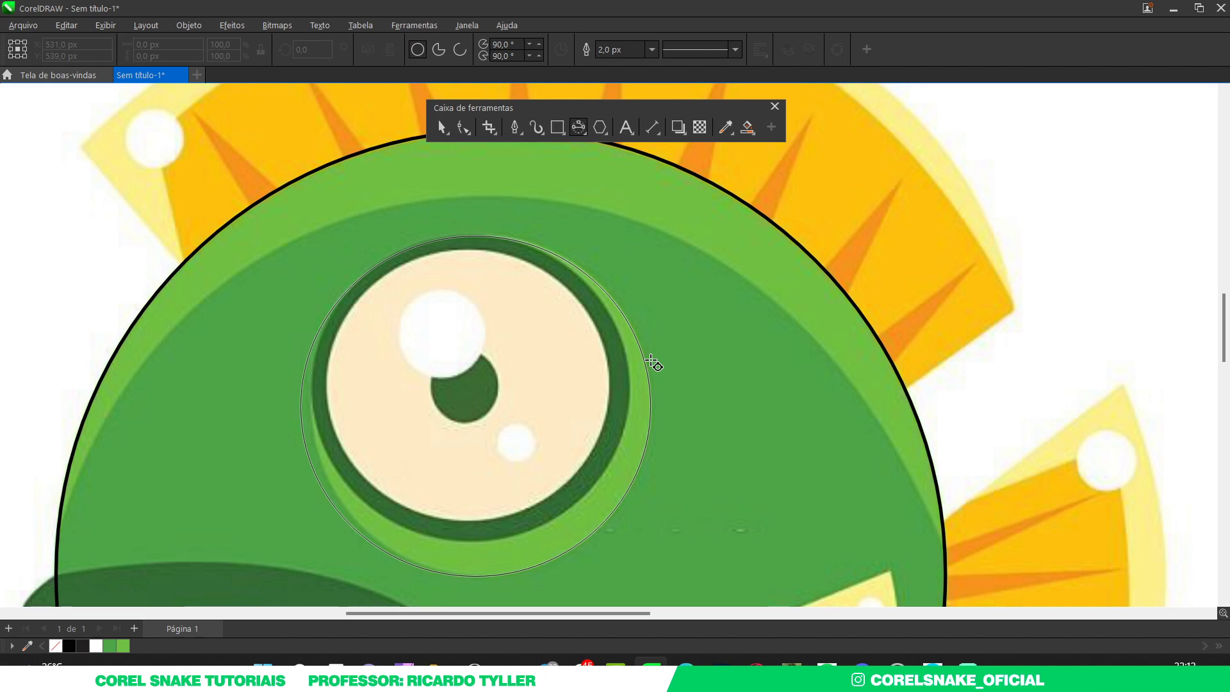
click(651, 360)
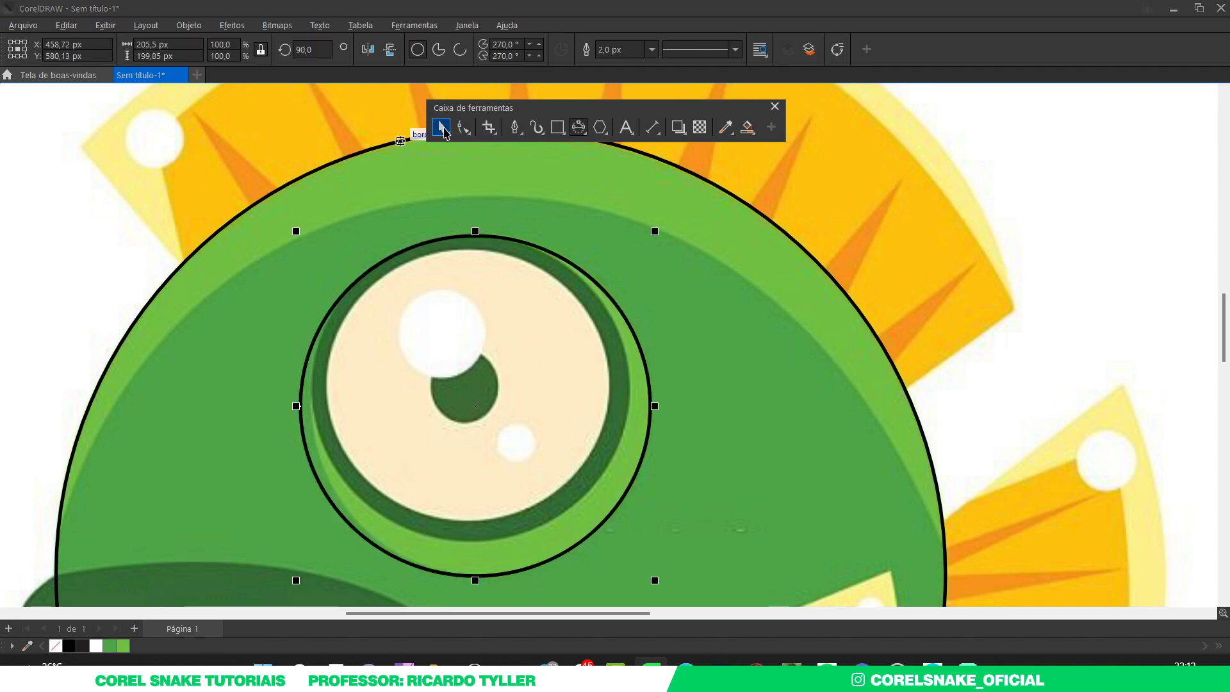
Step: Narrow the ellipse around the eye to about 199 px wide, bringing its mouth-side edge inward to meet the eye ring
click(441, 127)
scroll(303, 442, up, 2)
click(291, 383)
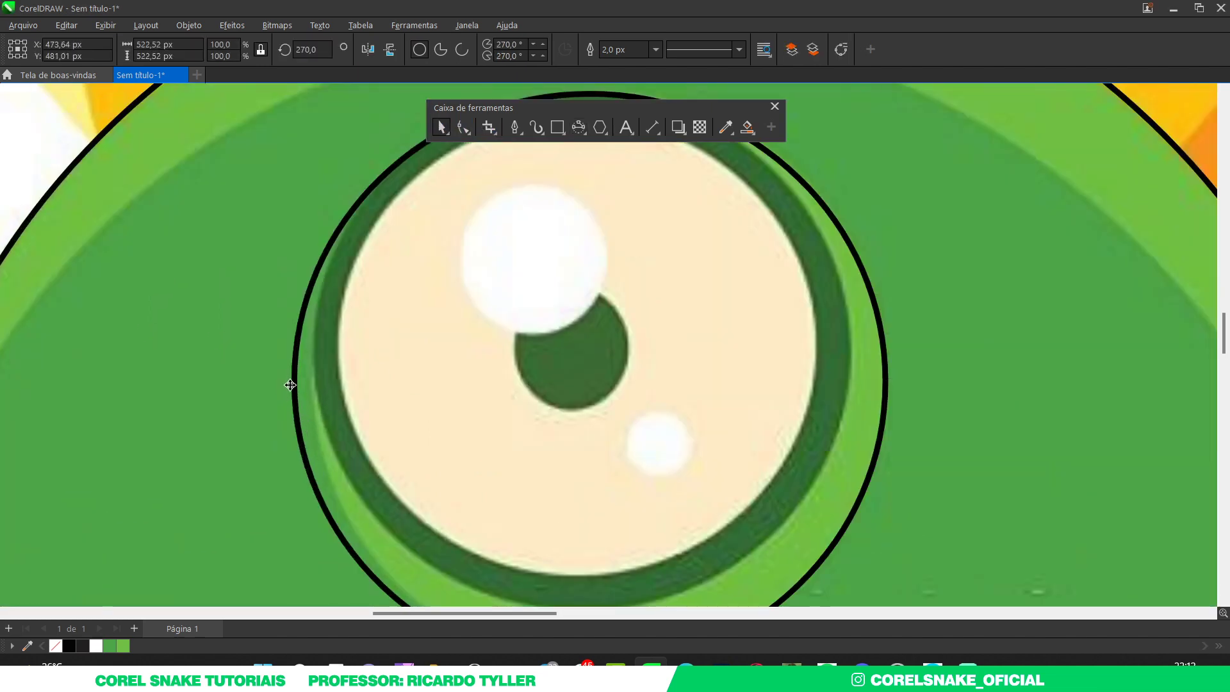
drag(290, 384, 311, 378)
scroll(310, 379, down, 2)
scroll(491, 541, up, 2)
scroll(521, 551, down, 2)
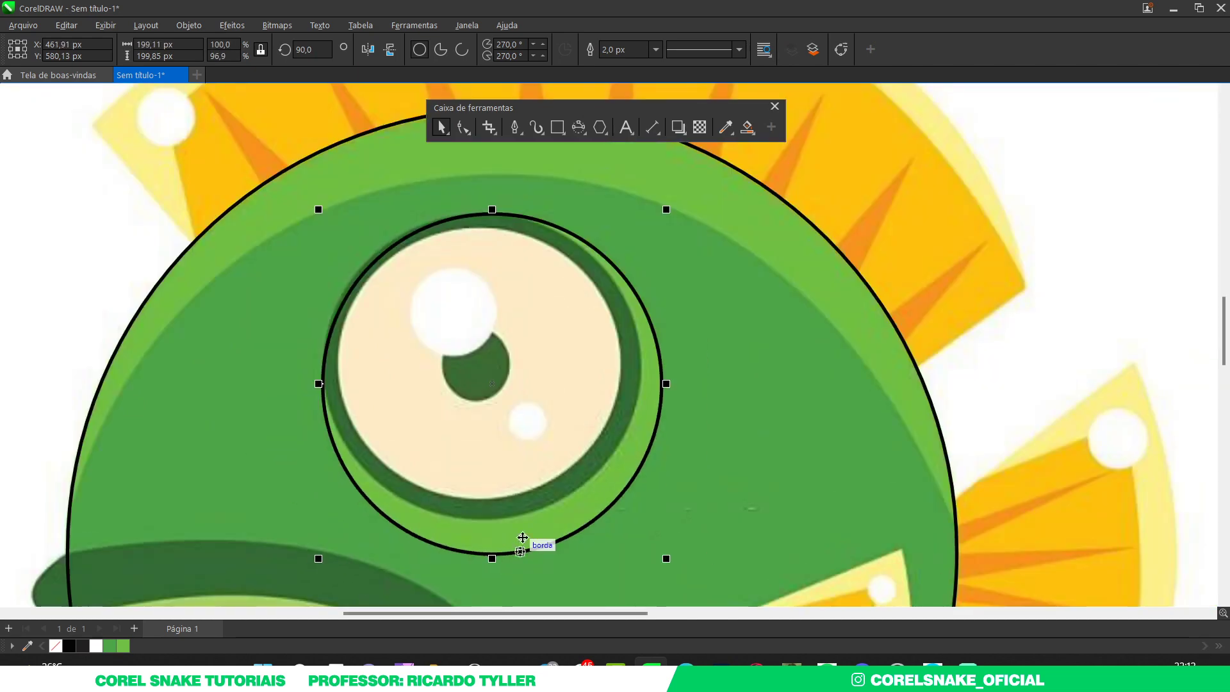
Step: Draw a three-point ellipse around the dark green ring of the eye and widen it to about 186 by 180 px
scroll(546, 424, up, 1)
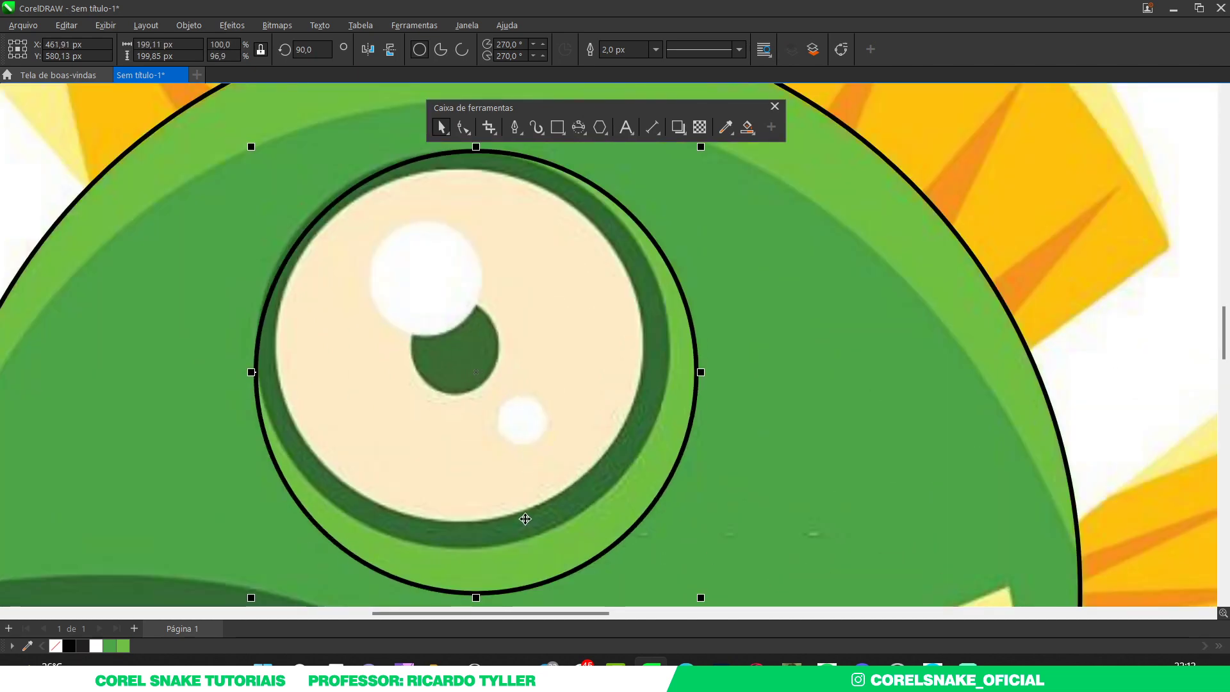
click(574, 127)
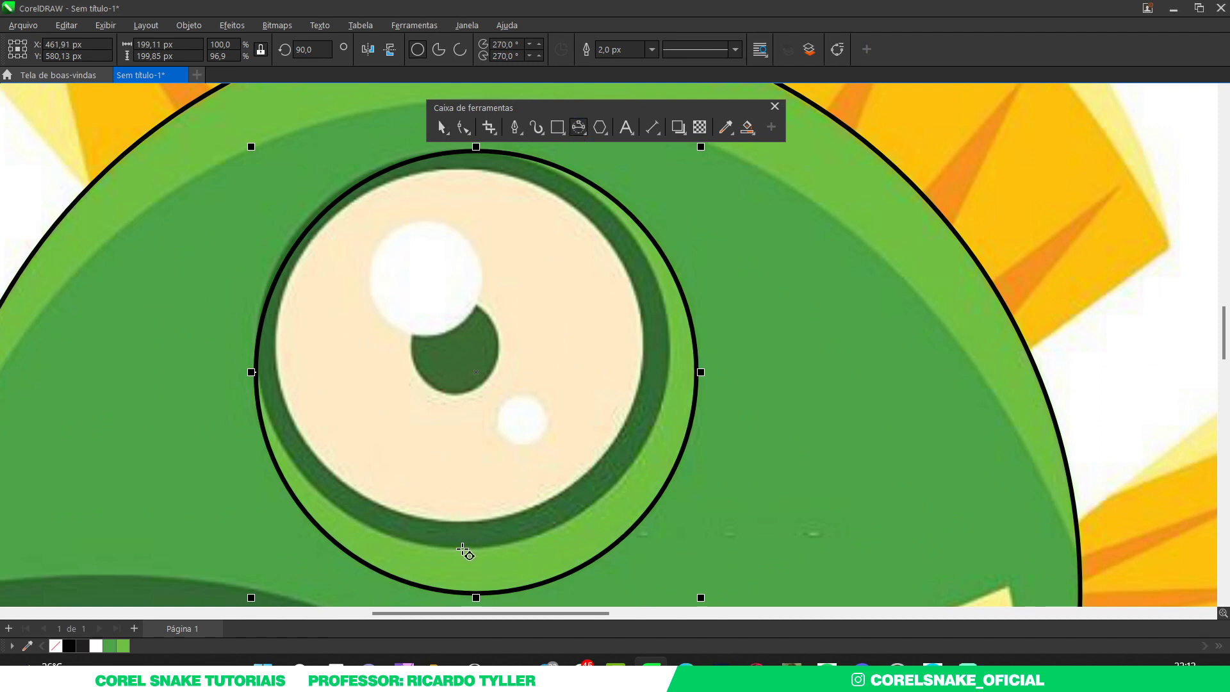
click(462, 551)
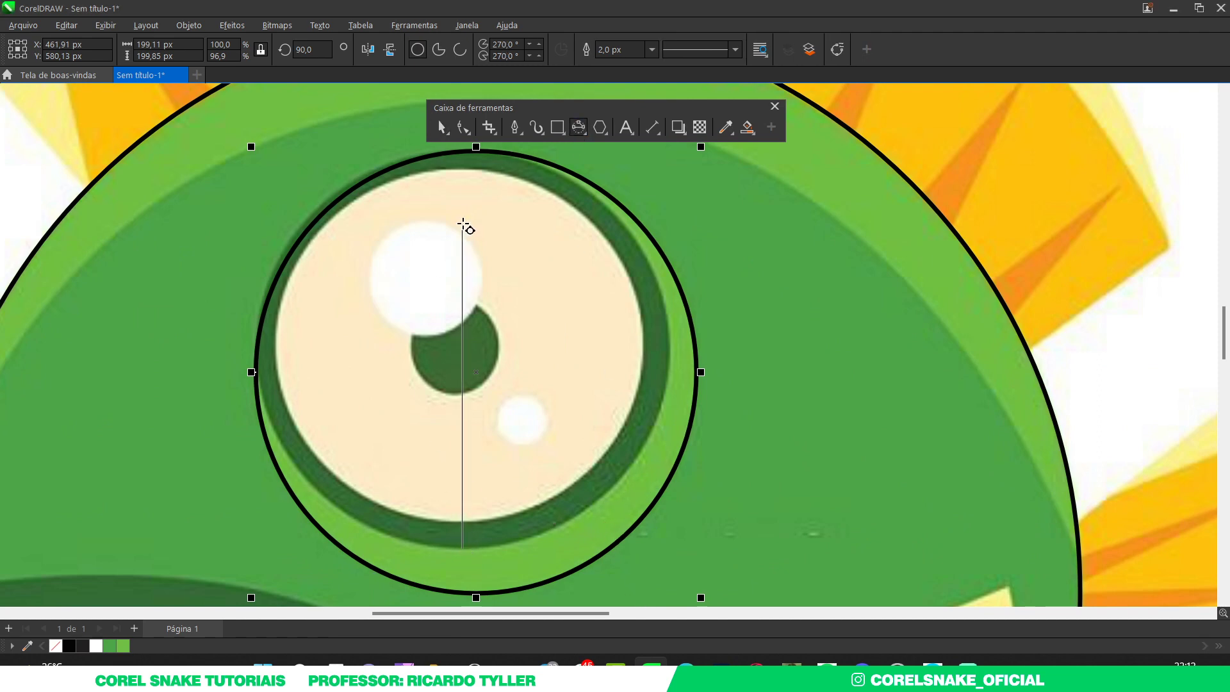
click(474, 152)
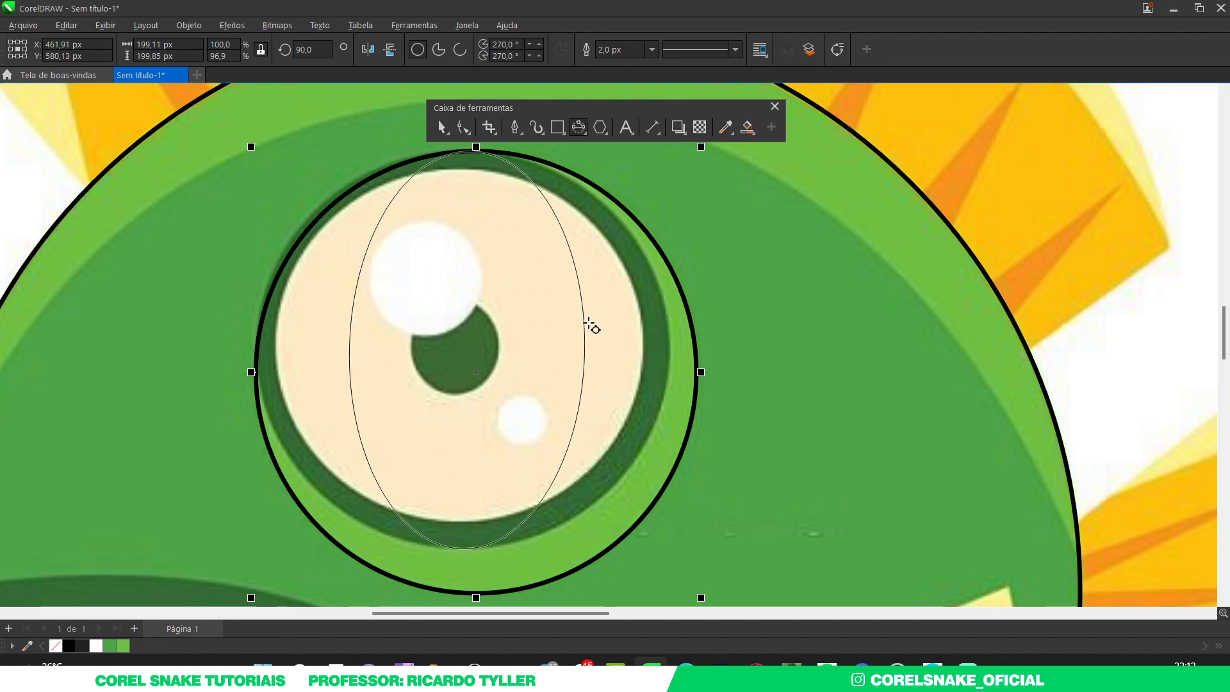
click(671, 347)
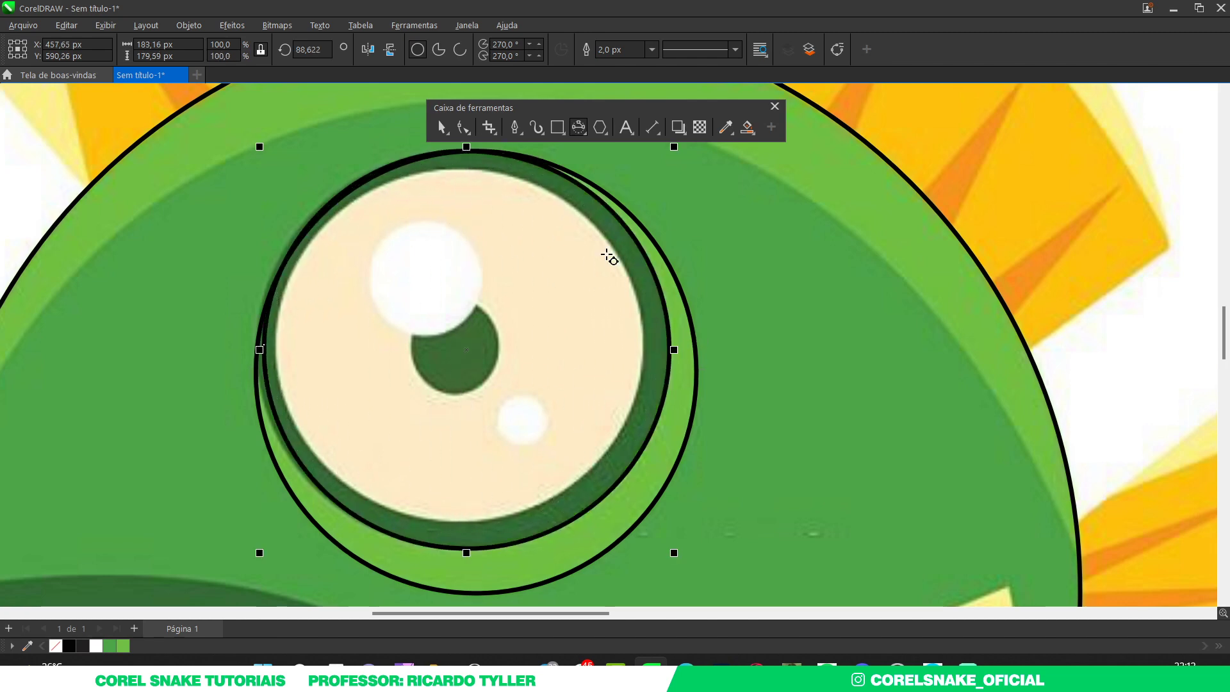
scroll(283, 316, up, 2)
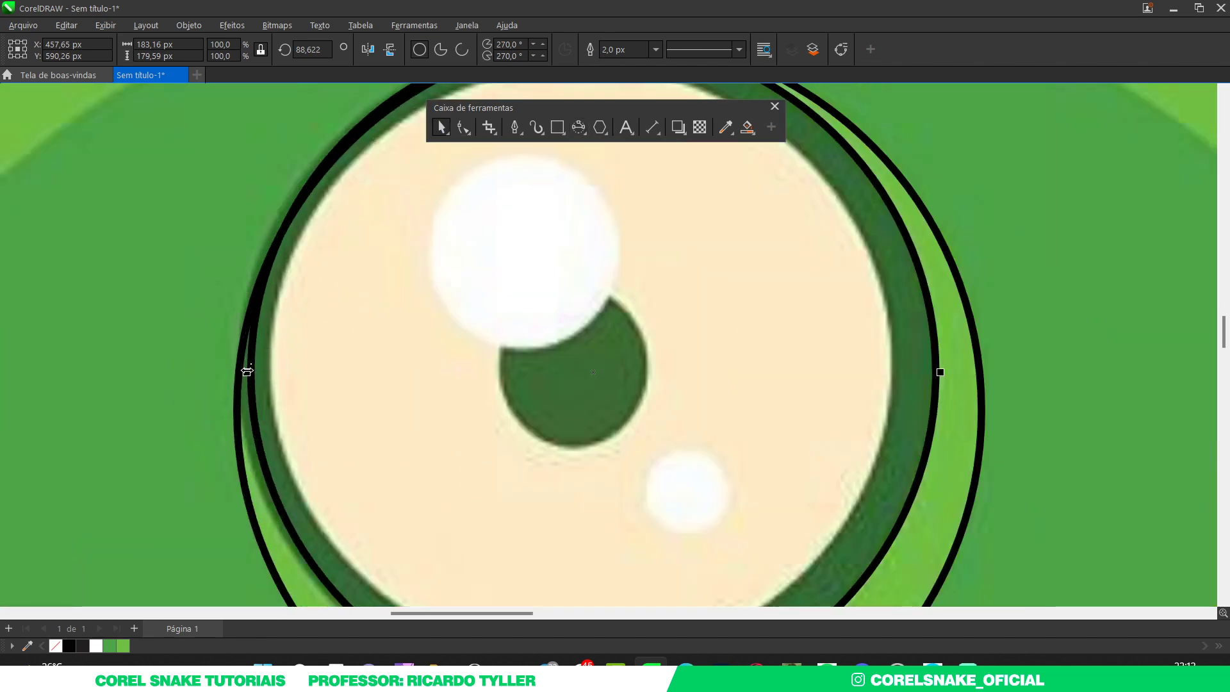
drag(247, 370, 235, 369)
scroll(433, 405, down, 2)
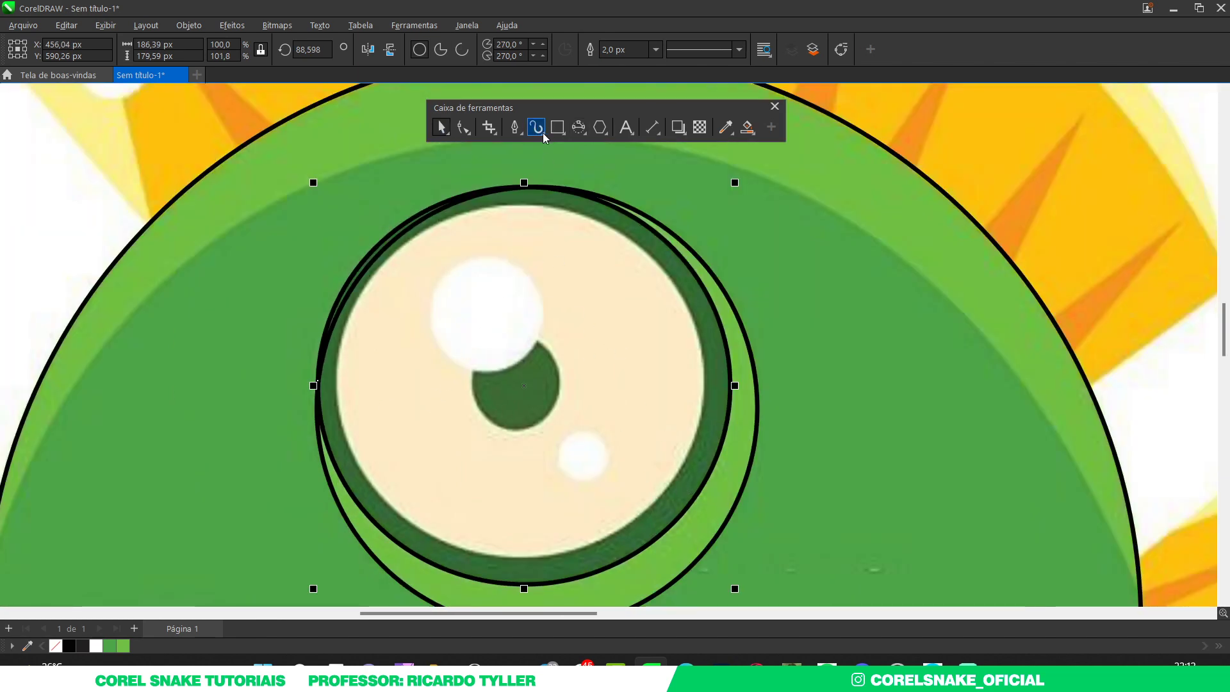
Step: Draw a three-point ellipse about 160 px in diameter around the cream part of the eye
click(578, 127)
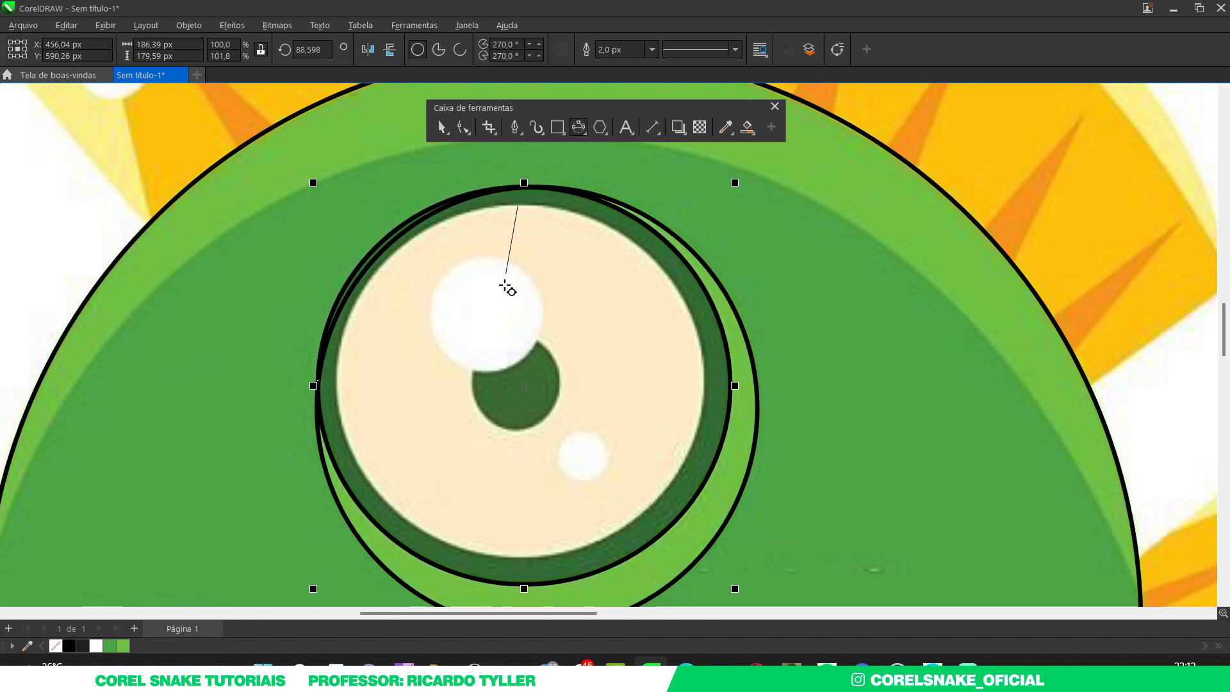
drag(505, 286, 522, 564)
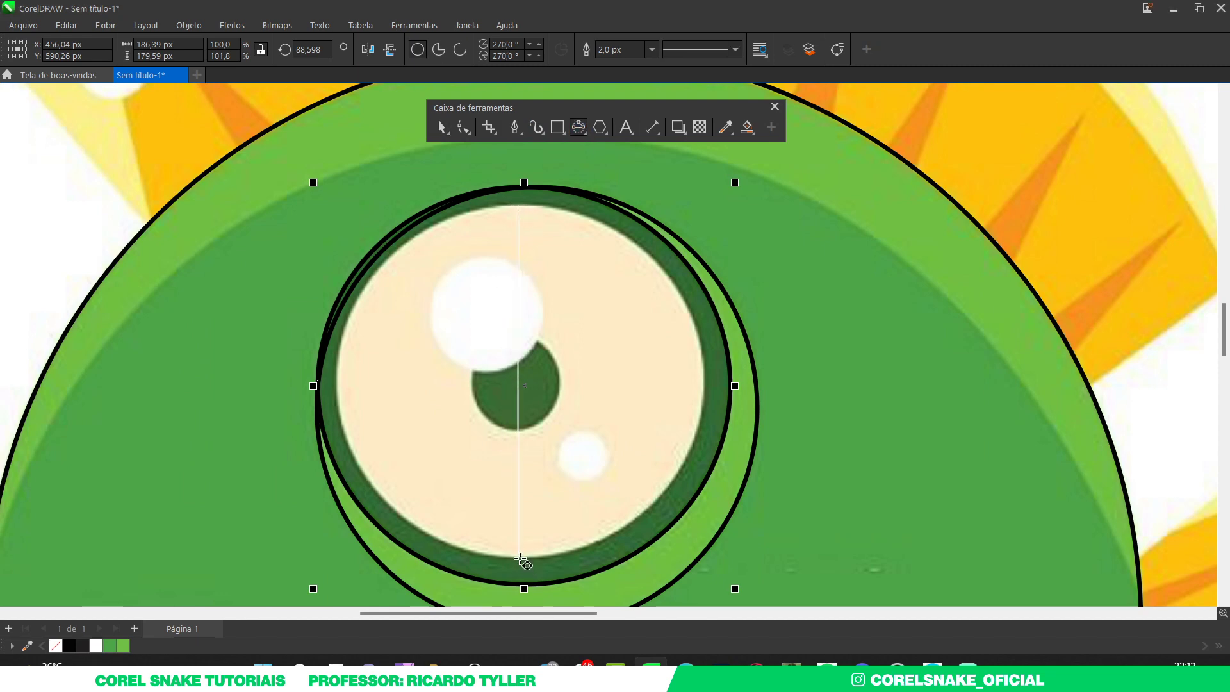
click(657, 512)
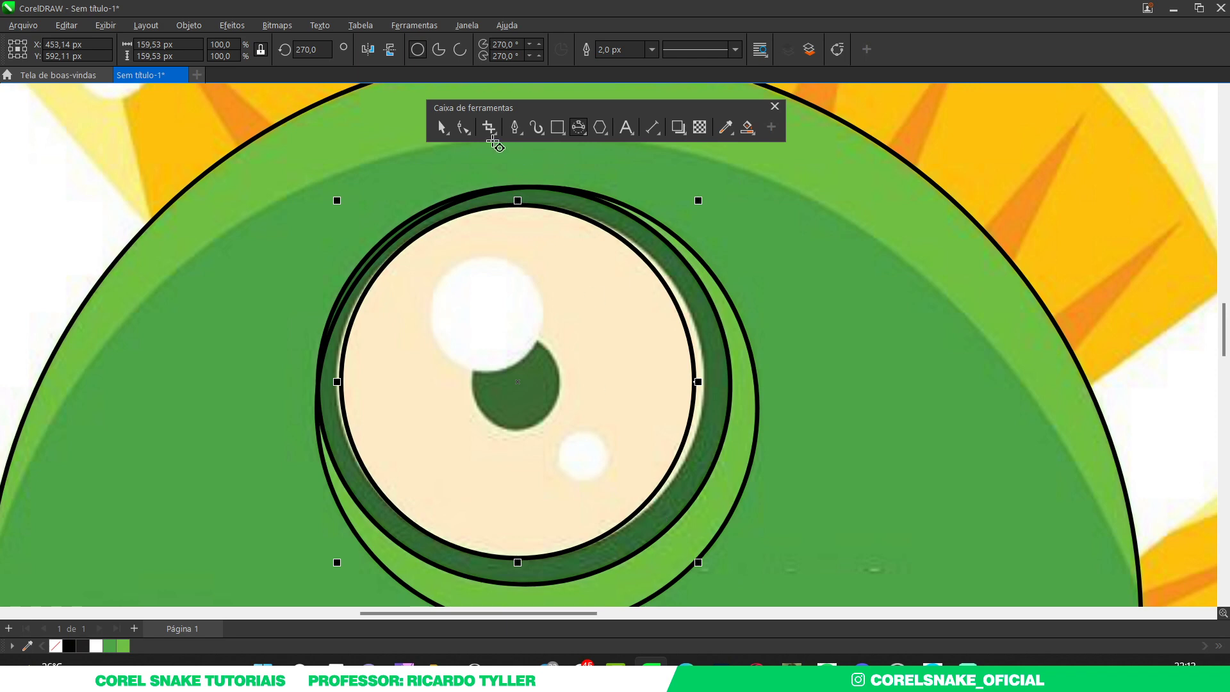
Step: Widen the cream part's ellipse on both sides to about 166 px so it meets the inner edge of the dark ring
click(441, 127)
scroll(349, 415, up, 2)
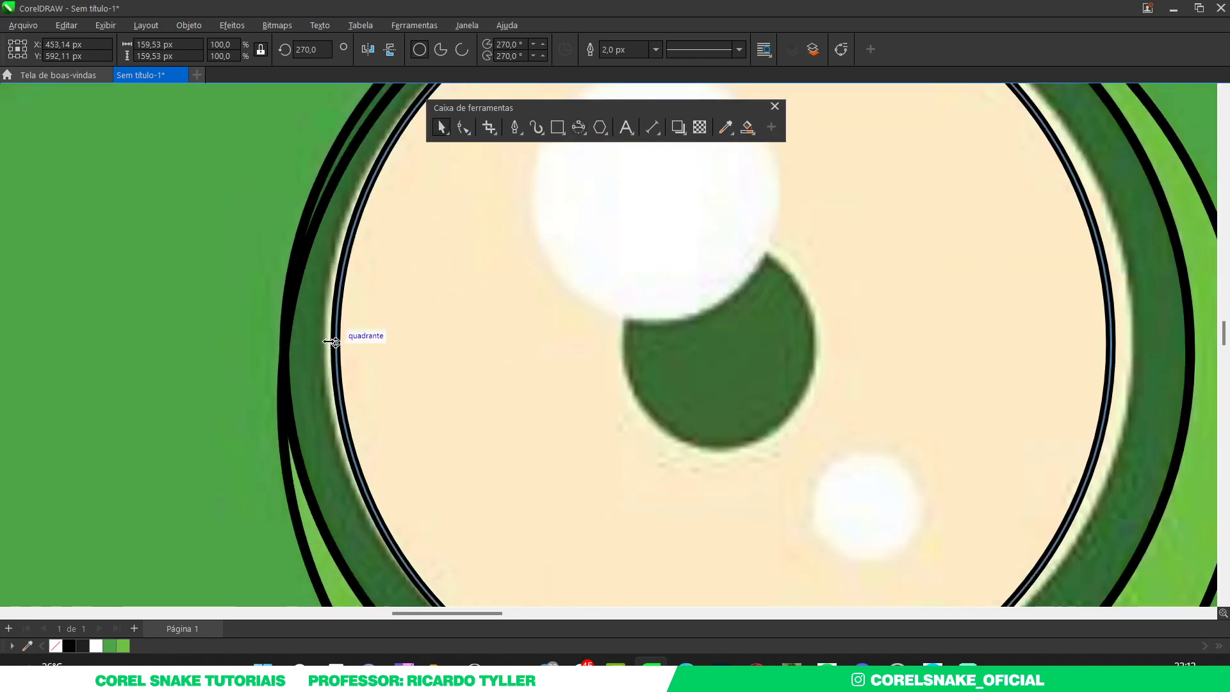
drag(332, 342, 323, 342)
scroll(381, 389, down, 2)
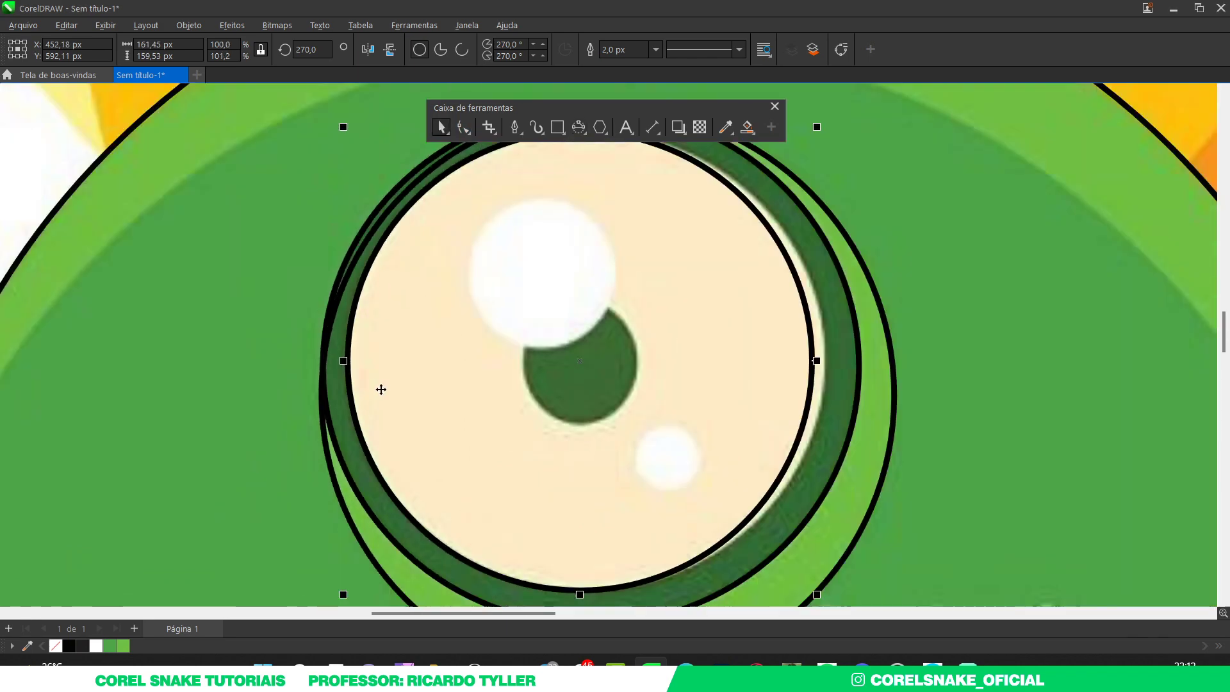
scroll(832, 353, up, 1)
drag(809, 360, 821, 365)
scroll(563, 333, down, 2)
Step: Draw a three-point ellipse around the dark green pupil and shorten it from below to about 39 by 43 px
scroll(544, 294, up, 1)
scroll(543, 294, up, 1)
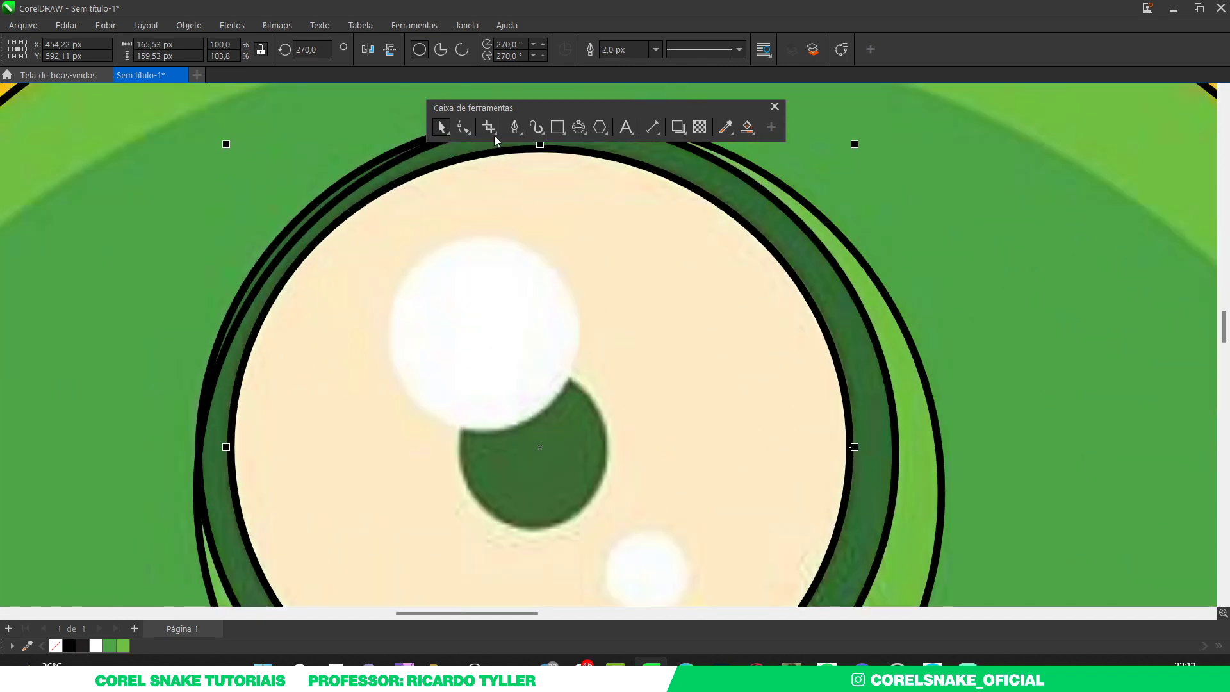
key(F7)
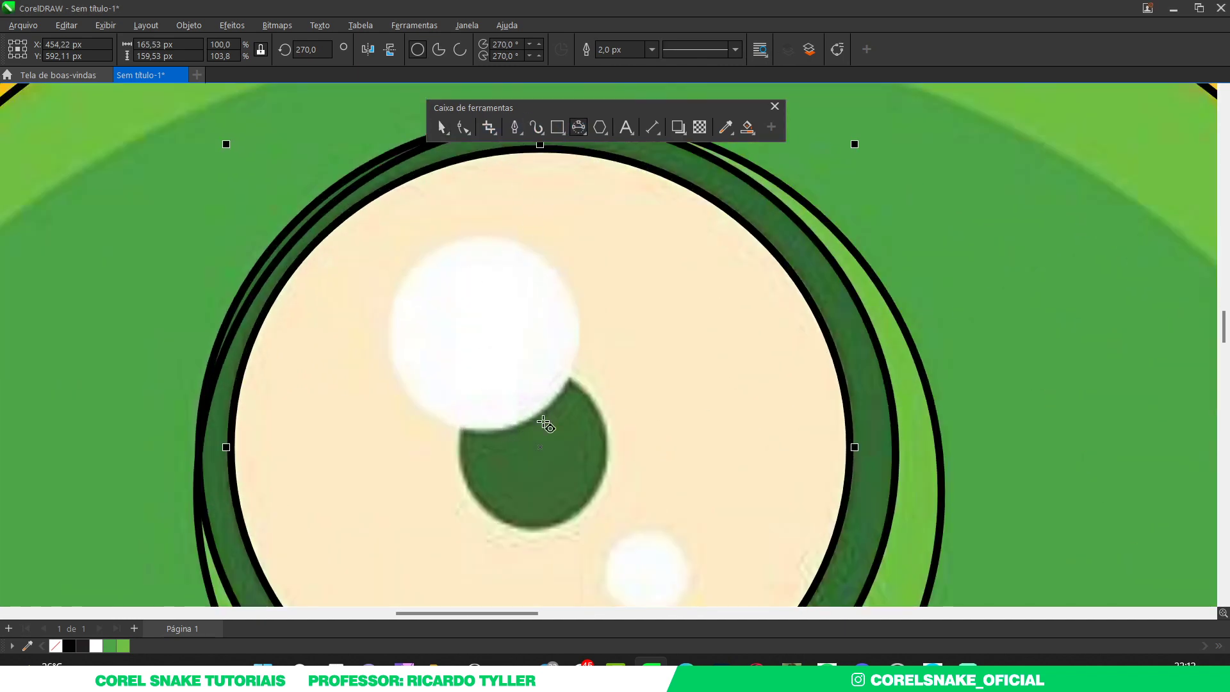
drag(461, 457, 607, 457)
key(ctrl)
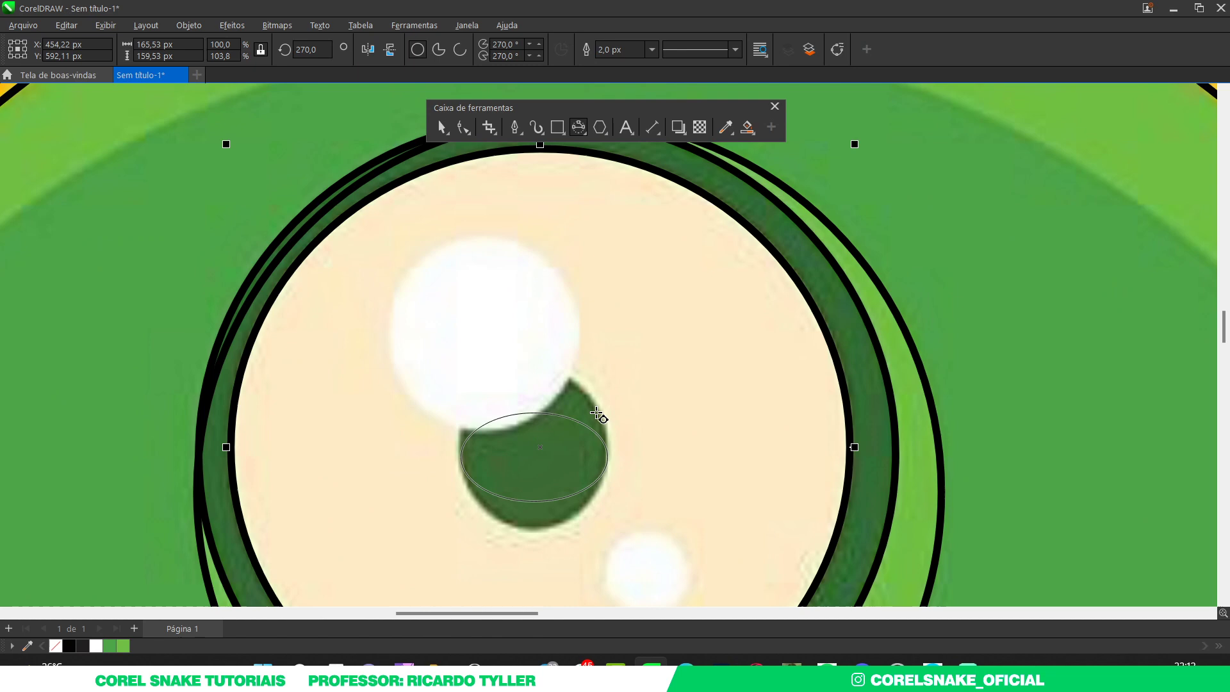
click(595, 371)
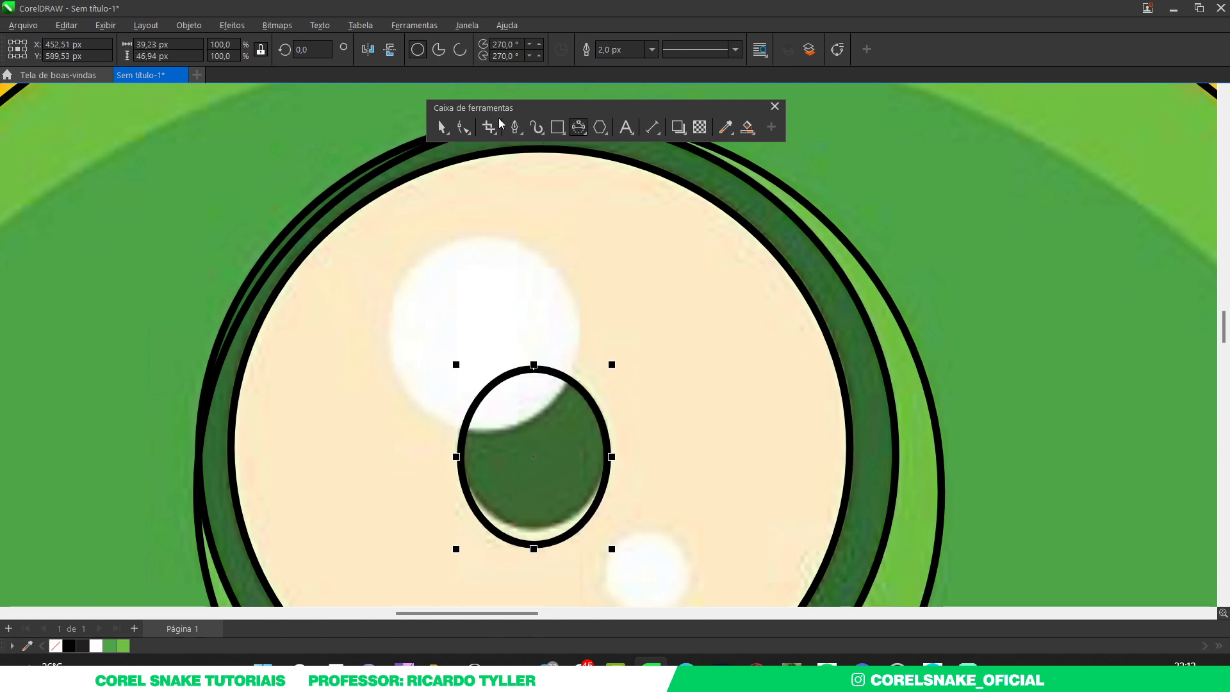
click(442, 131)
drag(535, 550, 534, 532)
Step: Copy the pupil ellipse onto the large white highlight and stretch the copy to about 49 by 51 px
drag(539, 465, 485, 322)
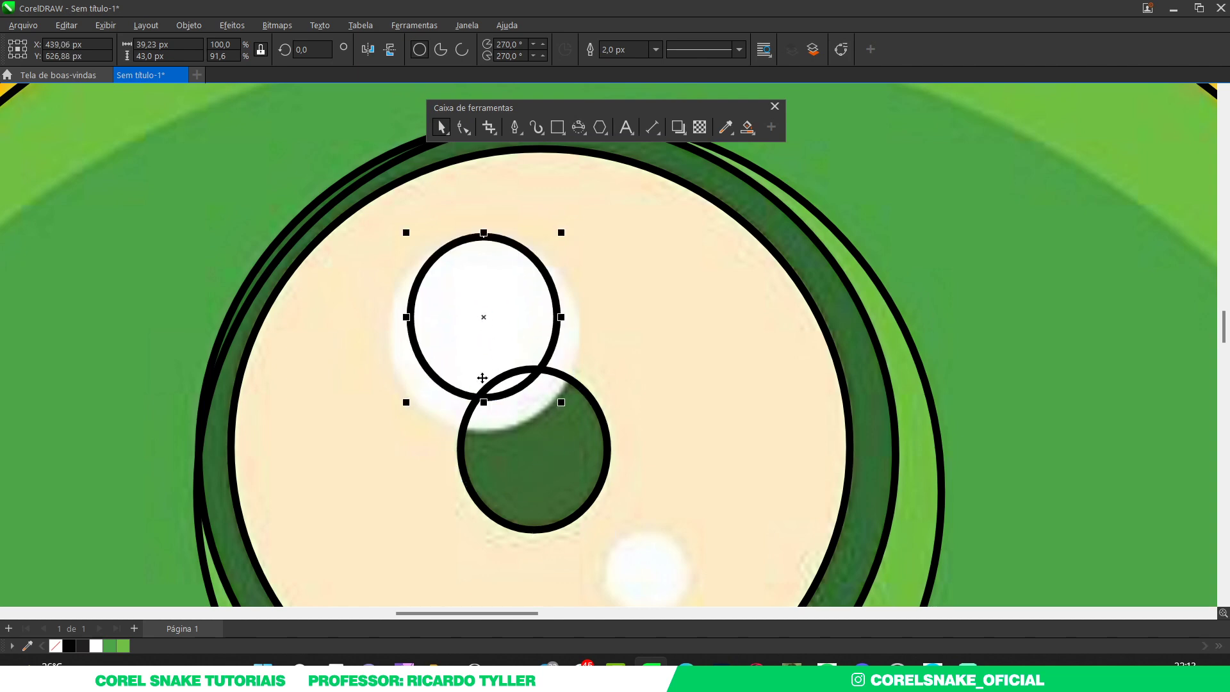
drag(483, 400, 492, 438)
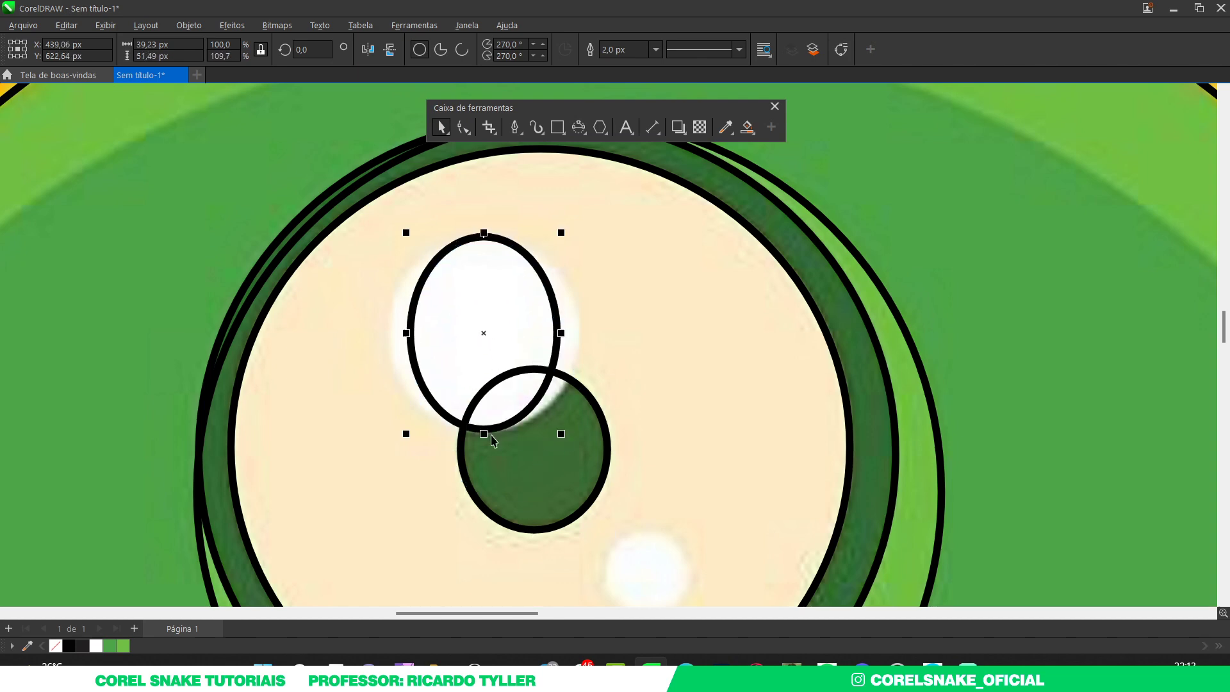
drag(559, 332, 582, 335)
scroll(544, 449, down, 2)
scroll(545, 456, up, 1)
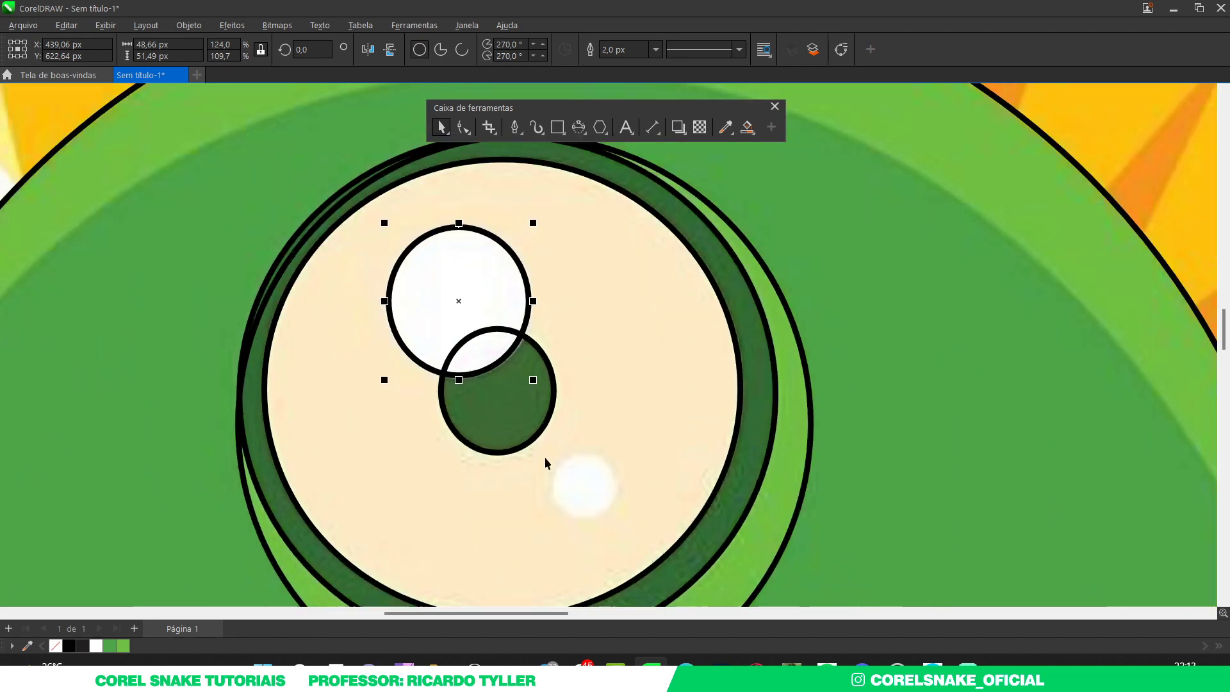
Step: Try placing a copy of the pupil ellipse over the small white highlight, and delete it
drag(494, 428, 584, 490)
right_click(584, 490)
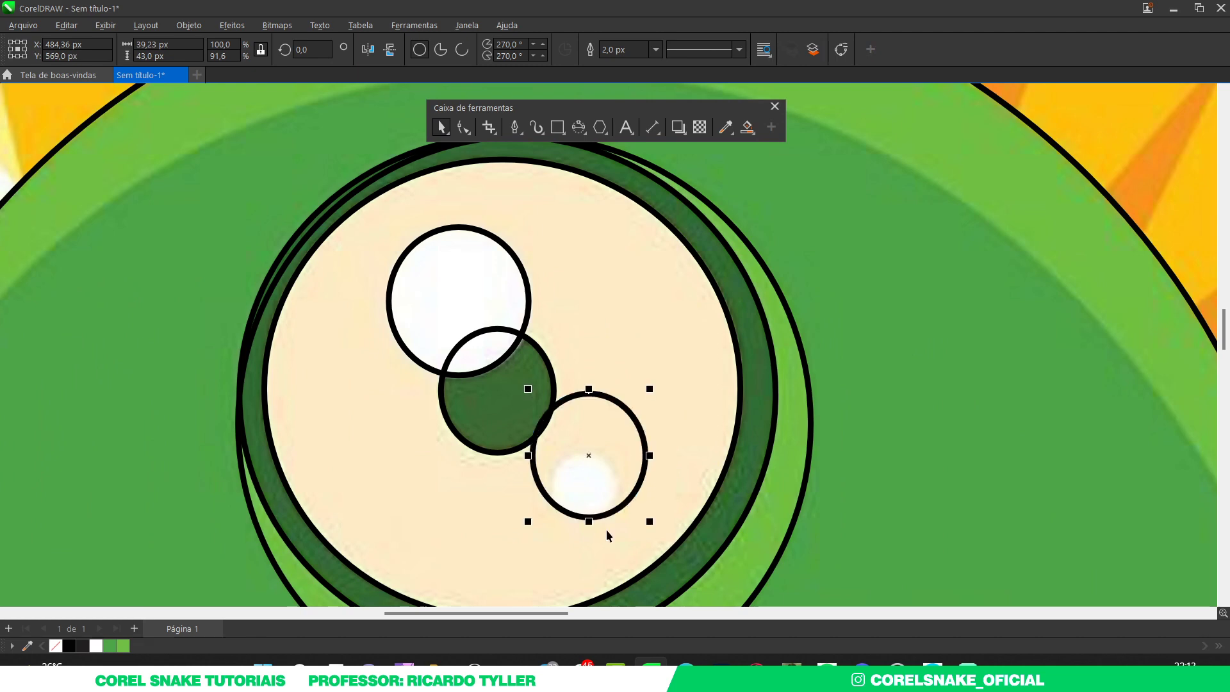
scroll(606, 530, up, 2)
key(Delete)
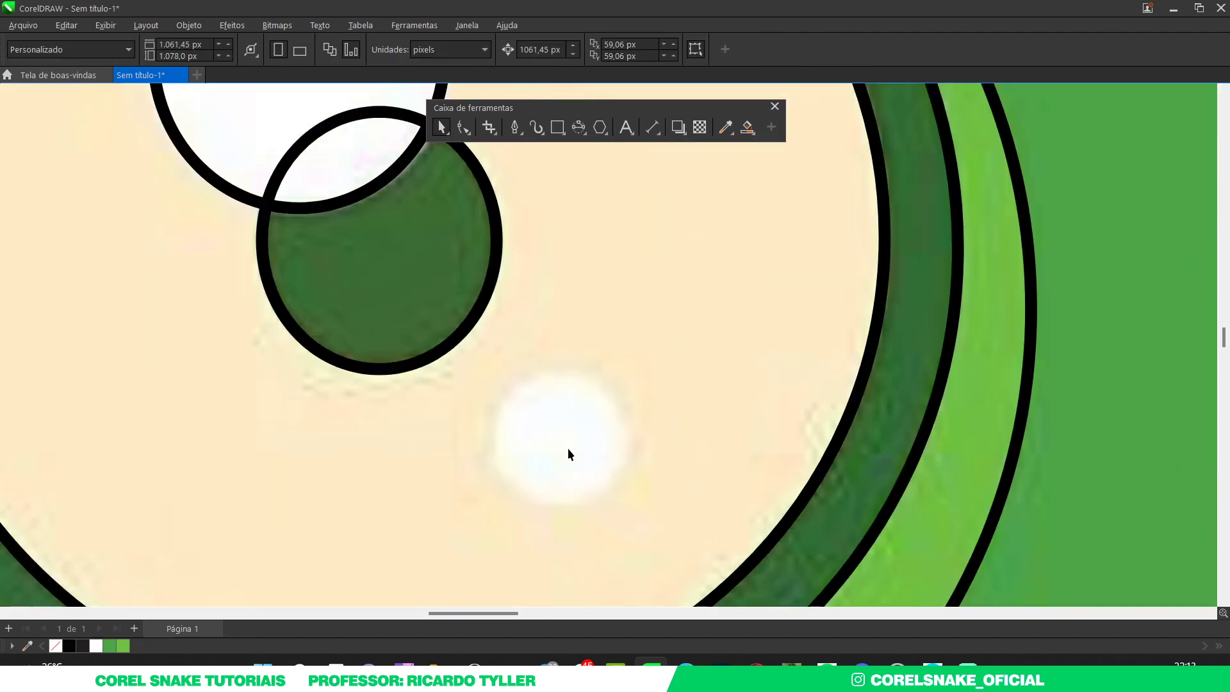
Step: Draw a circle about 21 px in diameter around the small white highlight with the Ellipse tool, starting from its centre
click(583, 132)
click(621, 154)
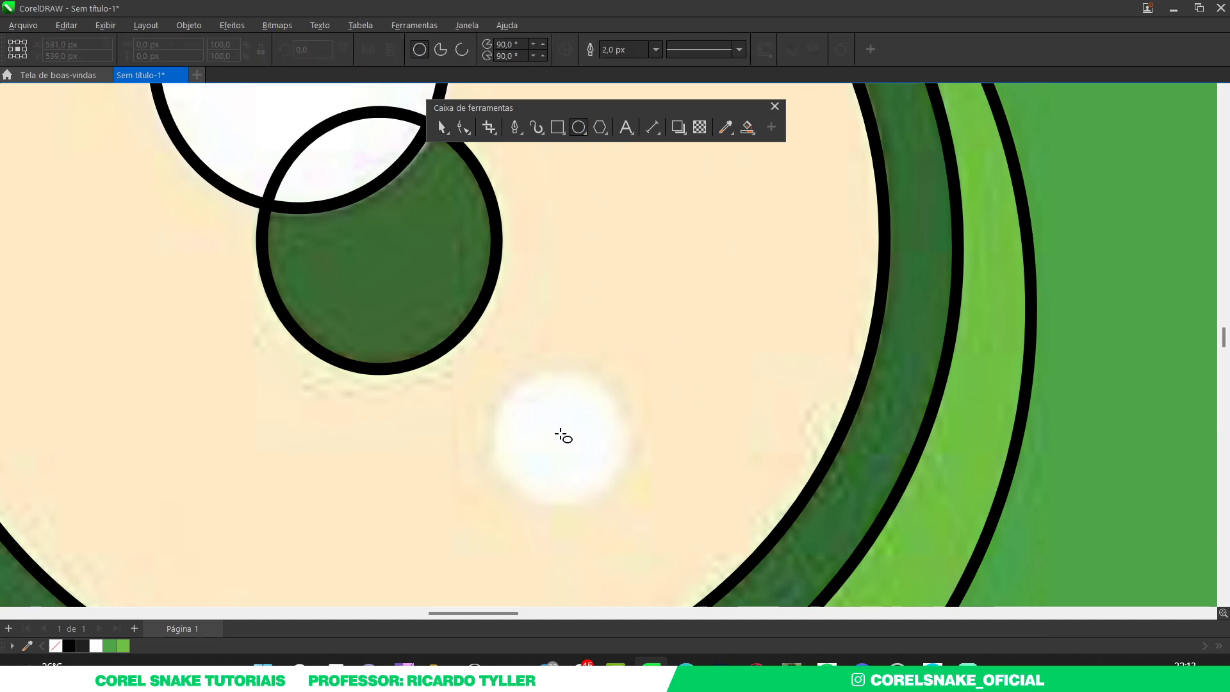
drag(554, 427, 543, 371)
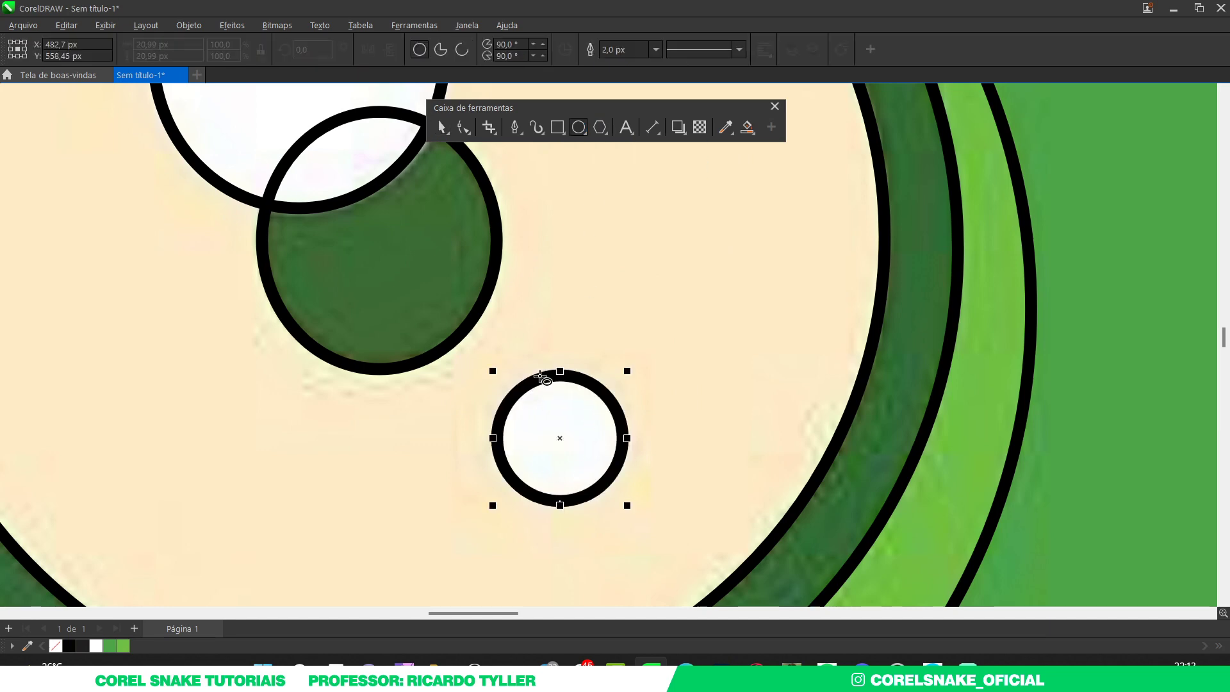
click(459, 130)
scroll(473, 347, down, 6)
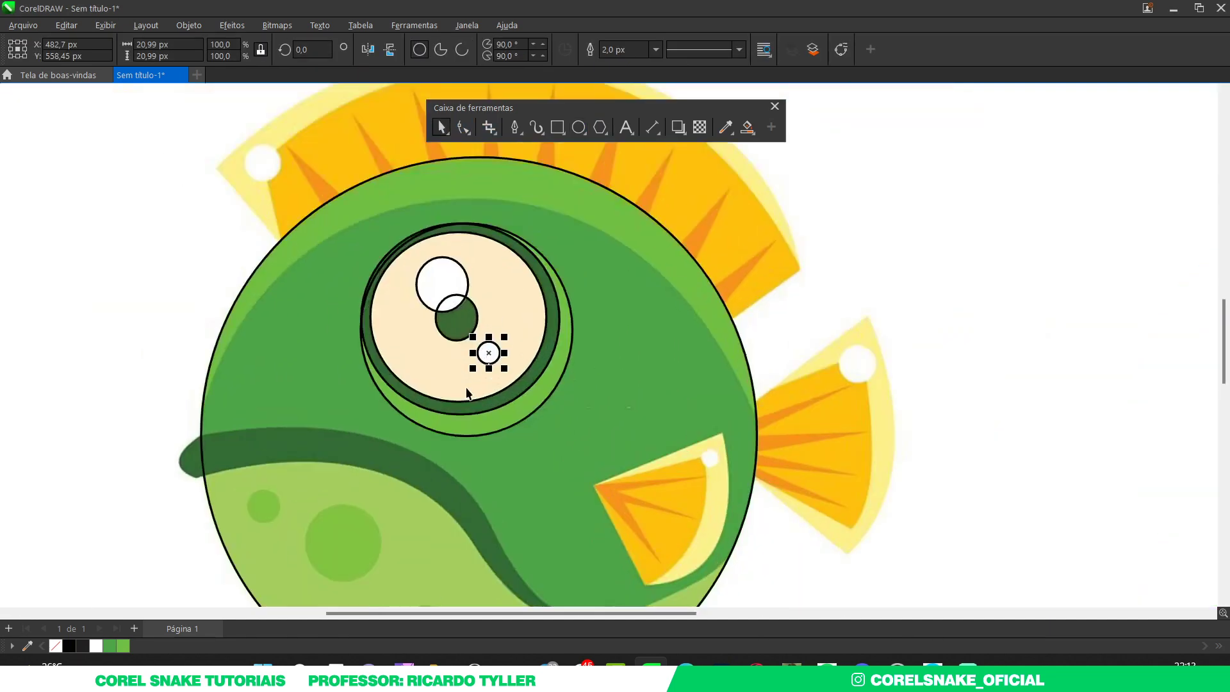
Step: Sample the eye's light green, dark ring green, cream and pupil green from the reference into the document palette
scroll(469, 393, up, 1)
click(30, 649)
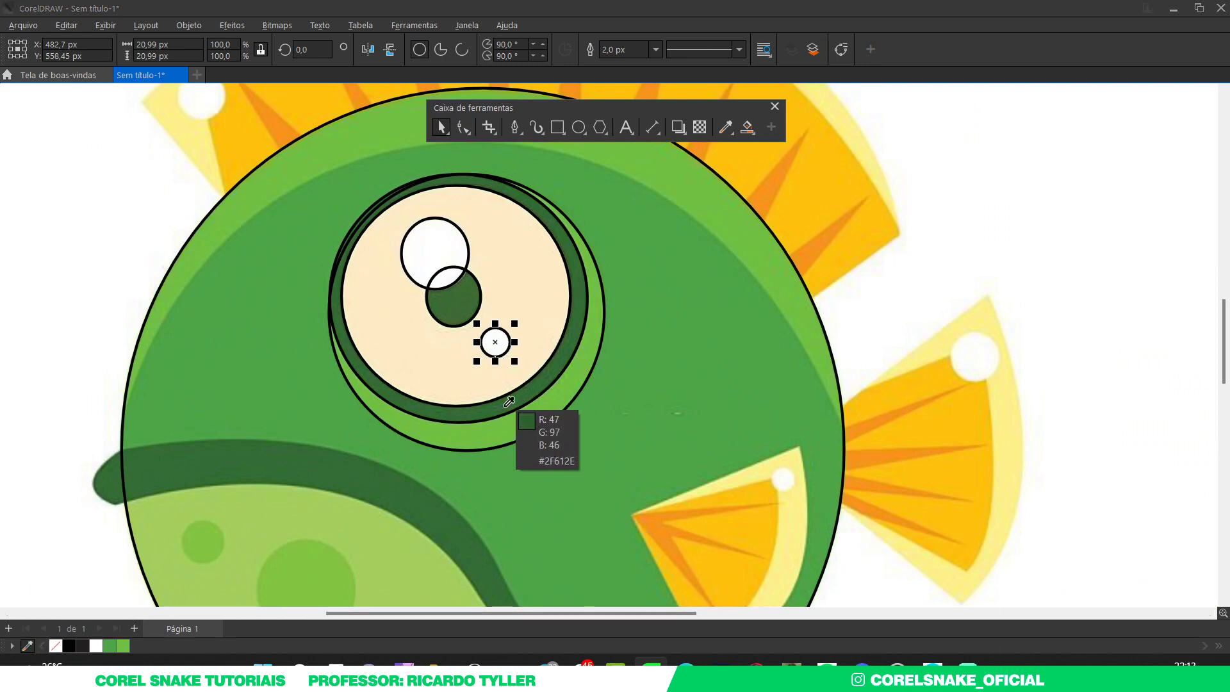
ctrl+click(479, 437)
click(483, 413)
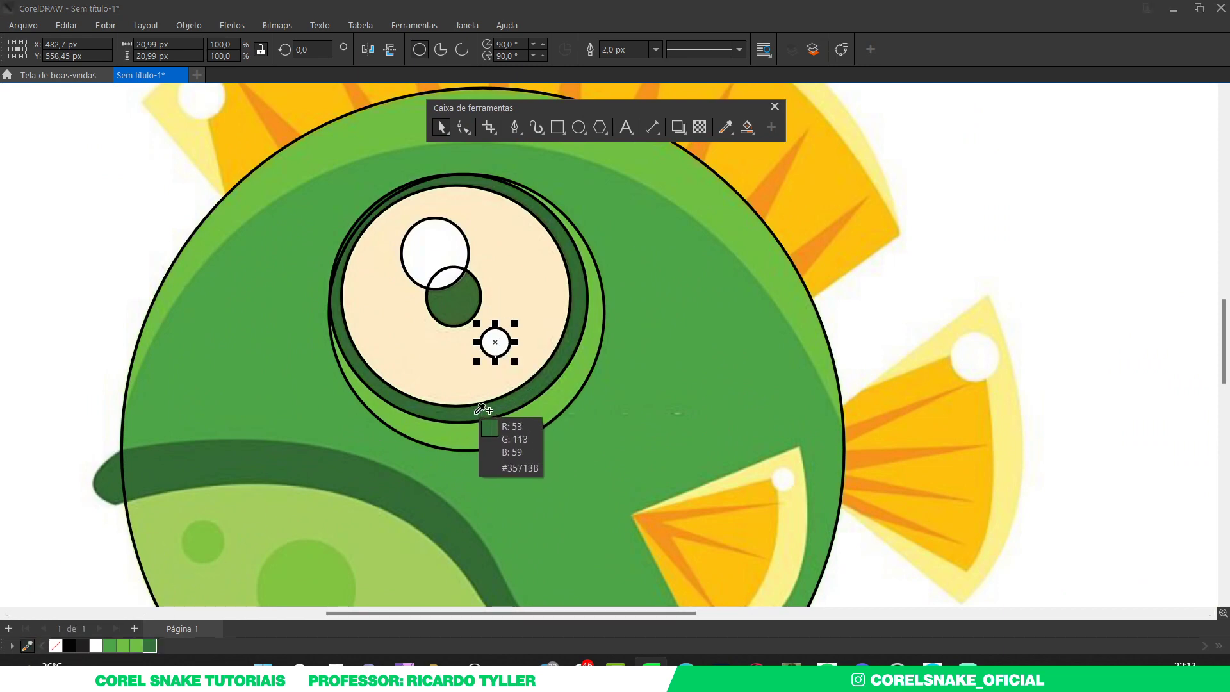
click(454, 368)
click(451, 303)
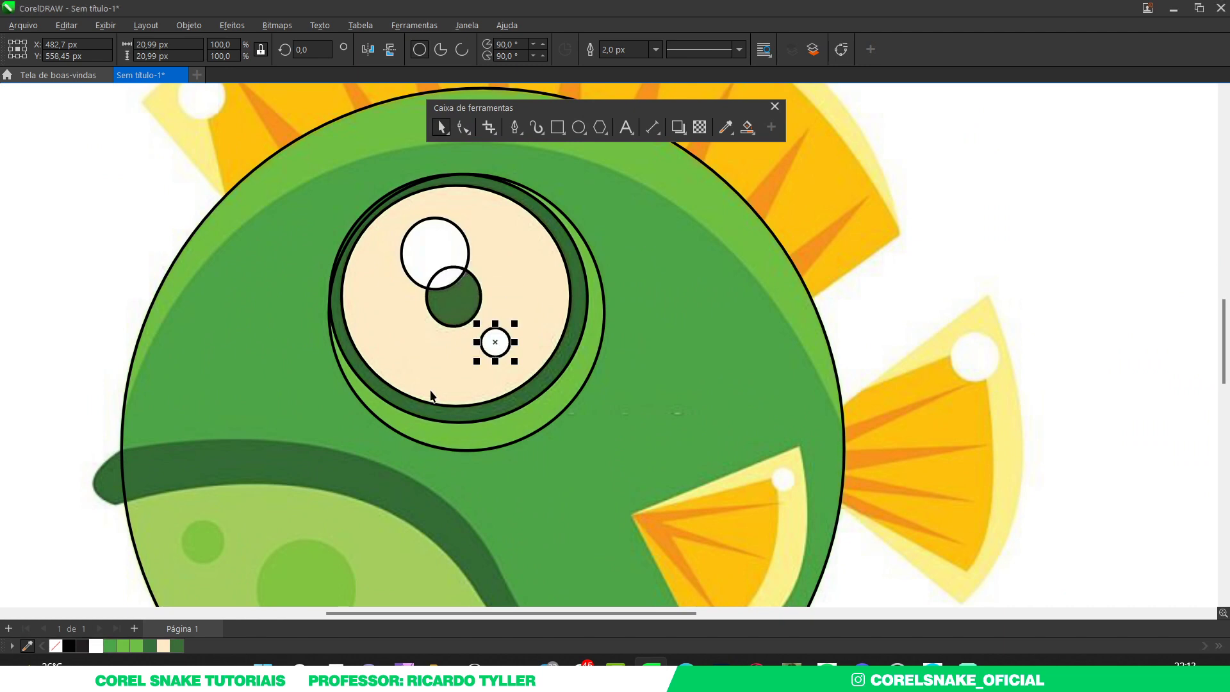
Step: Fill the outermost eye ellipse with the sampled light green, remove its outline, and move it onto the blank panel beside the reference
click(409, 433)
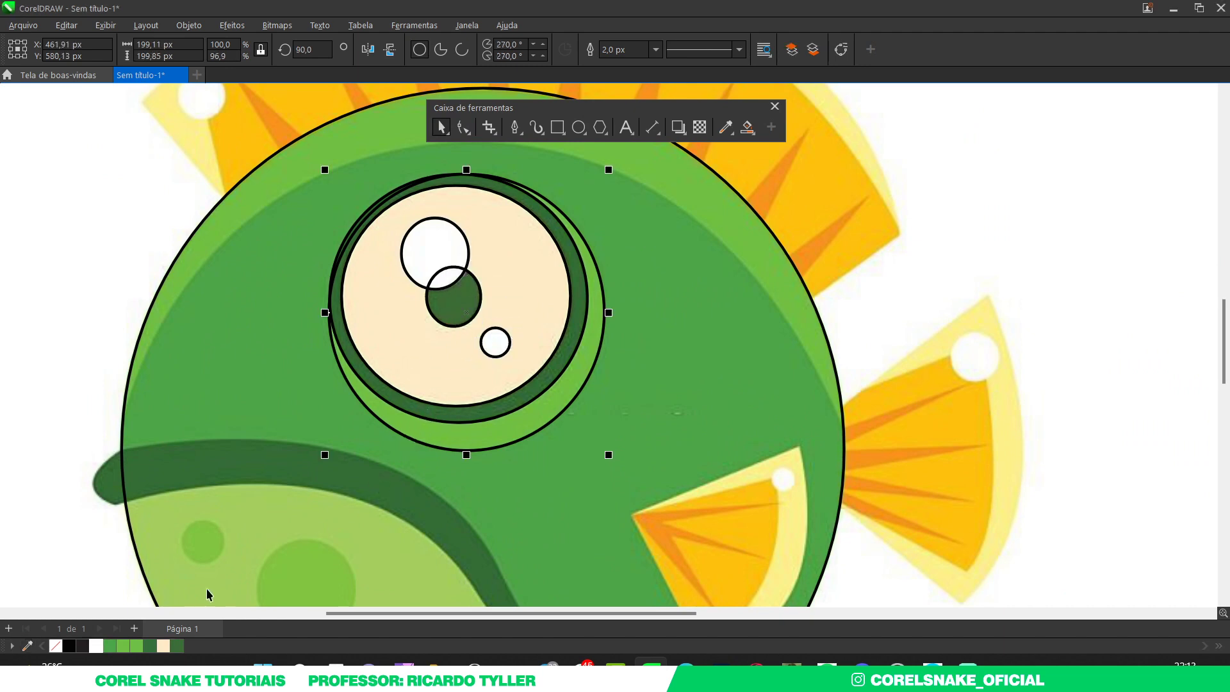
click(132, 645)
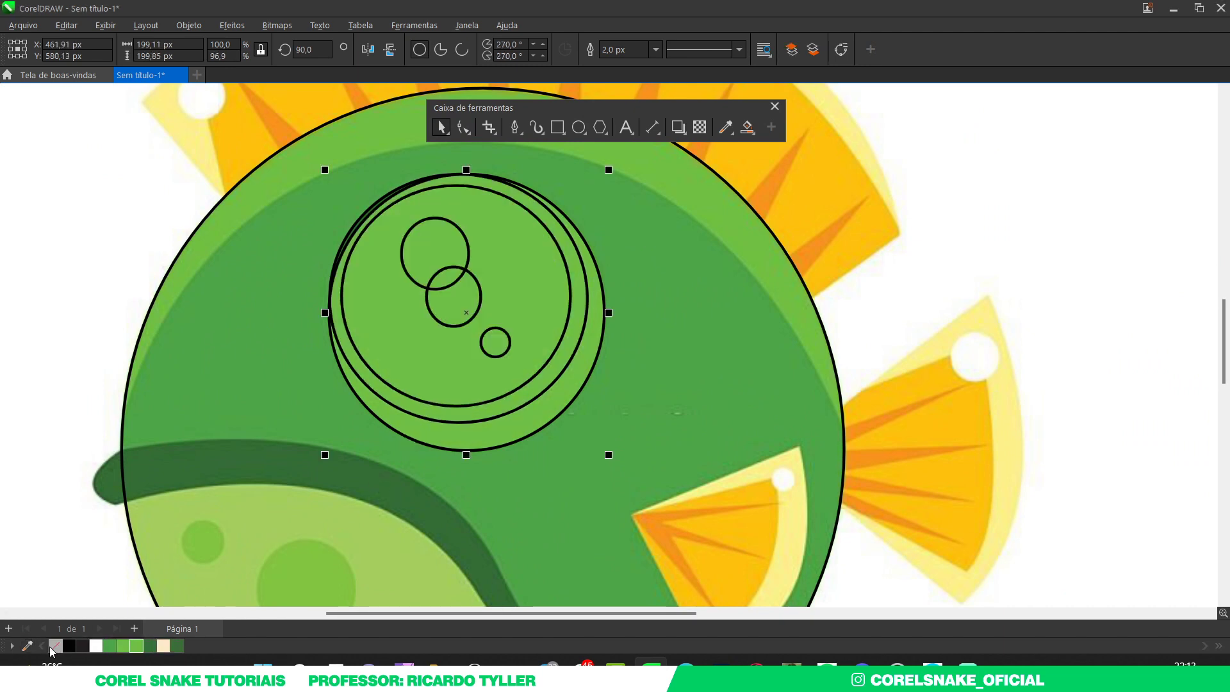
right_click(56, 646)
key(Right)
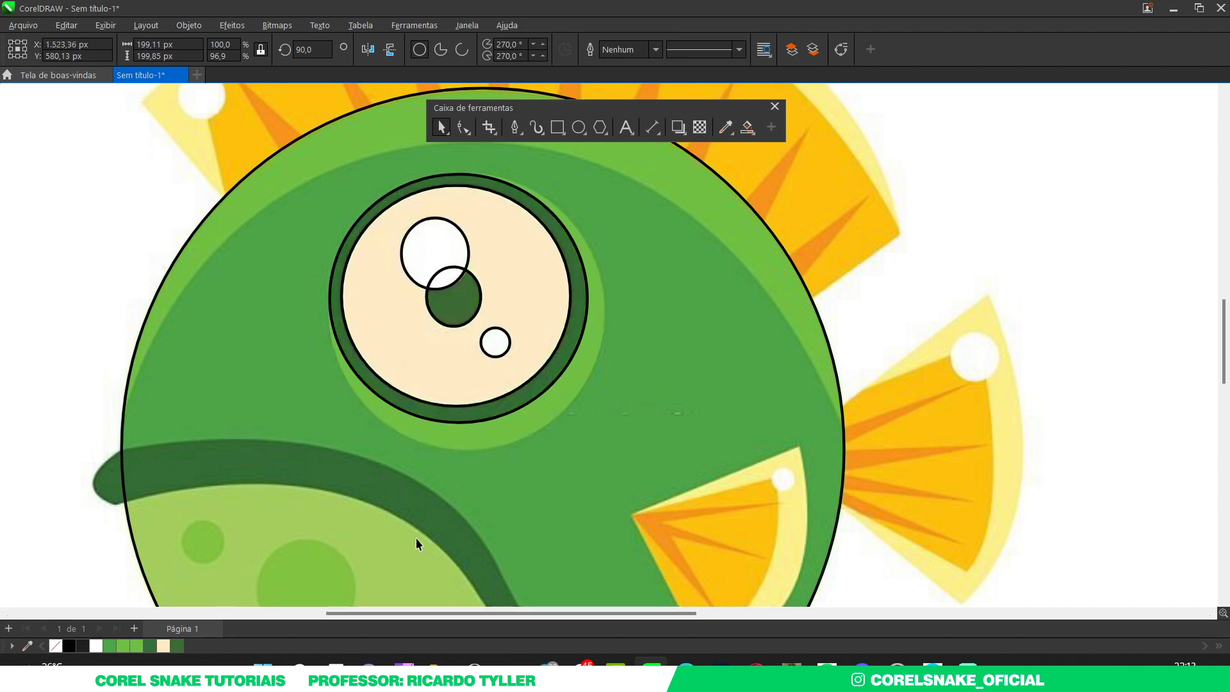
Step: Fill the eye's ring ellipse with the sampled dark green, remove its outline, and move it onto the blank panel
click(421, 424)
click(57, 647)
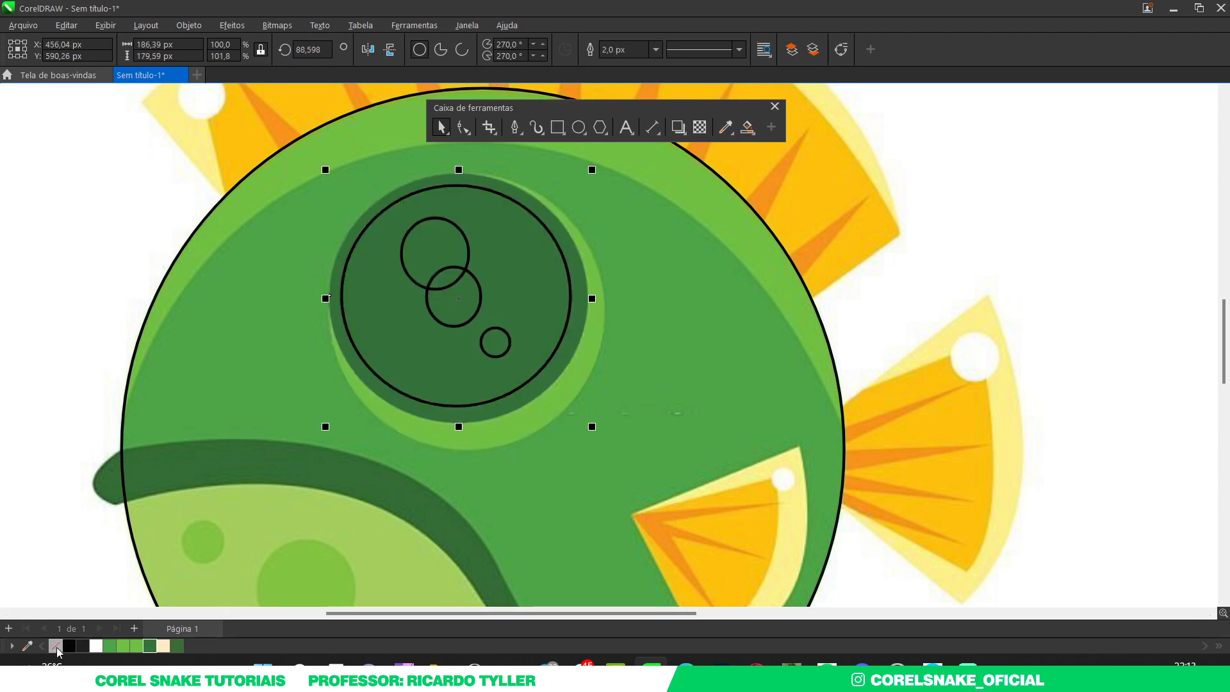
key(Right)
Step: Fill the inner eye ellipse with cream and the pupil with its sampled green, remove their outlines, and move both onto the blank panel
click(398, 393)
click(163, 647)
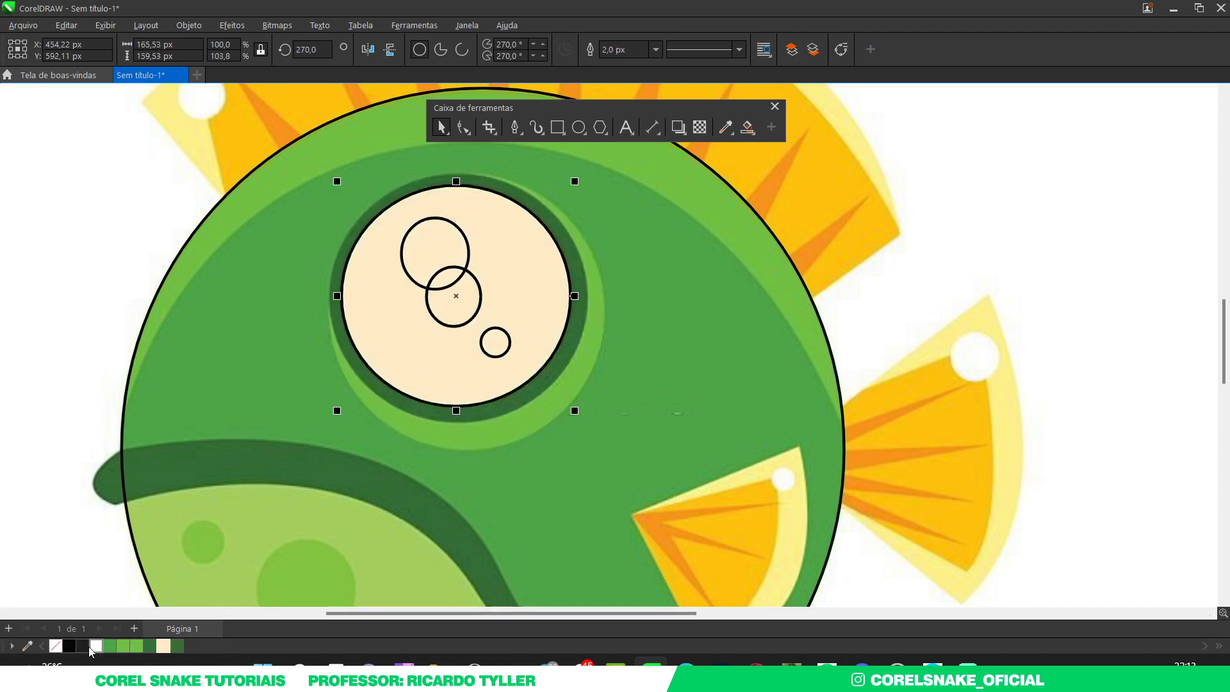
key(ctrl+z)
click(442, 320)
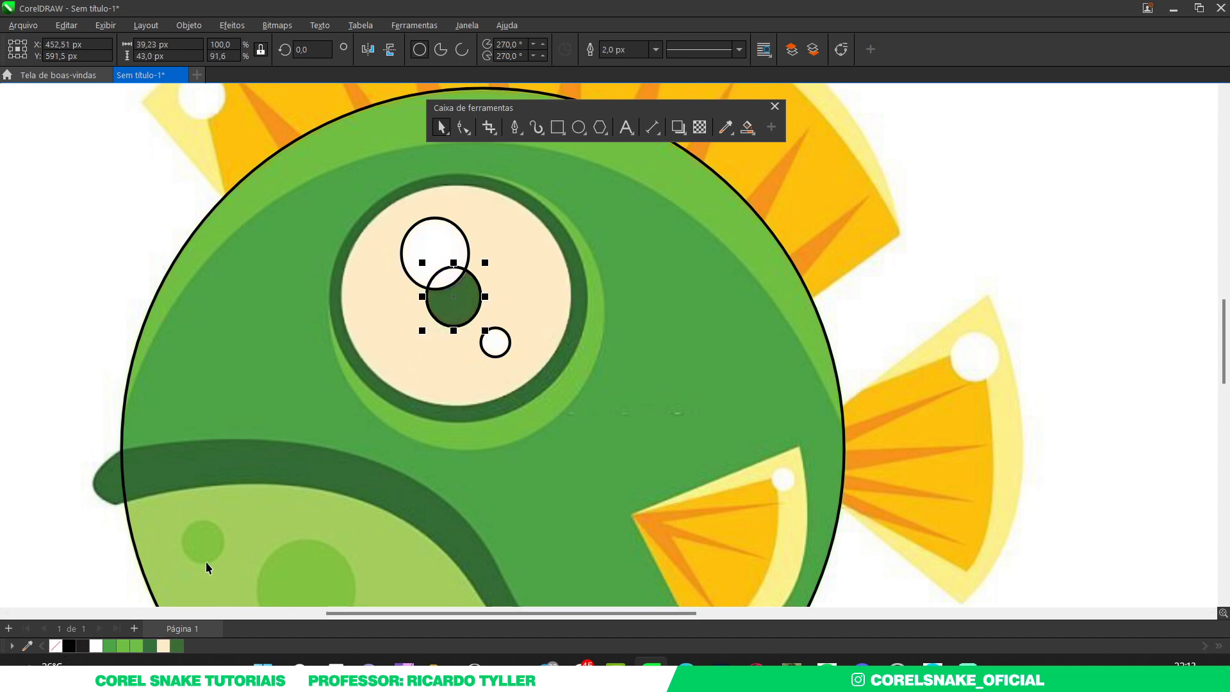
right_click(56, 647)
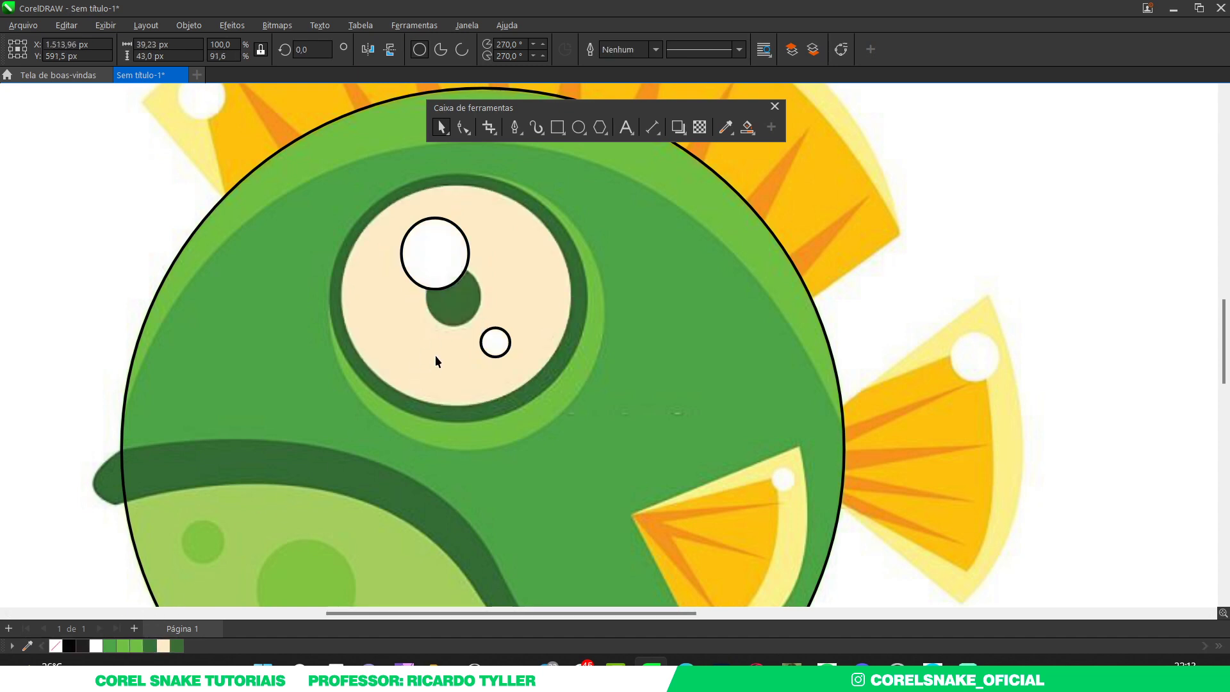
Step: Remove the outlines of the two white eye-highlight circles and move both onto the blank panel's eye
click(452, 253)
shift+click(493, 349)
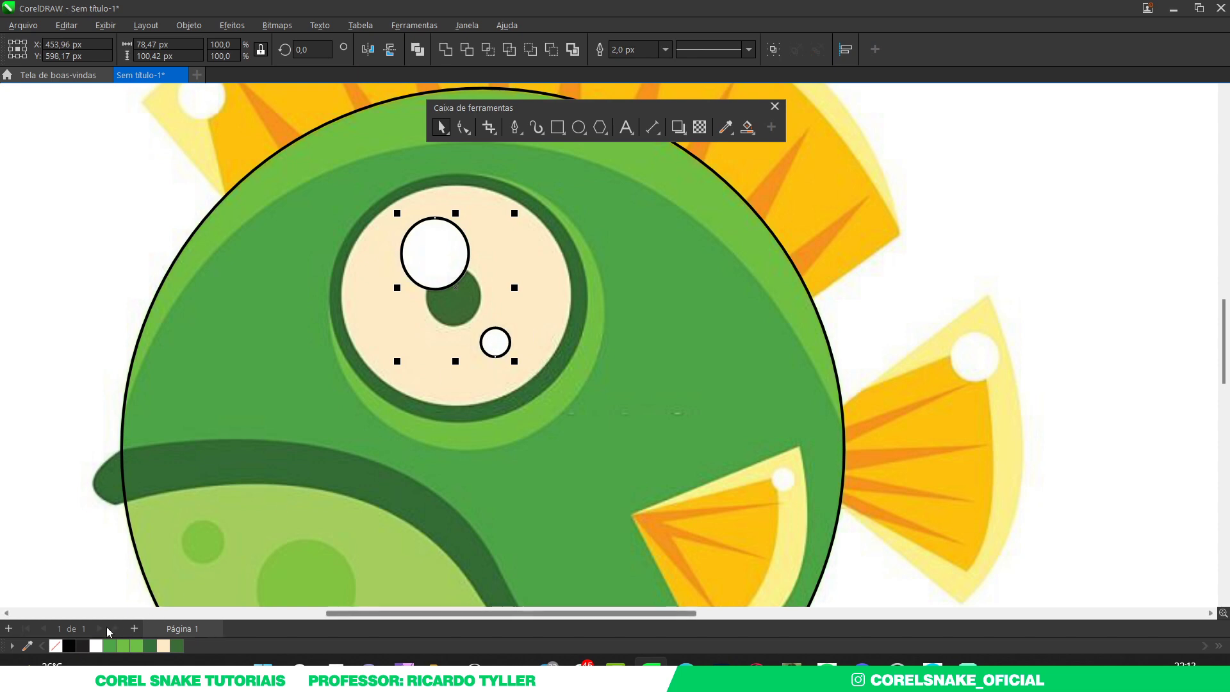
right_click(56, 645)
scroll(475, 408, down, 3)
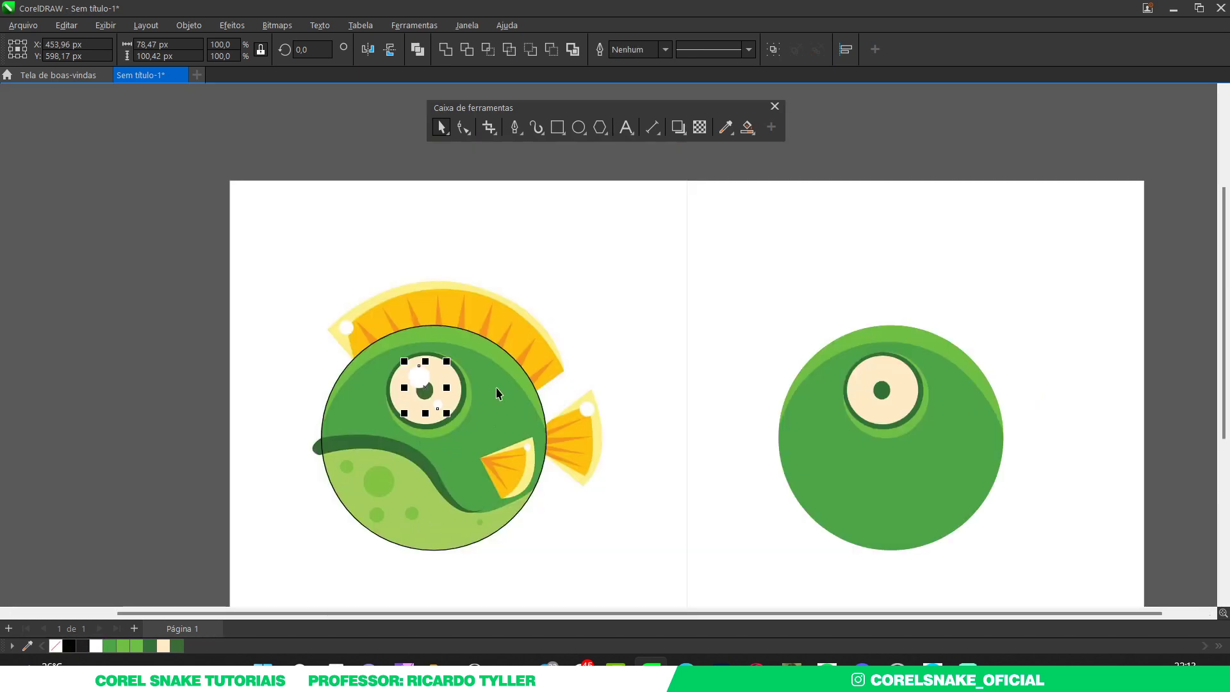
key(Right)
click(1182, 319)
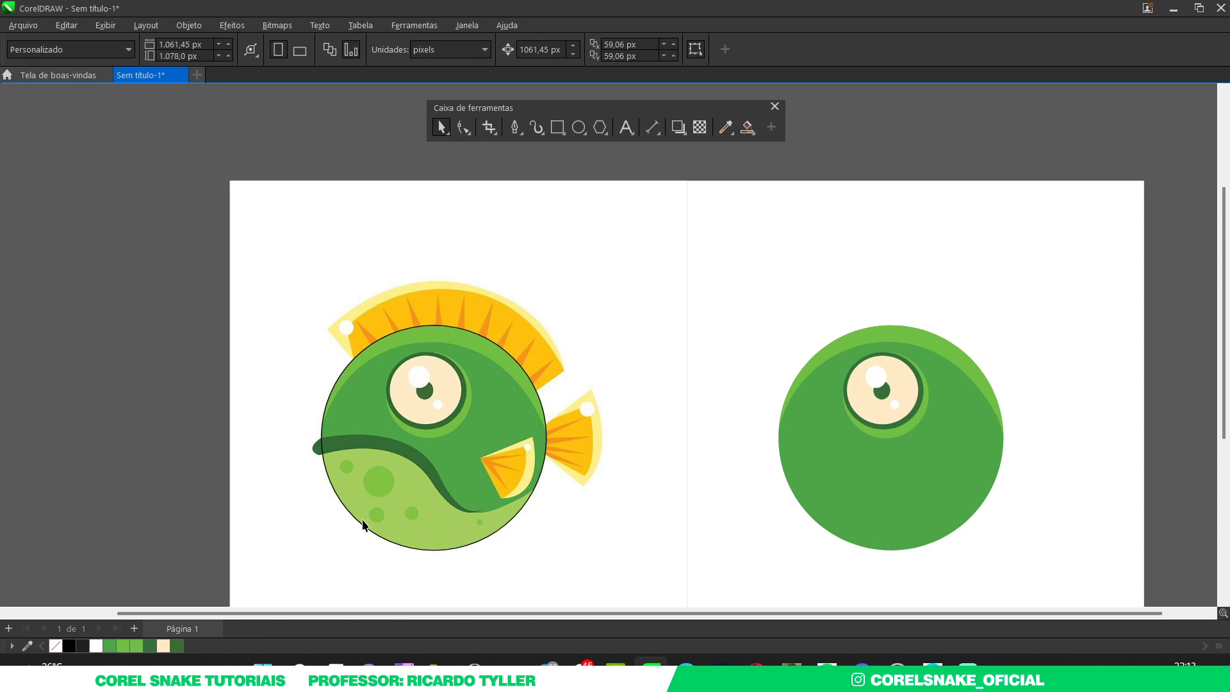
scroll(330, 487, up, 3)
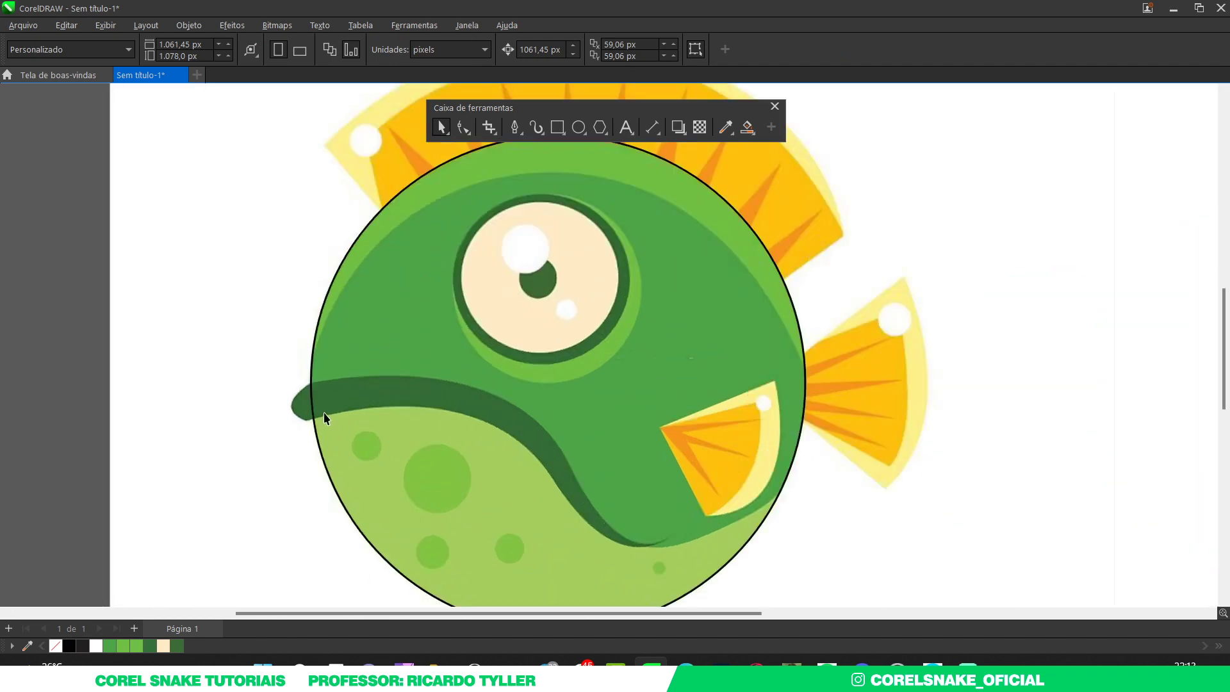
click(515, 127)
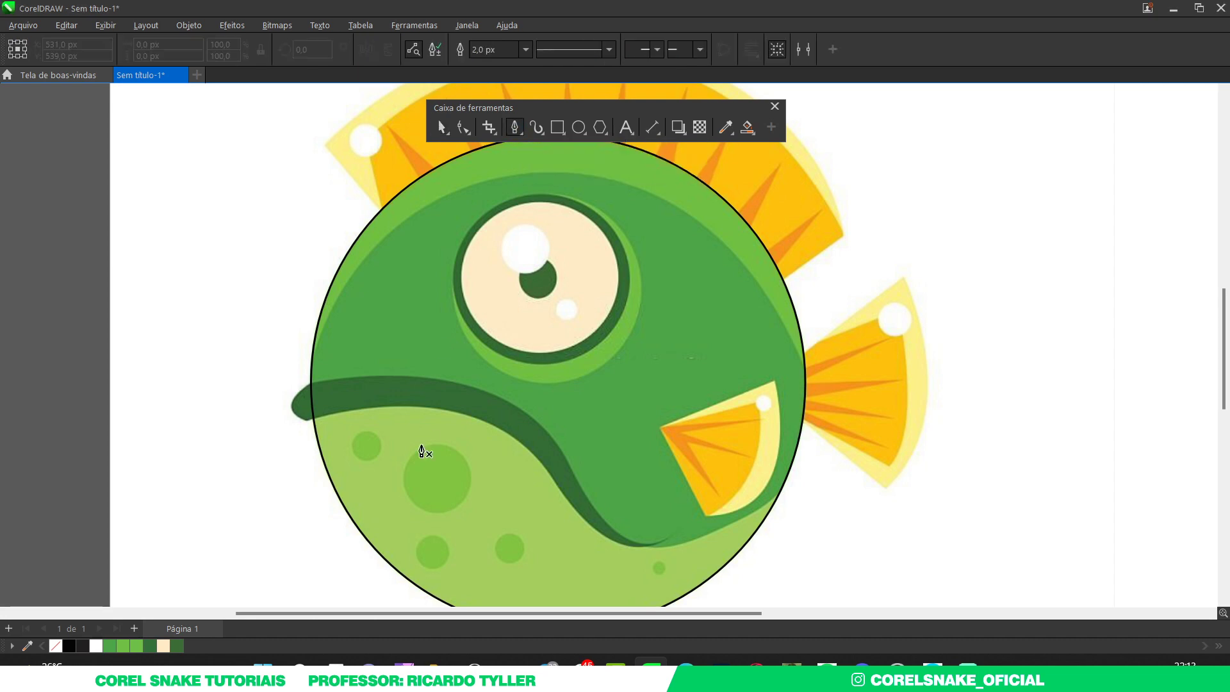
scroll(384, 348, down, 1)
scroll(384, 349, up, 1)
scroll(464, 442, up, 1)
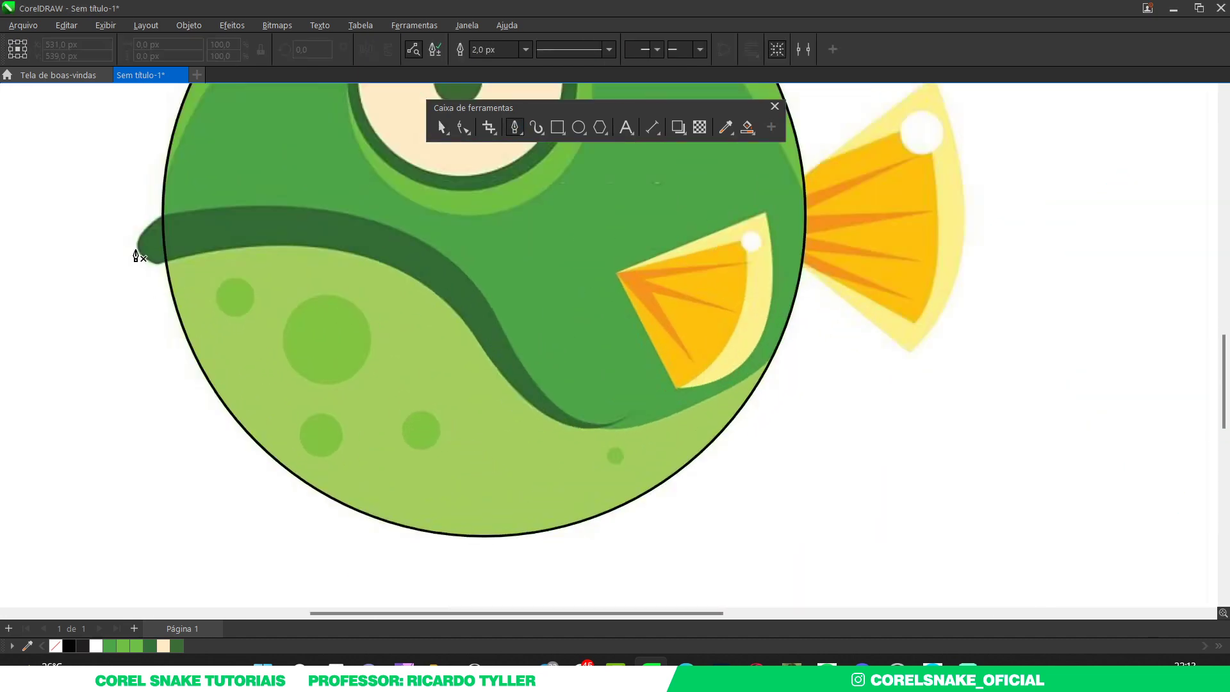
drag(303, 232, 388, 238)
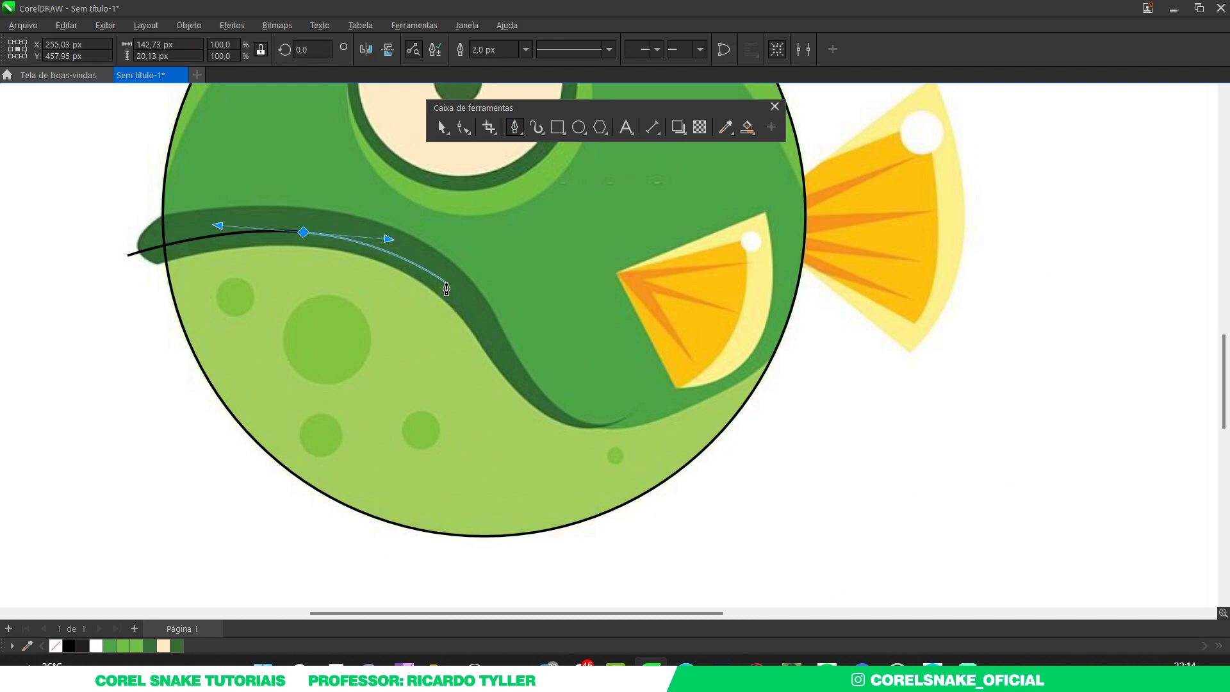
key(space)
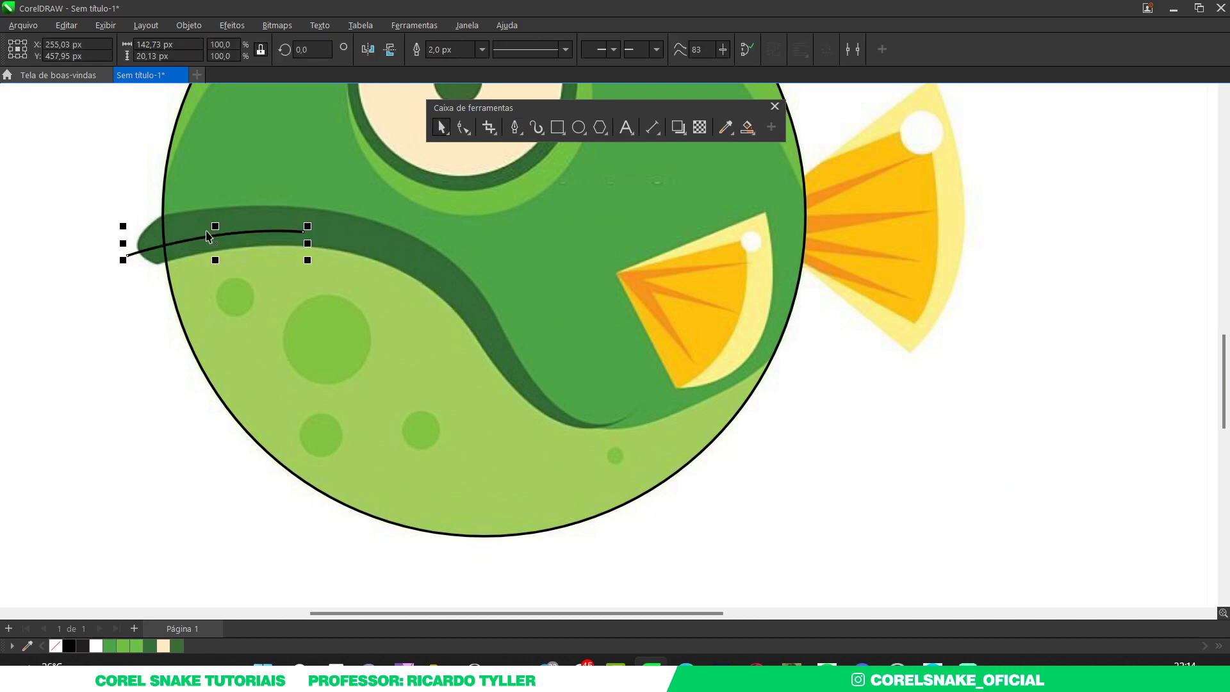
key(space)
Step: Start a Pen path at the mouth band's pointed tip and draw its lower edge, dipping loosely into the belly, back to the body outline
scroll(500, 406, up, 2)
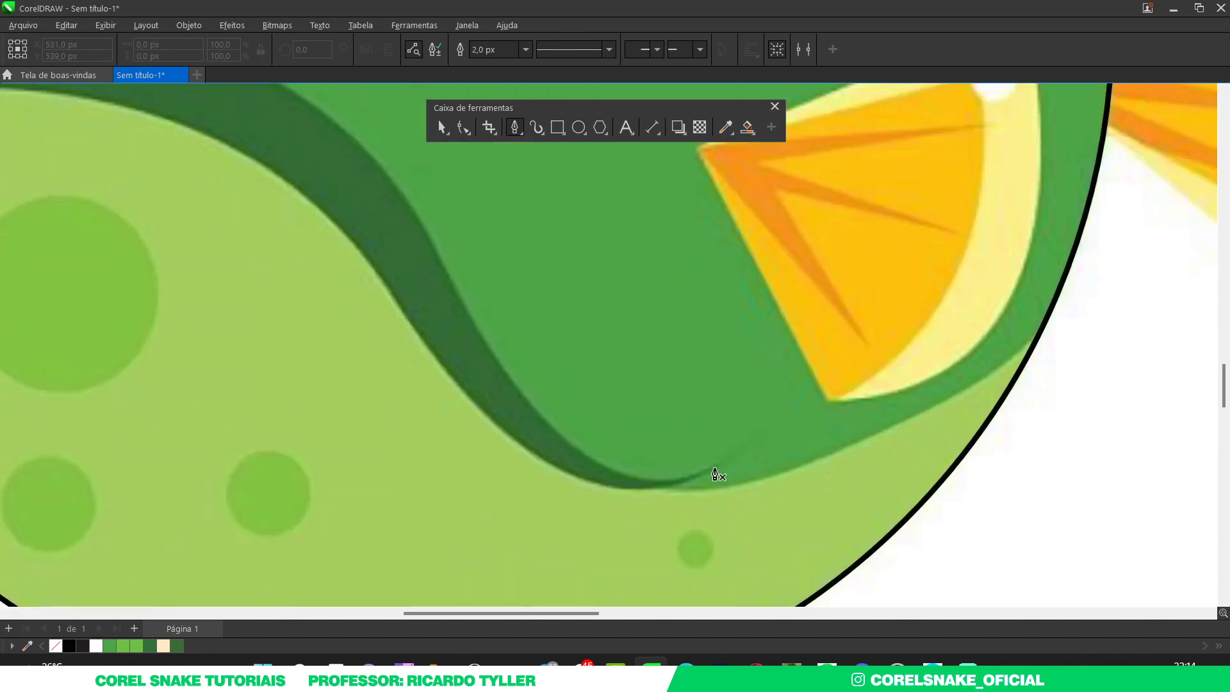
click(726, 471)
scroll(725, 471, down, 2)
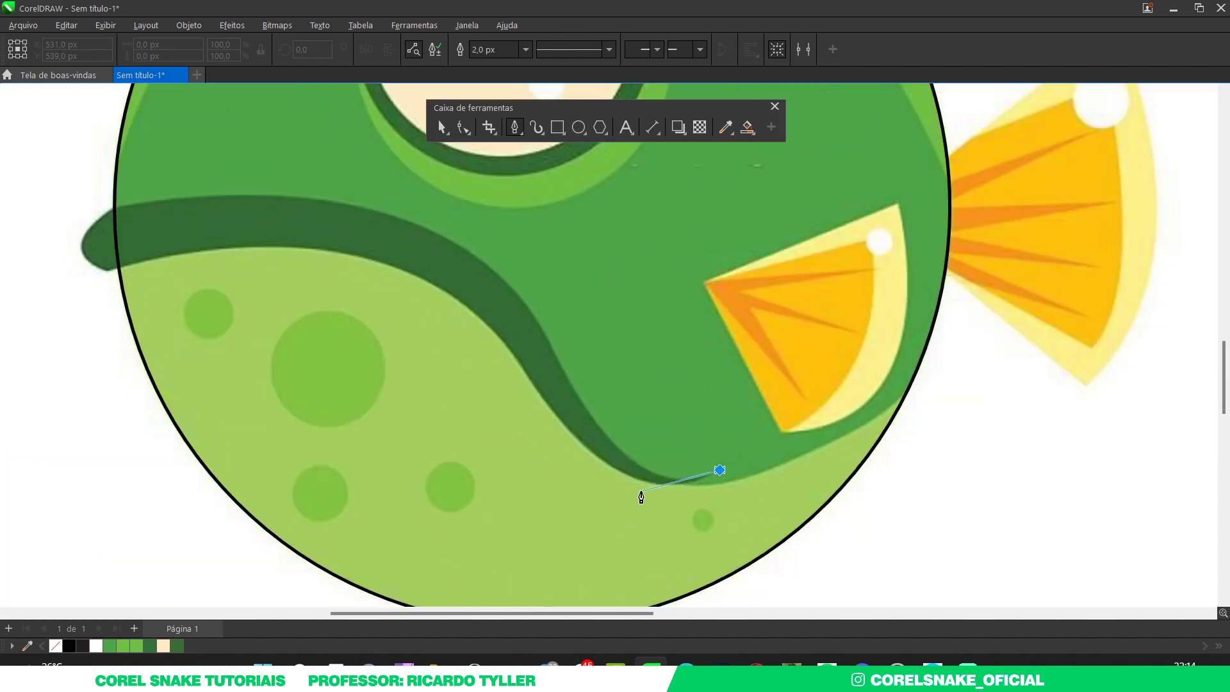
scroll(647, 499, up, 1)
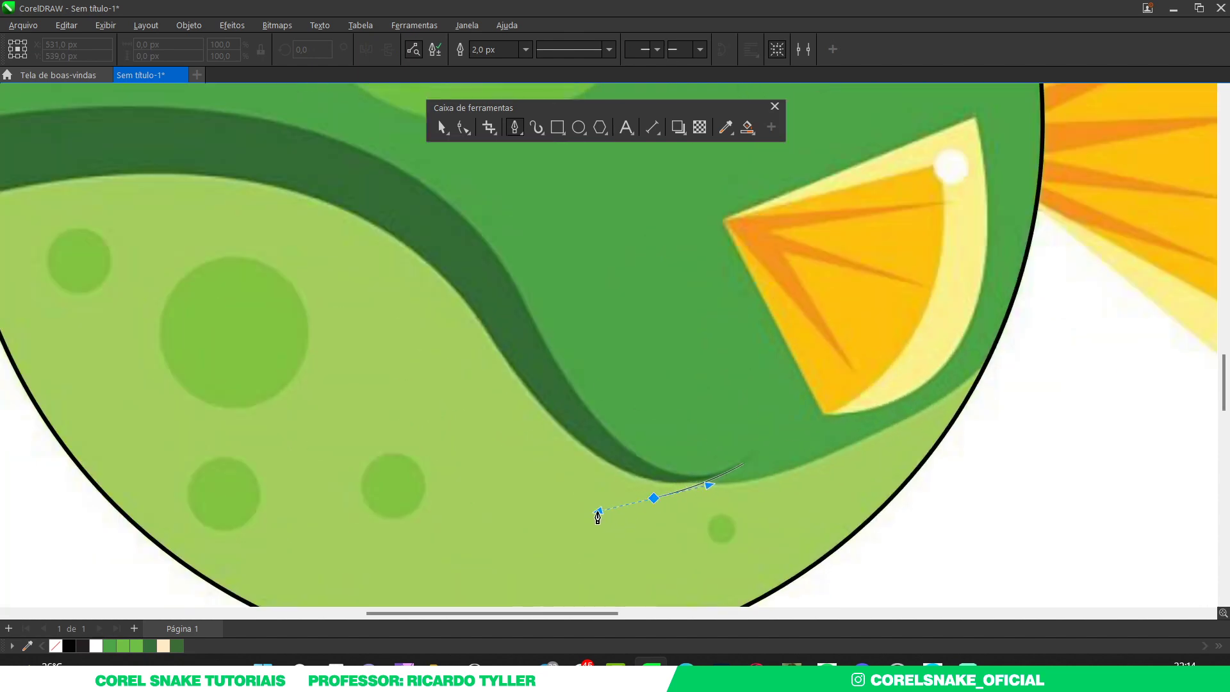
scroll(592, 514, down, 1)
click(462, 443)
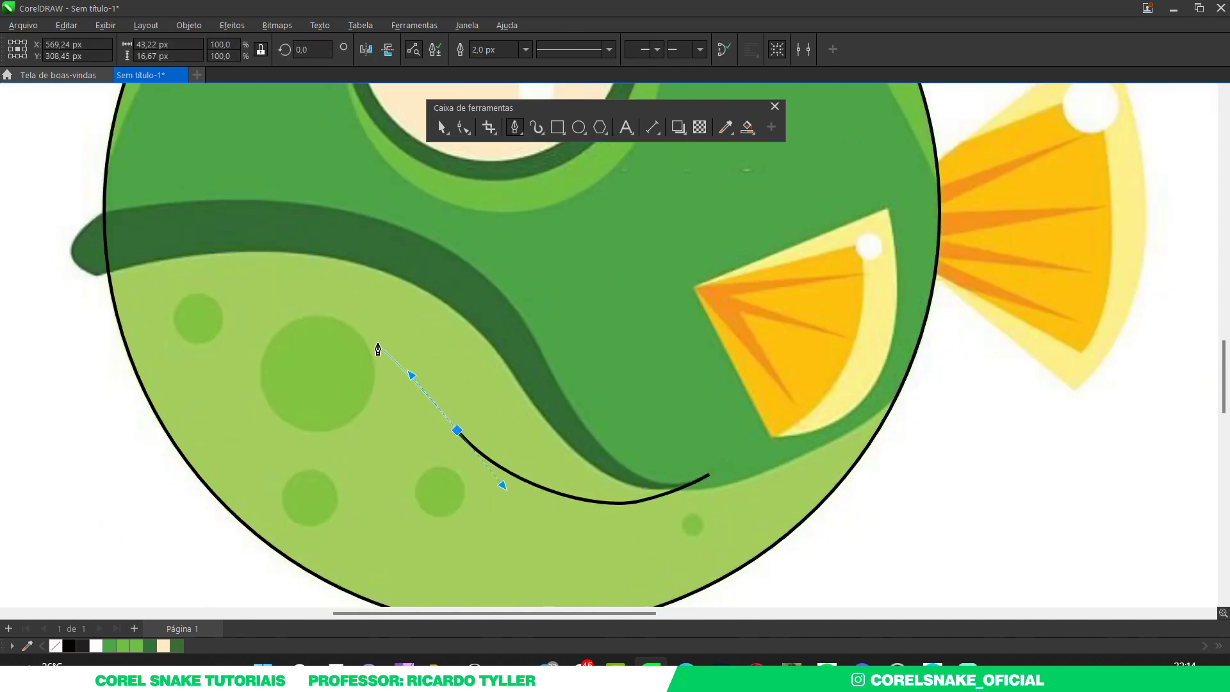
drag(304, 288, 216, 275)
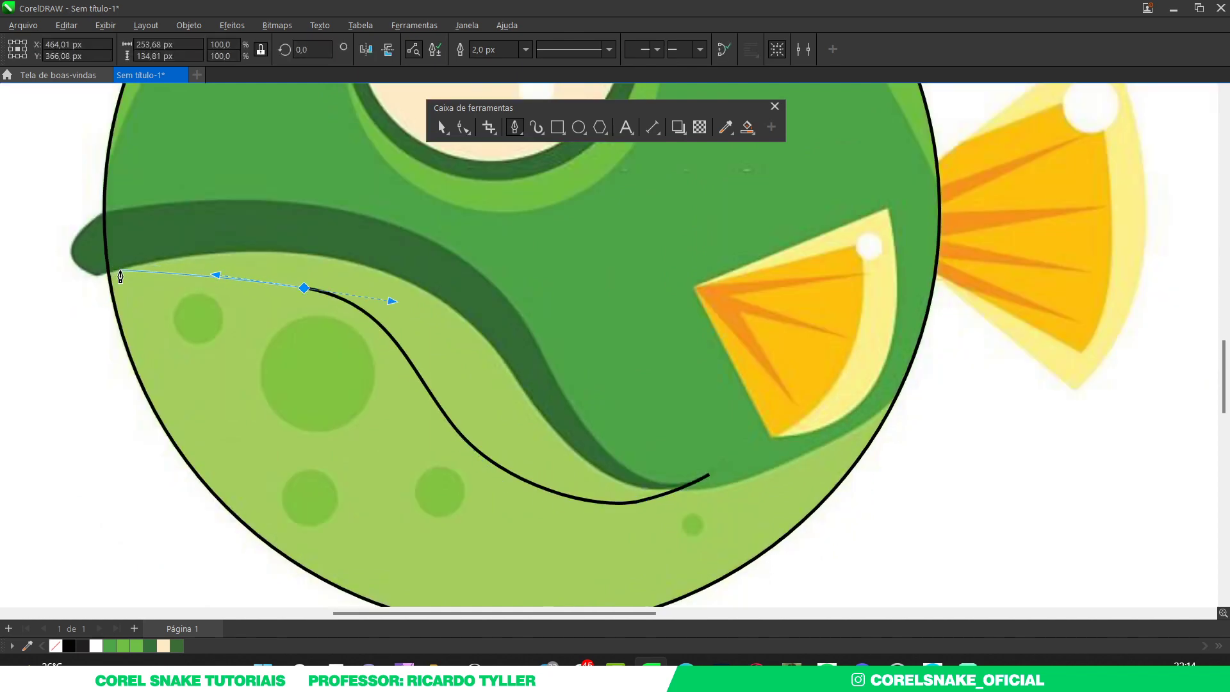
scroll(120, 277, up, 2)
click(98, 277)
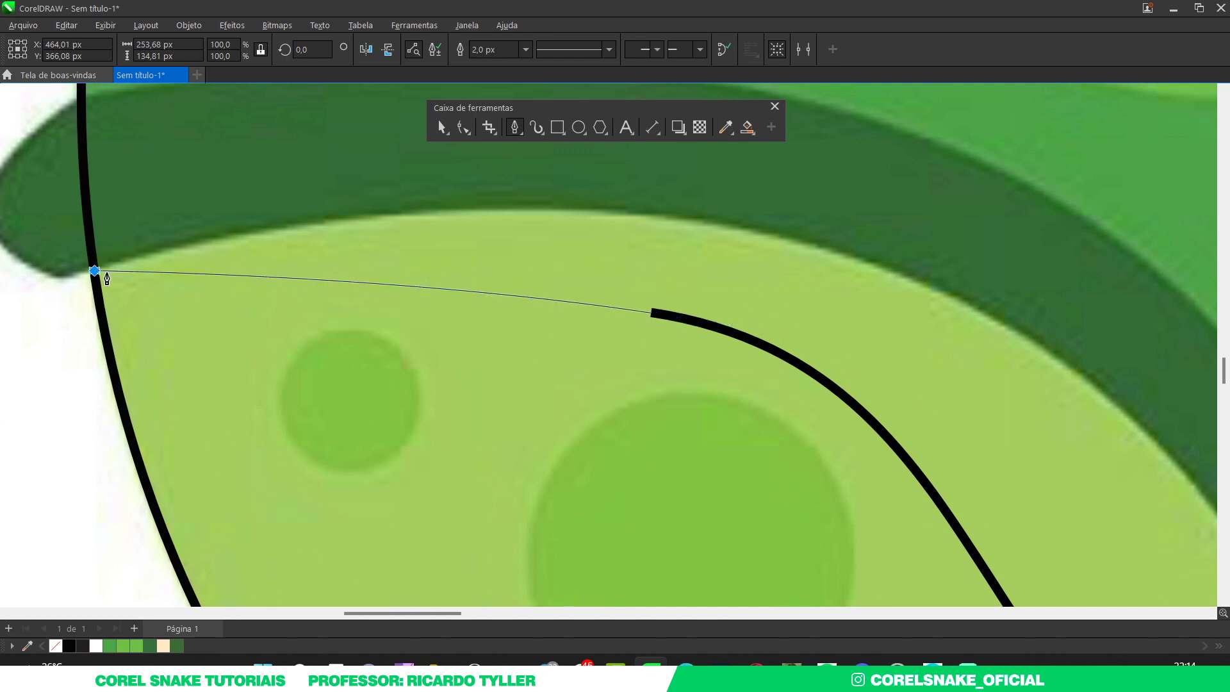
Step: Continue the mouth band path around its rounded end outside the body and along the start of its upper edge
scroll(184, 290, down, 2)
scroll(275, 384, up, 3)
drag(310, 414, 268, 353)
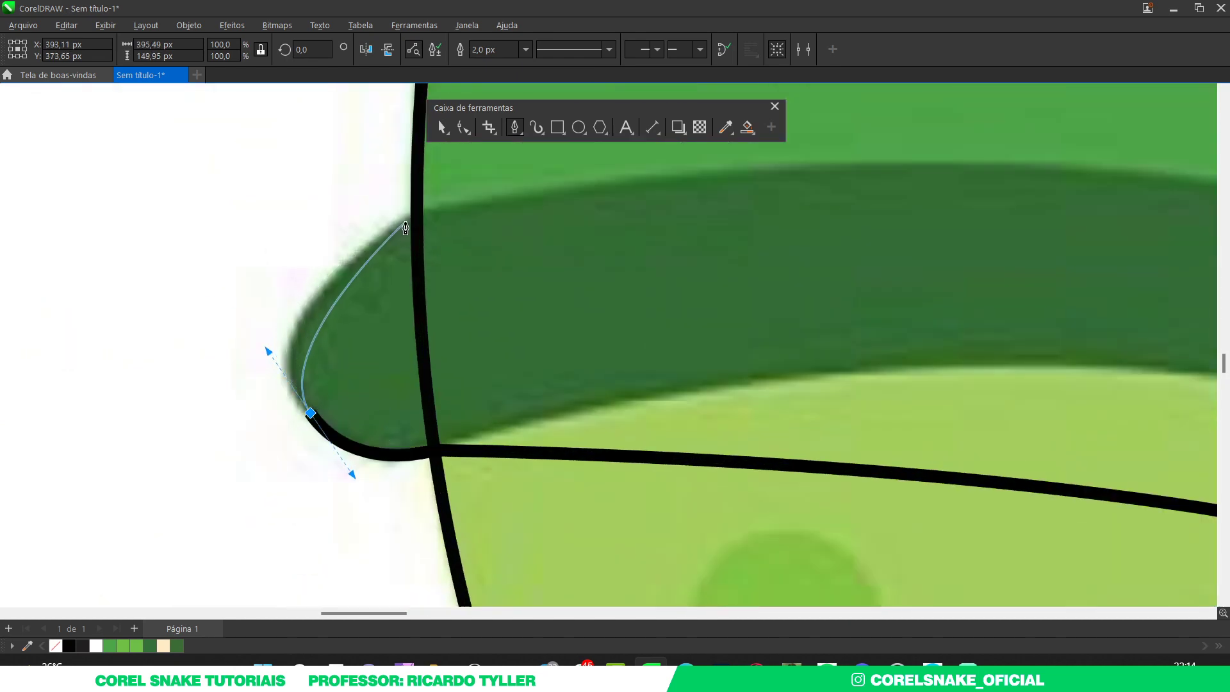
drag(417, 214, 507, 180)
scroll(507, 181, down, 2)
scroll(691, 214, up, 2)
drag(691, 284, 961, 332)
Step: Trace the rest of the mouth band's upper edge down to the pointed tip and close the shape, about 398 by 189 px
scroll(858, 389, down, 2)
scroll(772, 363, up, 2)
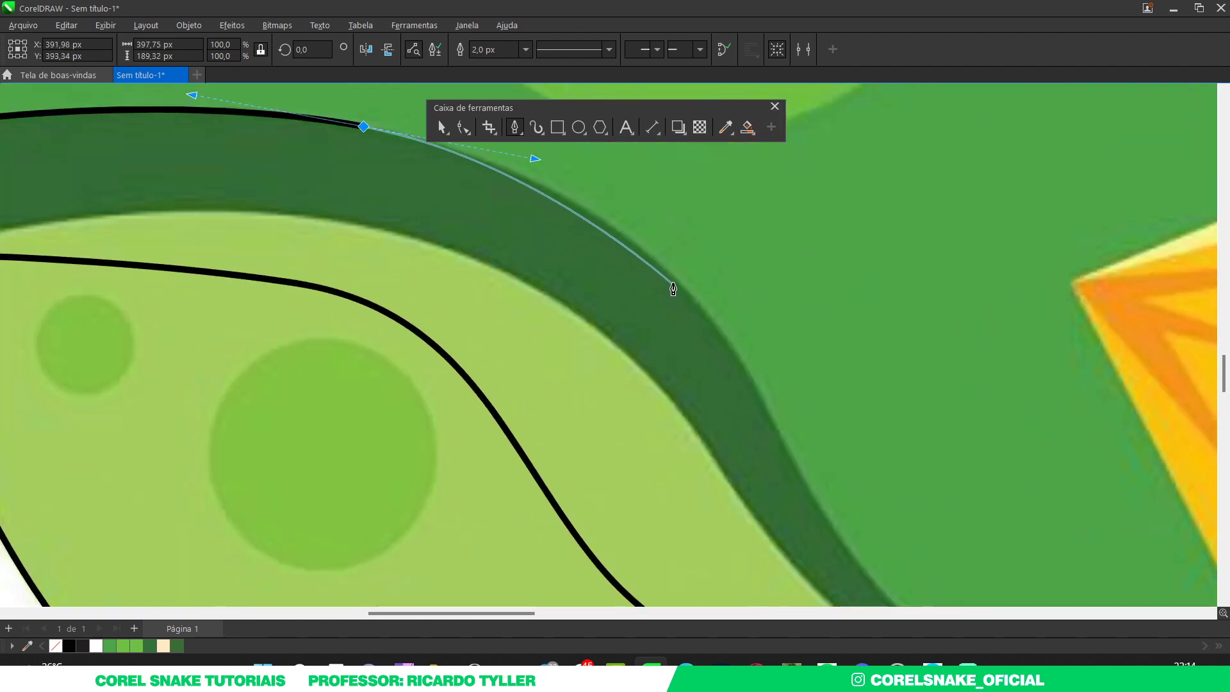
drag(681, 282, 736, 340)
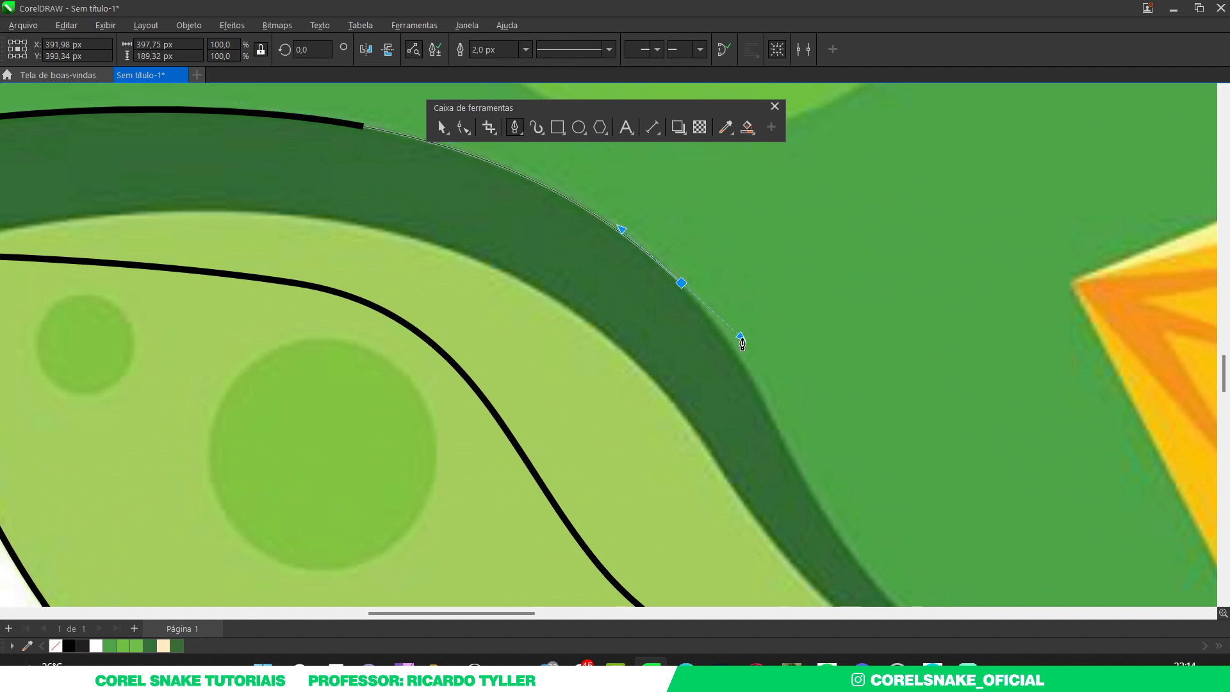
scroll(741, 431, down, 2)
scroll(741, 346, up, 3)
scroll(703, 315, down, 2)
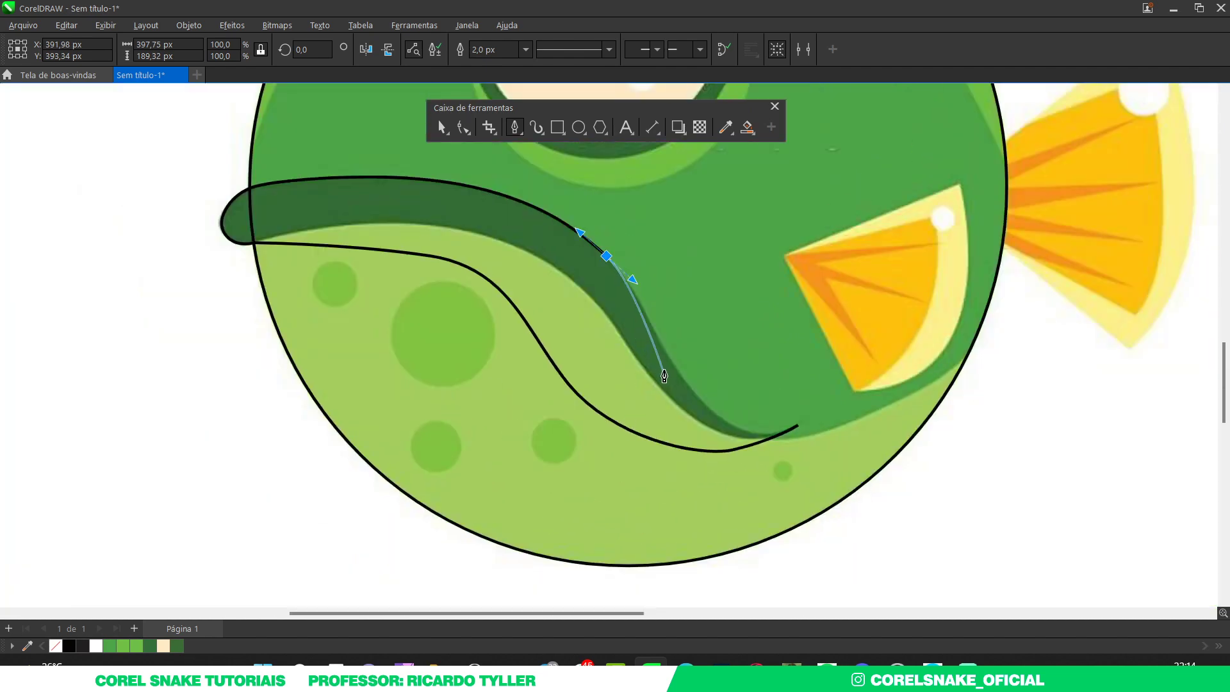
scroll(663, 339, up, 2)
drag(666, 324, 695, 389)
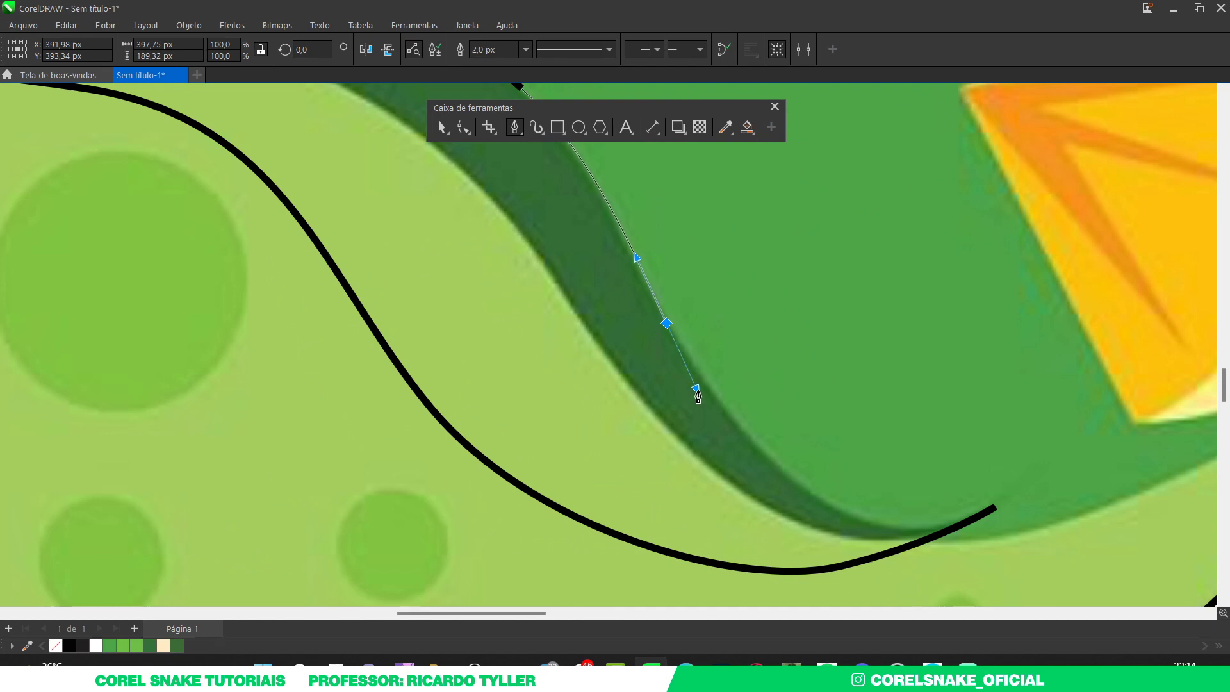
scroll(750, 461, down, 3)
scroll(749, 406, up, 2)
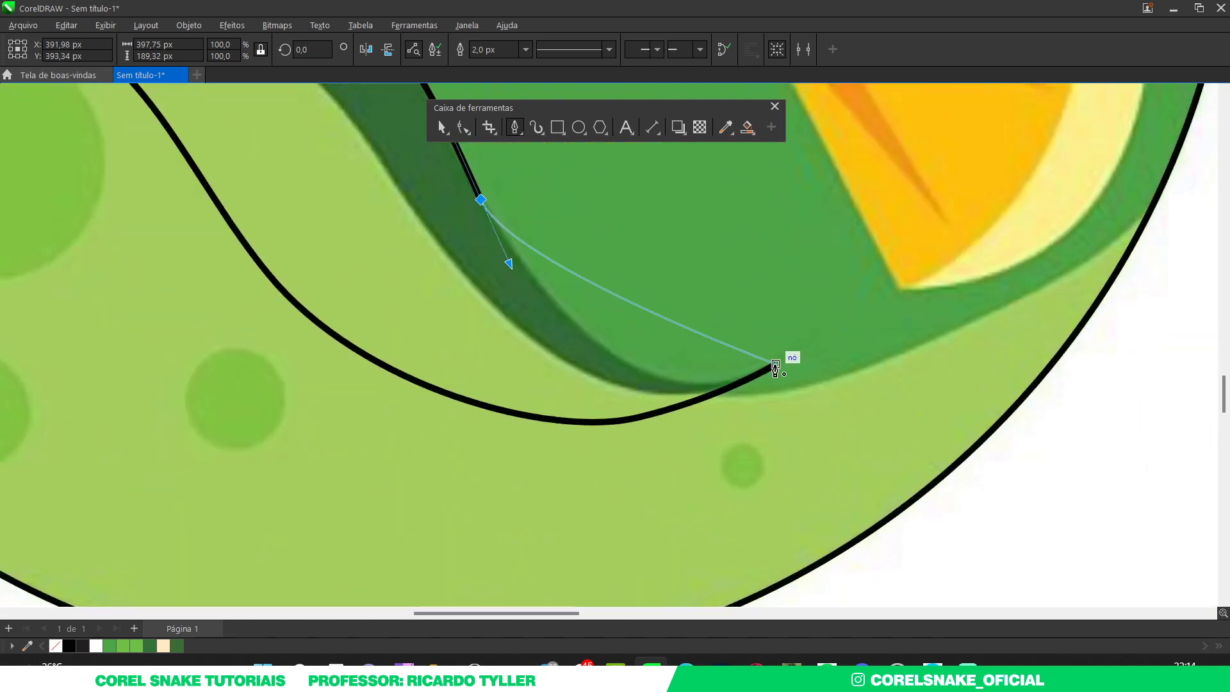
drag(771, 369, 632, 445)
scroll(632, 445, down, 2)
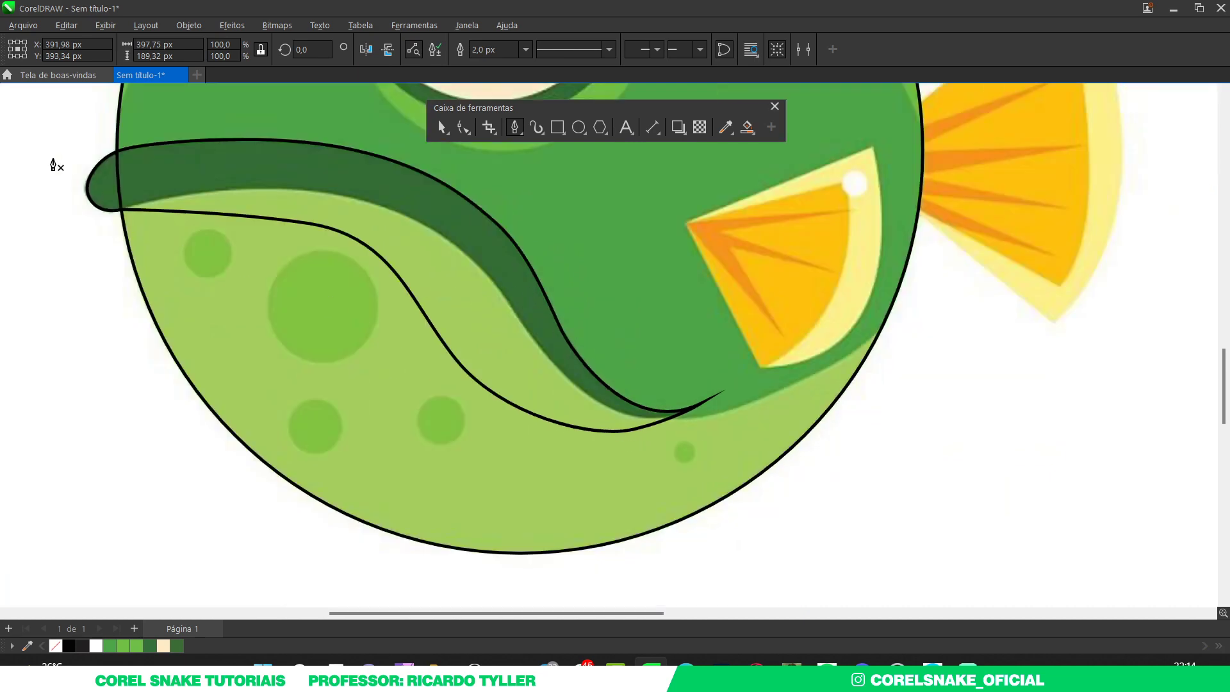
Step: Sample the mouth band's dark green from the reference into the document palette
click(442, 127)
scroll(457, 241, down, 2)
scroll(457, 241, up, 2)
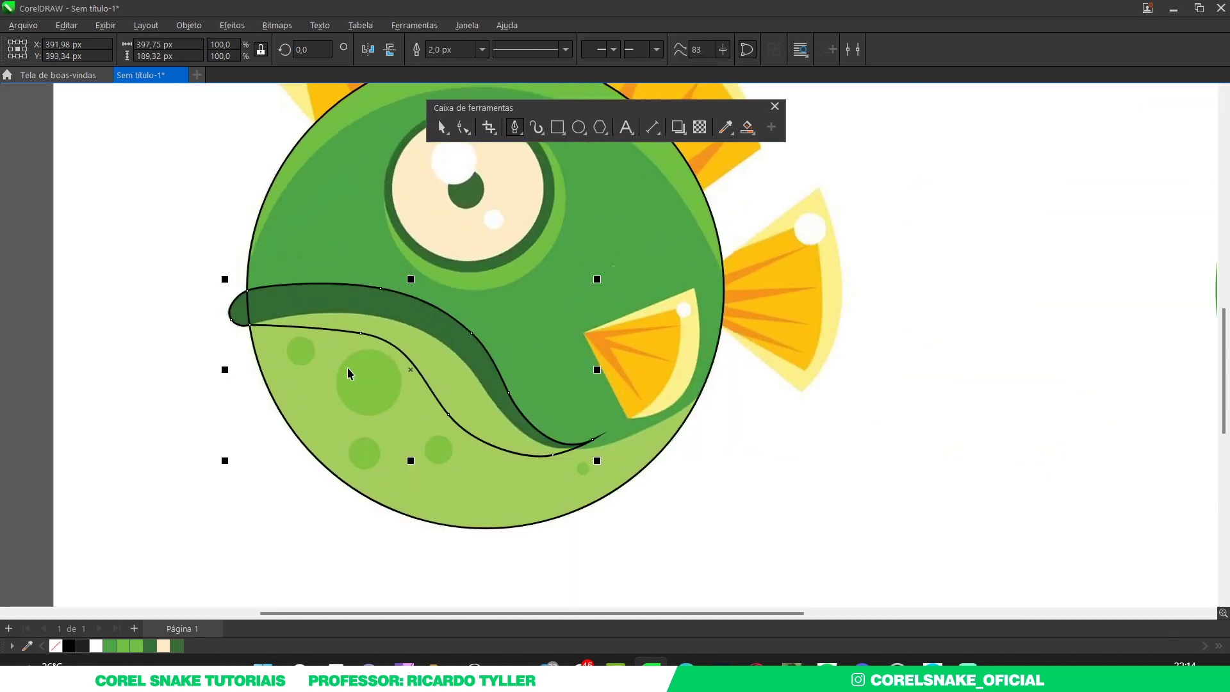
key(space)
click(27, 646)
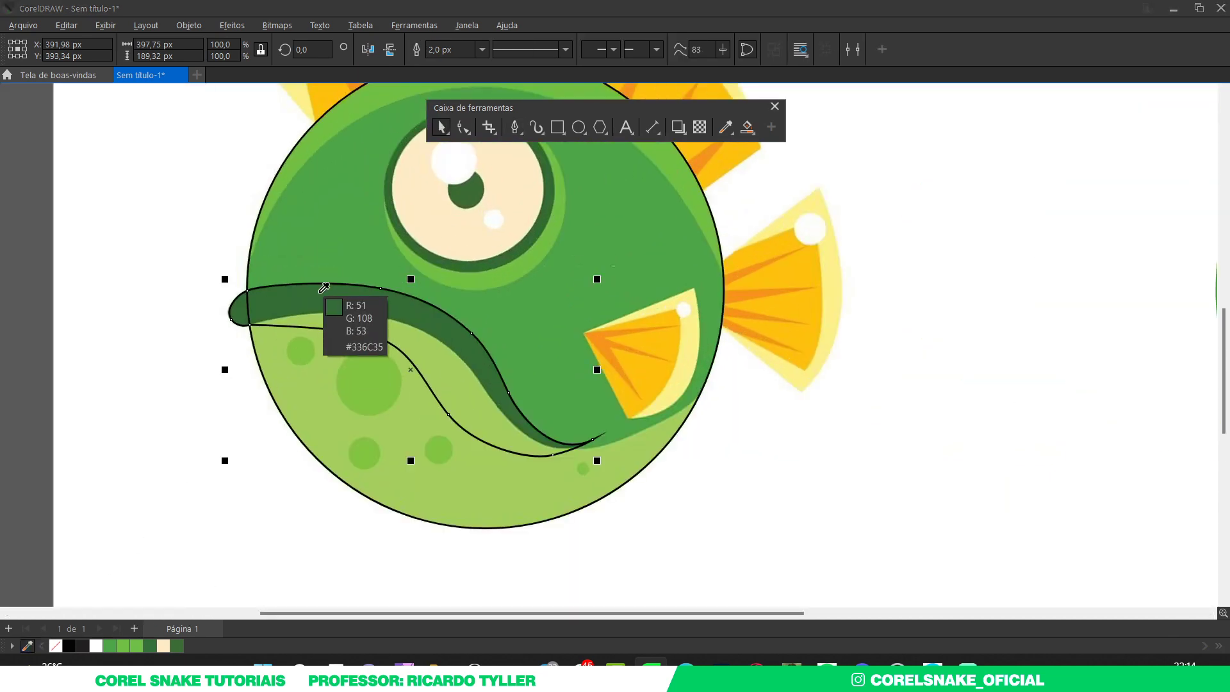
click(353, 299)
Step: Fill the mouth band shape with the sampled dark green, remove its outline, and move it onto the blank panel
click(190, 645)
right_click(55, 646)
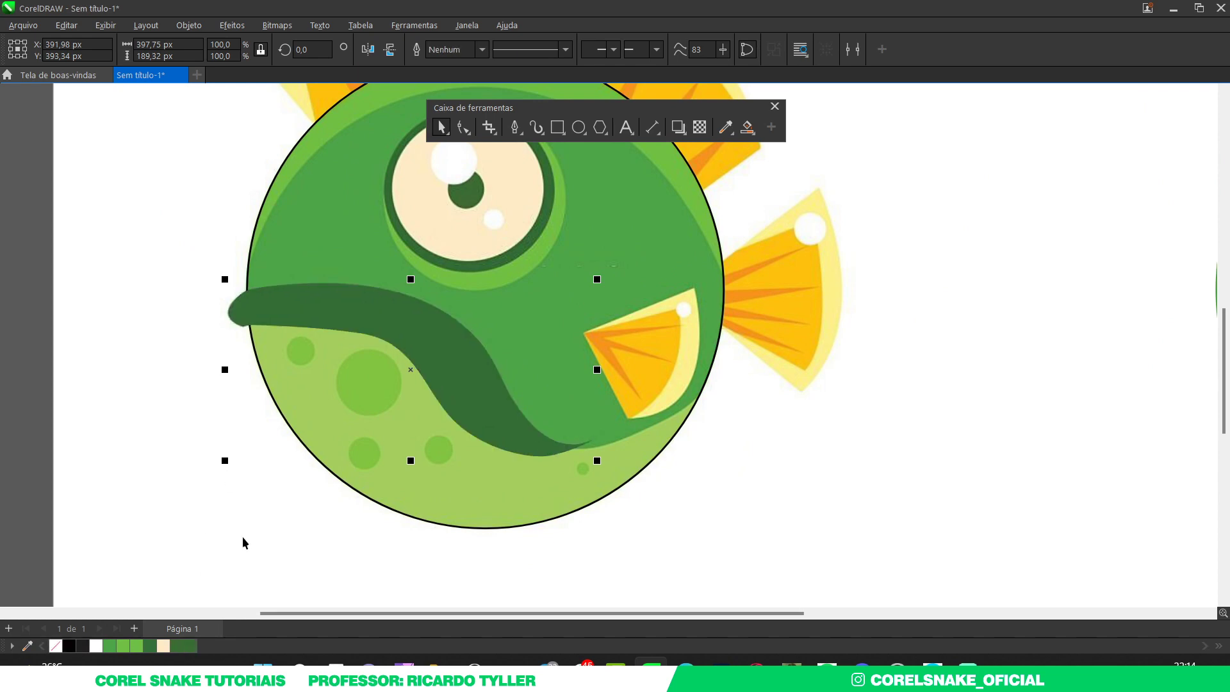
scroll(410, 408, down, 3)
key(Right)
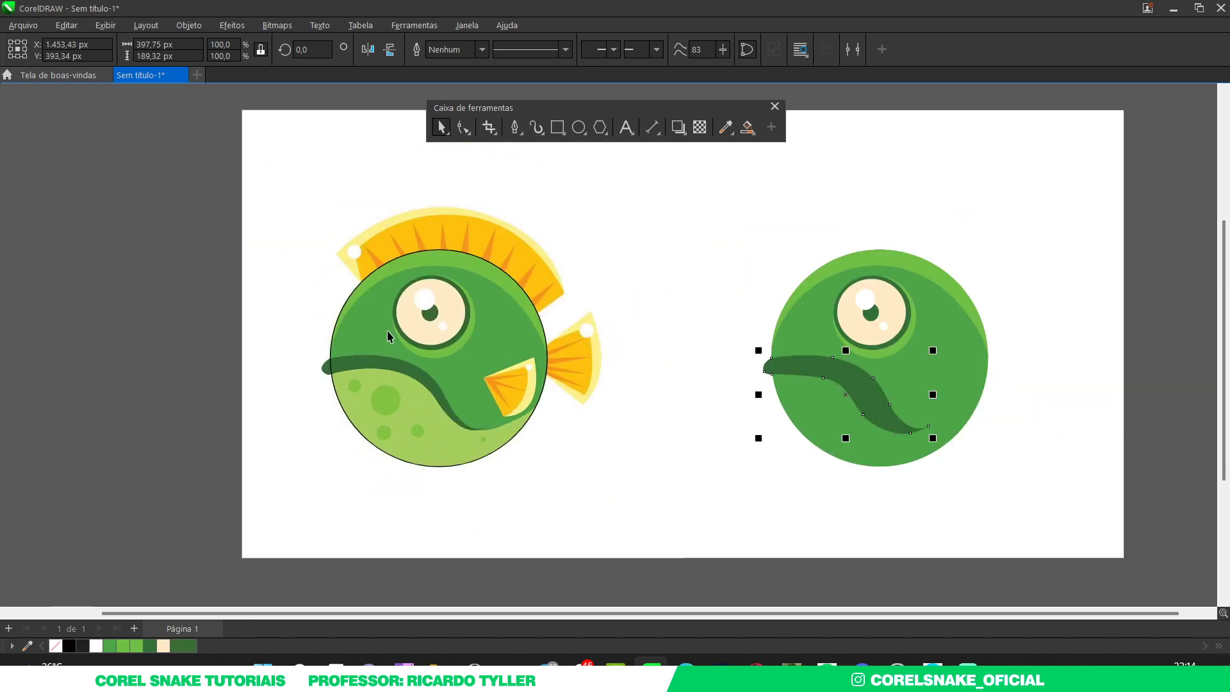
Step: Start a Pen path where the belly meets the body outline under the mouth's rounded end and trace the belly's upper edge to the downward slope
scroll(387, 334, up, 2)
scroll(383, 376, down, 2)
scroll(397, 384, up, 2)
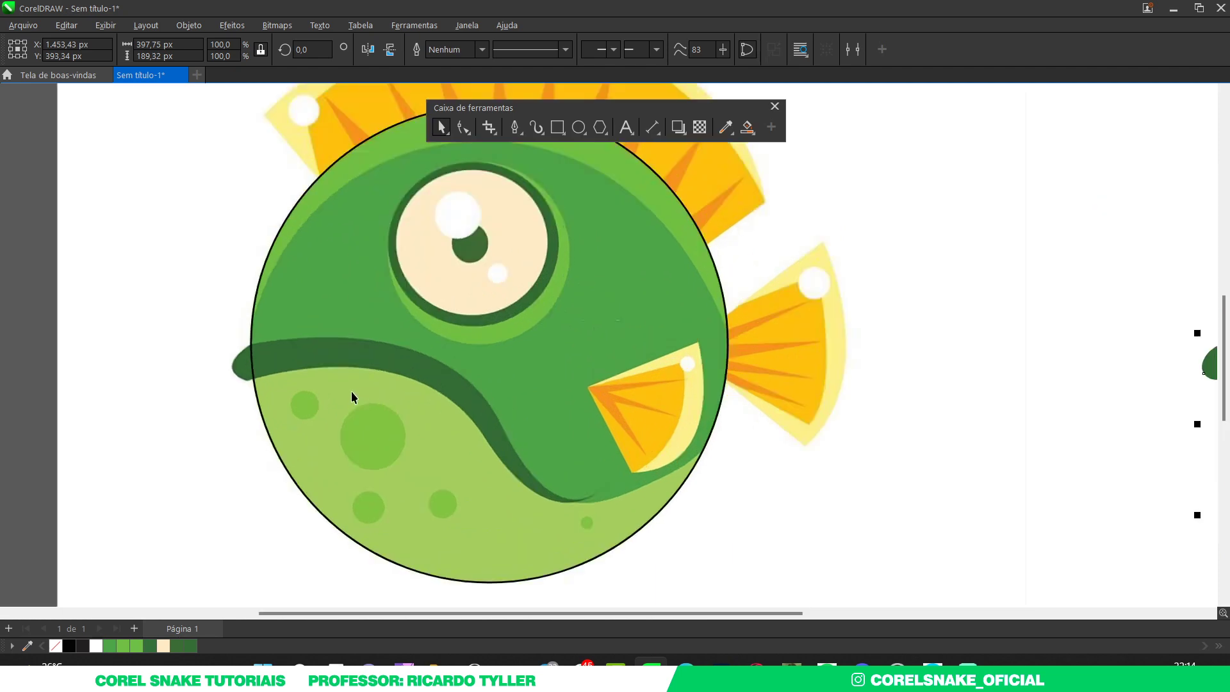
click(514, 126)
scroll(291, 342, up, 3)
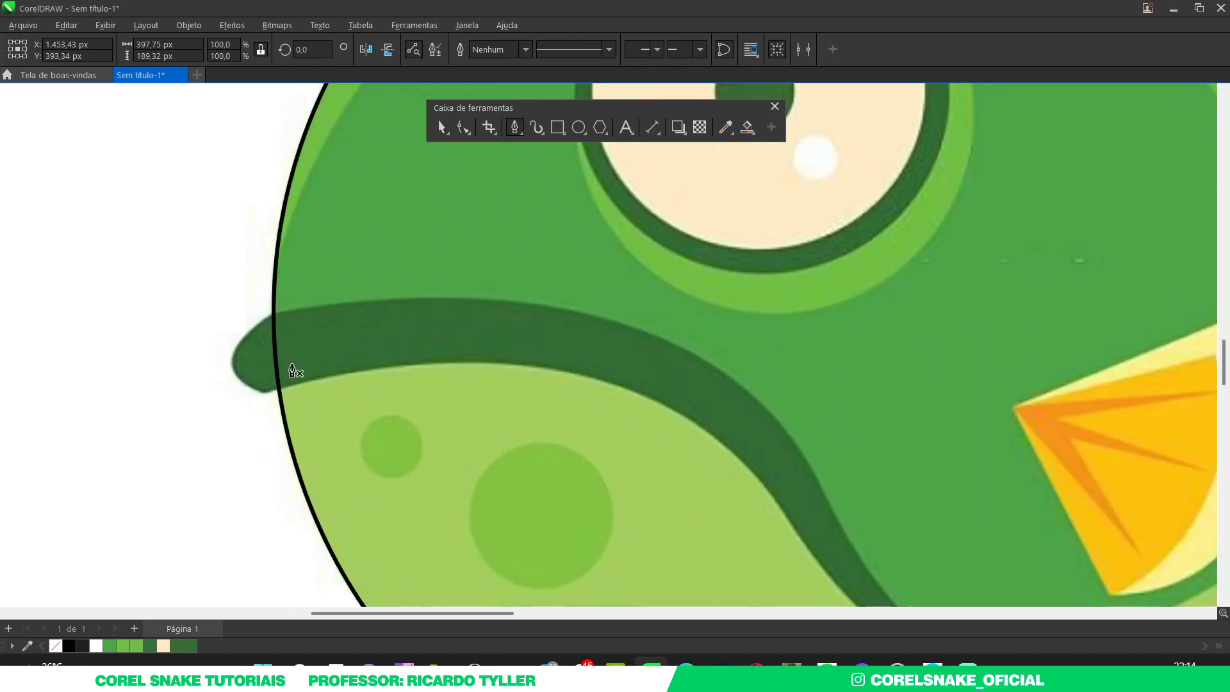
click(265, 424)
scroll(527, 412, down, 3)
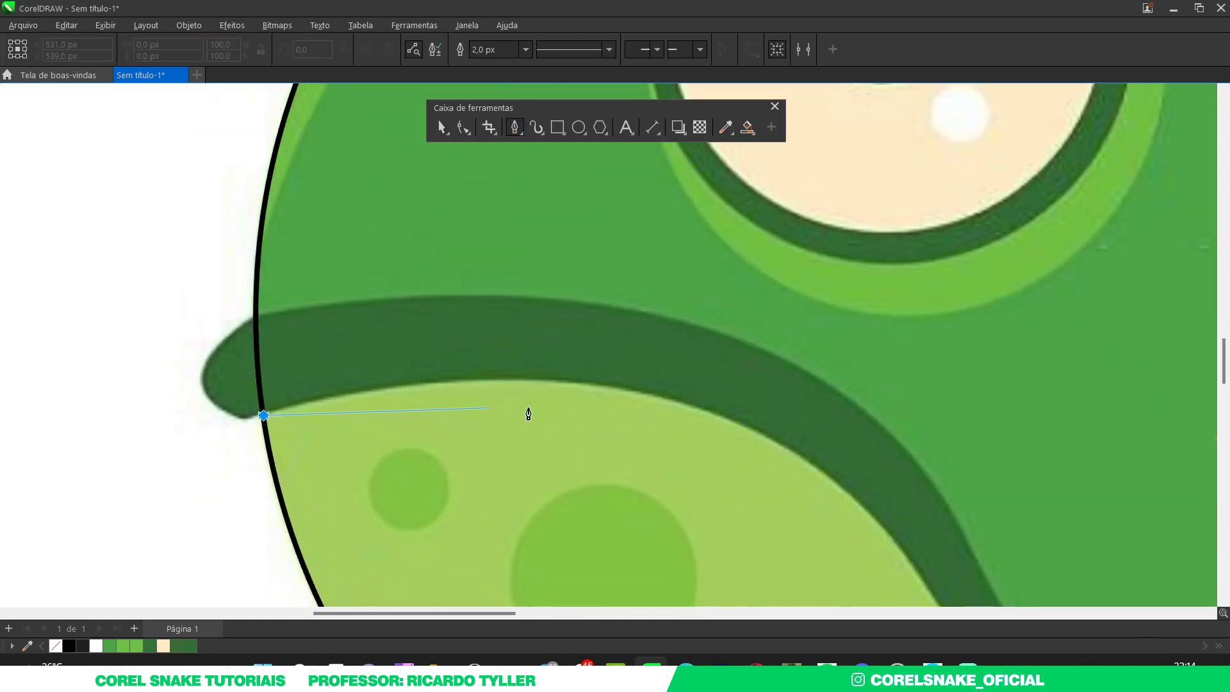
scroll(527, 411, up, 2)
drag(582, 383, 782, 413)
scroll(782, 413, down, 3)
scroll(680, 372, up, 3)
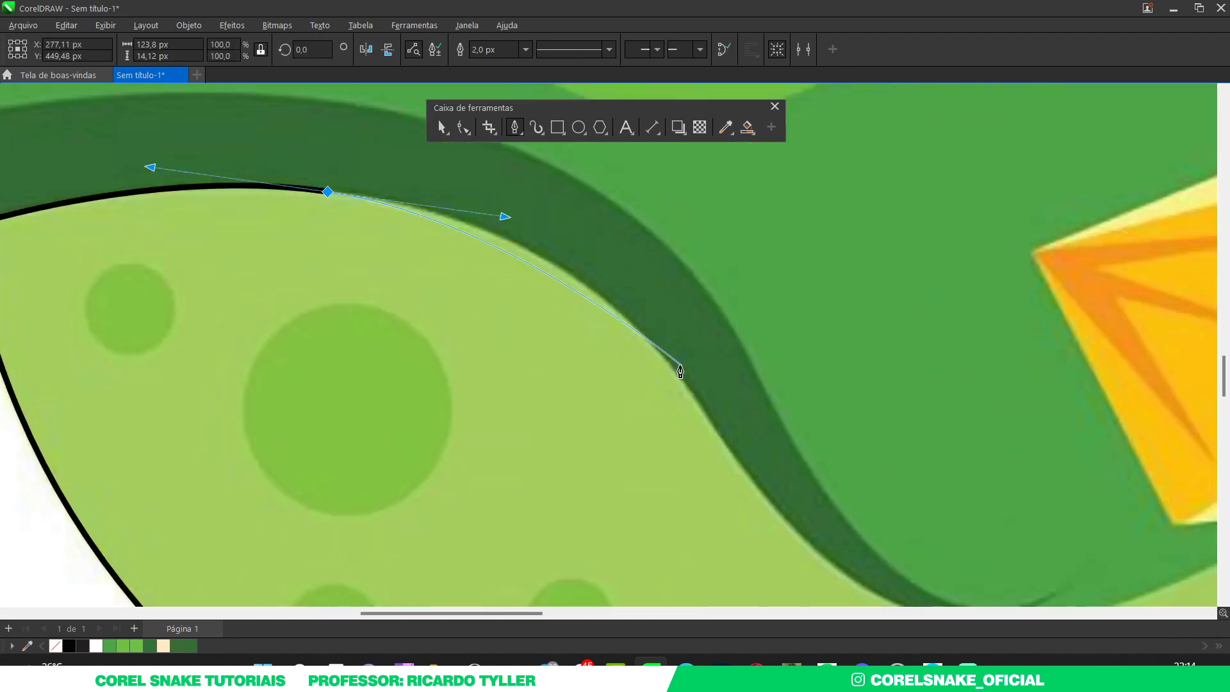
drag(669, 363, 727, 435)
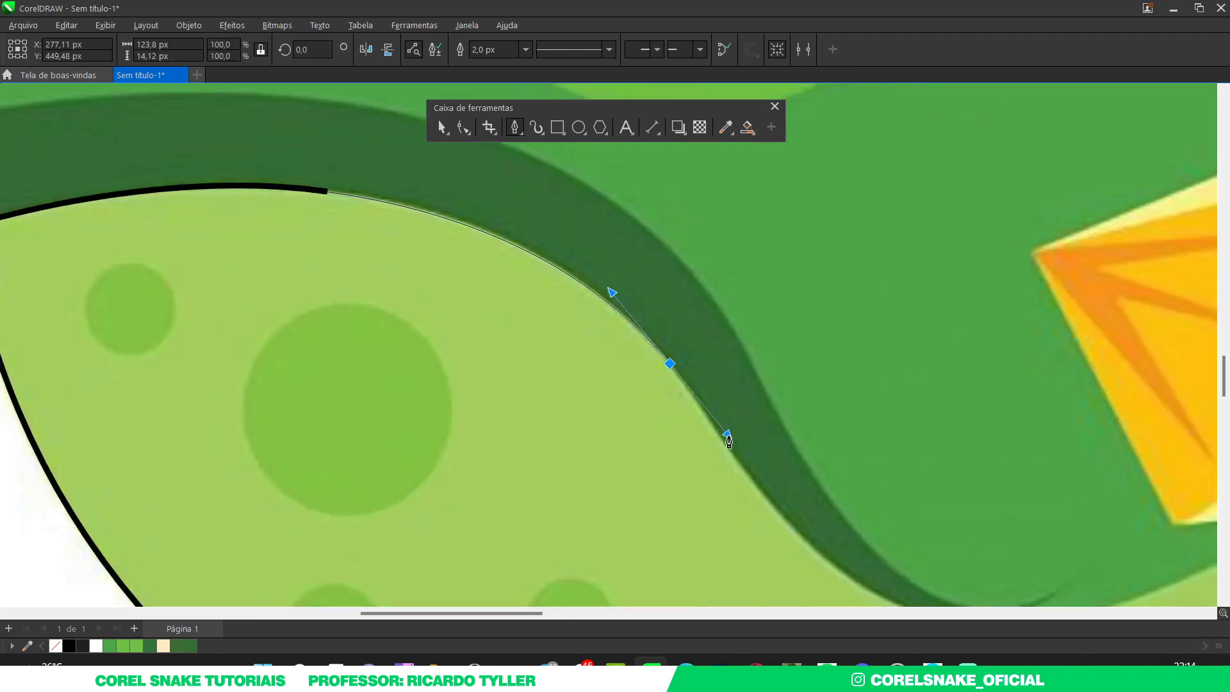
Step: Continue the belly path down the slope, through the trough and up beneath the side fin
scroll(728, 441, down, 3)
scroll(741, 466, up, 3)
mouse_move(782, 515)
mouse_down()
mouse_move(816, 540)
mouse_move(878, 555)
mouse_up()
scroll(846, 517, down, 3)
scroll(884, 504, up, 3)
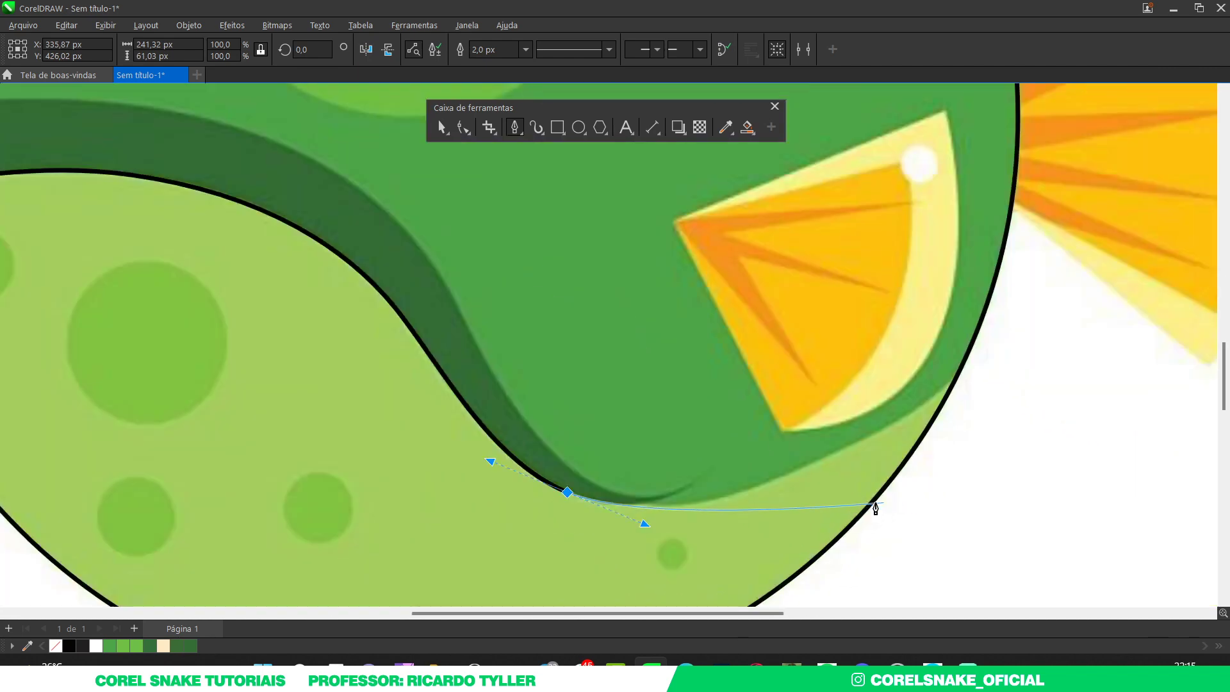
scroll(832, 496, up, 2)
drag(782, 429, 937, 363)
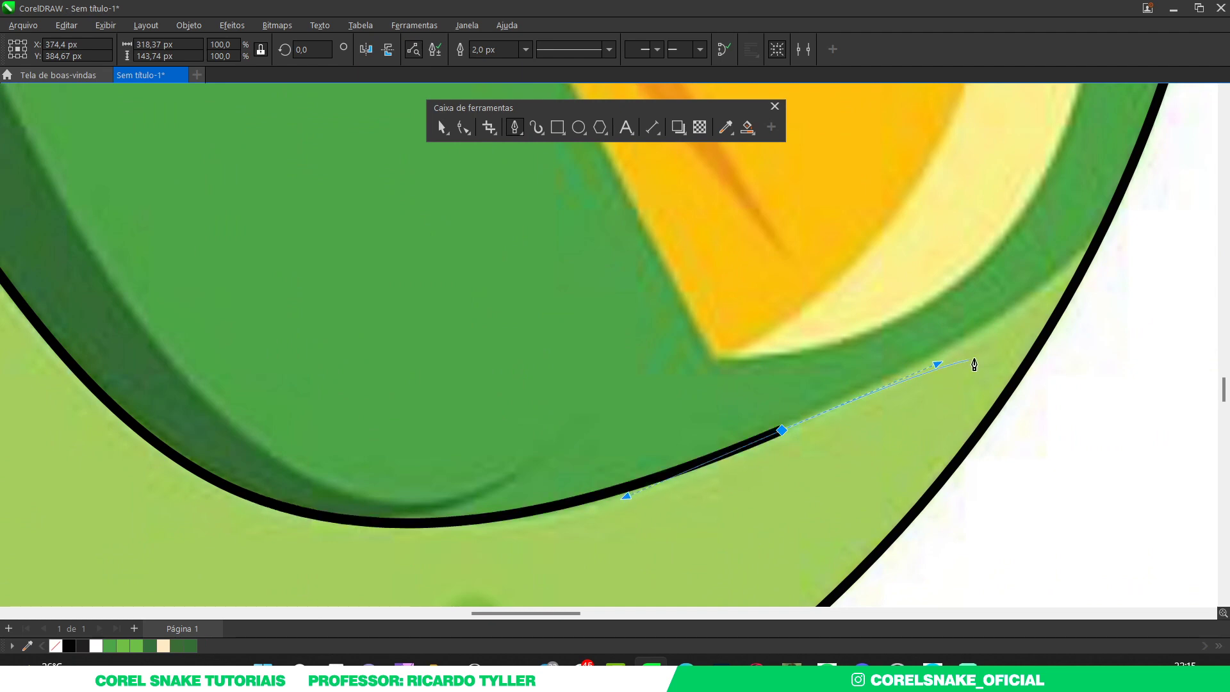
Step: End the belly curve on the body outline and close the path with straight segments outside the circle, making a shape about 519 by 273 px
click(1091, 256)
scroll(1092, 257, down, 3)
click(1106, 333)
scroll(922, 478, down, 2)
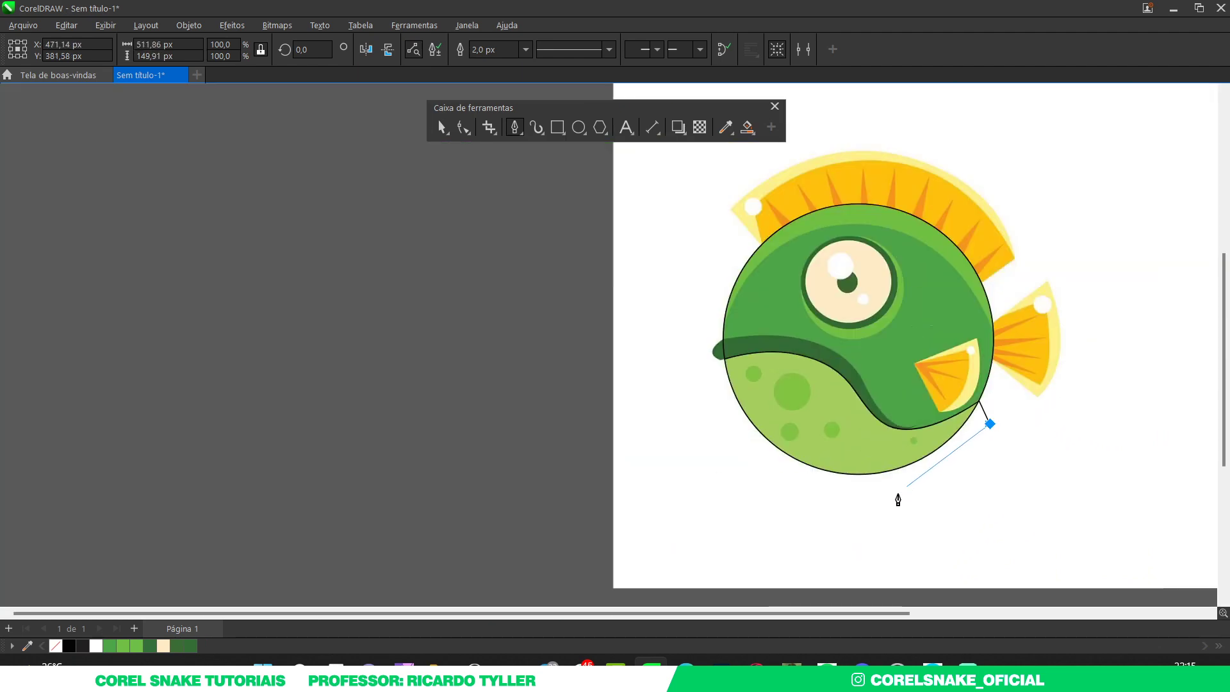
click(898, 492)
click(720, 458)
click(724, 360)
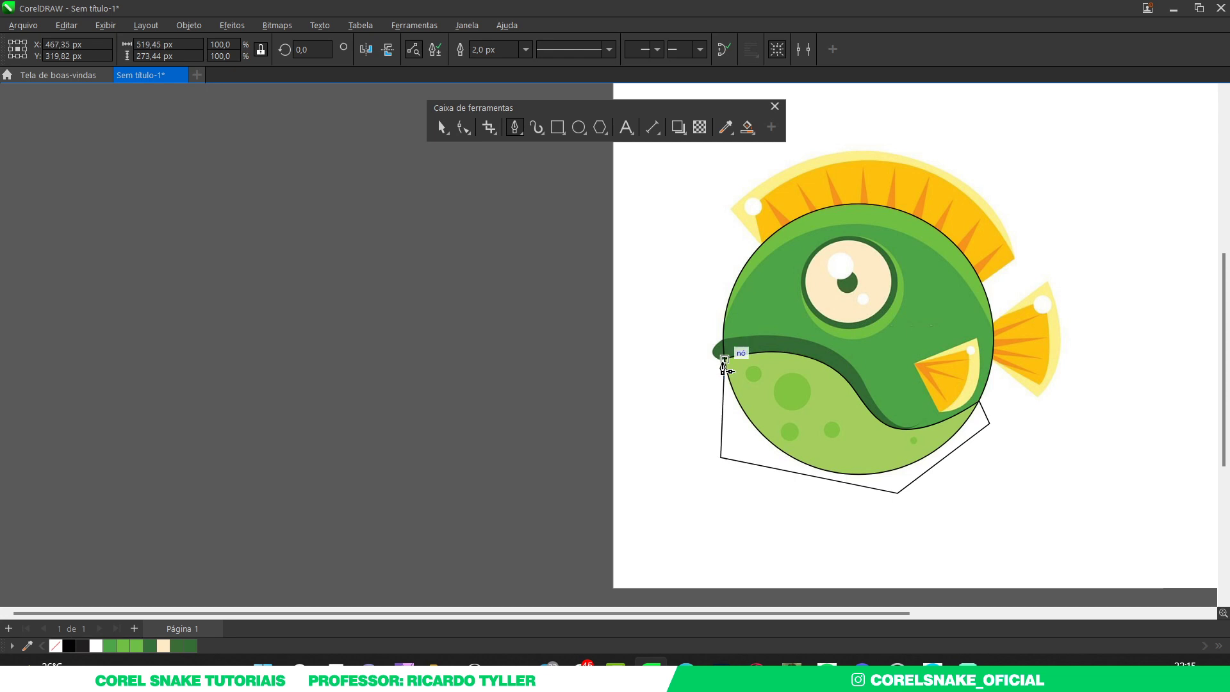
click(442, 127)
scroll(944, 335, up, 2)
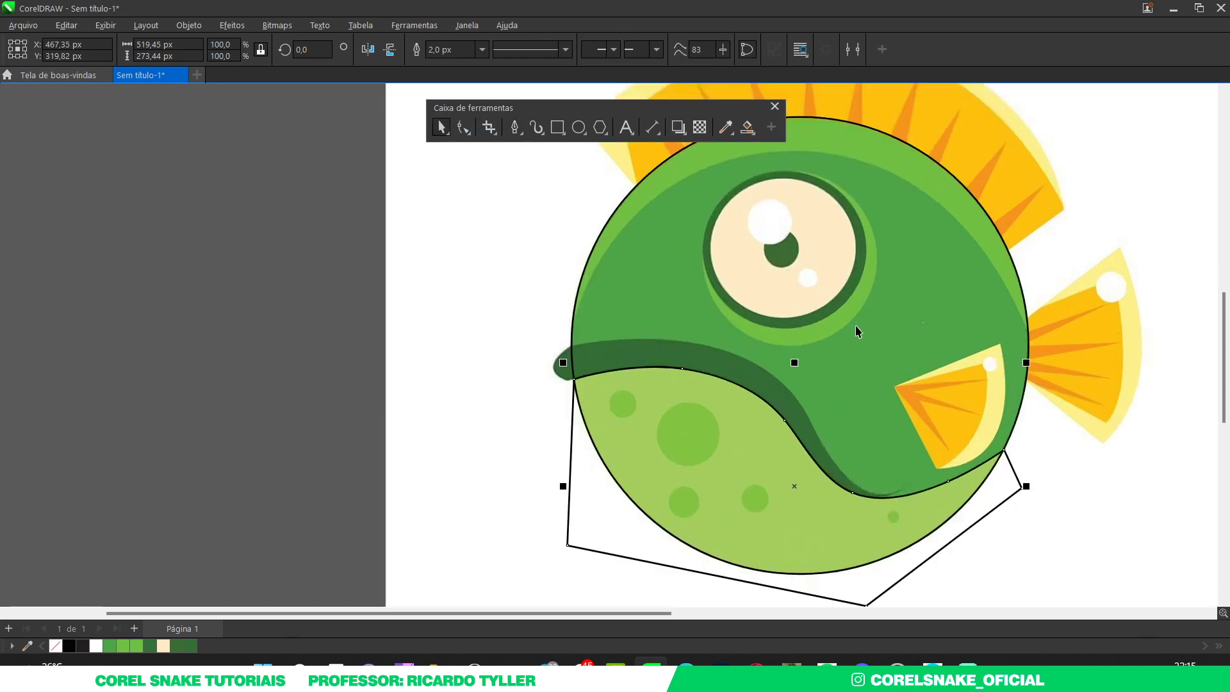
Step: Use Smart Fill to create the belly shape inside the body circle and move it onto the blank panel's fish
scroll(593, 353, down, 1)
click(322, 358)
key(s)
click(732, 450)
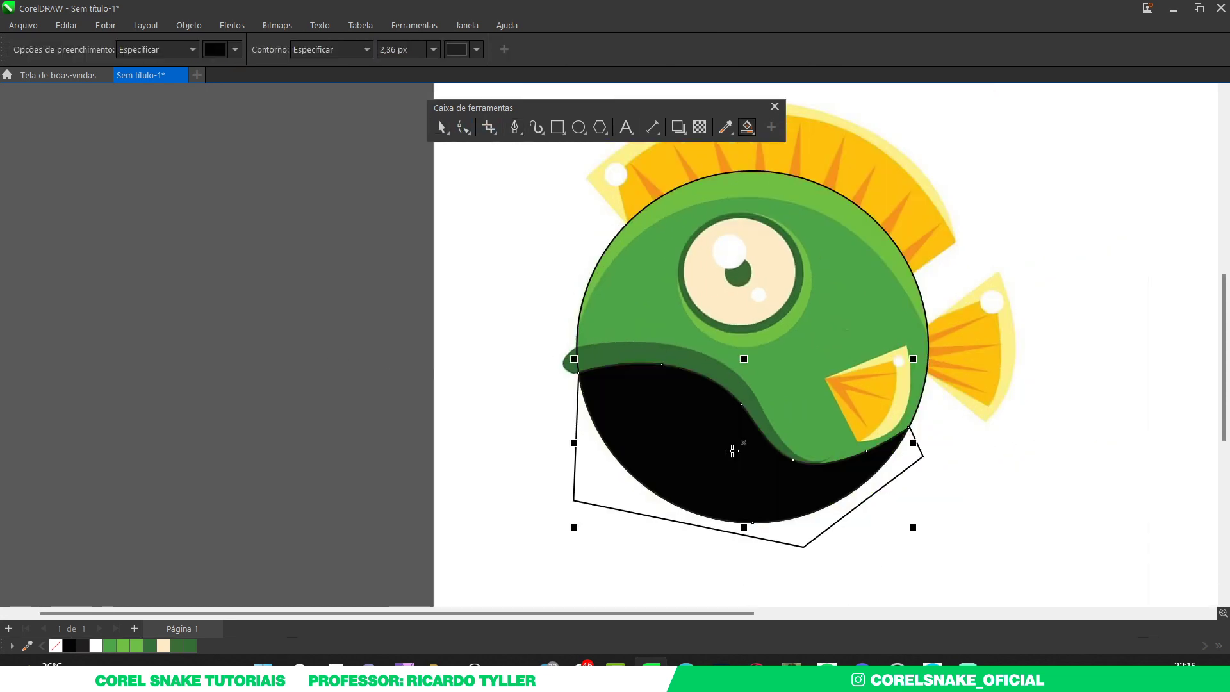
click(445, 131)
scroll(548, 359, down, 2)
key(Right)
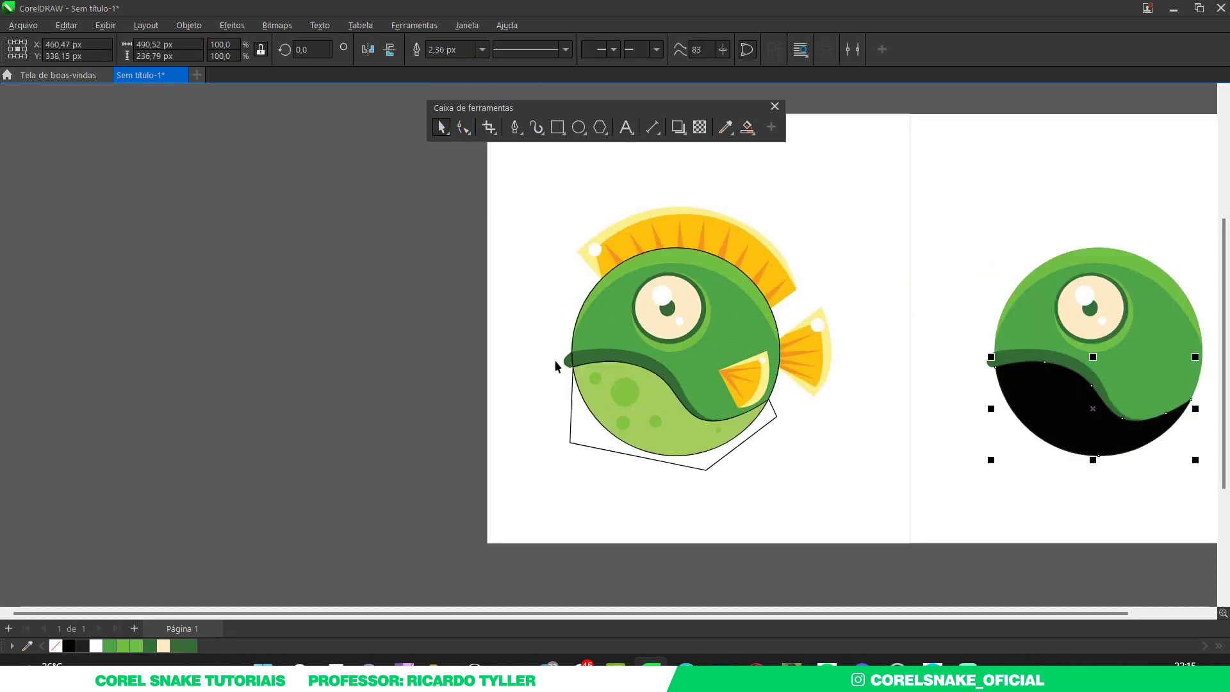
Step: Sample the belly's light green #A4CE5E from the reference, fill the new belly shape with it, and remove its outline
click(27, 645)
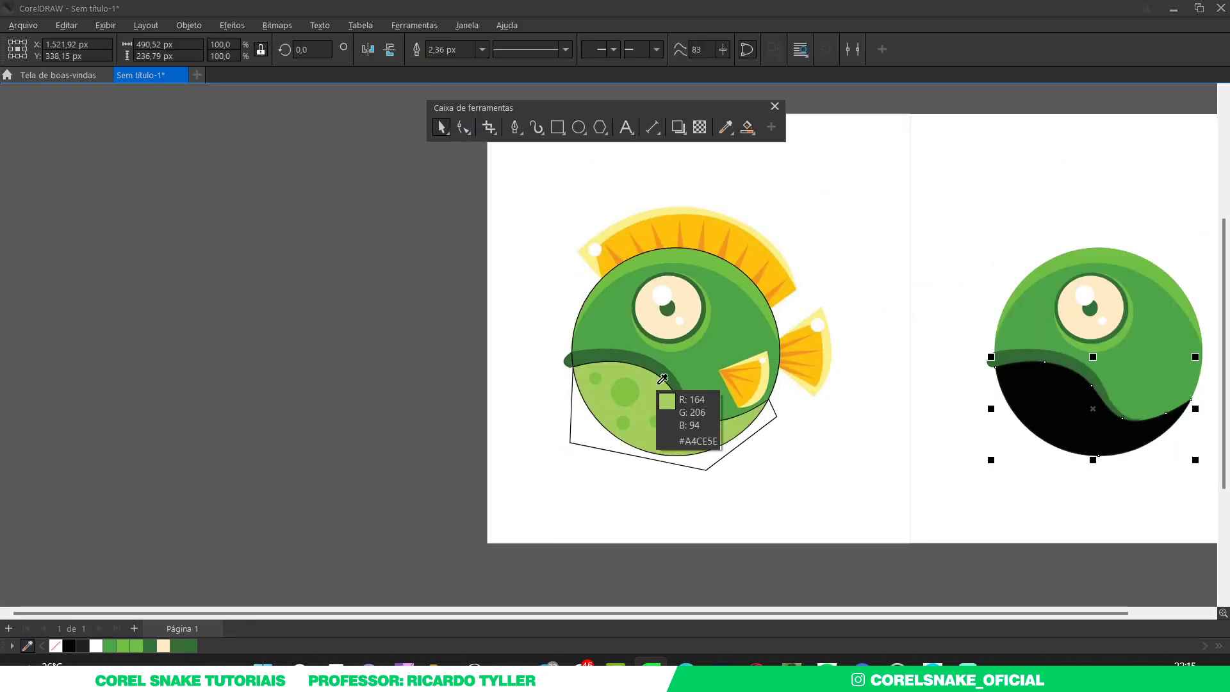
click(660, 398)
click(203, 645)
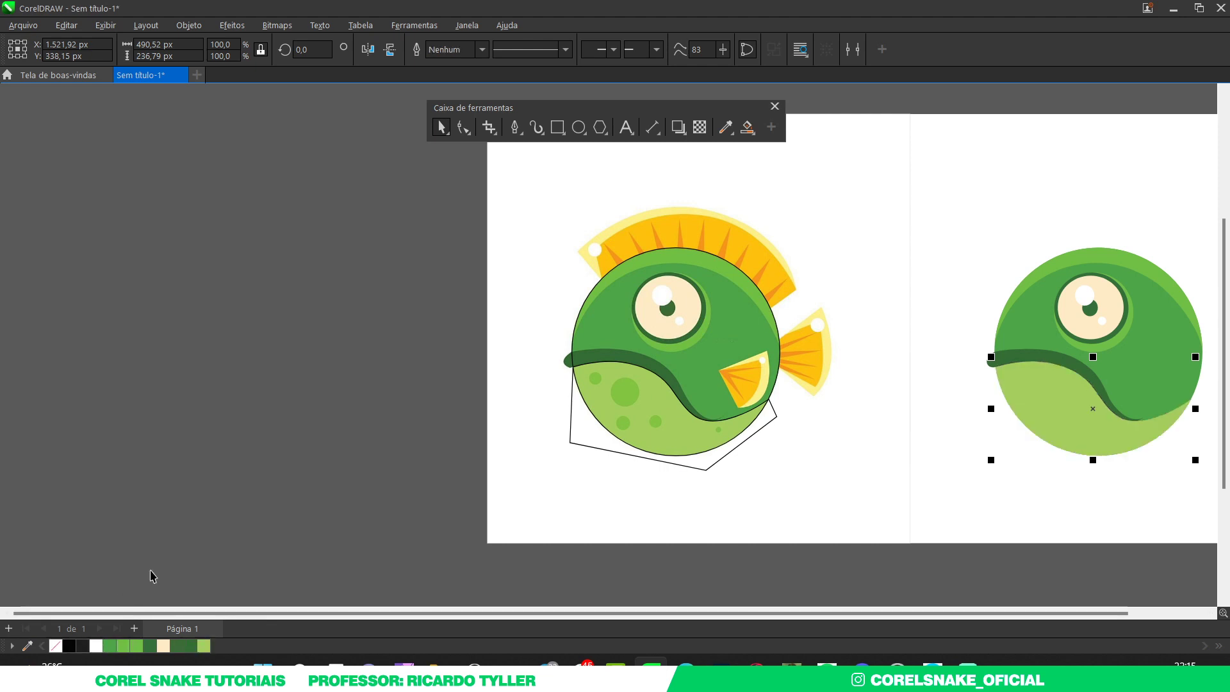
Step: Delete the traced belly construction path from the reference fish
click(584, 447)
scroll(756, 410, up, 1)
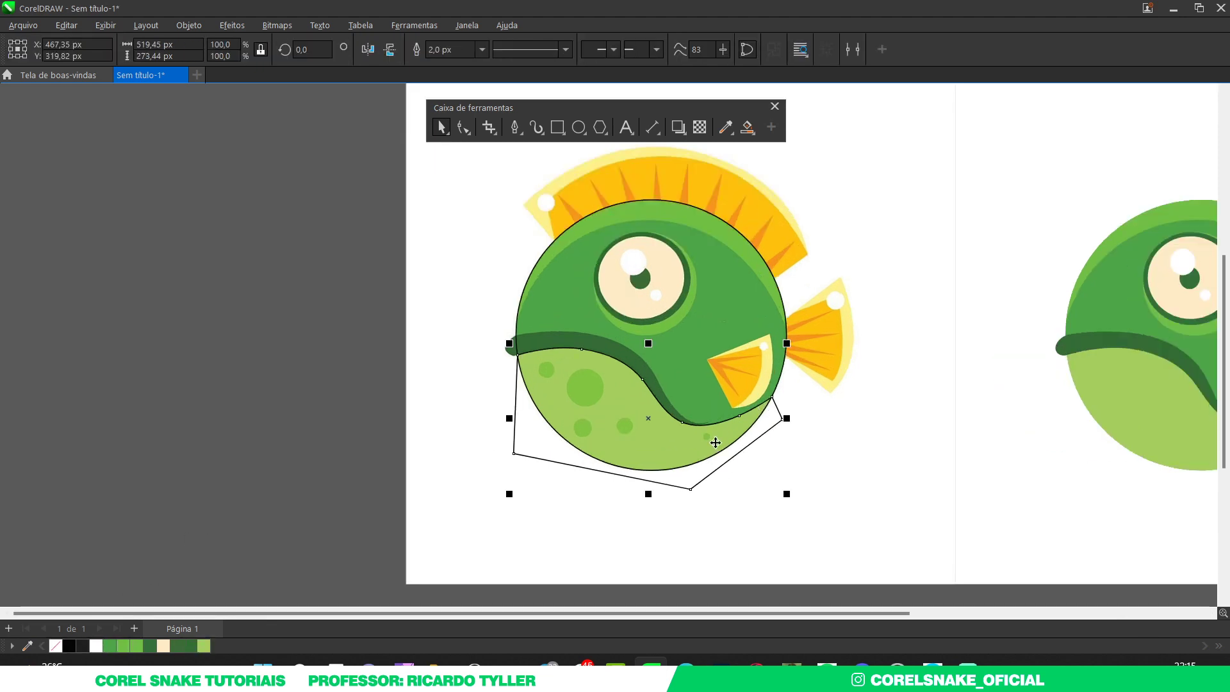
key(Escape)
Step: Draw a 3-point ellipse over the largest belly spot and widen it to match, about 72 by 74 px
scroll(653, 411, up, 3)
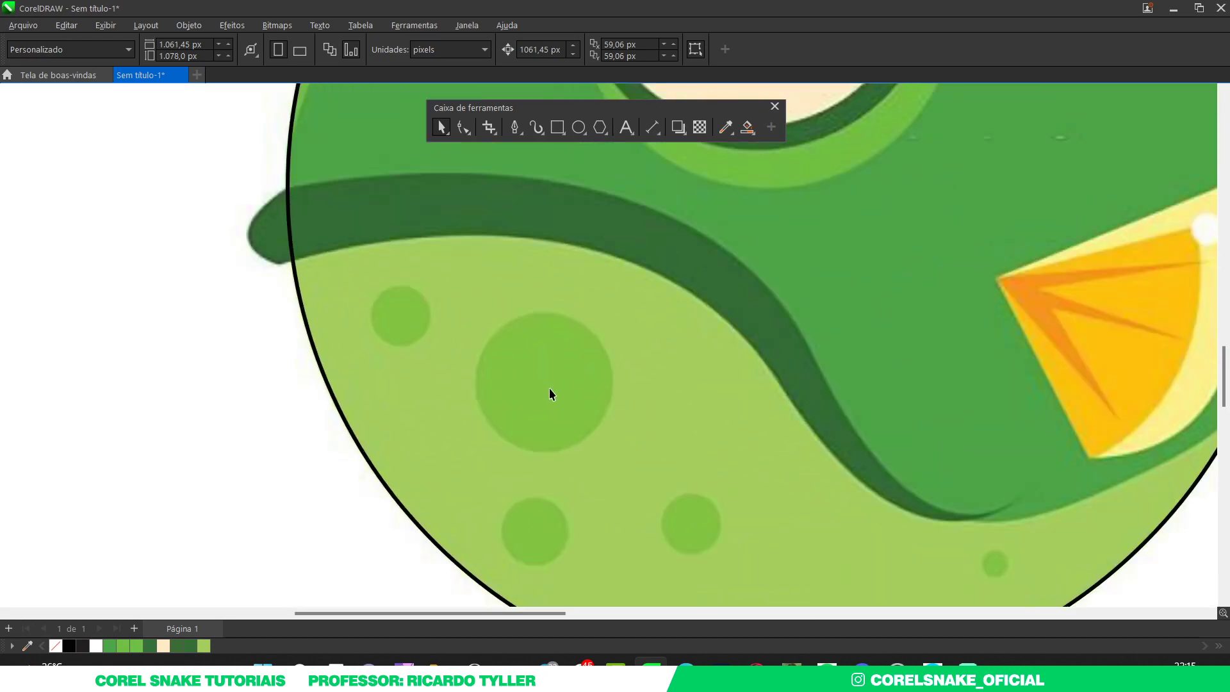
click(572, 127)
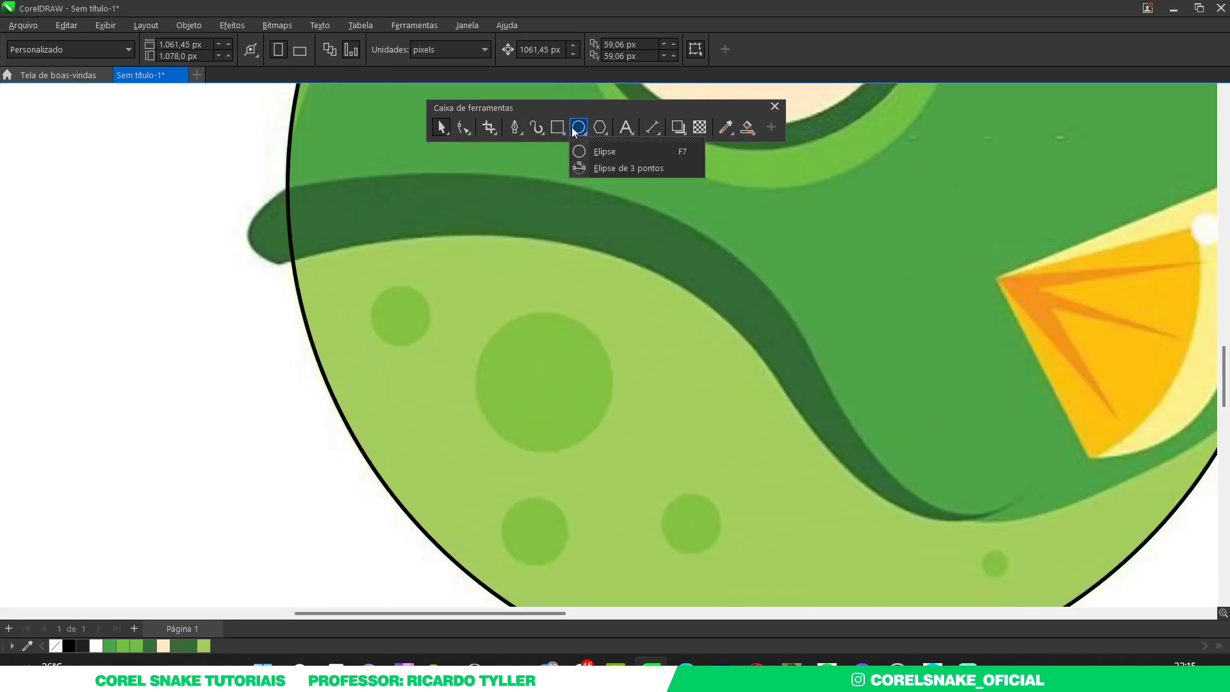
click(609, 153)
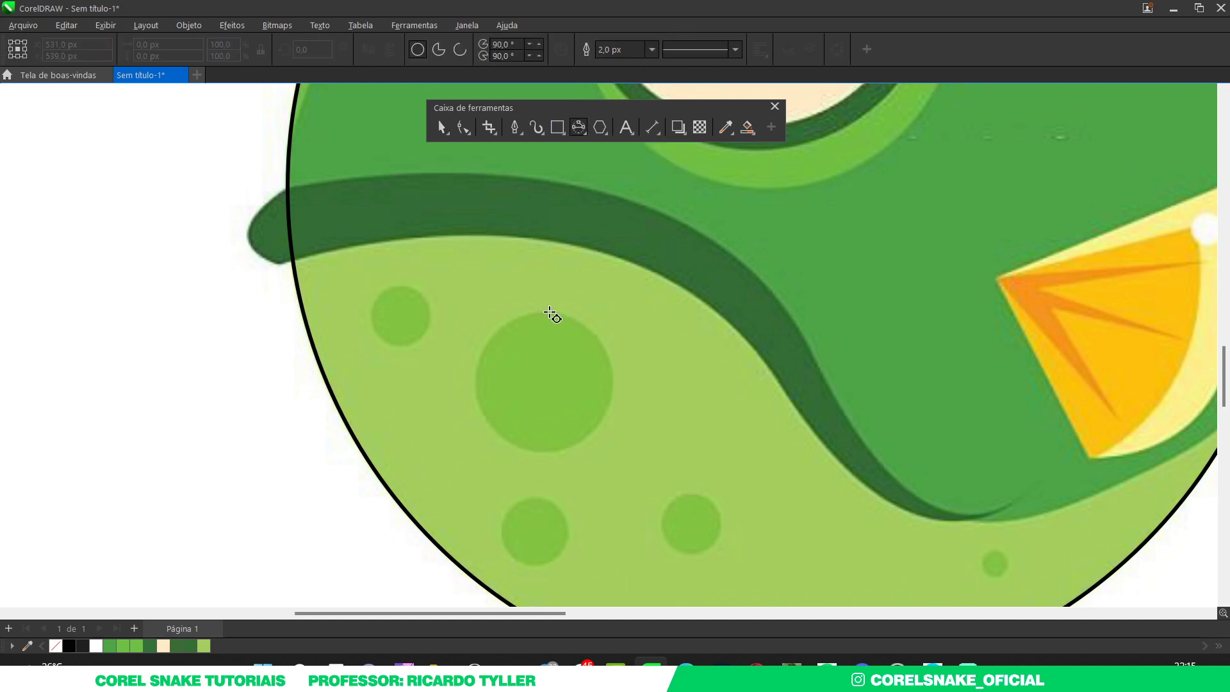
drag(544, 376, 549, 453)
click(588, 384)
click(441, 128)
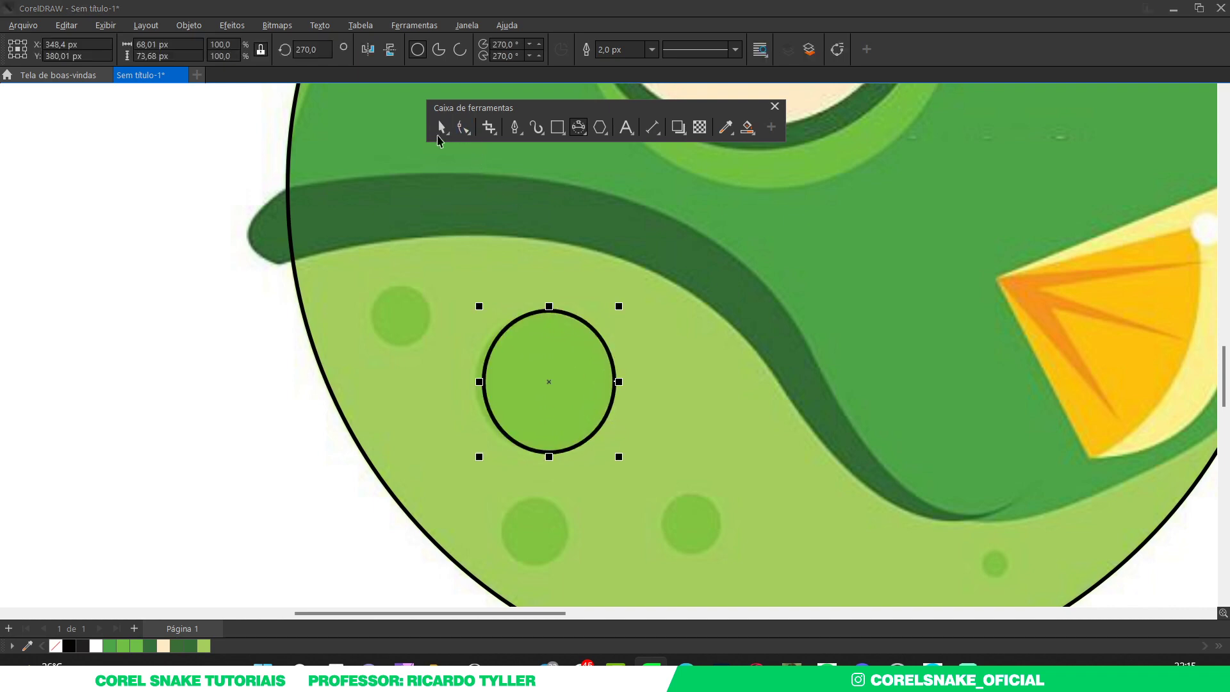
scroll(481, 357, up, 2)
drag(478, 410, 462, 410)
Step: Copy the spot circle onto the small spot nearest the mouth and shrink it to about 30 by 31 px
scroll(640, 381, down, 1)
drag(631, 406, 371, 290)
click(383, 292)
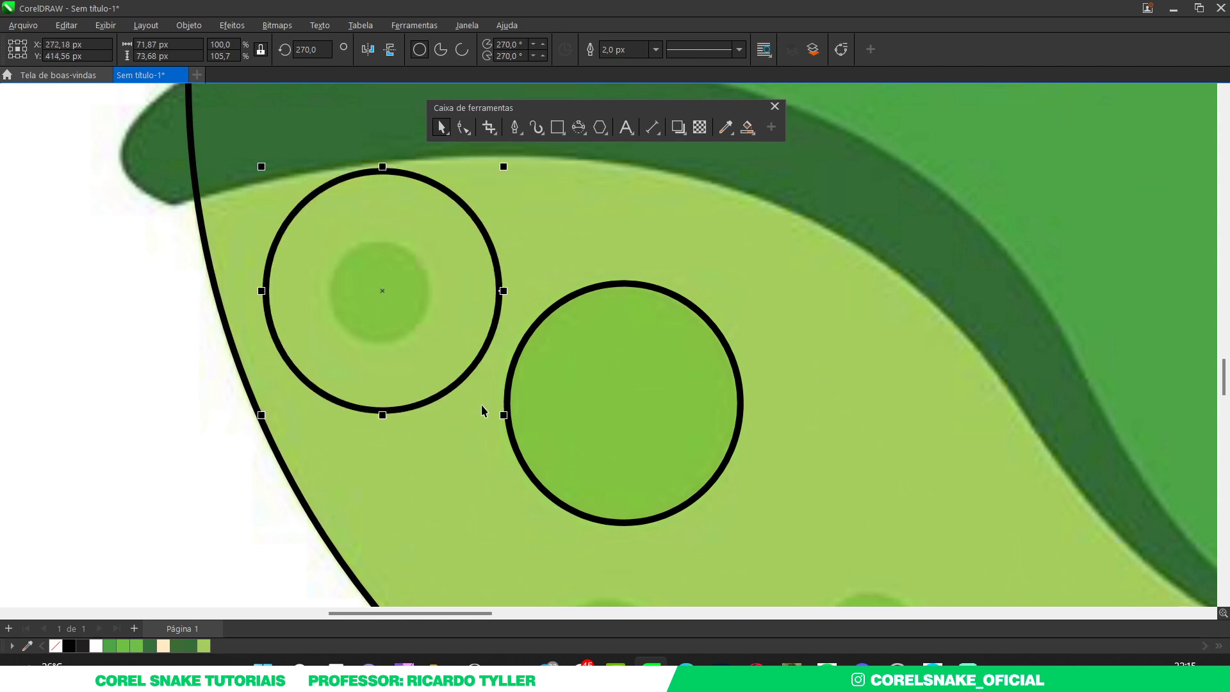
drag(504, 415, 439, 365)
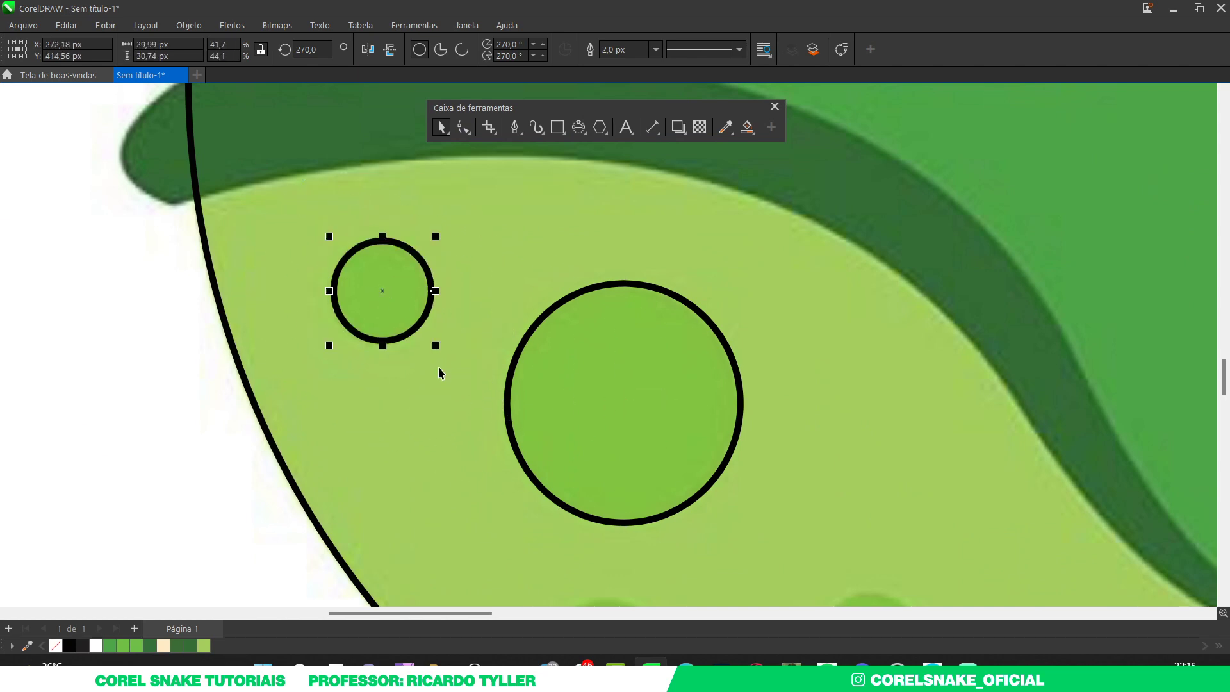
scroll(384, 288, up, 2)
scroll(418, 275, down, 3)
scroll(416, 275, down, 3)
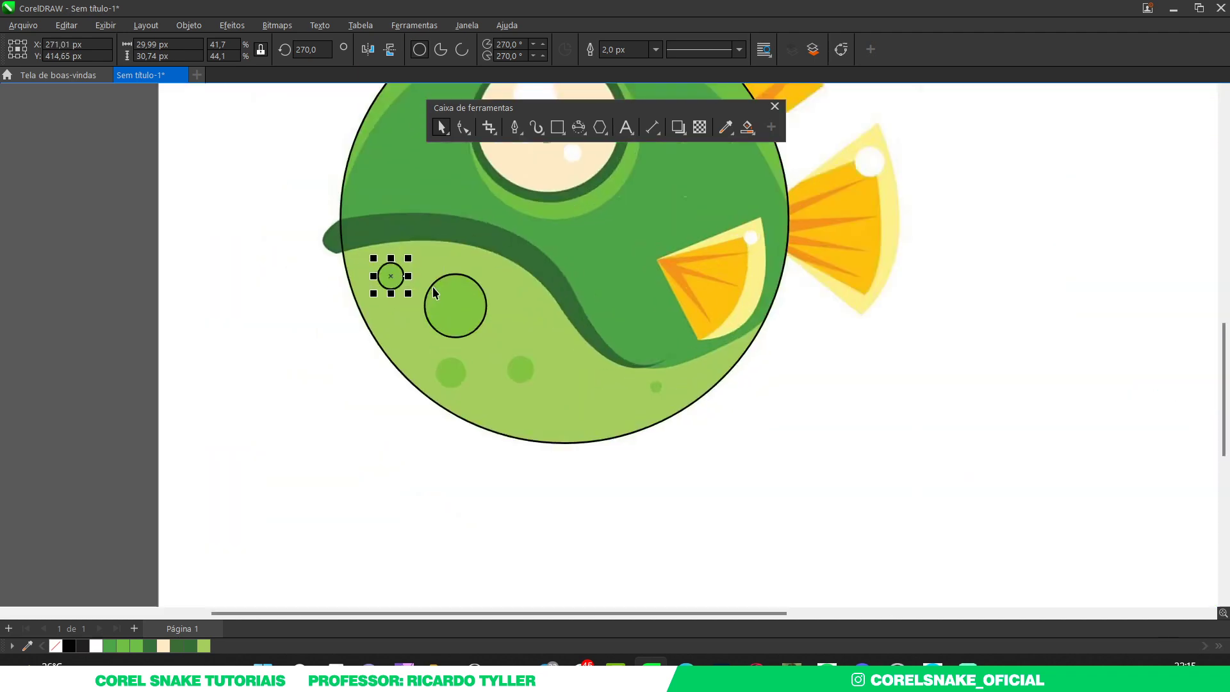
Step: Copy the small circle onto the spot directly below the largest one and enlarge it to about 34 by 35 px
scroll(452, 371, up, 2)
drag(362, 258, 500, 360)
scroll(464, 432, up, 3)
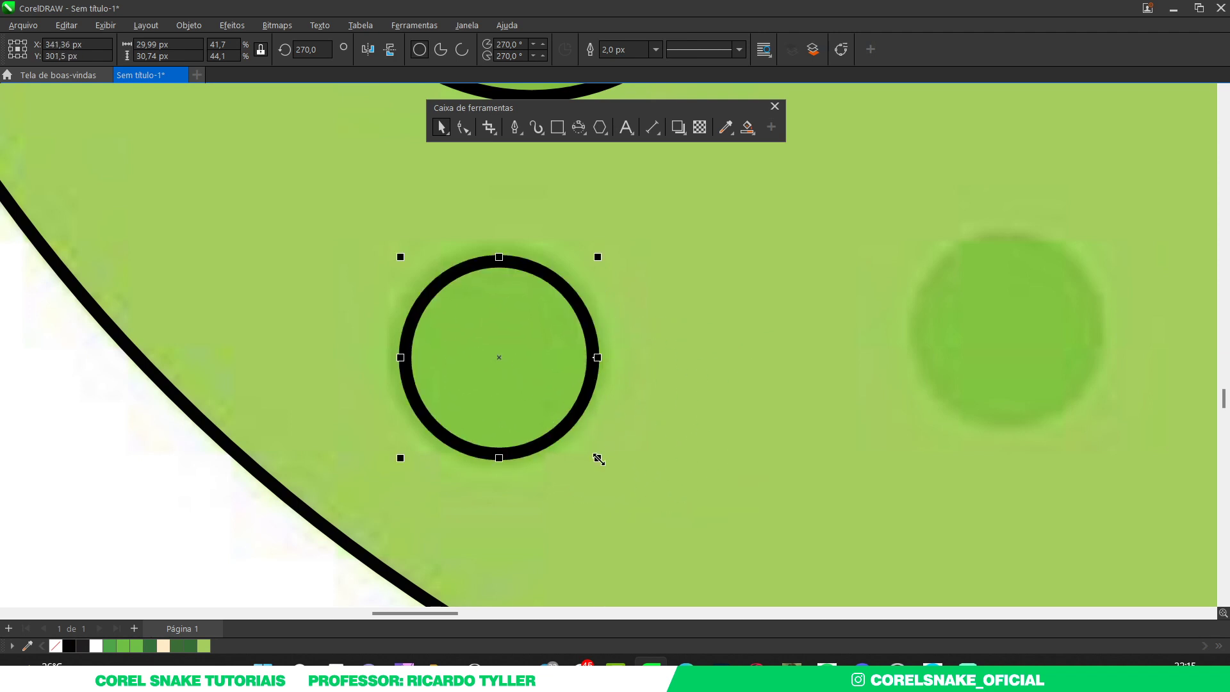
drag(598, 455, 609, 469)
scroll(426, 391, down, 2)
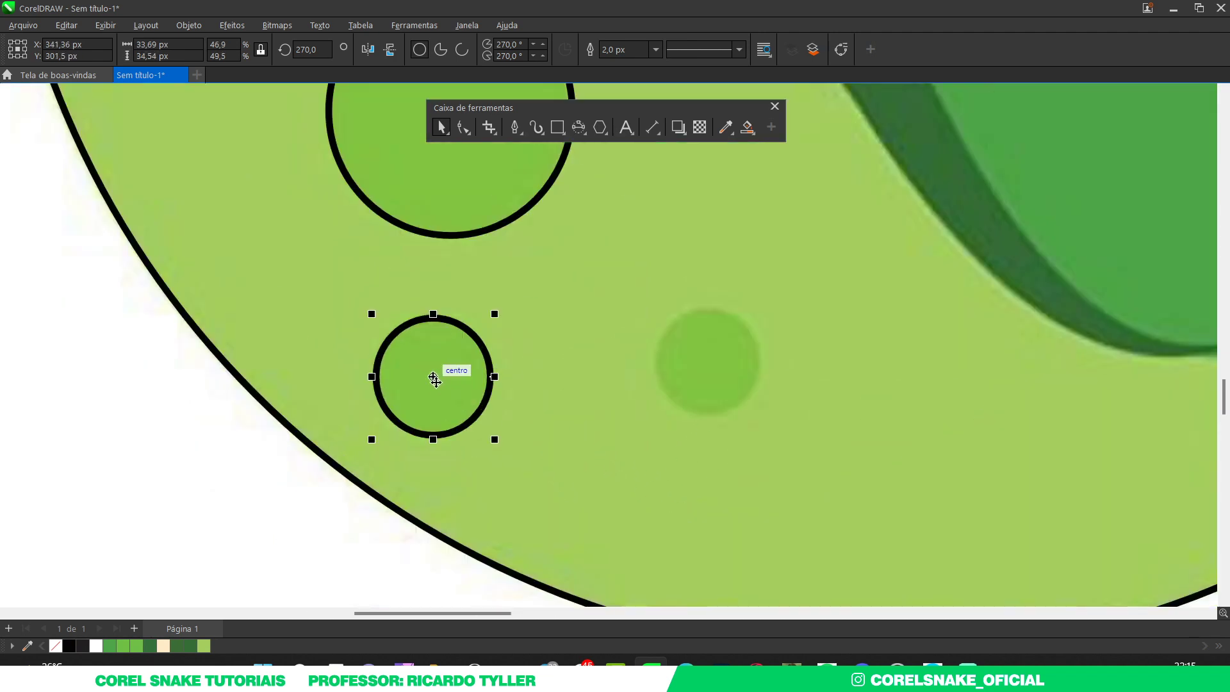
Step: Copy that circle onto the neighbouring spot toward the tail and reduce it to about 30 by 30 px
drag(433, 378, 713, 368)
scroll(762, 383, up, 2)
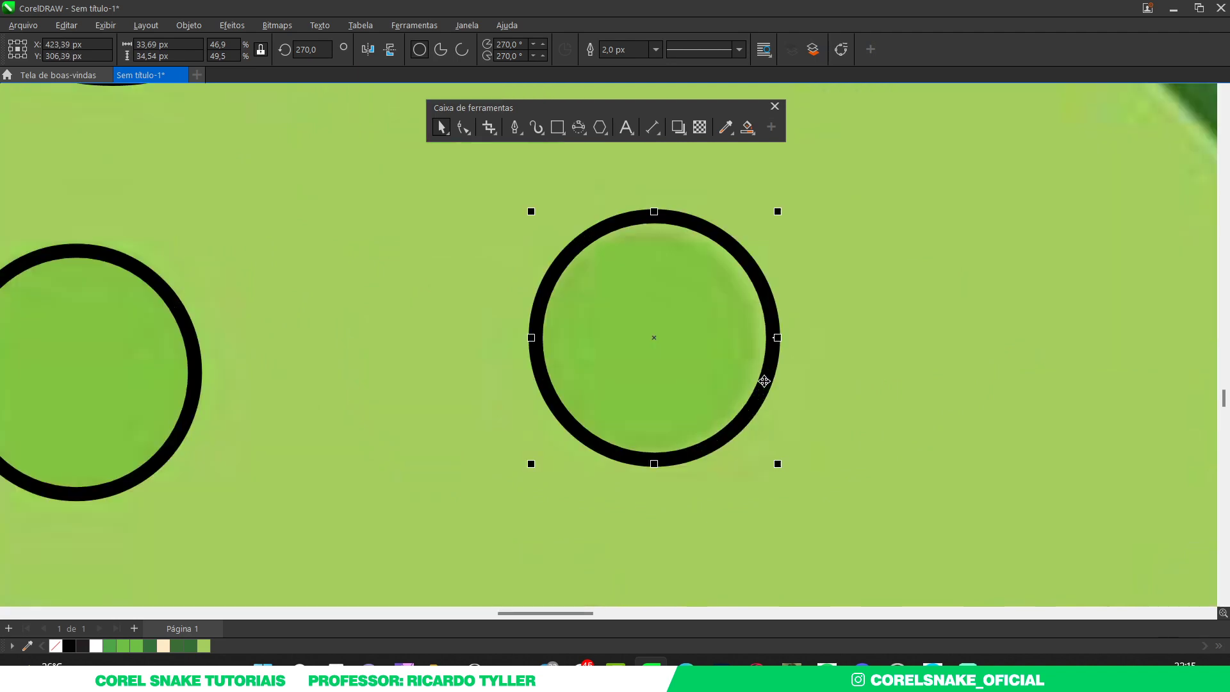
drag(778, 463, 763, 449)
scroll(707, 430, down, 2)
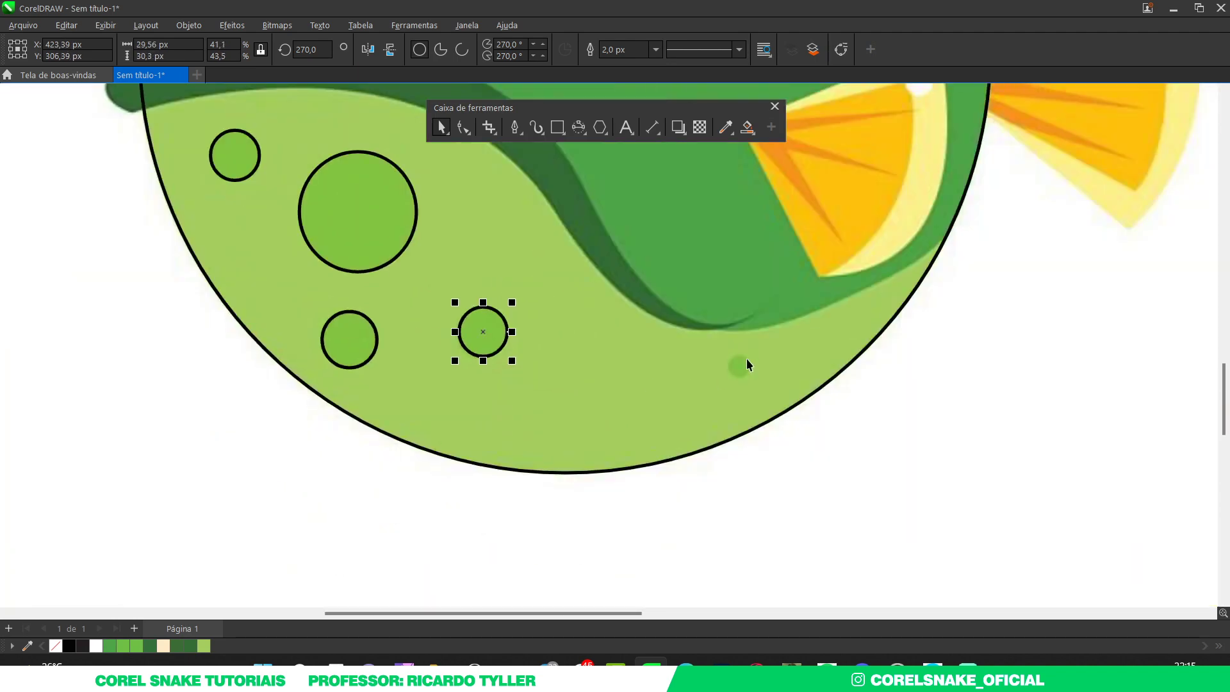
Step: Copy the circle onto the tiny spot beneath the side fin and shrink it to about 13 by 13 px
scroll(744, 359, up, 2)
drag(185, 307, 728, 376)
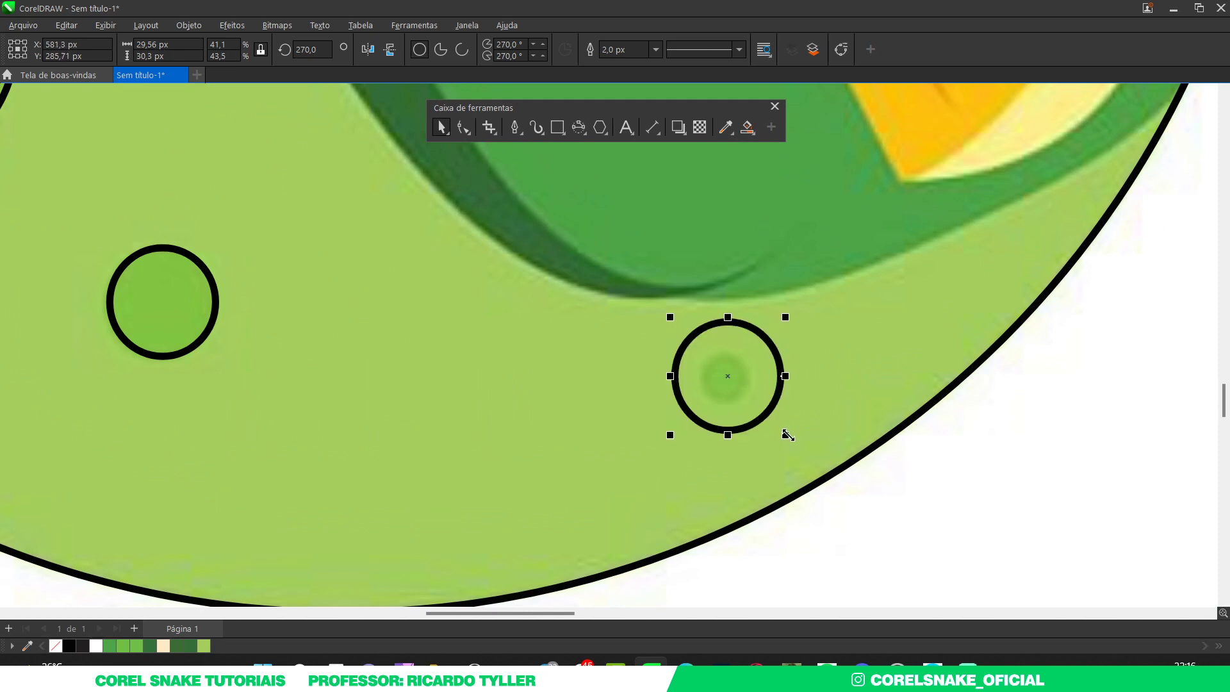
drag(786, 435, 756, 405)
scroll(597, 415, down, 3)
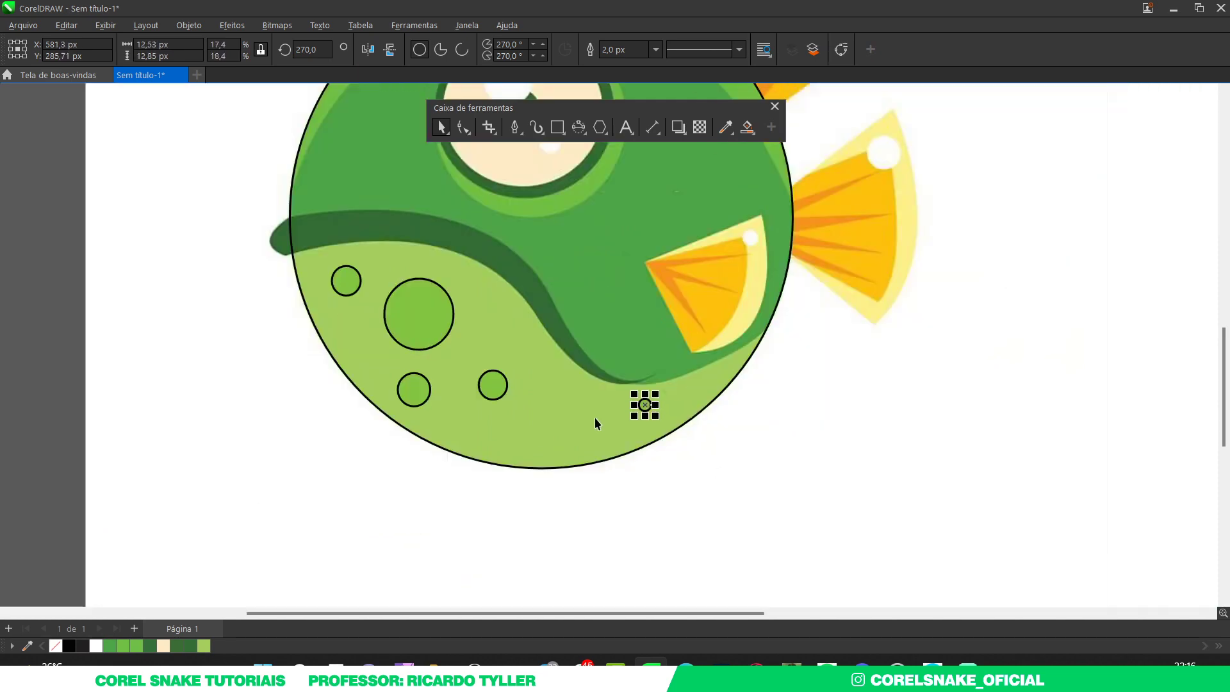
Step: Sample the belly spot's green, apply it to all five spot circles, and remove their outlines
scroll(497, 401, up, 1)
click(27, 646)
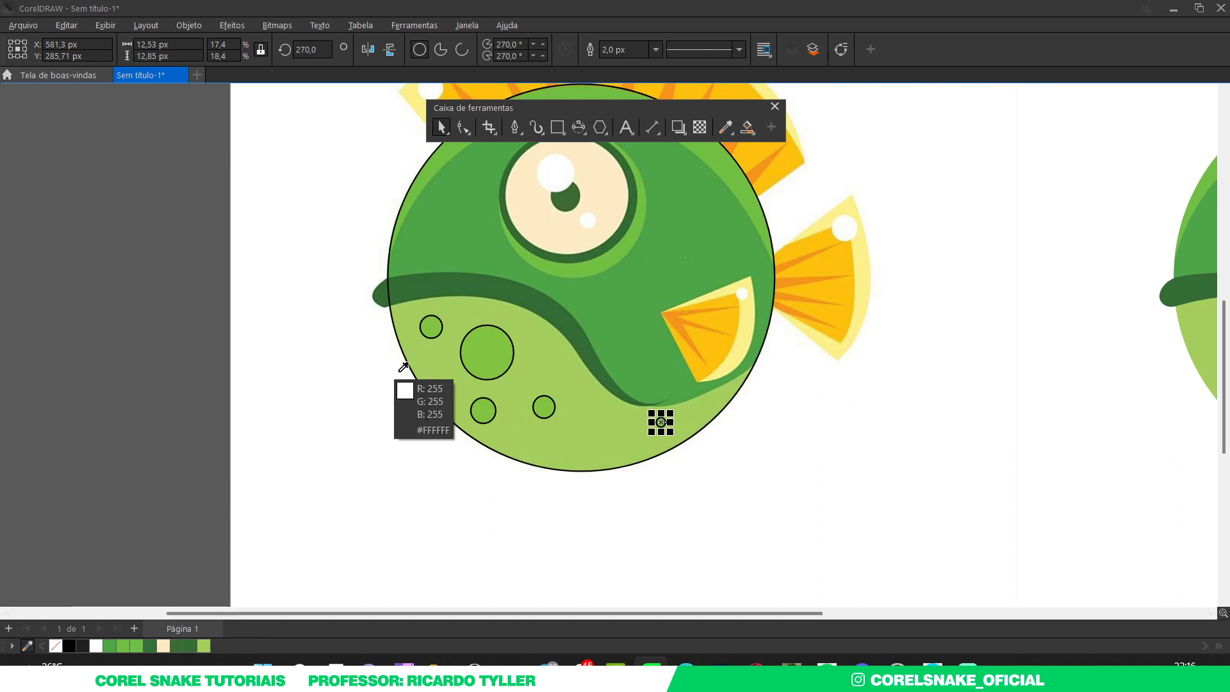
click(493, 348)
drag(745, 470, 745, 470)
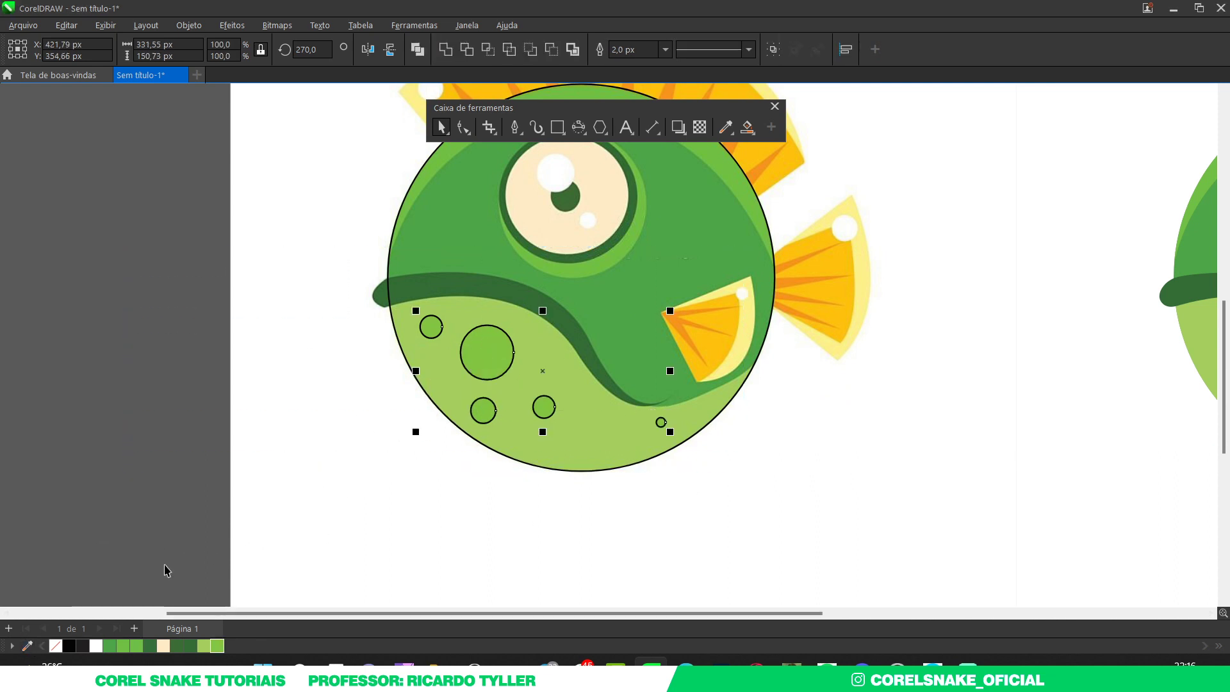
right_click(56, 645)
Step: Move the five spots onto the belly of the blank panel's fish and deselect them
scroll(354, 401, down, 3)
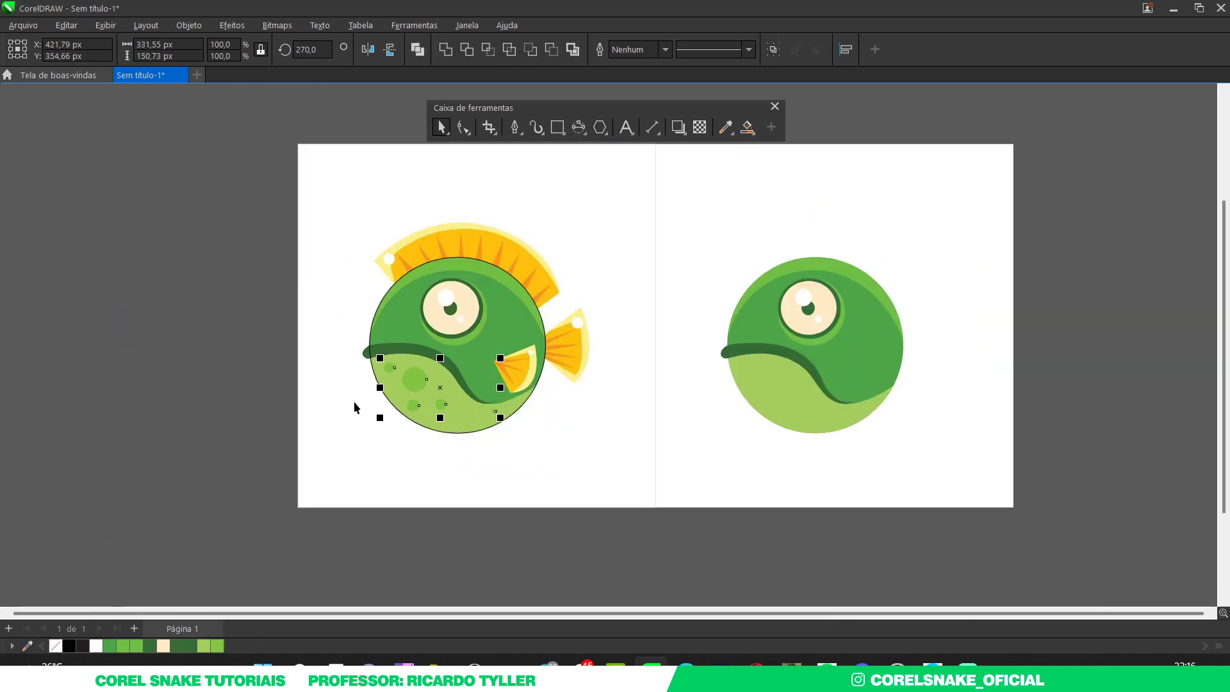
key(Right)
click(960, 292)
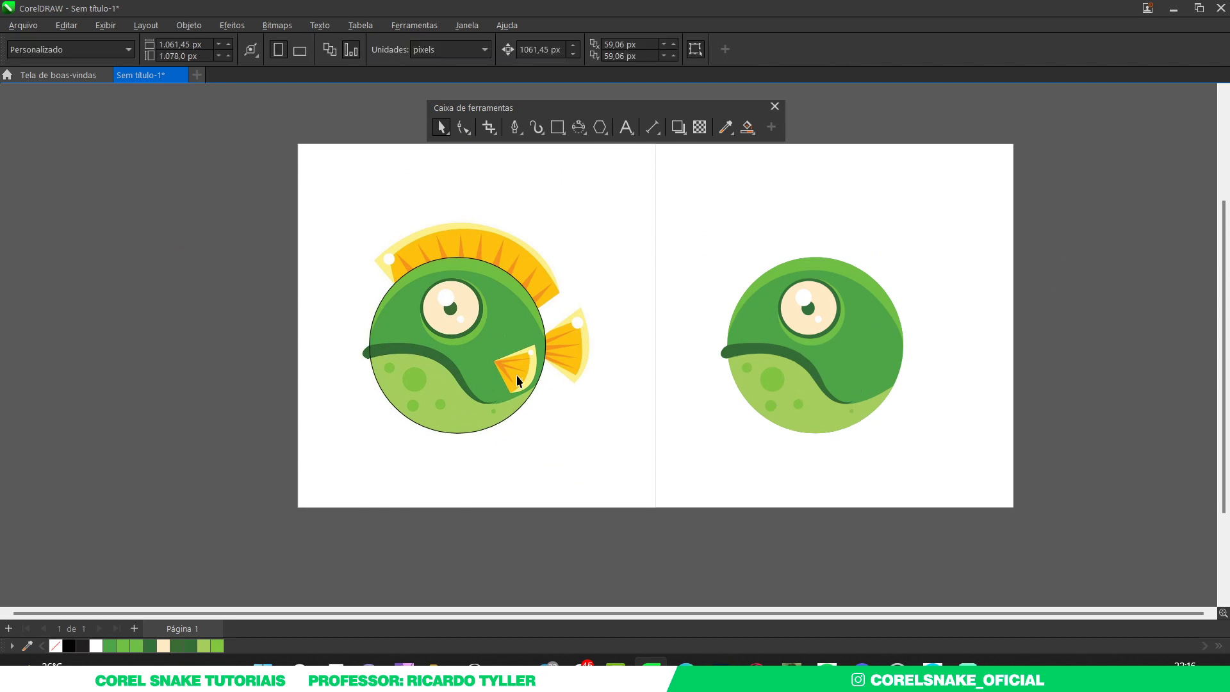
Step: Make an enlarged copy of the body circle, about 705 px across, reaching the dorsal fin's outer edge
scroll(436, 245, up, 5)
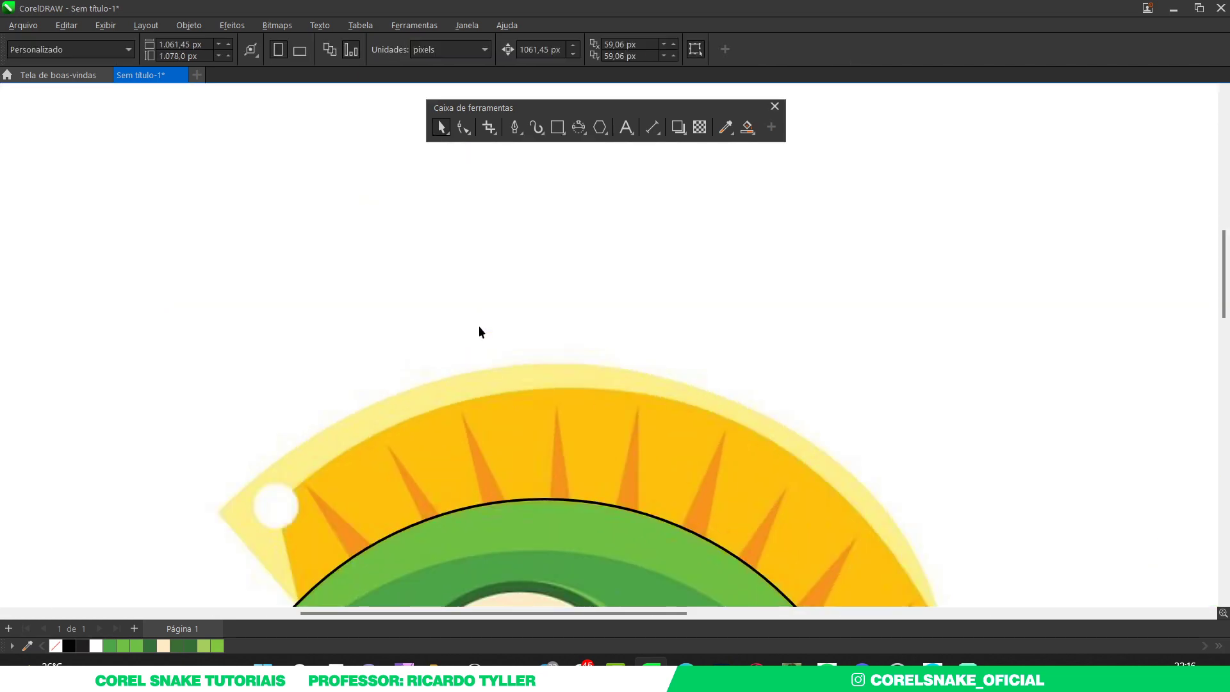
scroll(479, 330, down, 3)
click(467, 392)
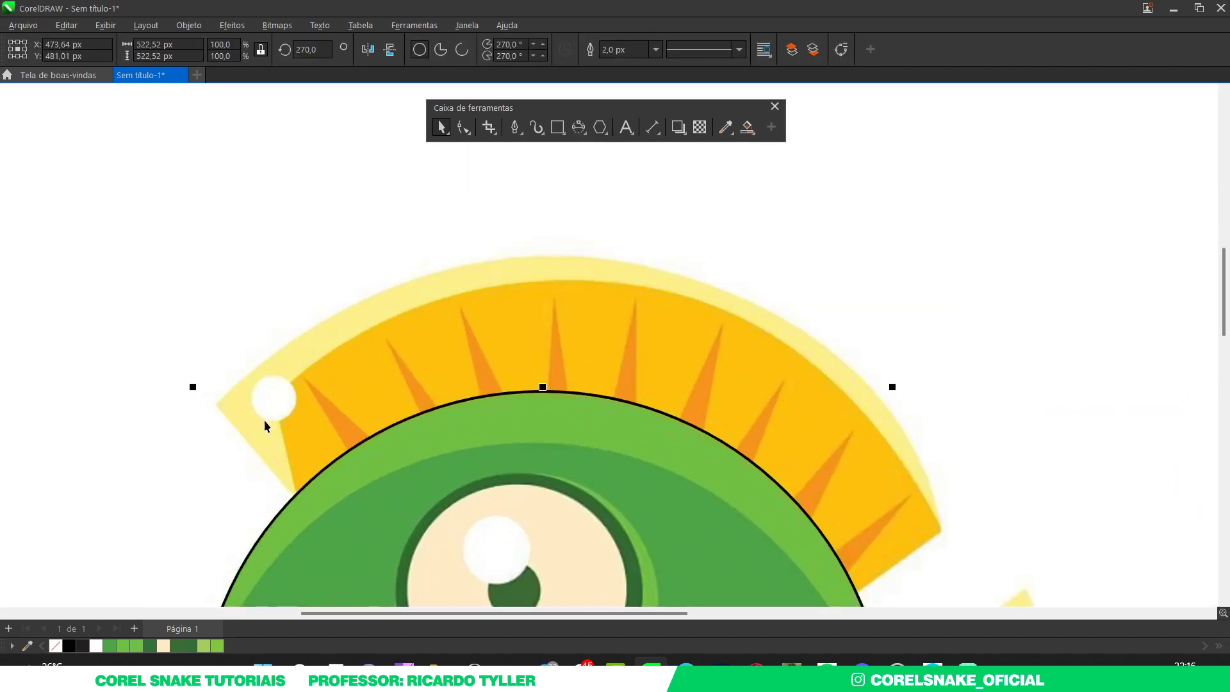
drag(194, 388, 74, 228)
scroll(508, 330, down, 2)
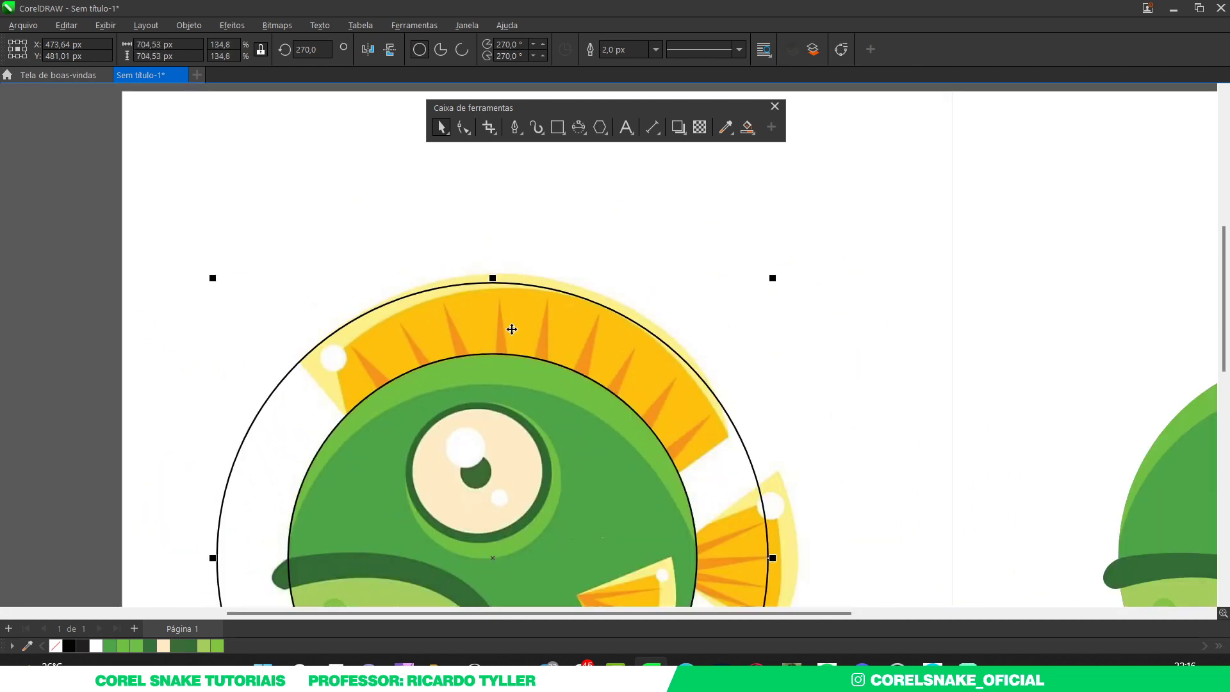
Step: Shift the large circle slightly so that its arc lines up with the dorsal fin's outer edge
scroll(521, 302, up, 3)
drag(529, 290, 531, 287)
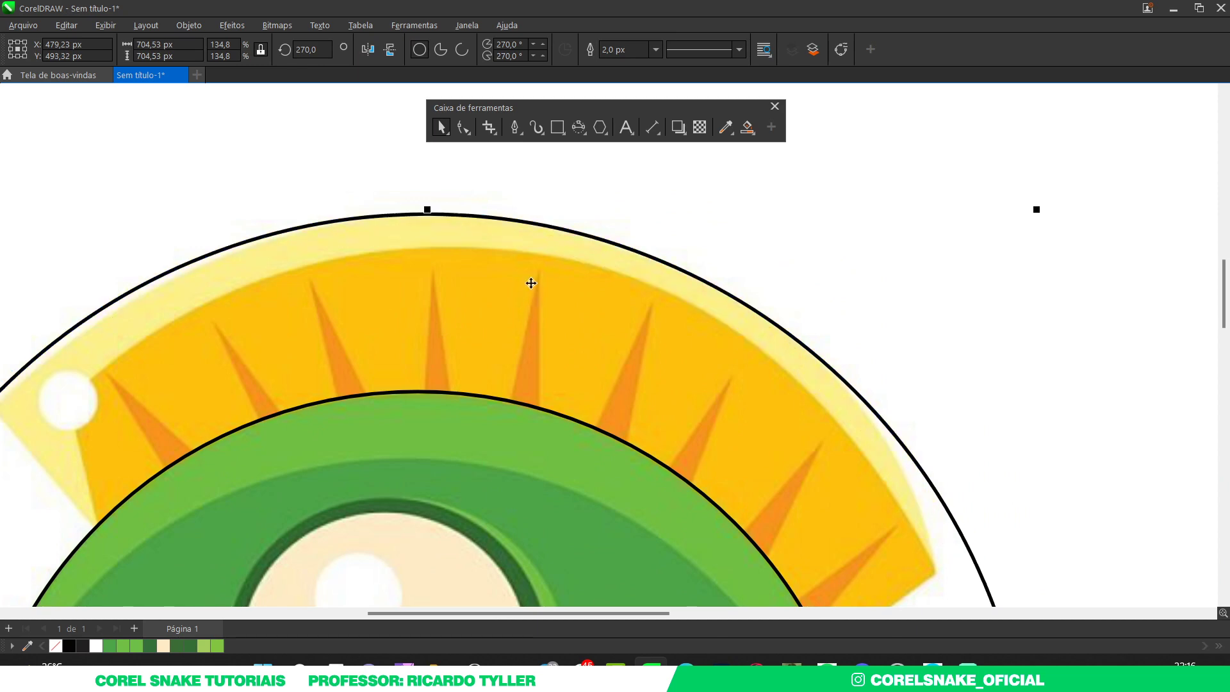
scroll(377, 338, down, 2)
scroll(300, 345, up, 3)
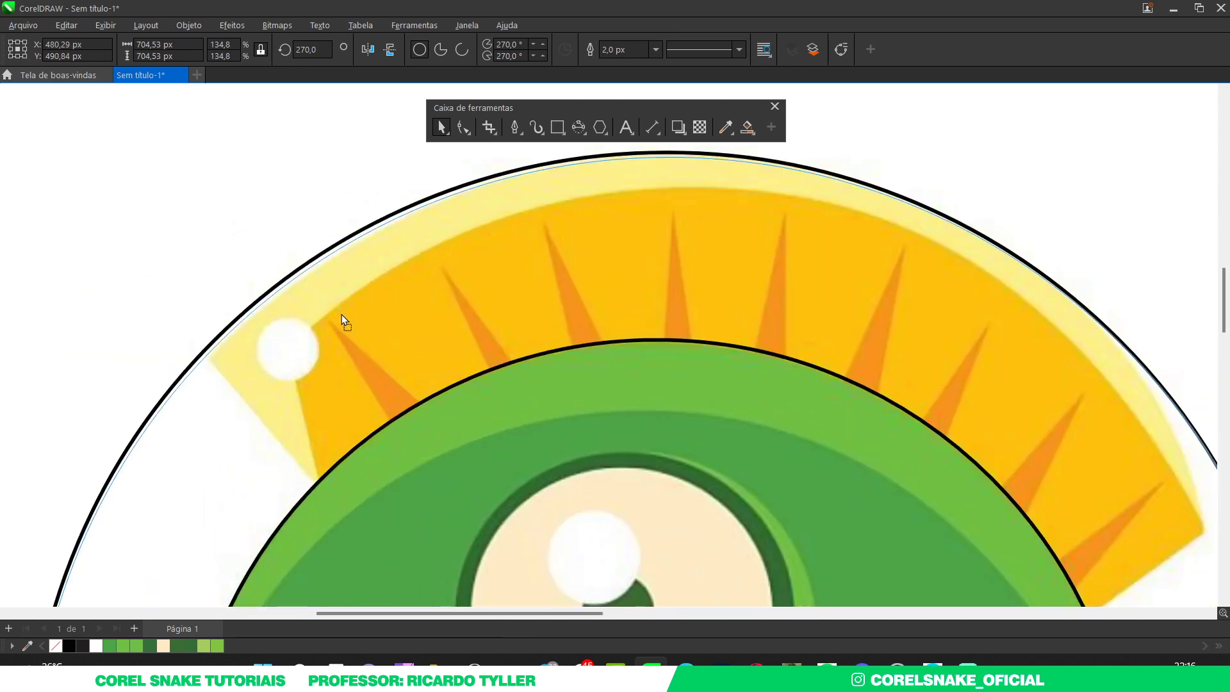
scroll(340, 309, down, 2)
scroll(696, 292, down, 1)
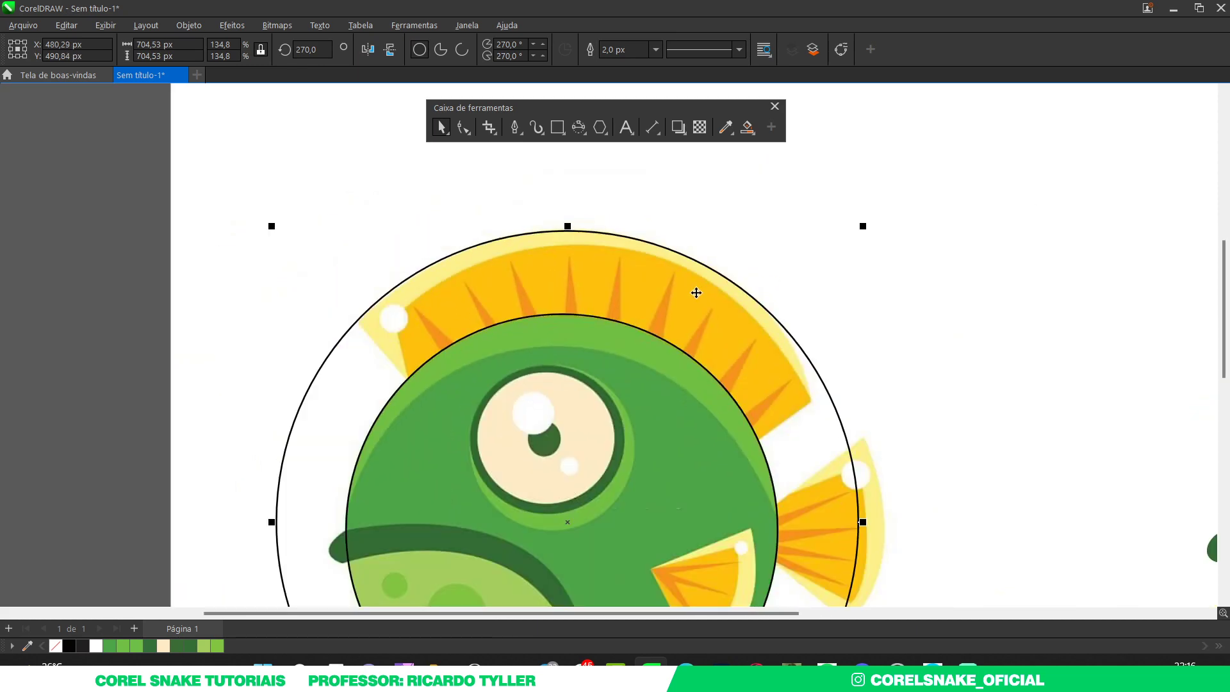
scroll(656, 282, up, 1)
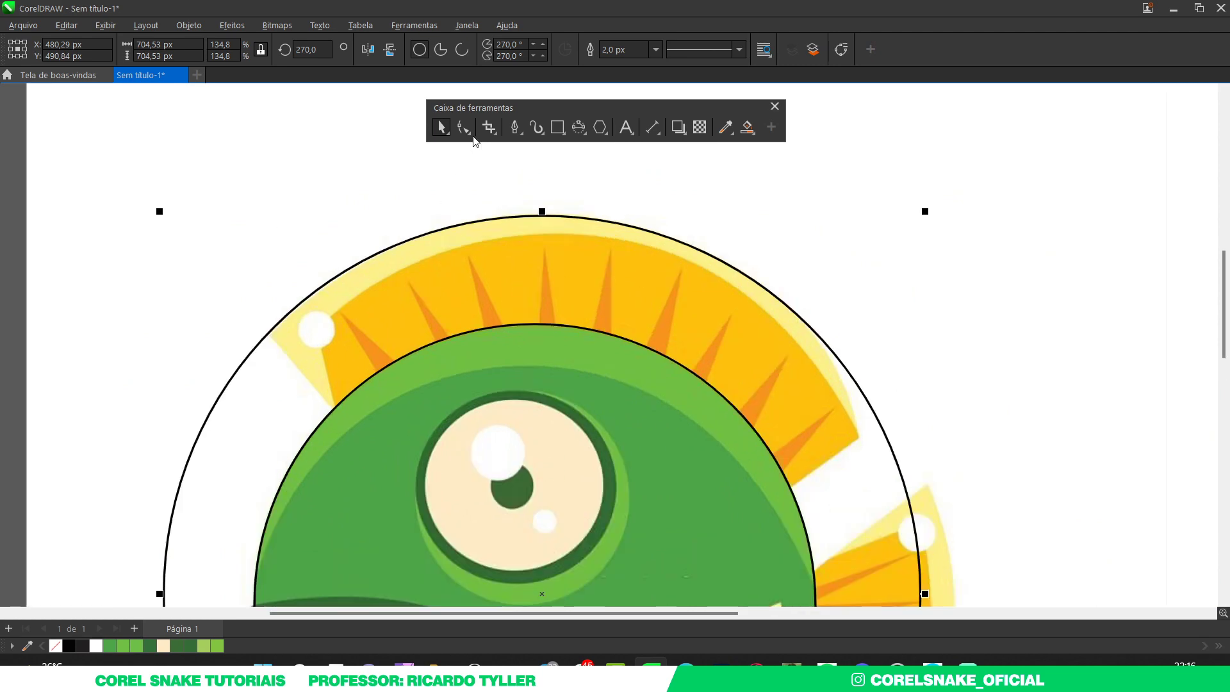
Step: Reduce the large circle to about 699 px across to fit the fin's front corner, and return to the Pen tool
click(515, 127)
scroll(269, 339, up, 2)
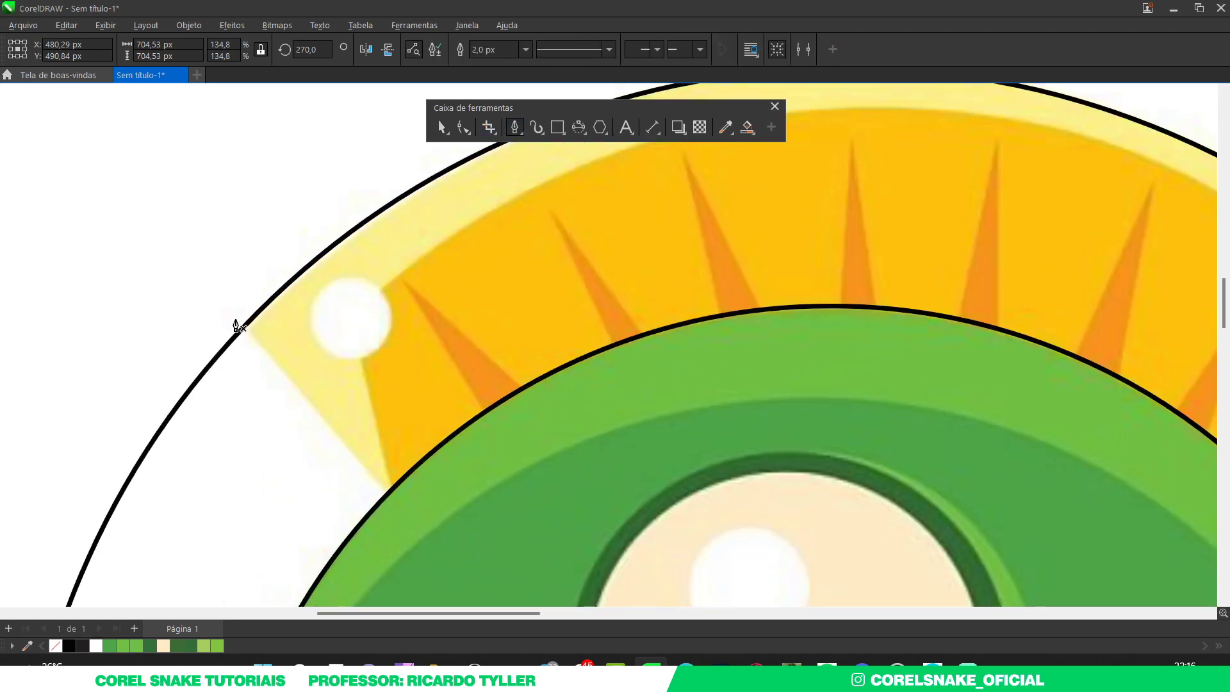
click(442, 128)
scroll(442, 310, down, 2)
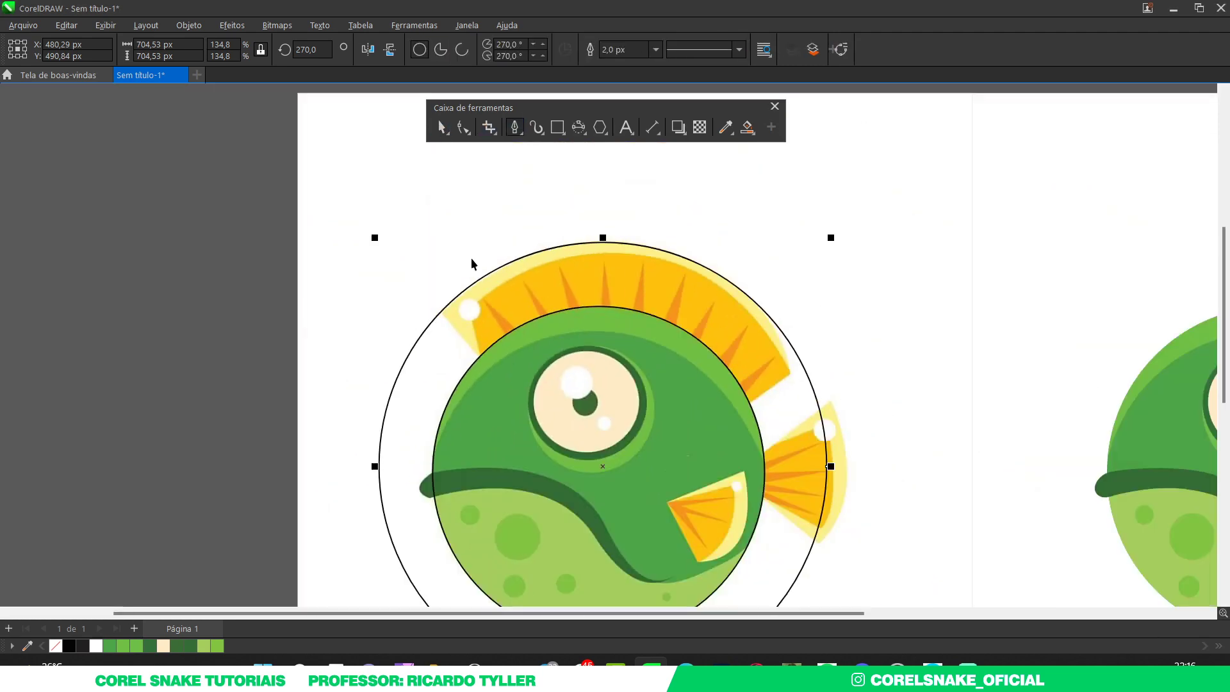
scroll(347, 239, up, 3)
drag(292, 253, 297, 254)
scroll(297, 255, down, 3)
scroll(590, 320, up, 1)
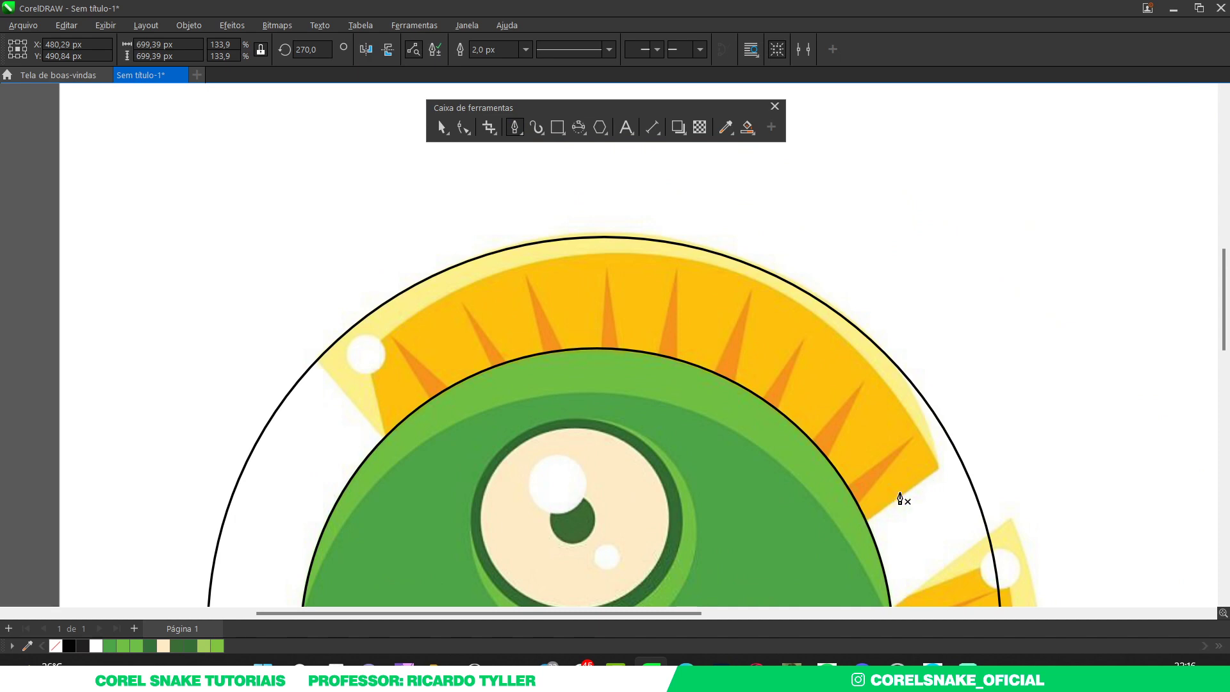
Step: Trace the dorsal fin's rear corner with the Pen tool: a curve down its outer edge and a straight line back into the body
scroll(993, 556, up, 3)
scroll(964, 543, down, 2)
scroll(879, 401, up, 2)
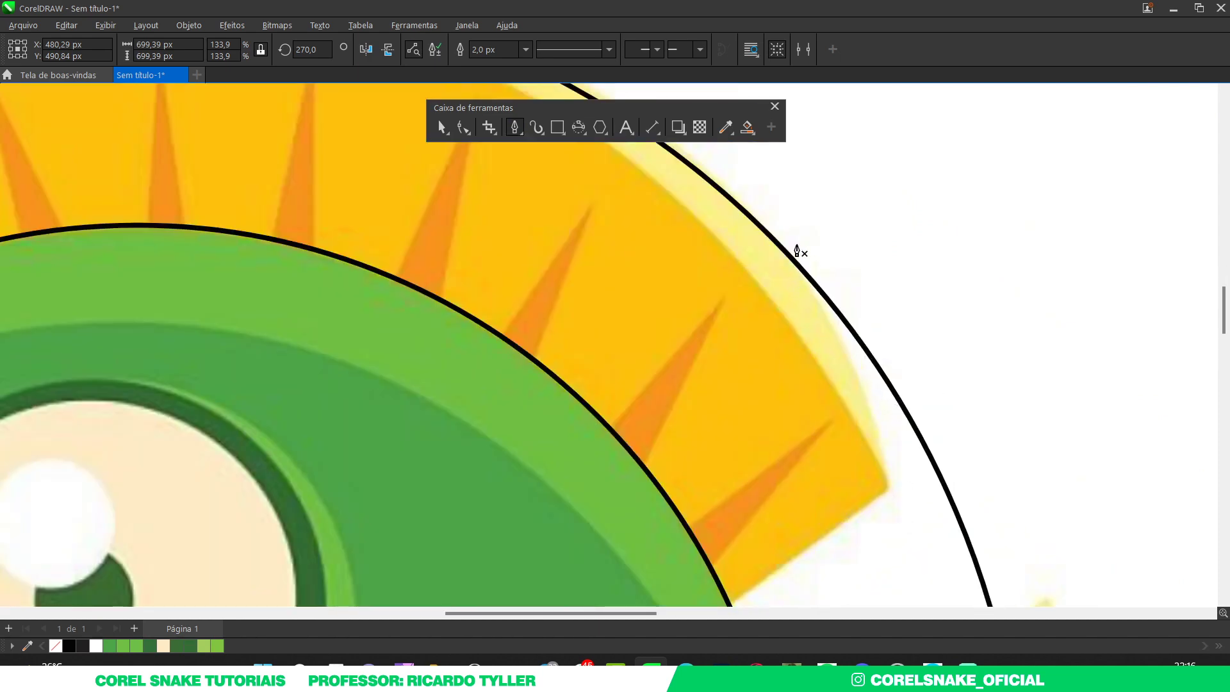
click(750, 200)
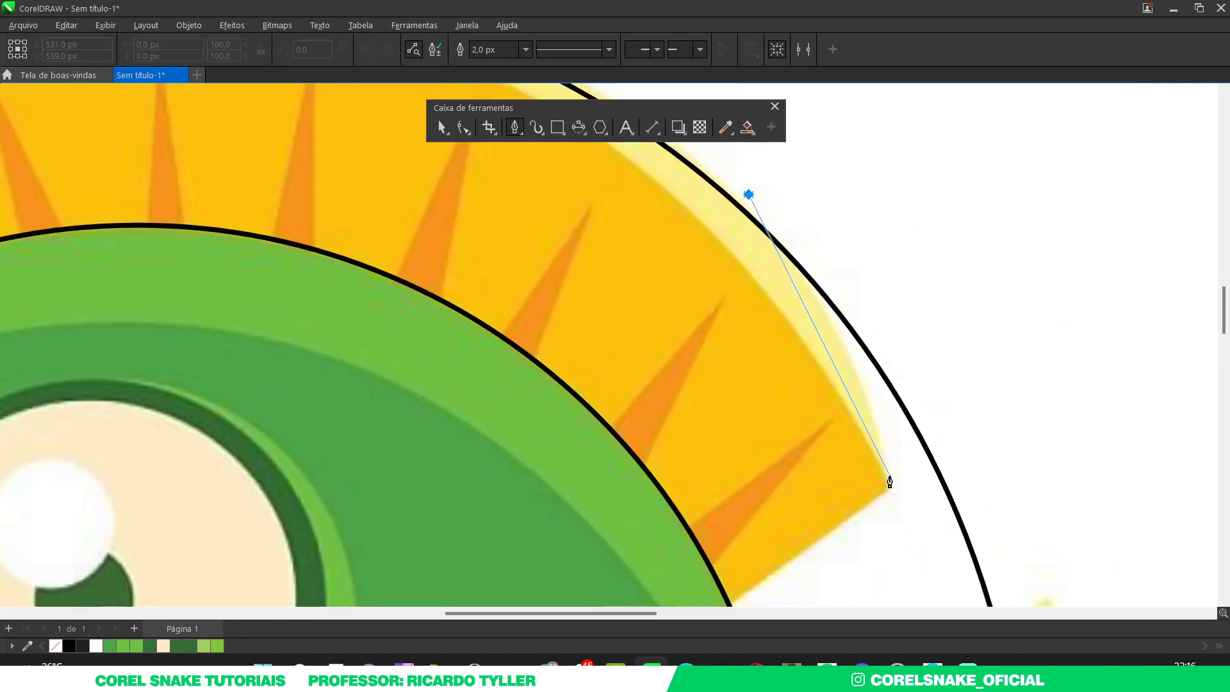
scroll(854, 404, down, 1)
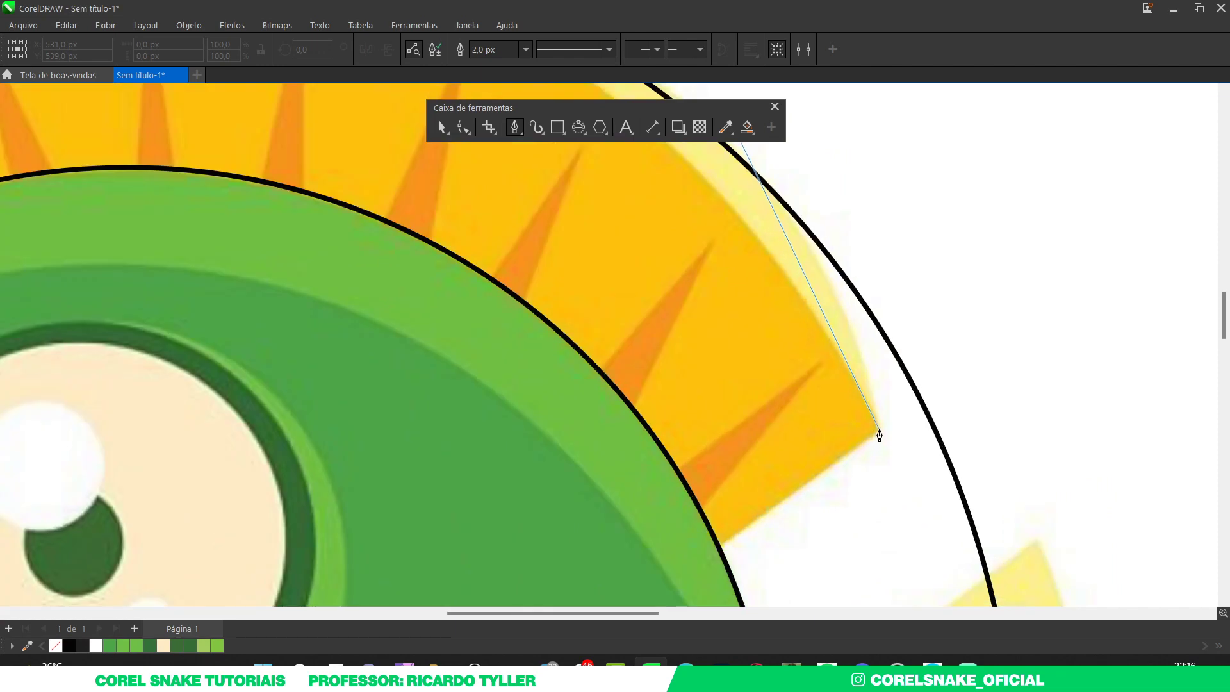
drag(880, 428, 901, 554)
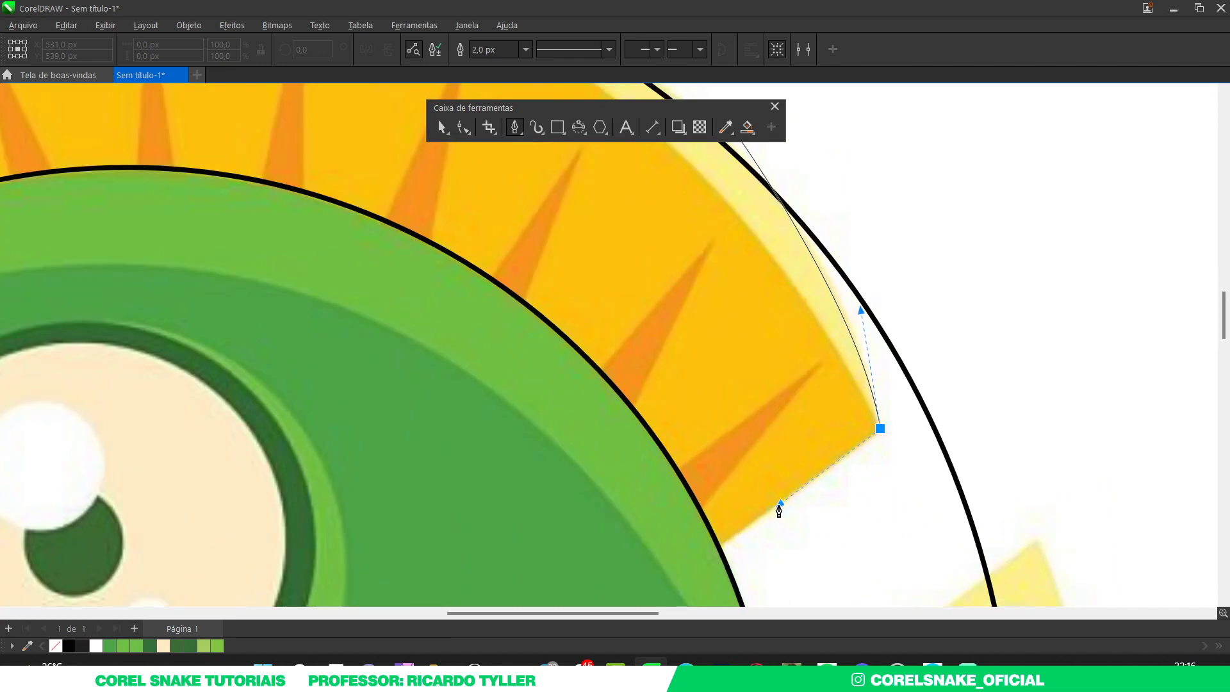
double_click(696, 563)
Step: Draw a straight line along the dorsal fin's front edge, running from just outside the large circle into the body circle
scroll(752, 524, down, 3)
scroll(388, 443, up, 1)
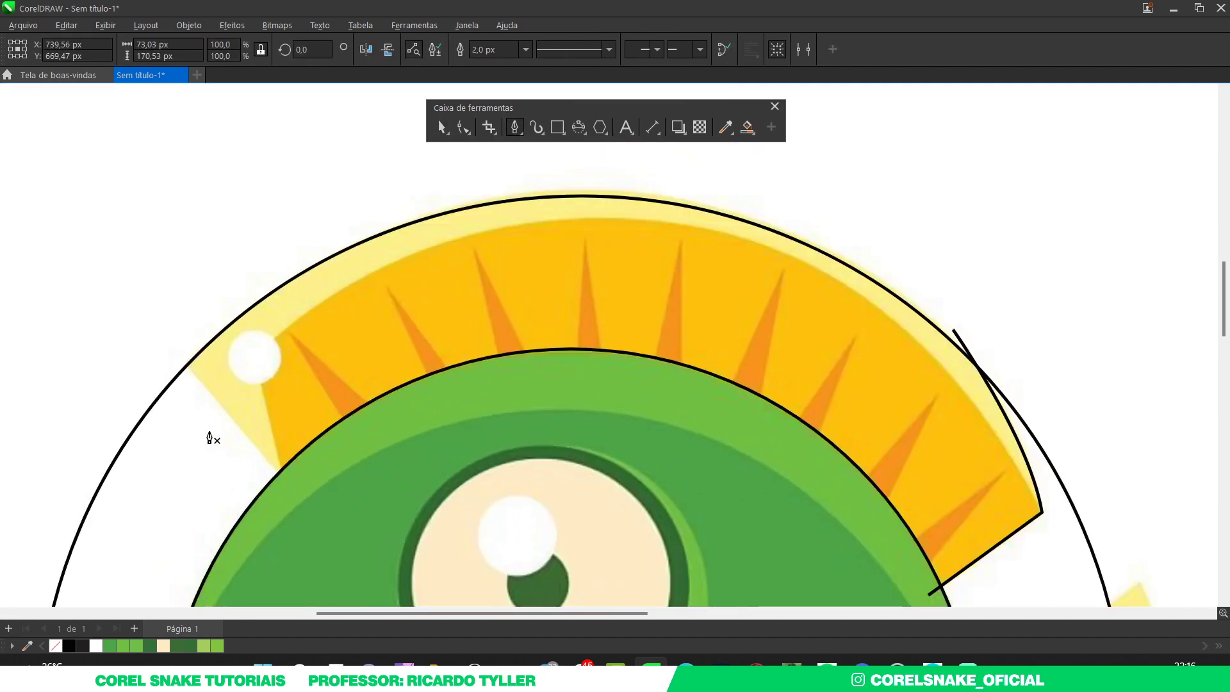
click(179, 363)
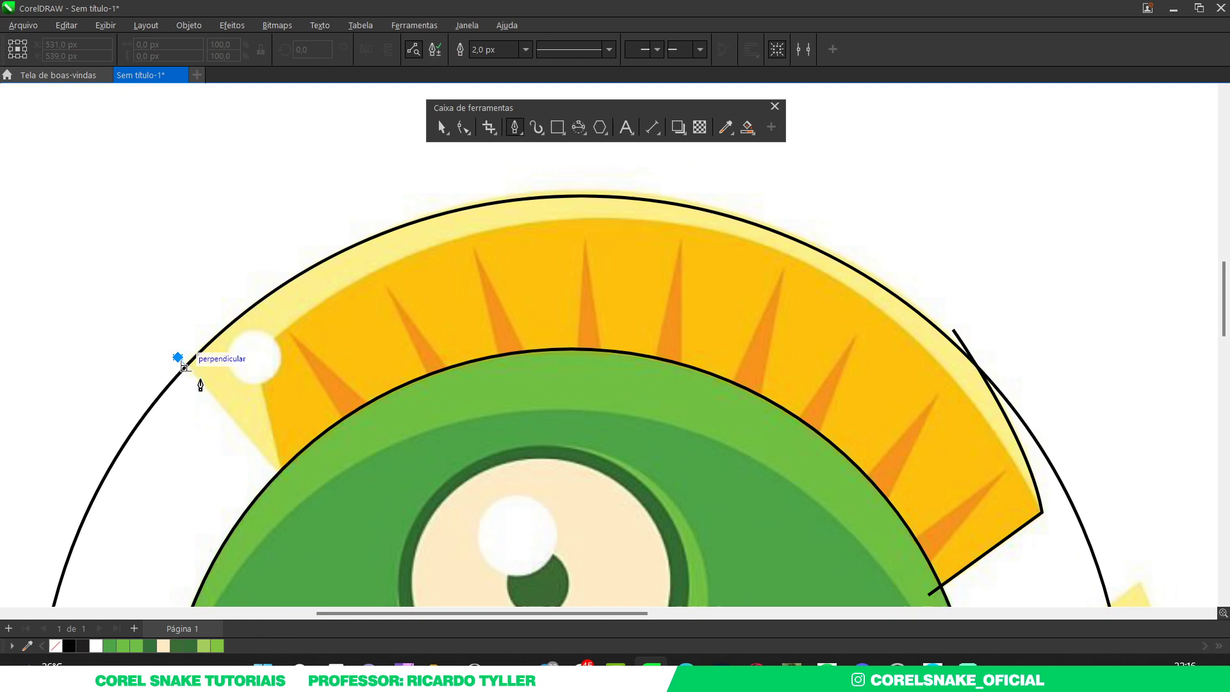
double_click(297, 497)
Step: Smart-fill the enclosed dorsal fin area and move the resulting shape 1061.45 px across onto the blank panel's fish
key(space)
key(s)
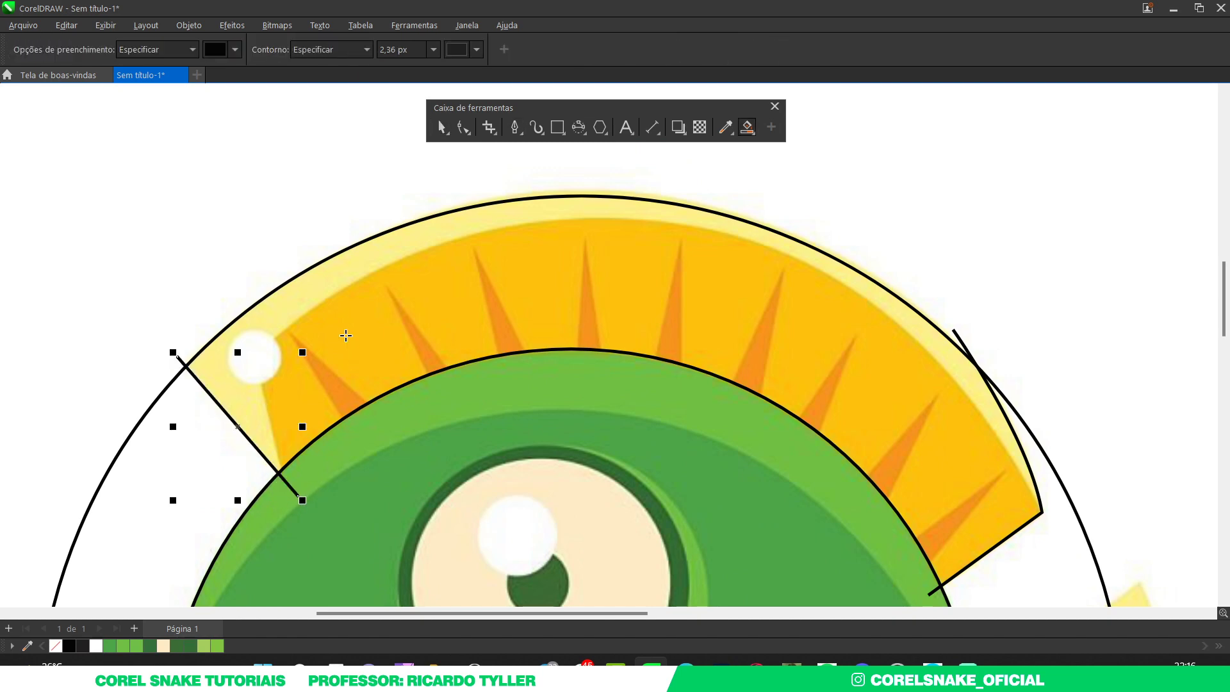
click(346, 327)
click(442, 134)
click(441, 130)
scroll(469, 307, down, 2)
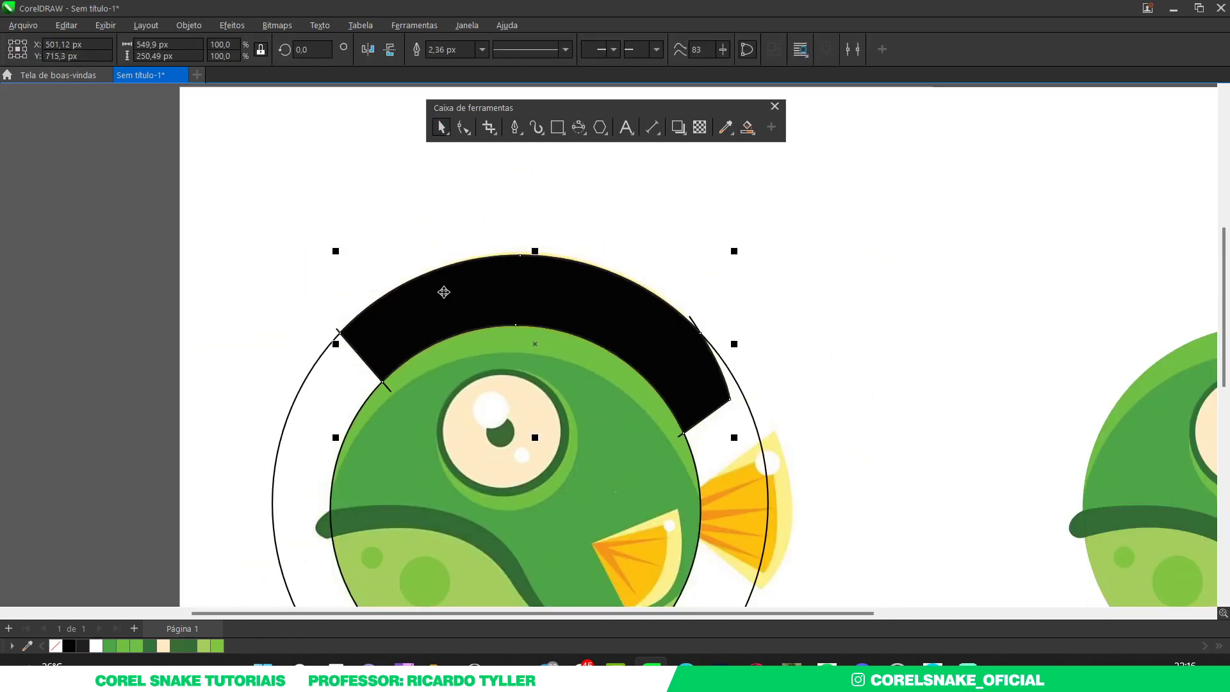
scroll(444, 292, down, 1)
key(Right)
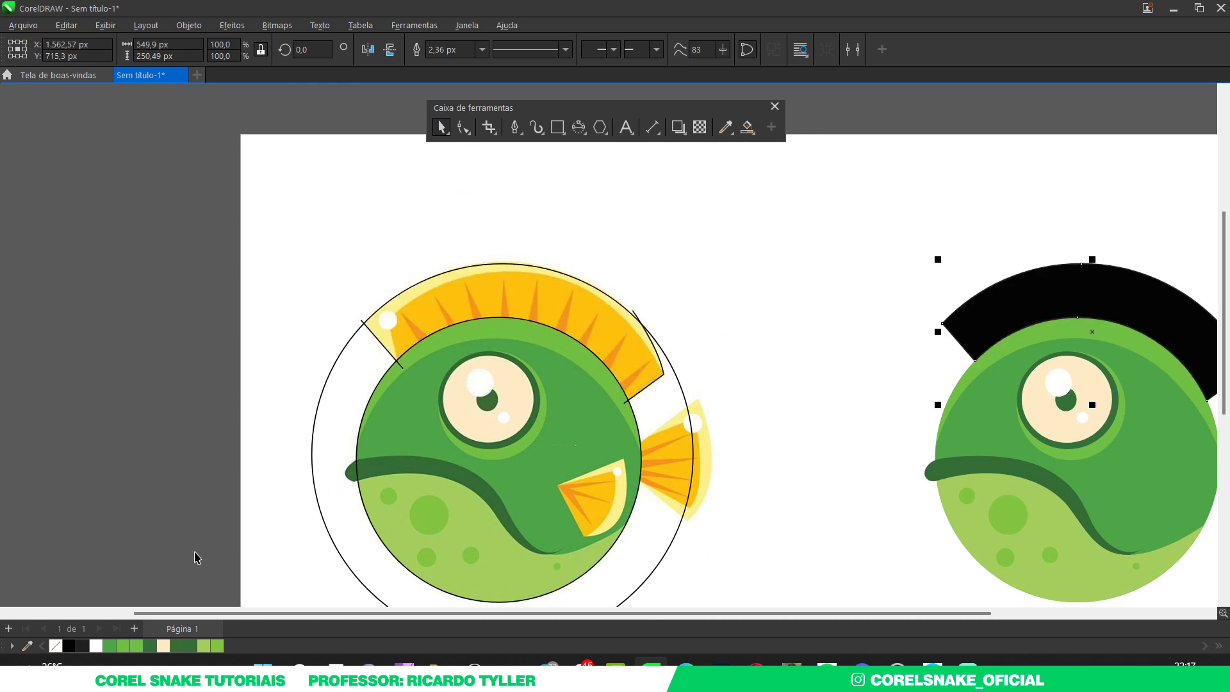
Step: Sample the reference fin's pale yellow edge, fill the moved fin shape with it, remove its outline and deselect it
click(26, 645)
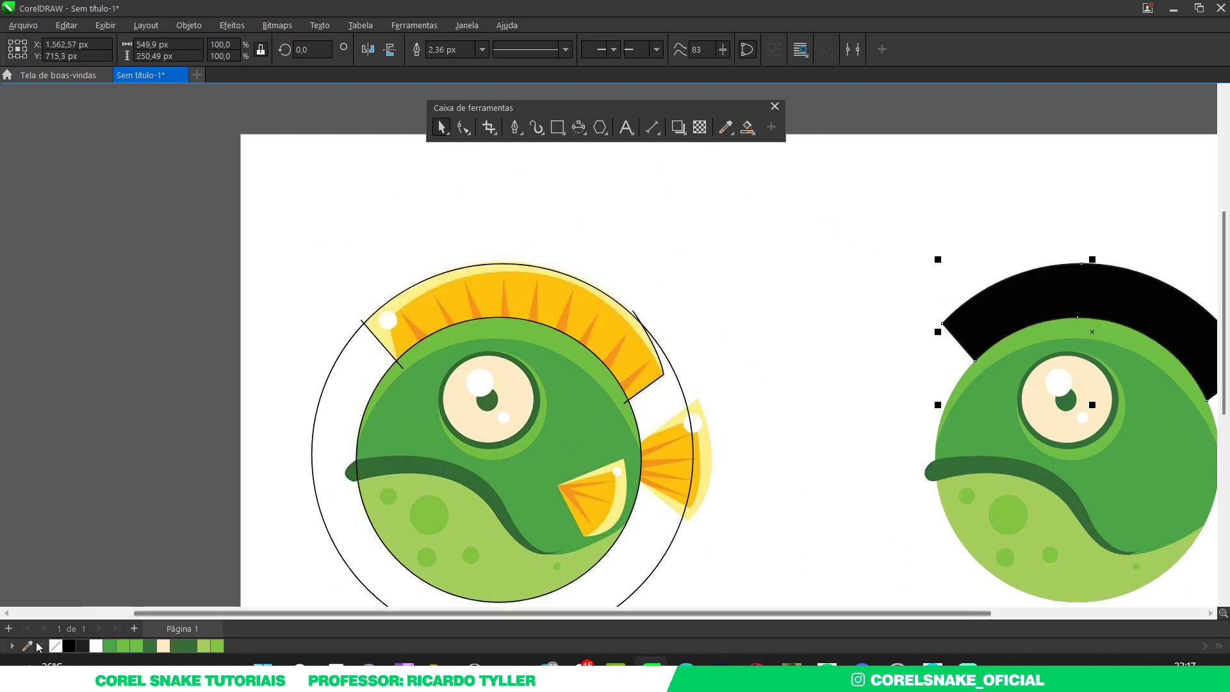
click(387, 331)
click(229, 646)
right_click(57, 647)
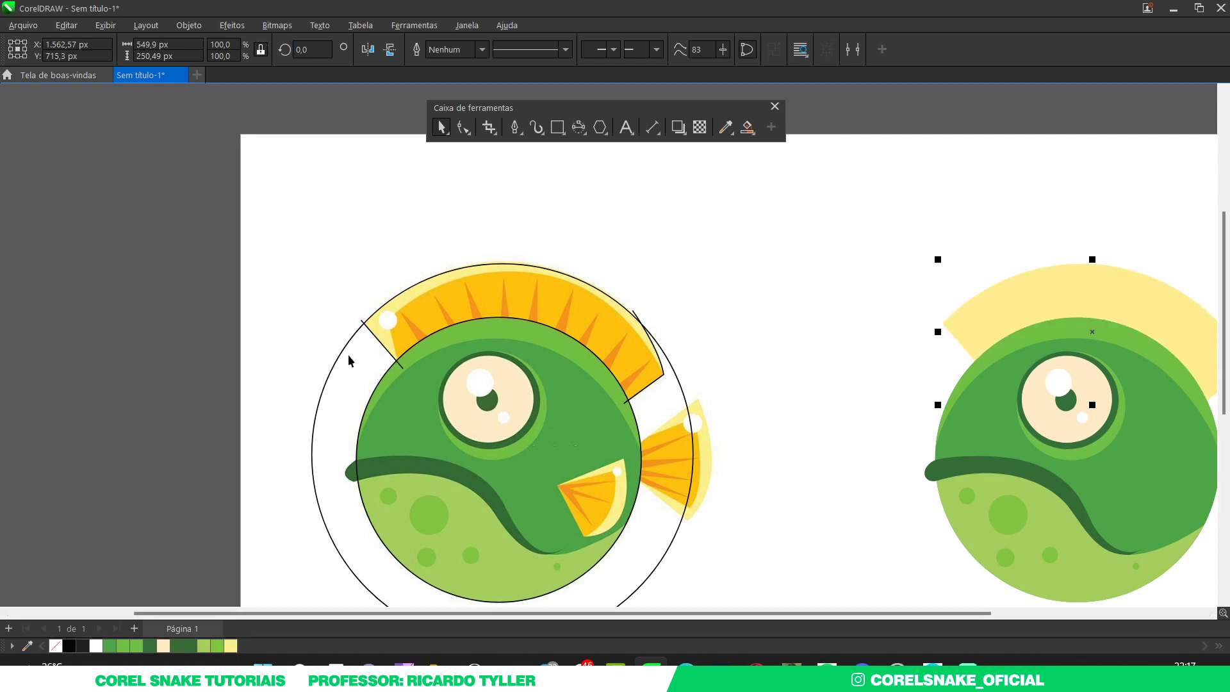
click(220, 330)
Step: Start the orange inner fin outline with a straight segment from the front line's intersection with the body to the white dot's centre
scroll(404, 318, up, 4)
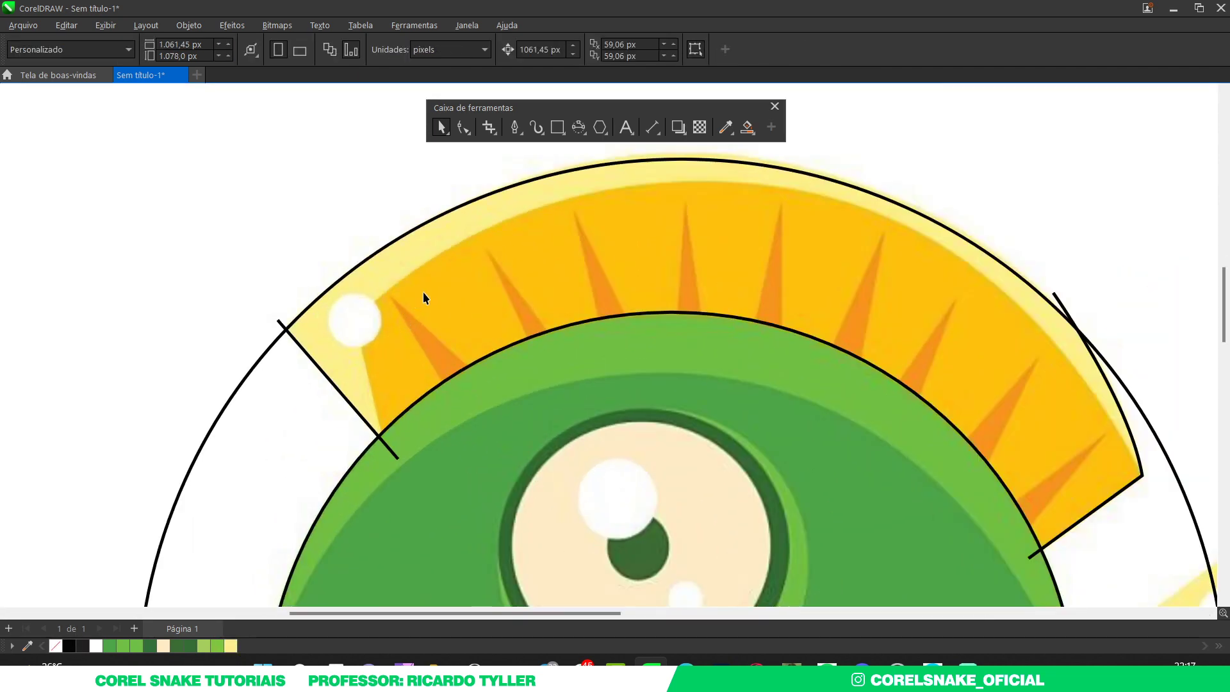
scroll(435, 320, down, 2)
scroll(549, 246, up, 2)
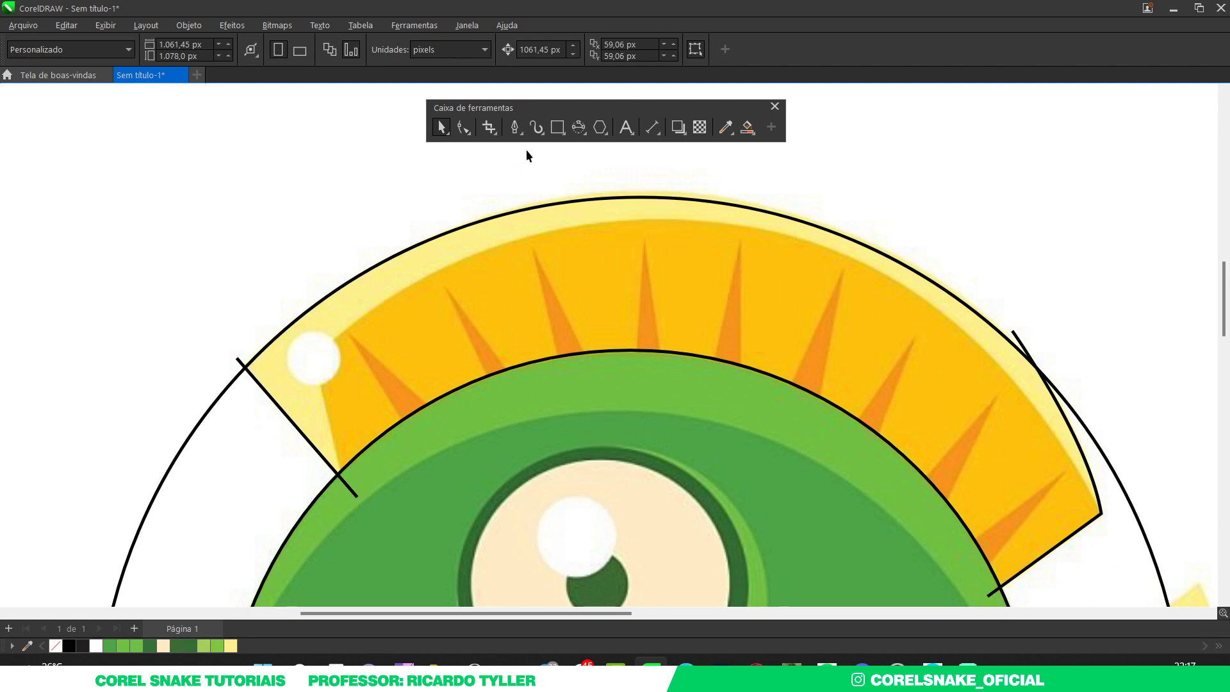
click(514, 126)
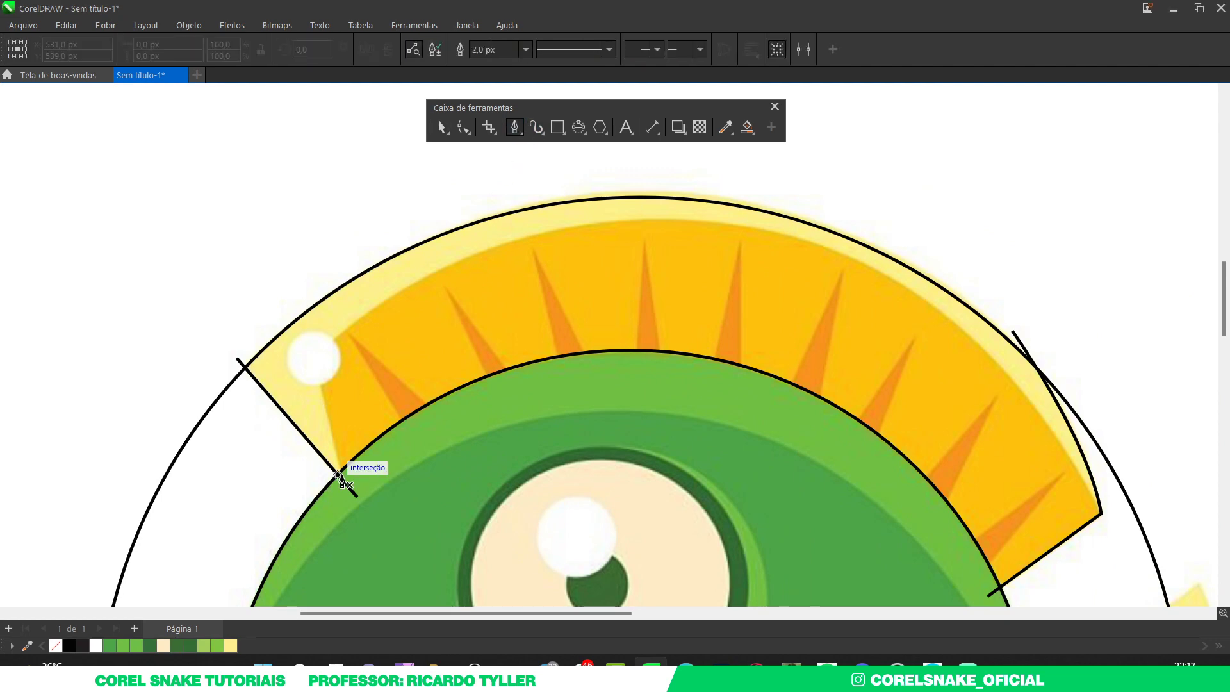
click(338, 475)
scroll(326, 365, up, 1)
scroll(327, 365, up, 1)
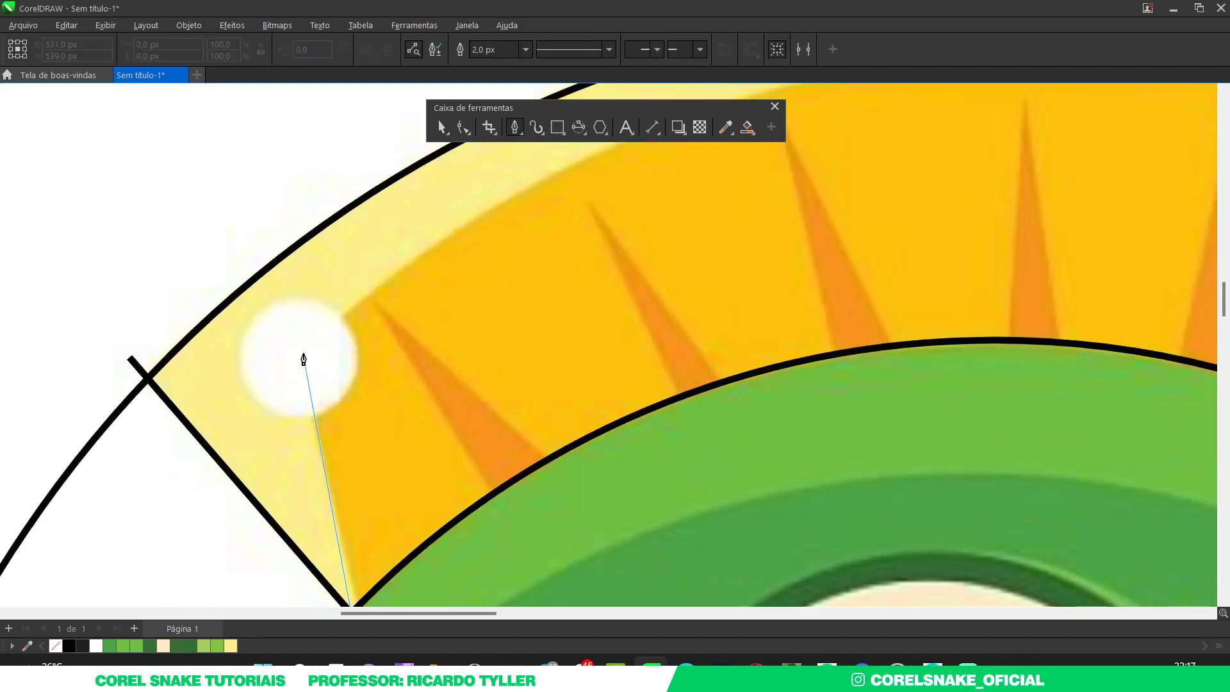
click(304, 360)
Step: Continue the inner fin outline in curves along the orange area's upper edge and finish it at the fin's rear corner
scroll(543, 316, down, 2)
scroll(506, 291, up, 2)
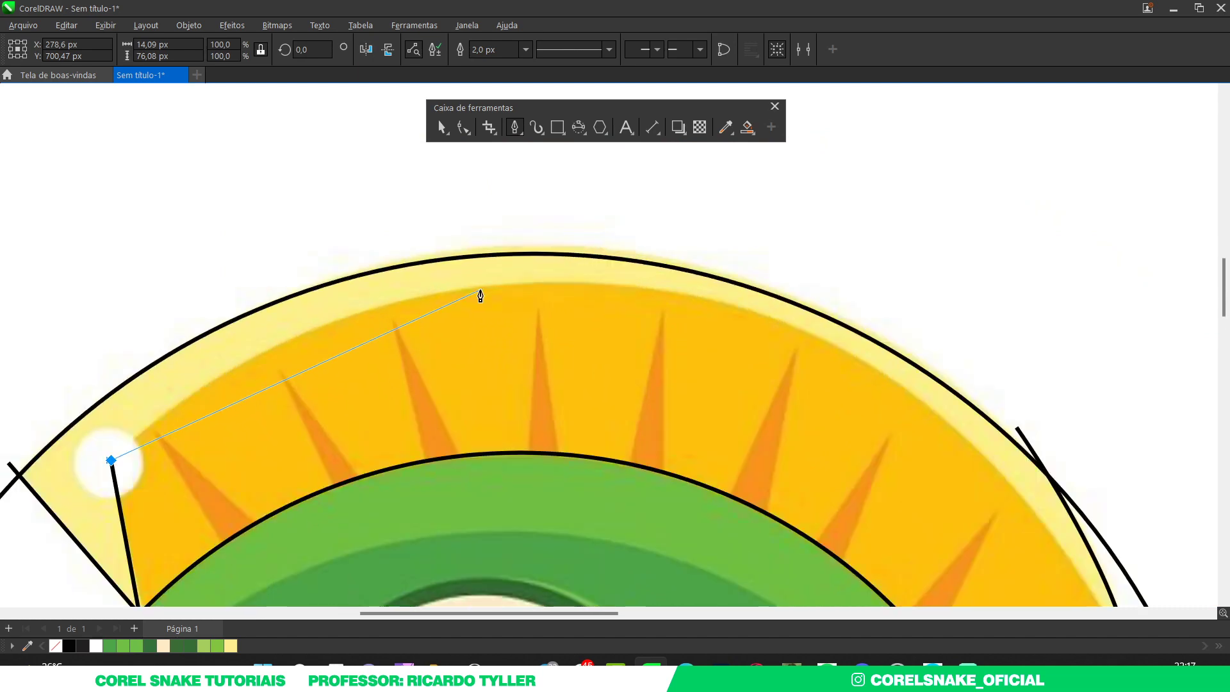
drag(480, 287, 718, 255)
scroll(909, 392, up, 1)
drag(903, 400, 970, 472)
scroll(936, 426, down, 3)
scroll(1025, 548, up, 3)
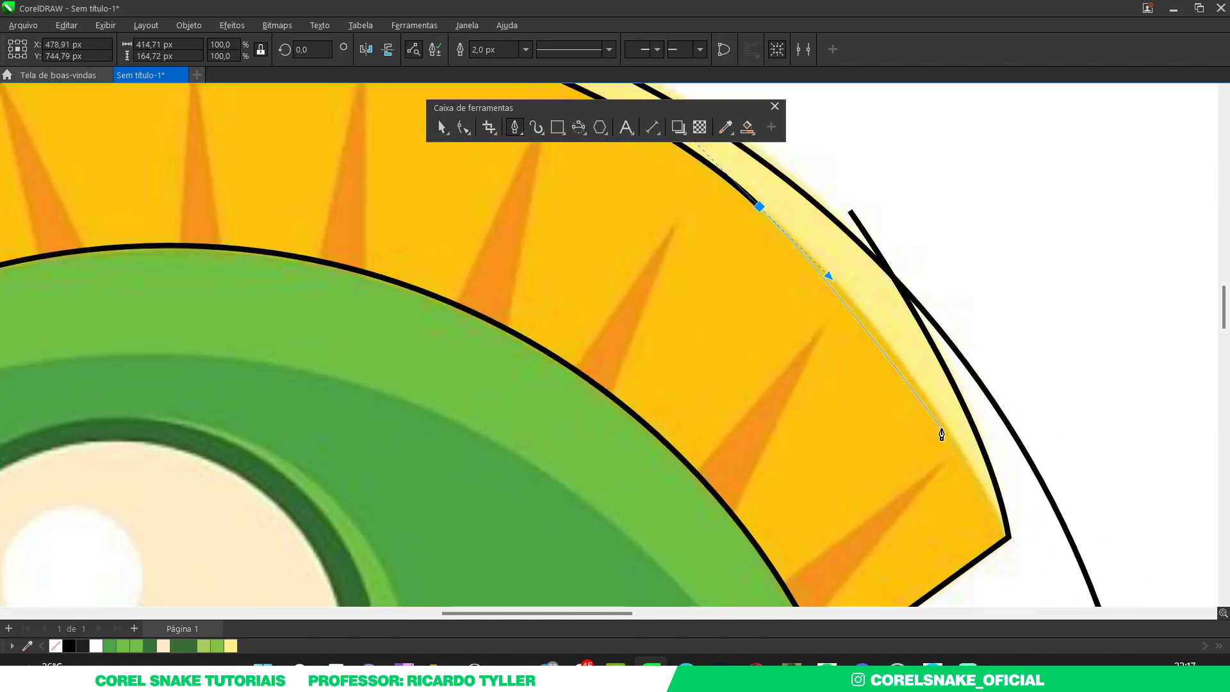
drag(946, 423, 985, 483)
double_click(1008, 537)
Step: Smart-fill the enclosed inner fin area and move the resulting shape 1061.45 px across onto the blank panel's fin
scroll(909, 463, down, 2)
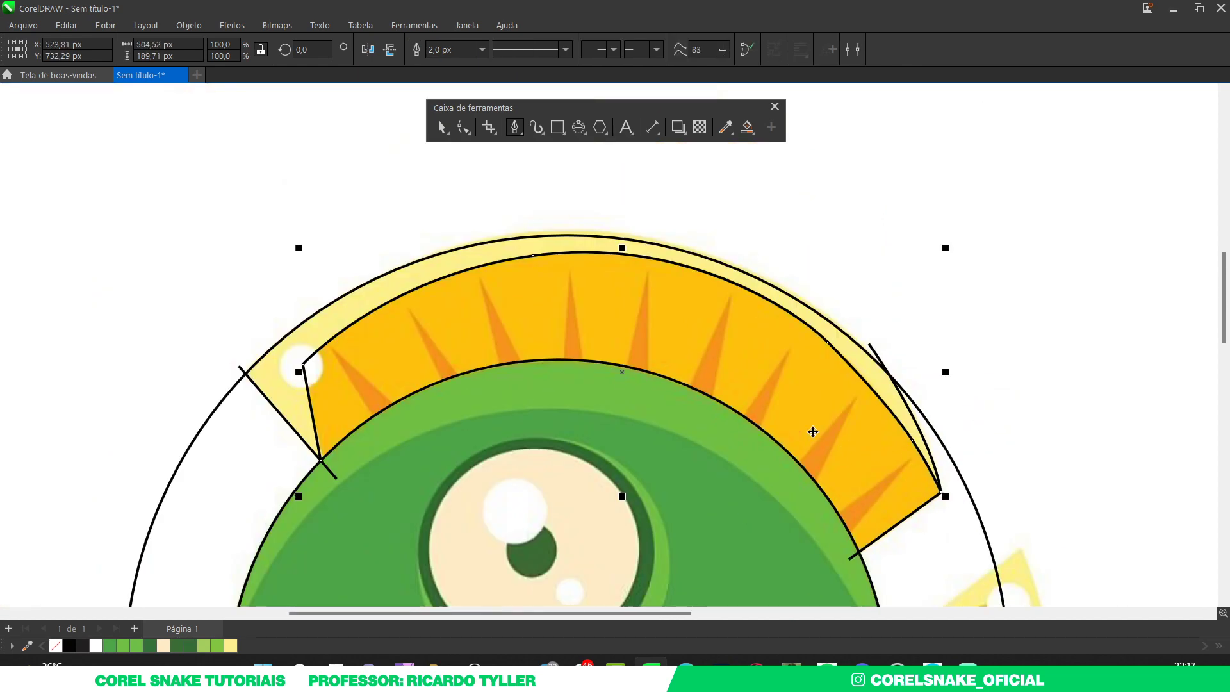
click(440, 127)
scroll(427, 298, down, 1)
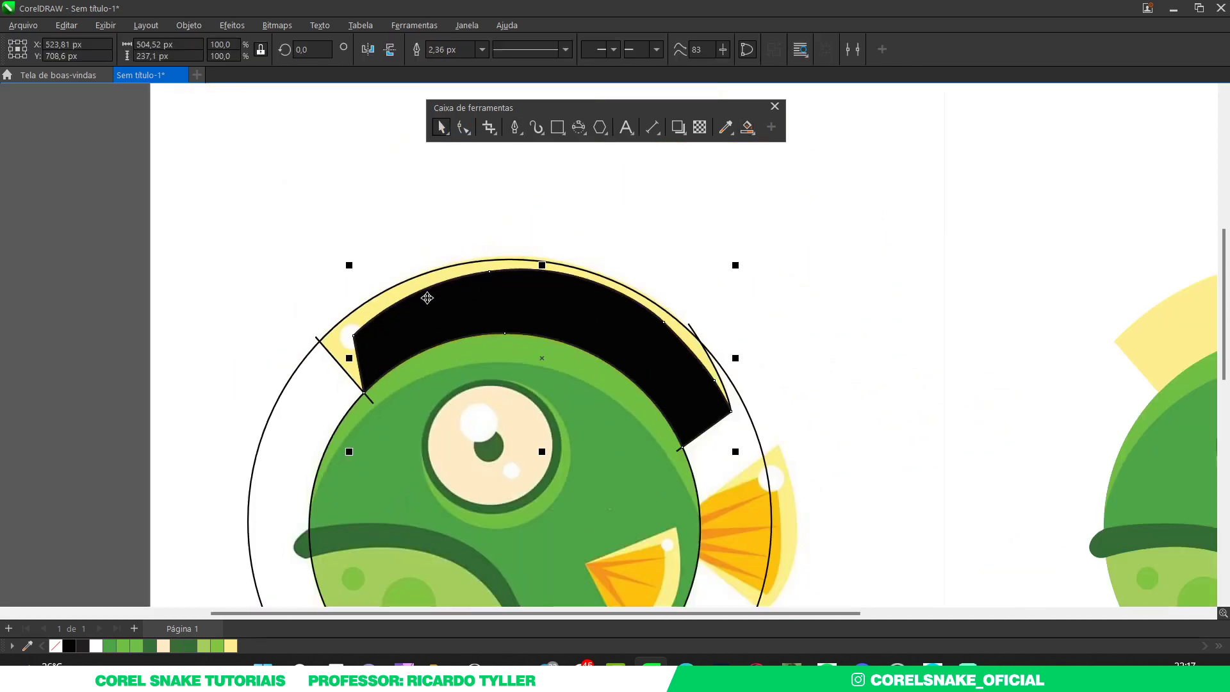
key(ctrl+z)
Step: Sample the reference fin's orange-yellow, fill the moved inner fin shape with it, remove its outline and deselect it
click(27, 646)
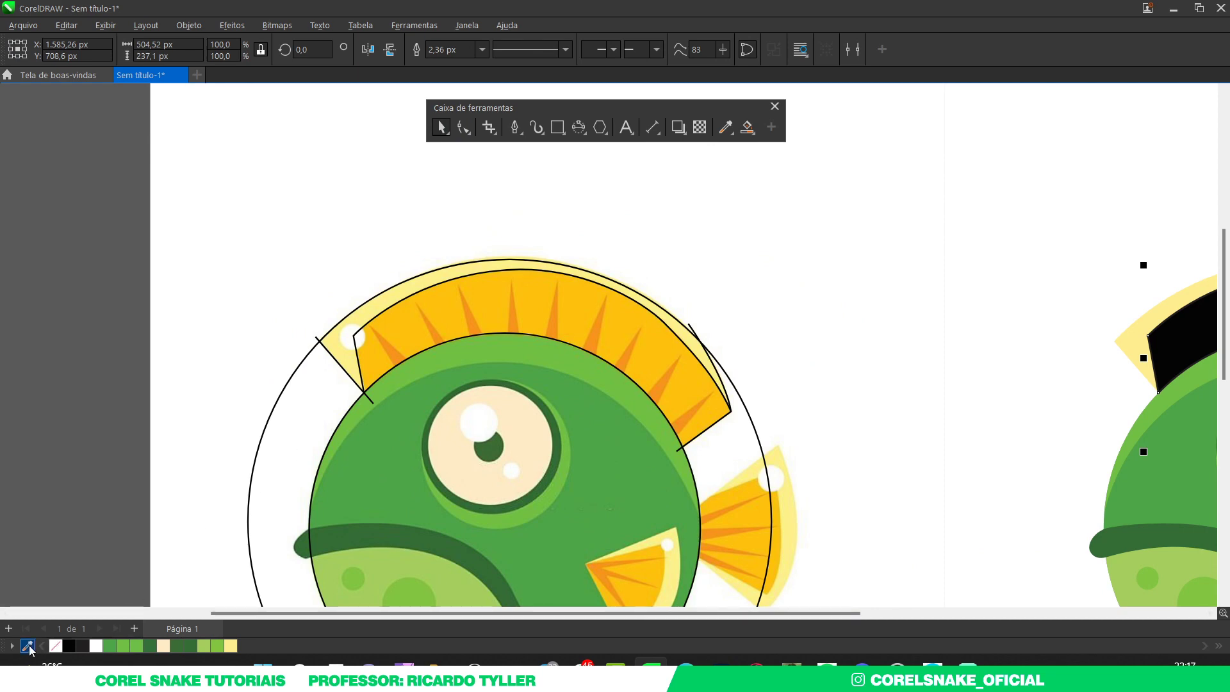
click(377, 344)
click(244, 646)
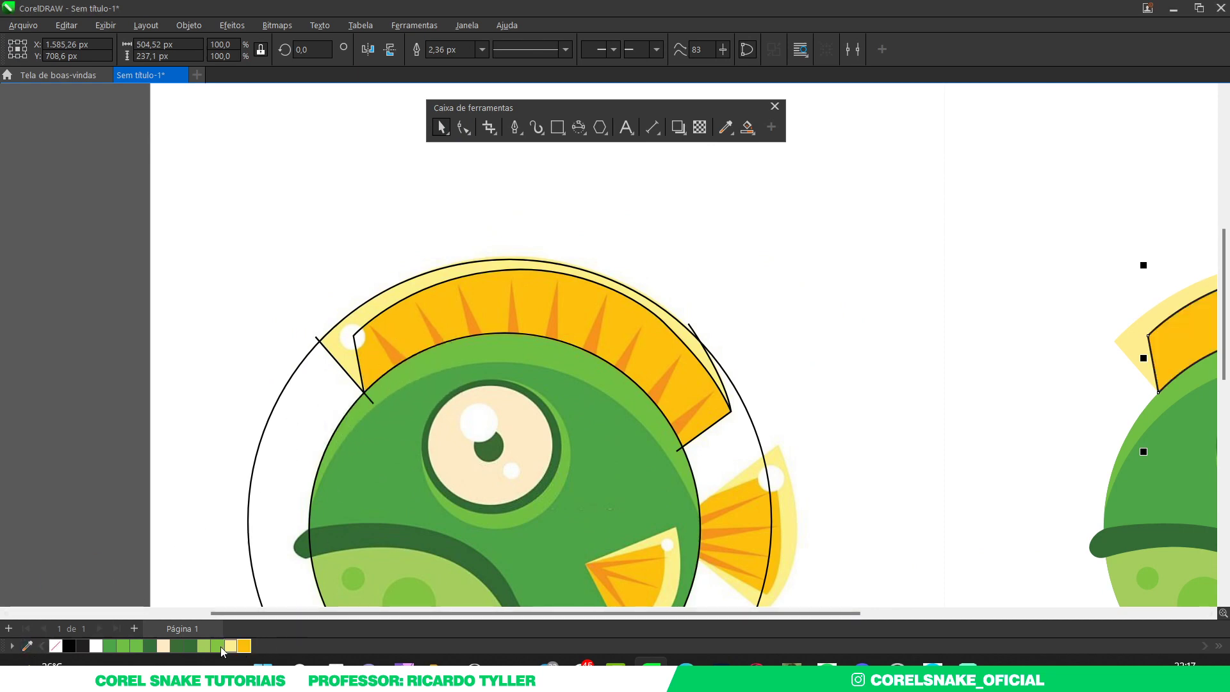
right_click(56, 646)
click(121, 364)
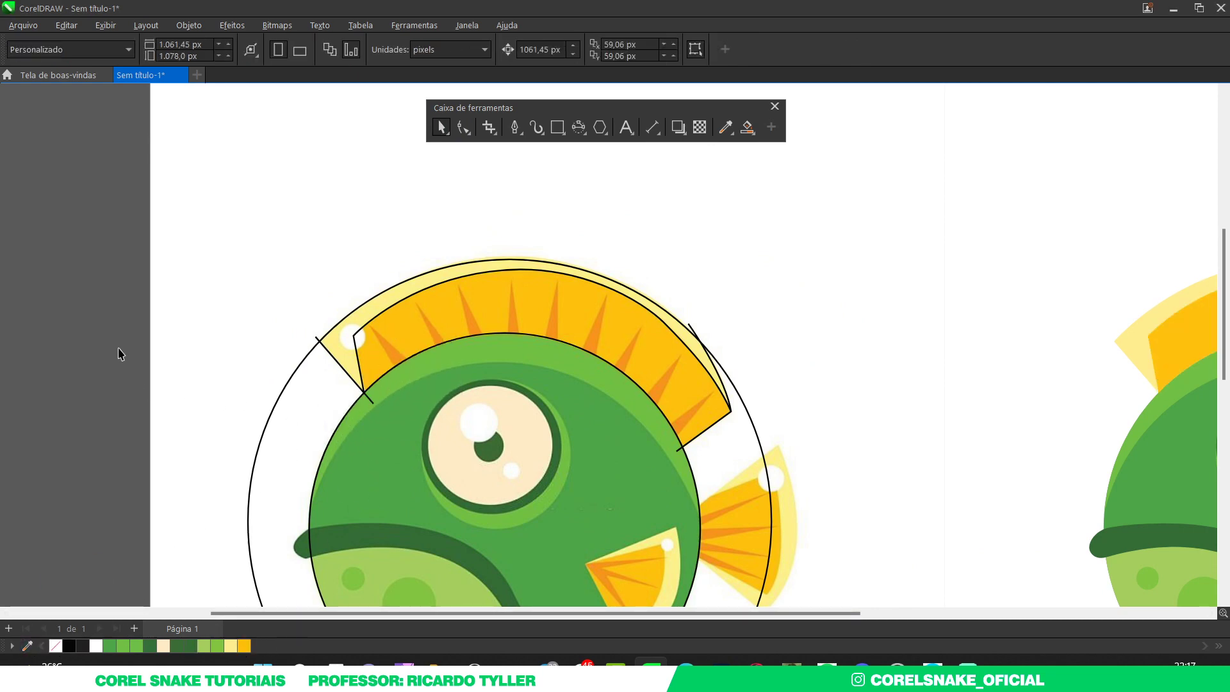
Step: Draw a circle about 34 px across over the white dot at the dorsal fin's front corner
scroll(299, 318, up, 5)
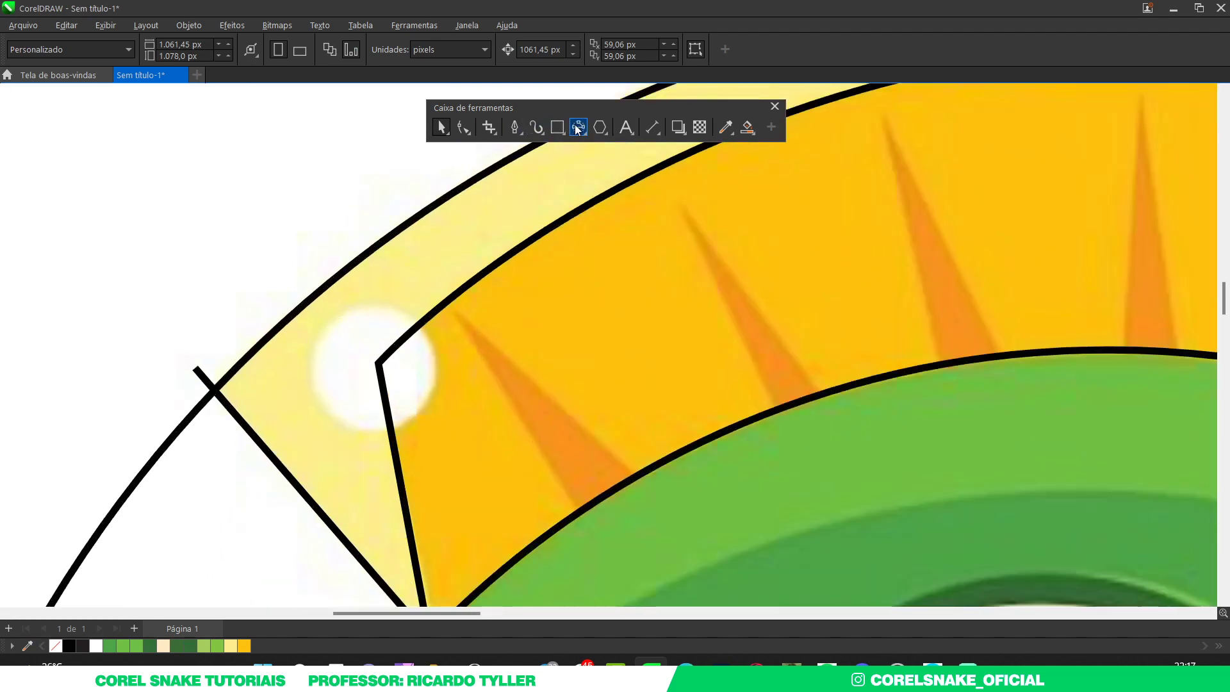
click(578, 127)
click(588, 149)
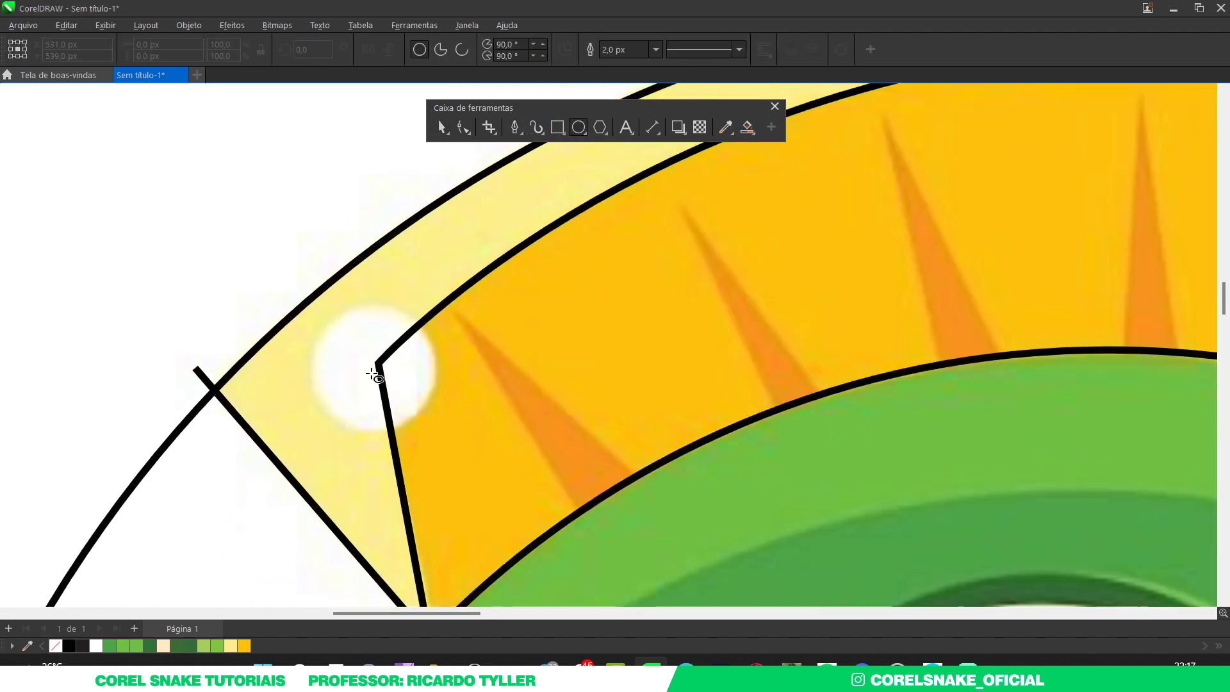
drag(373, 370, 324, 308)
key(space)
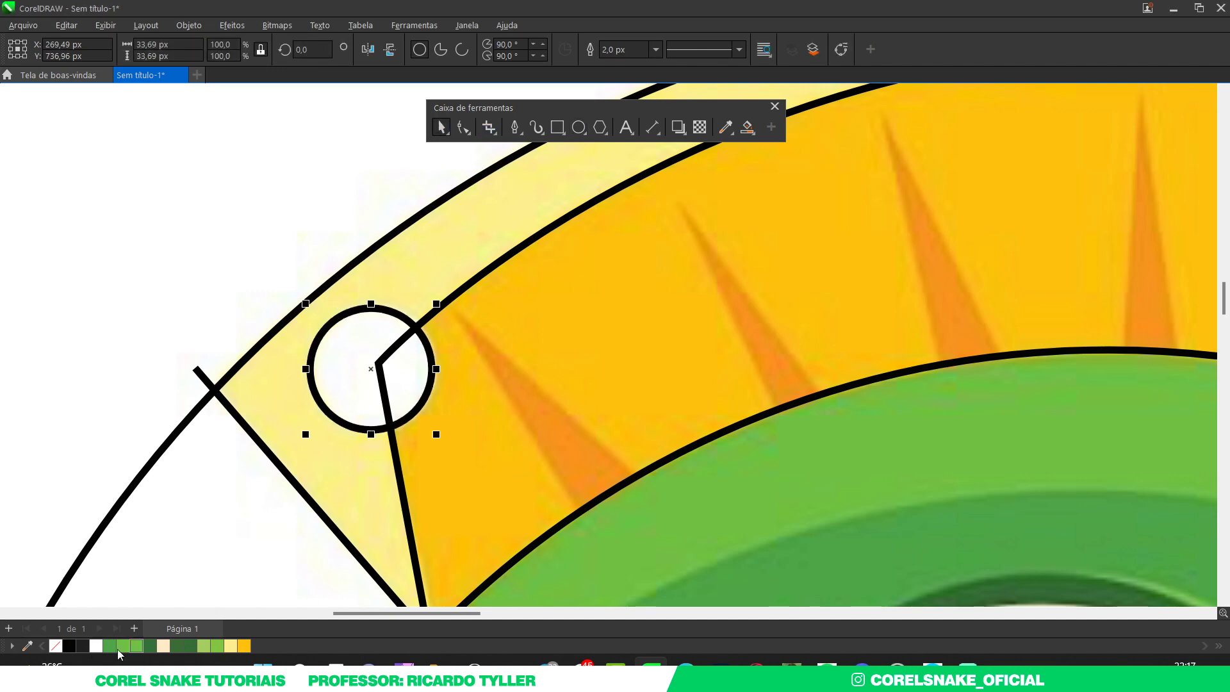
Step: Fill the dot circle with white, remove its outline and move it 1061.45 px across onto the blank panel's fin
click(94, 647)
right_click(56, 647)
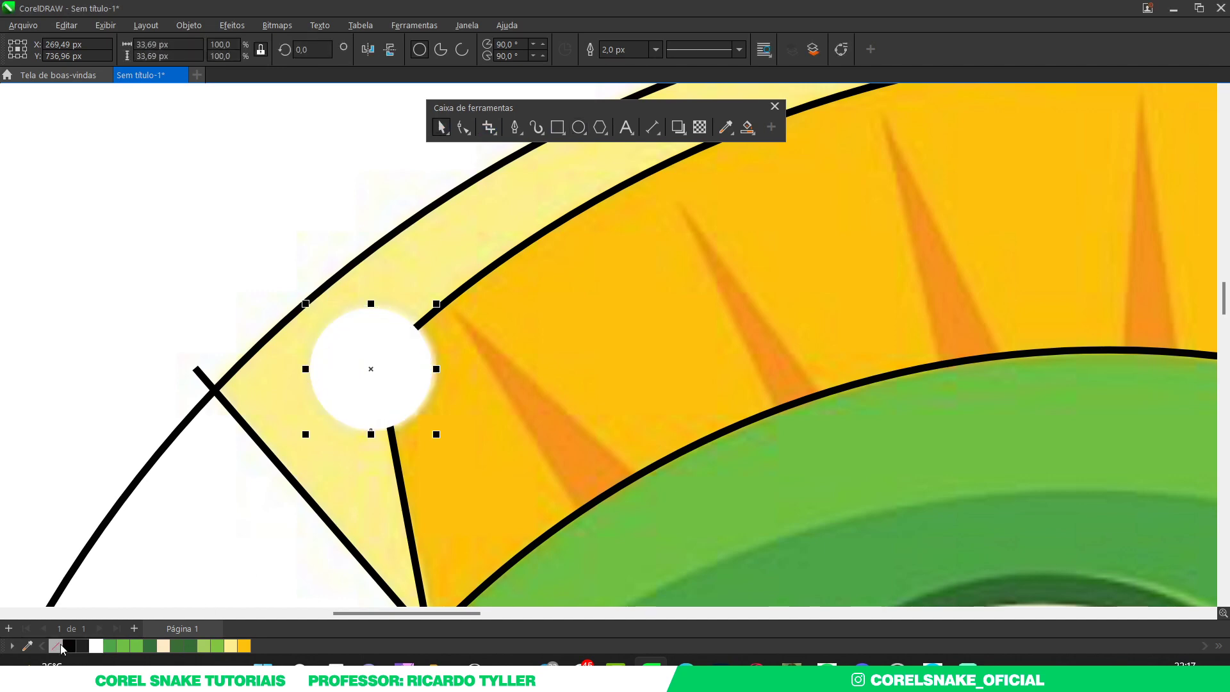
scroll(285, 448, down, 5)
key(Right)
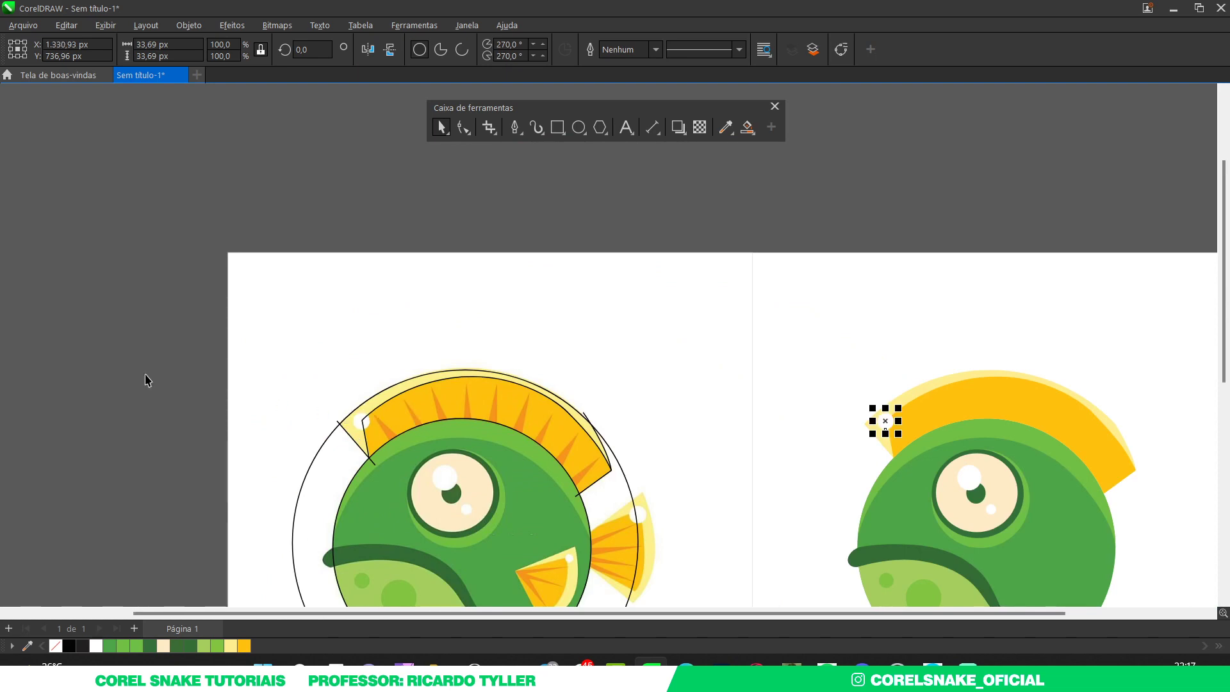
click(277, 425)
Step: Trace the dorsal fin's frontmost orange stripe as a closed triangle, about 48 by 68 px, with its base overlapping the body
scroll(277, 425, up, 6)
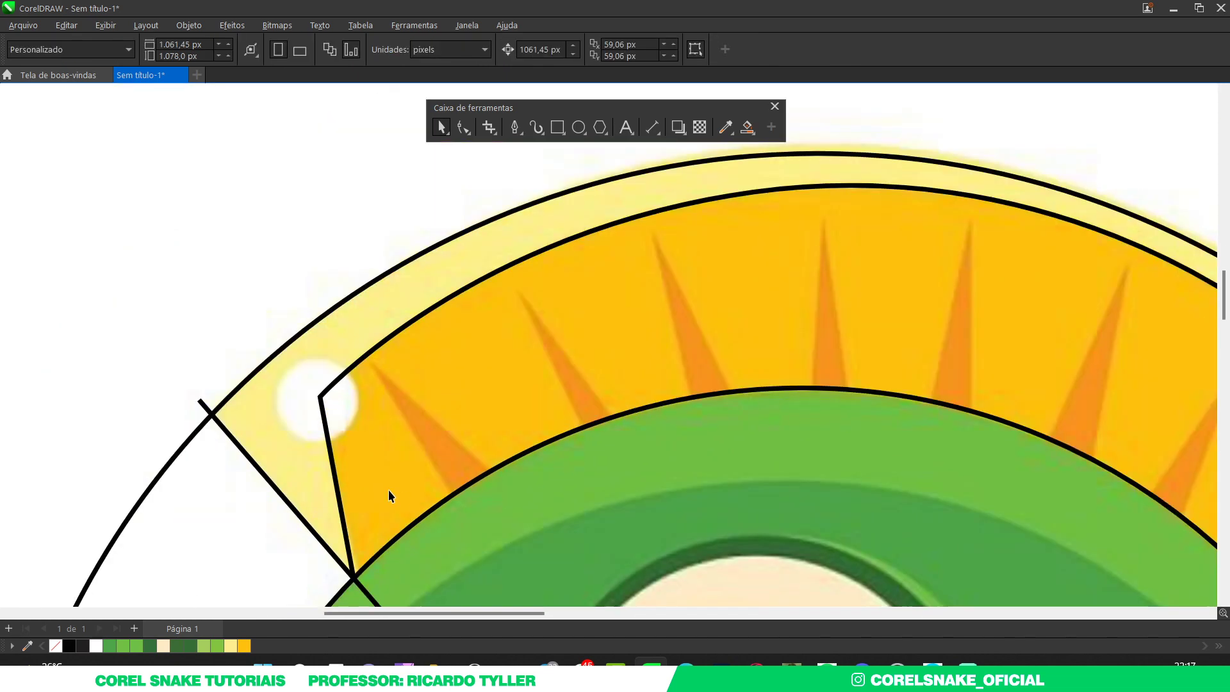
scroll(455, 485, up, 1)
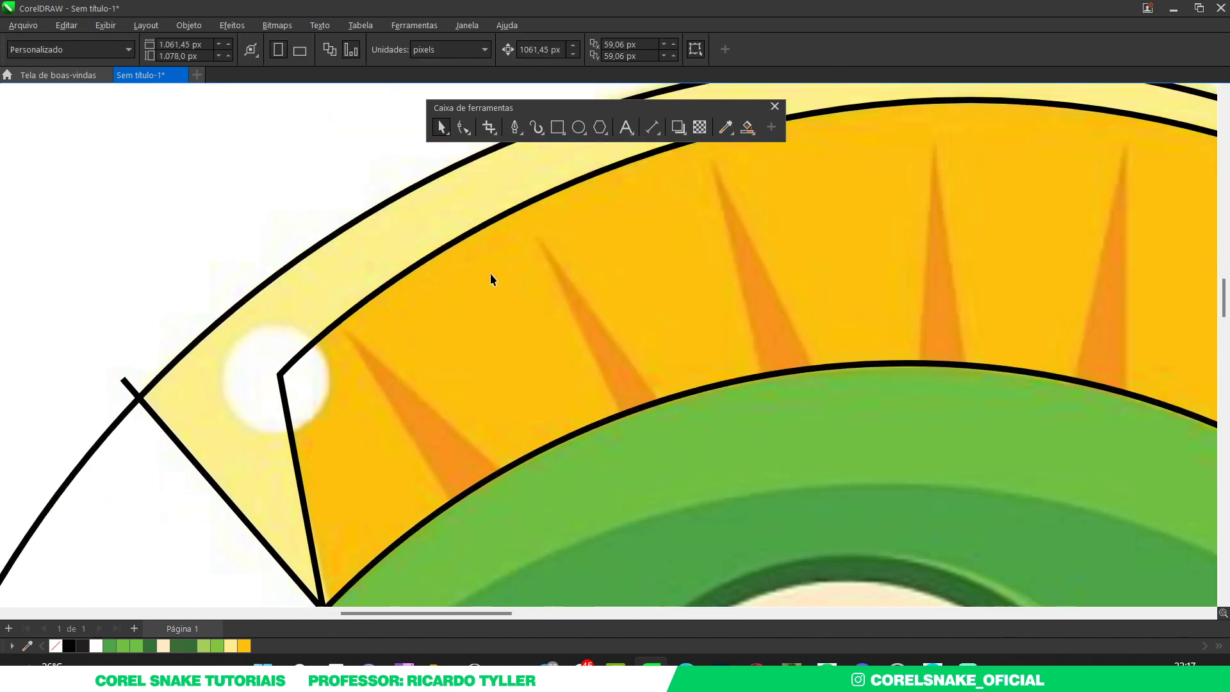
click(514, 127)
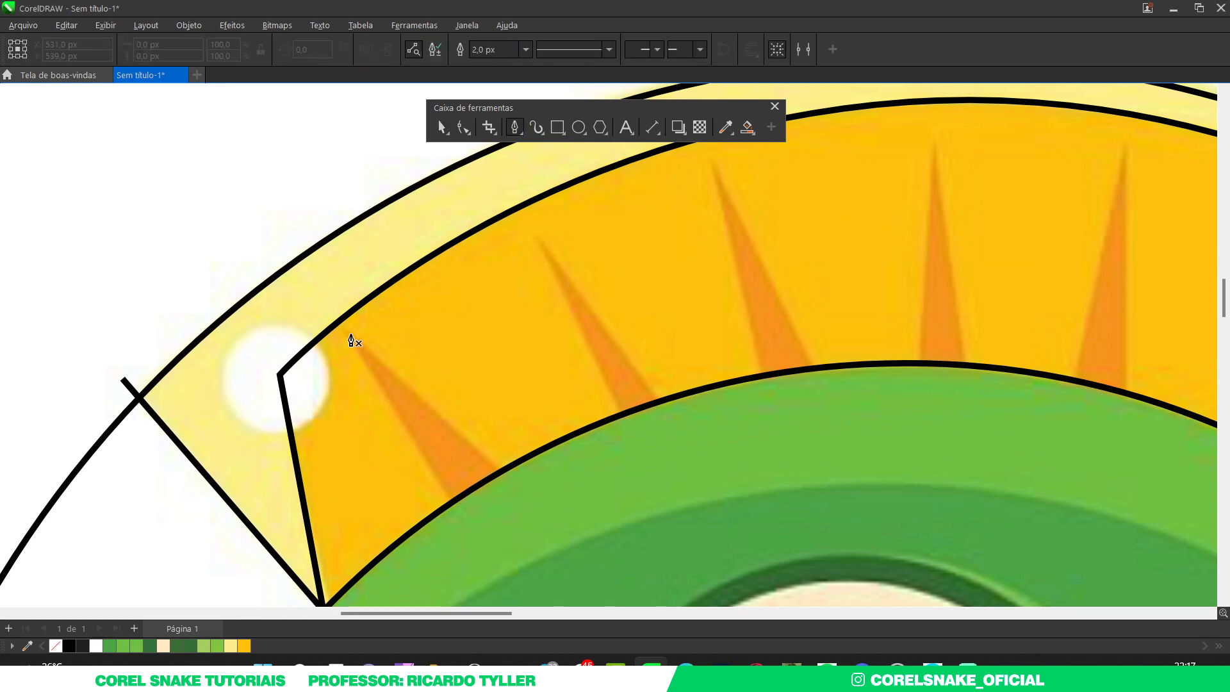
click(472, 545)
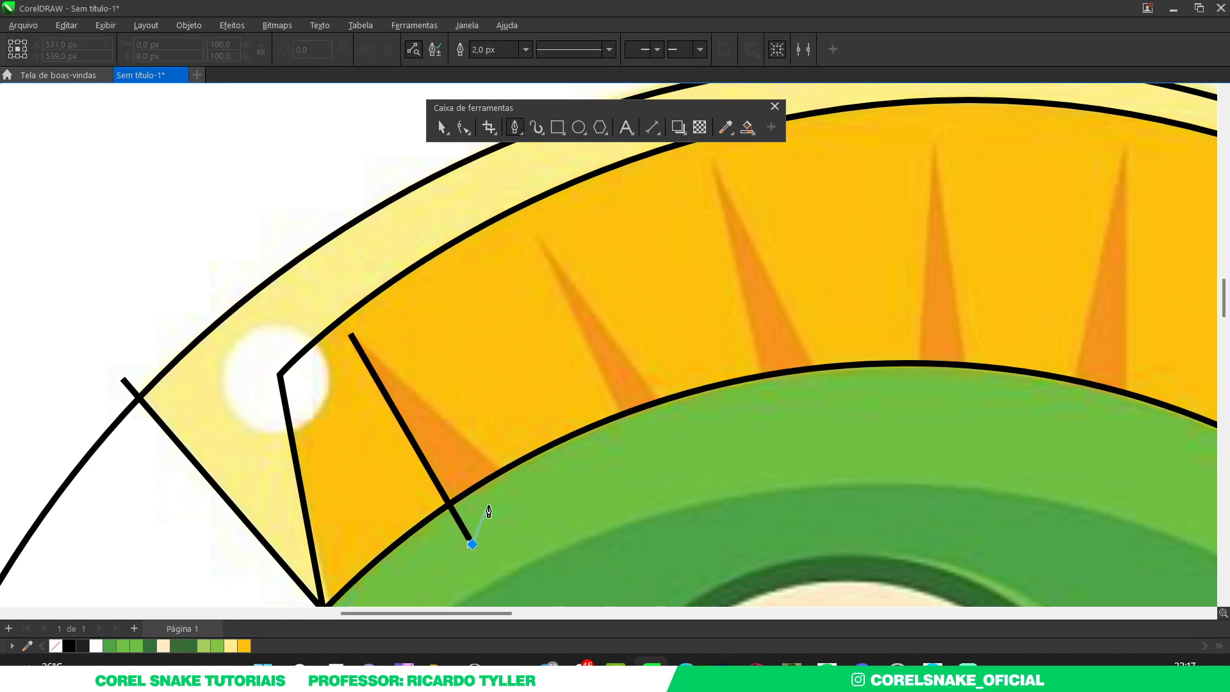
click(499, 473)
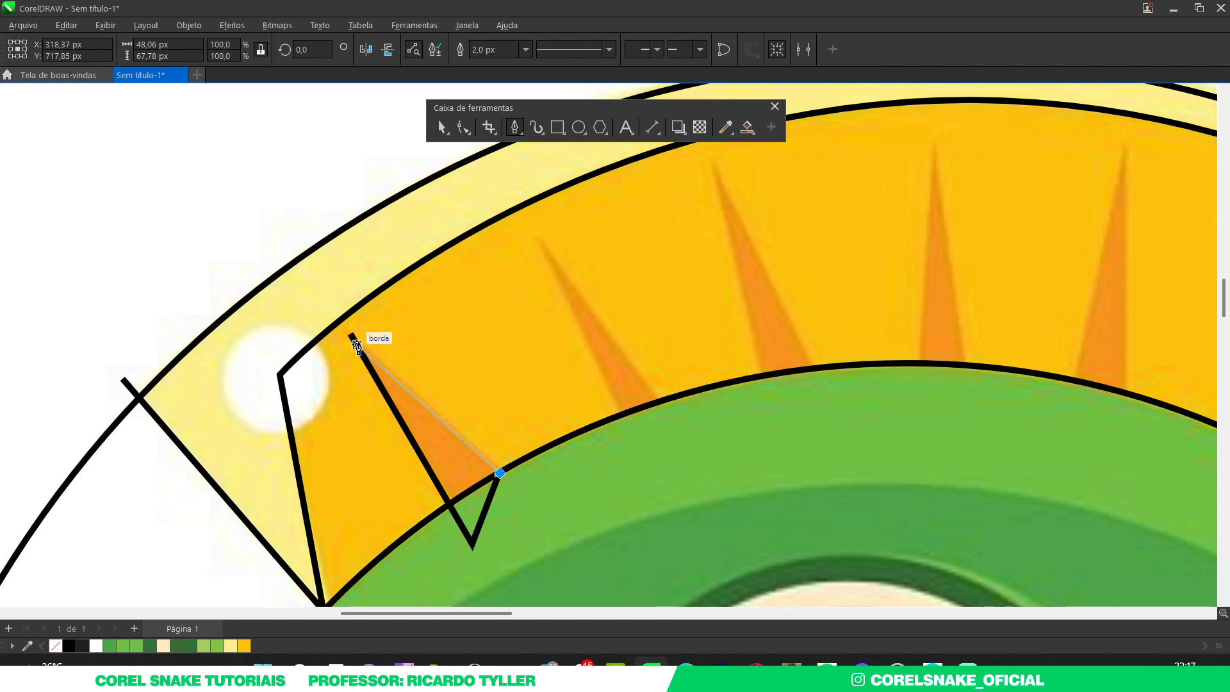
click(342, 323)
Step: Trace the dorsal fin's second stripe from the front as a closed shape, about 38 by 63 px, with its base overlapping the body
scroll(480, 433, down, 2)
scroll(549, 365, up, 3)
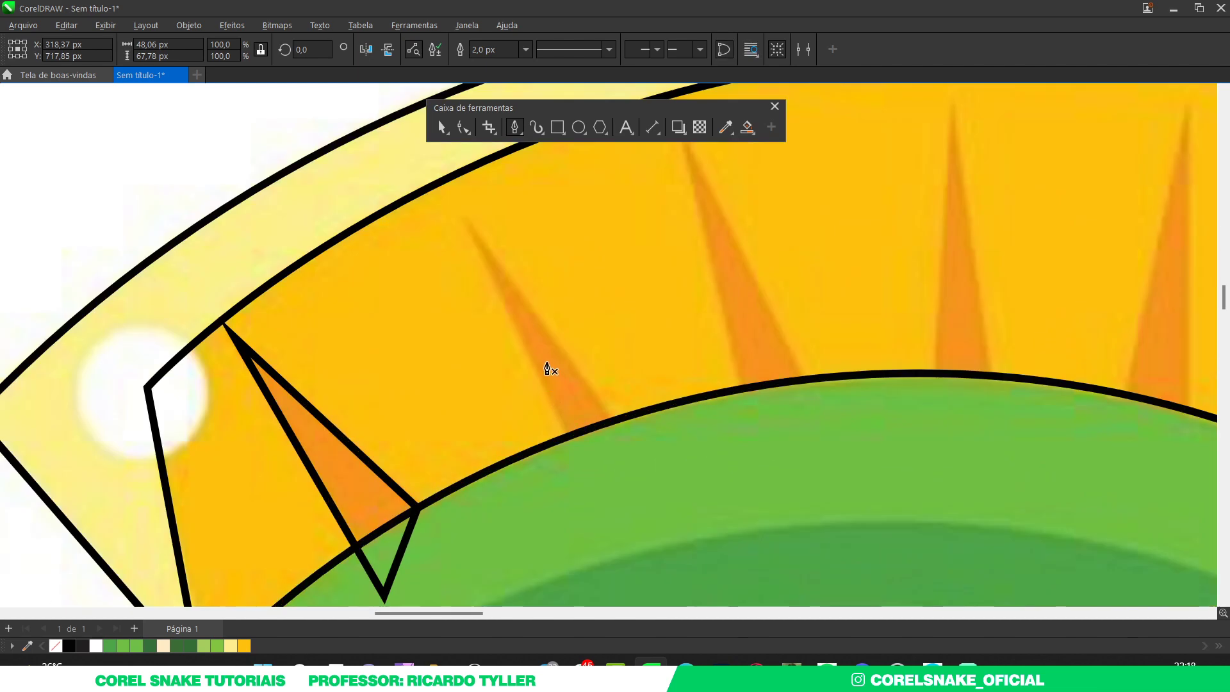
click(445, 182)
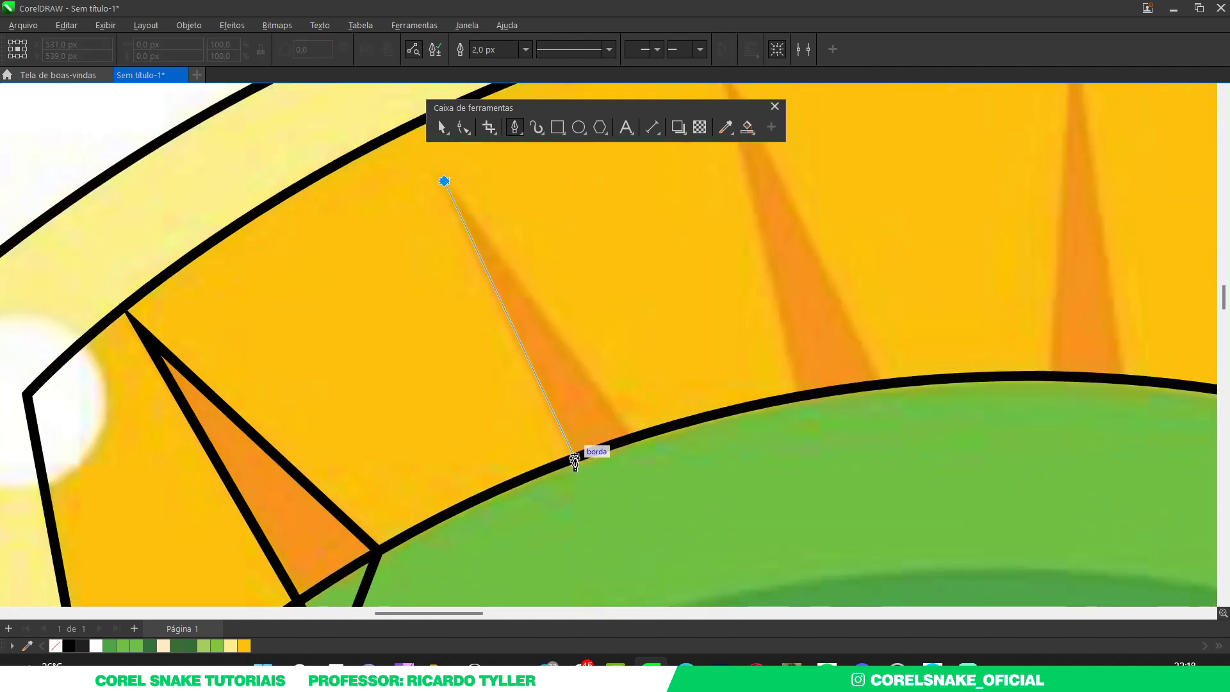
click(573, 456)
click(618, 495)
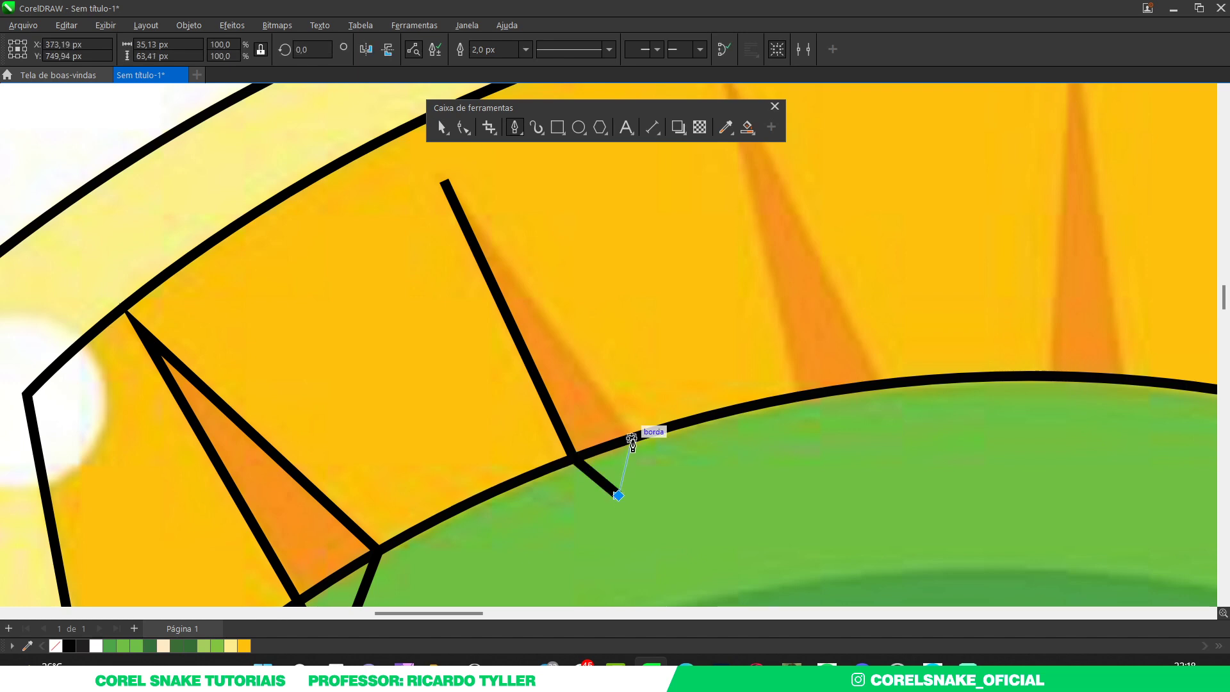
click(631, 438)
click(445, 181)
Step: Trace the dorsal fin's third stripe from the front as a closed shape about 32 by 76 px, its base reaching into the body
scroll(448, 242, down, 3)
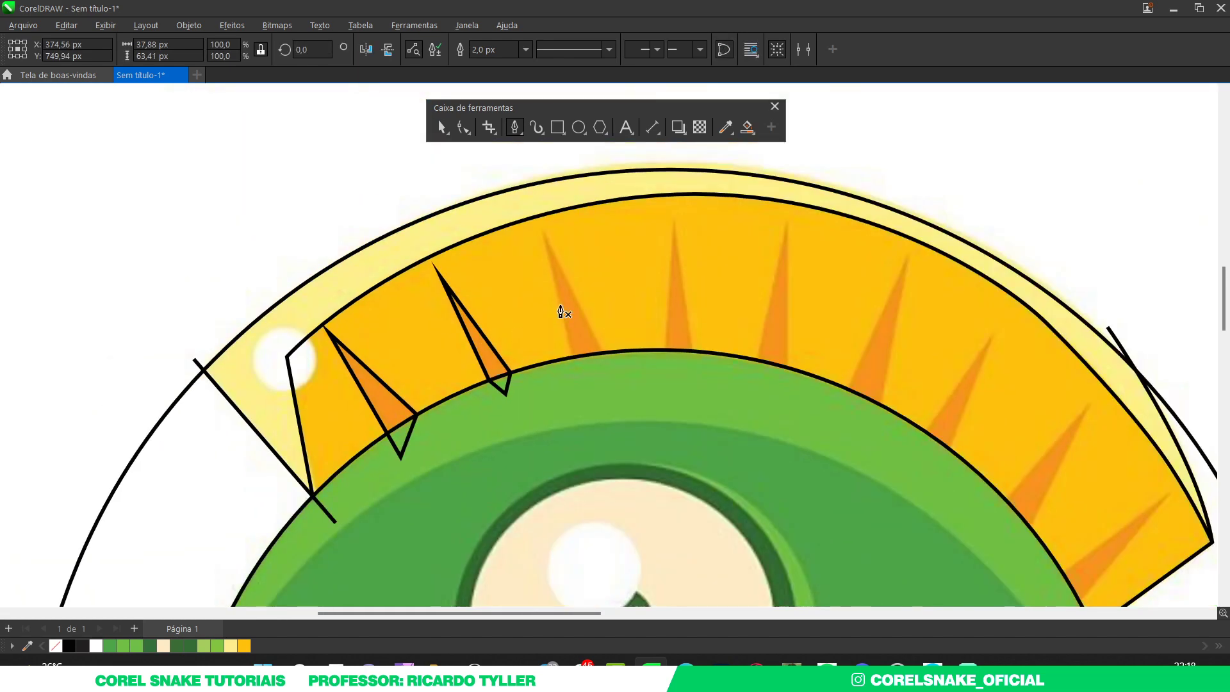
scroll(530, 246, up, 3)
click(522, 191)
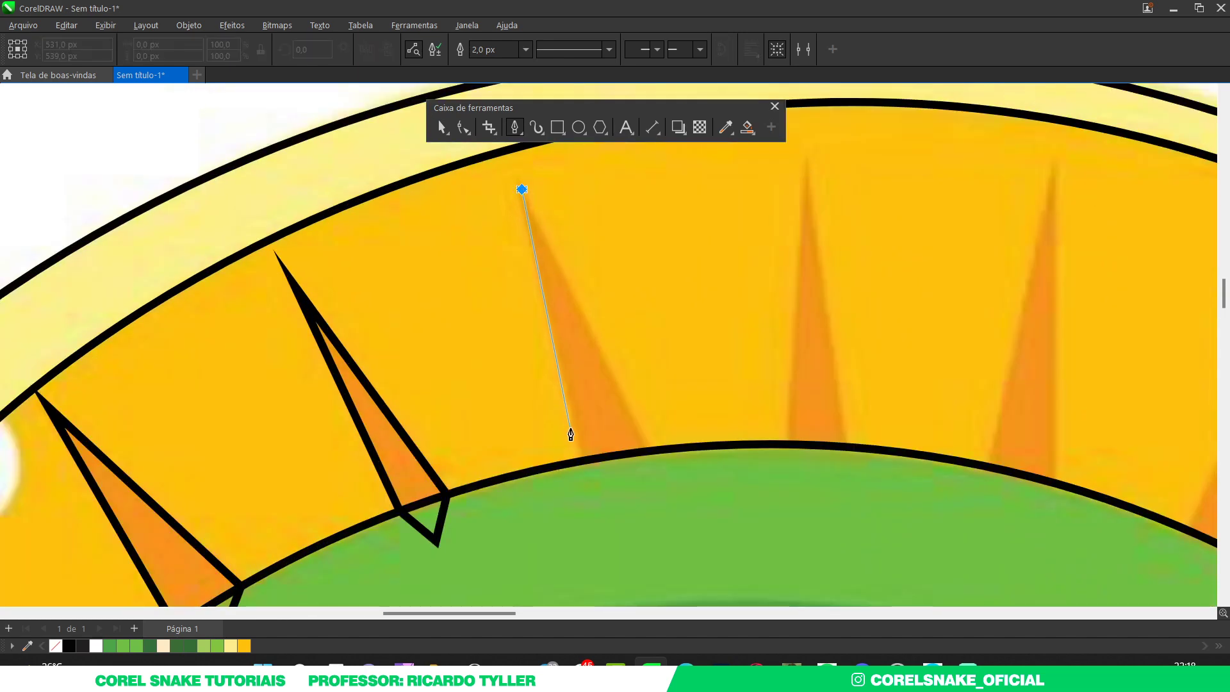
click(580, 459)
click(611, 496)
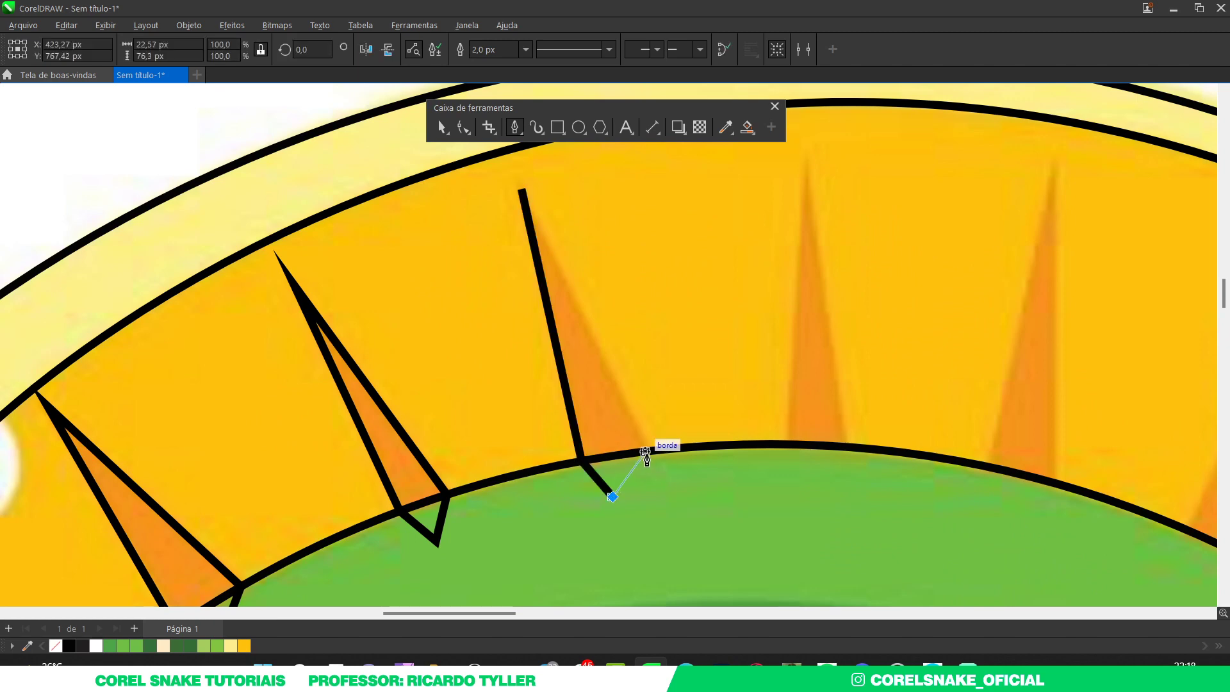
click(649, 451)
click(524, 191)
Step: Trace the narrow fourth stripe of the dorsal fin as a closed shape about 14 by 79 px, its base overlapping the body
scroll(653, 363, down, 3)
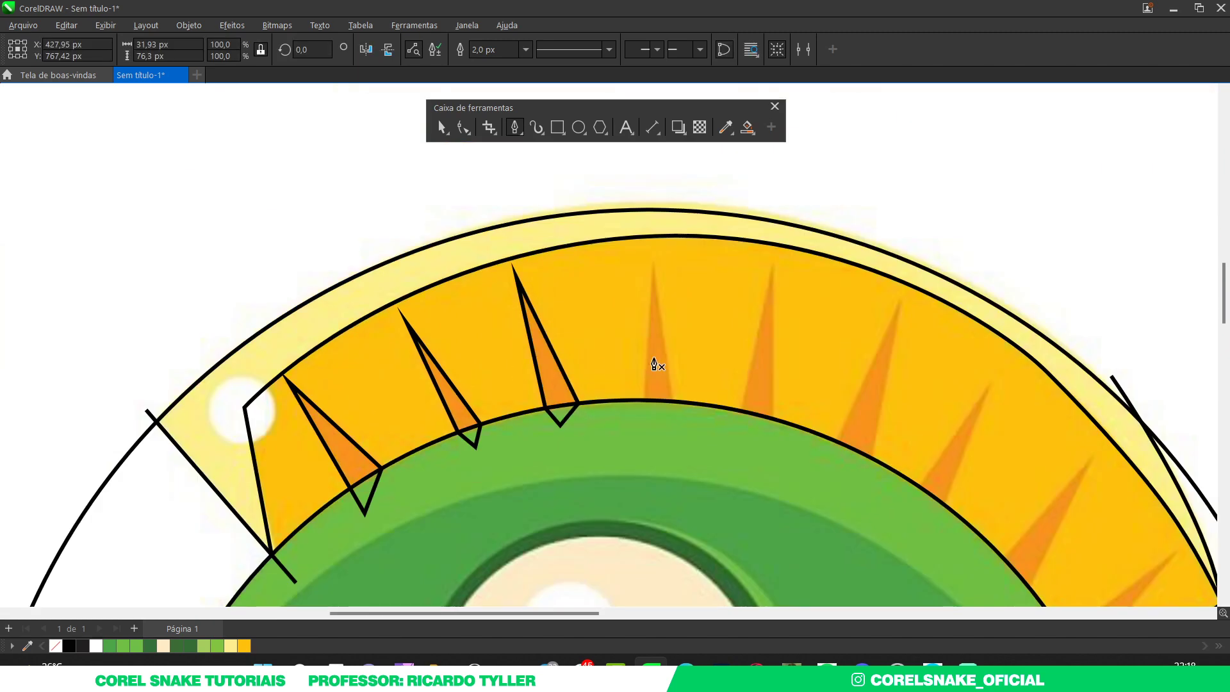
scroll(651, 277, up, 3)
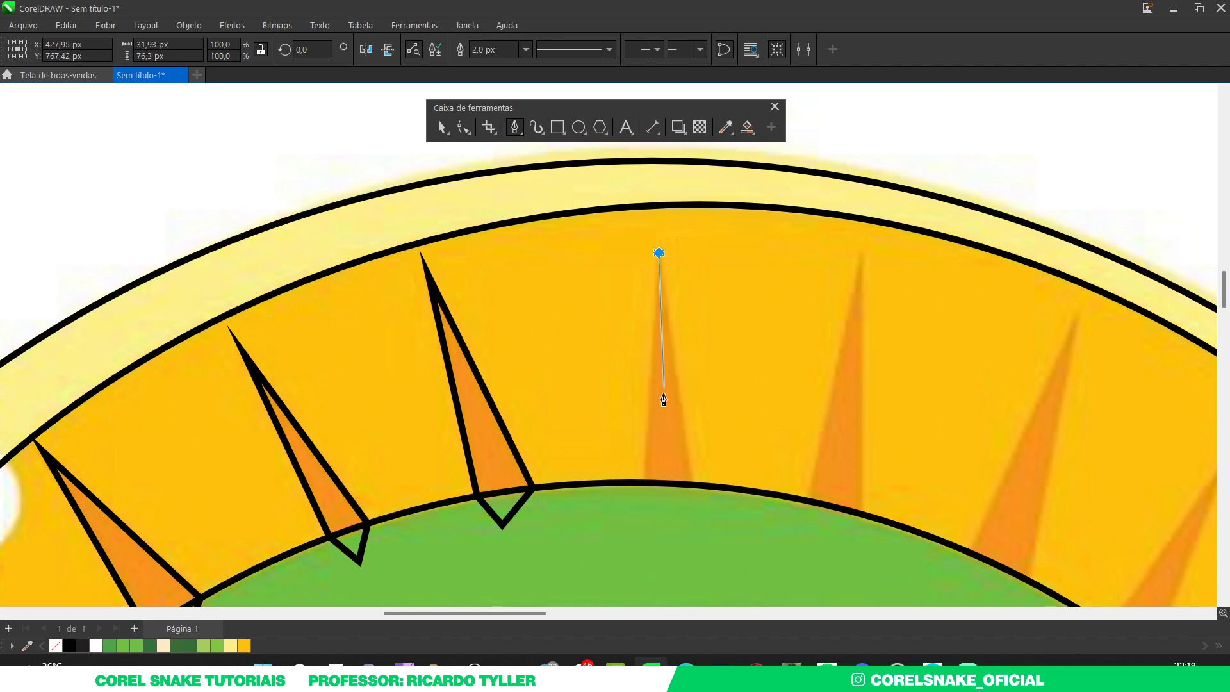
click(643, 482)
click(654, 511)
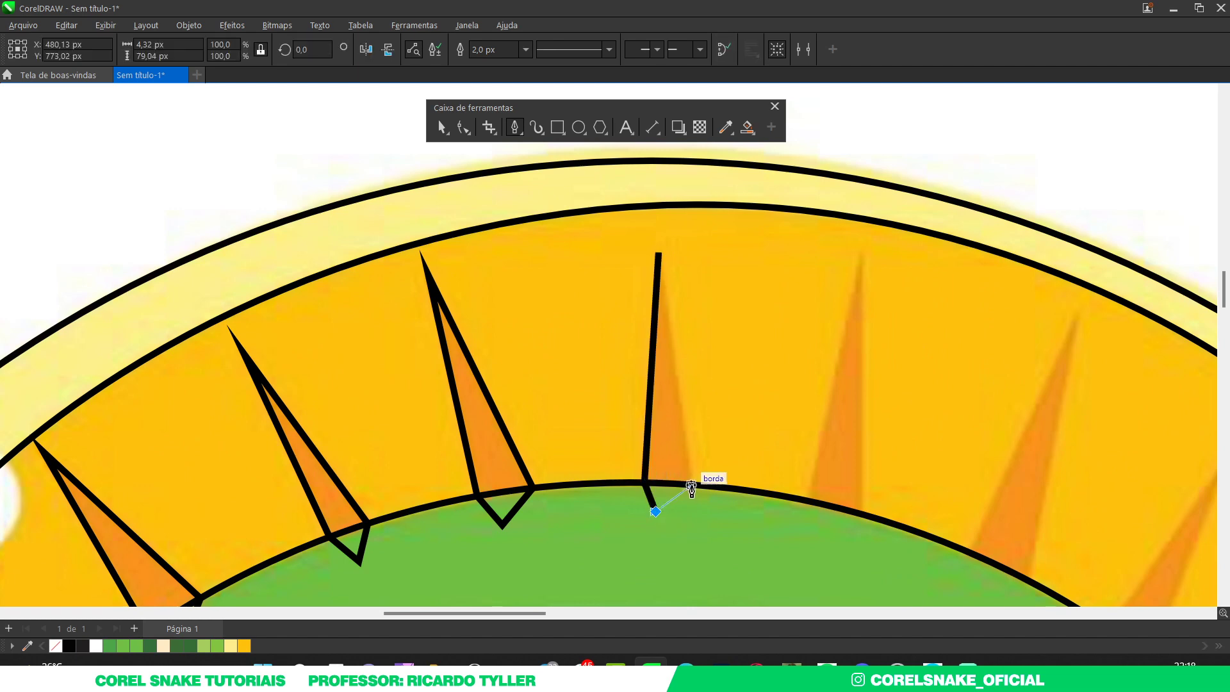
click(691, 488)
click(658, 253)
Step: Trace the dorsal fin's fifth stripe as a closed shape about 17 by 88 px, with its base point inside the body
scroll(695, 424, down, 1)
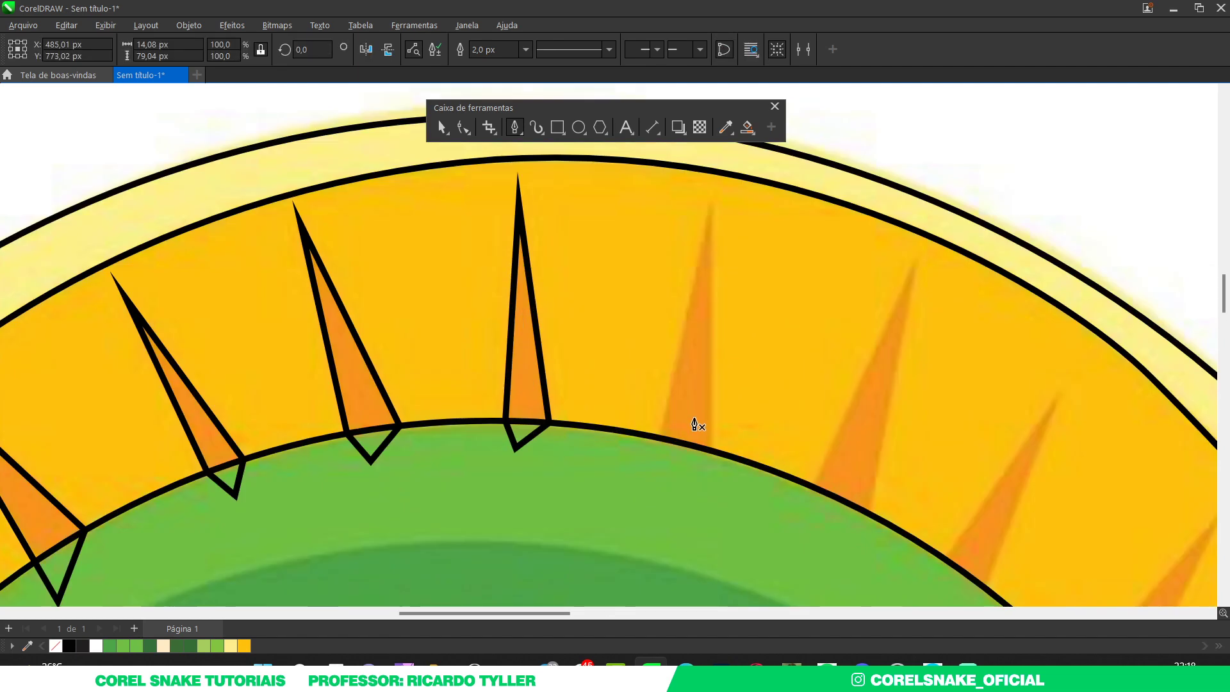
scroll(694, 424, up, 1)
click(651, 446)
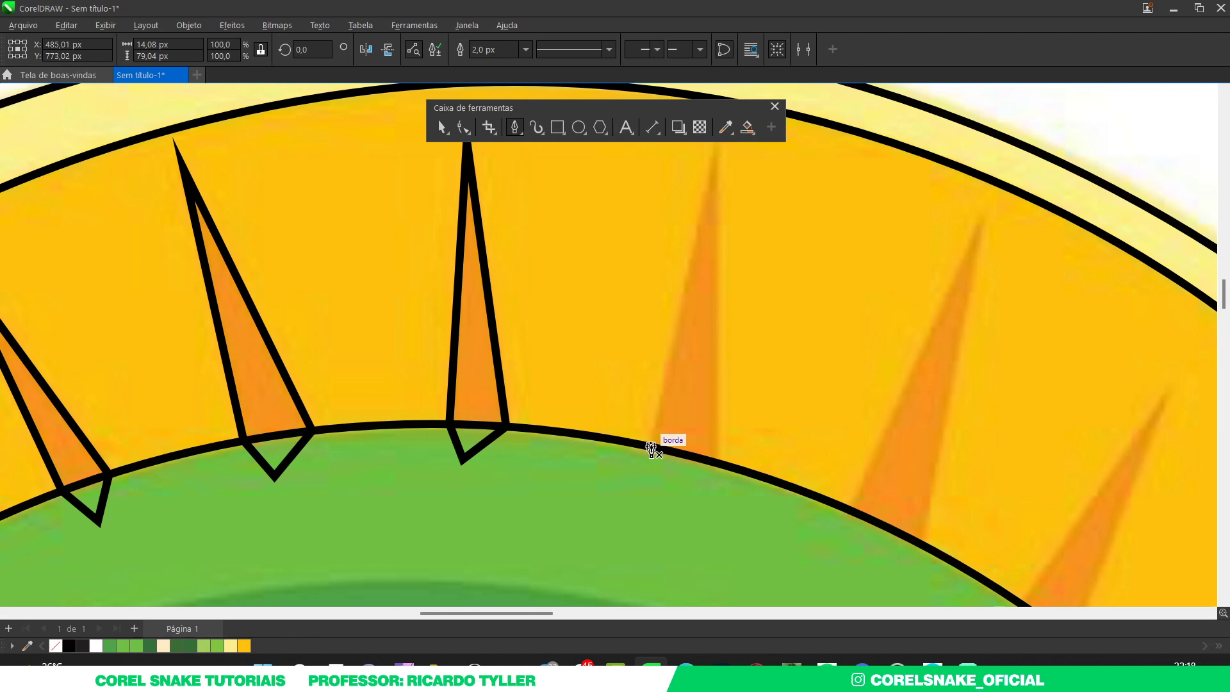
click(717, 154)
click(718, 461)
click(688, 502)
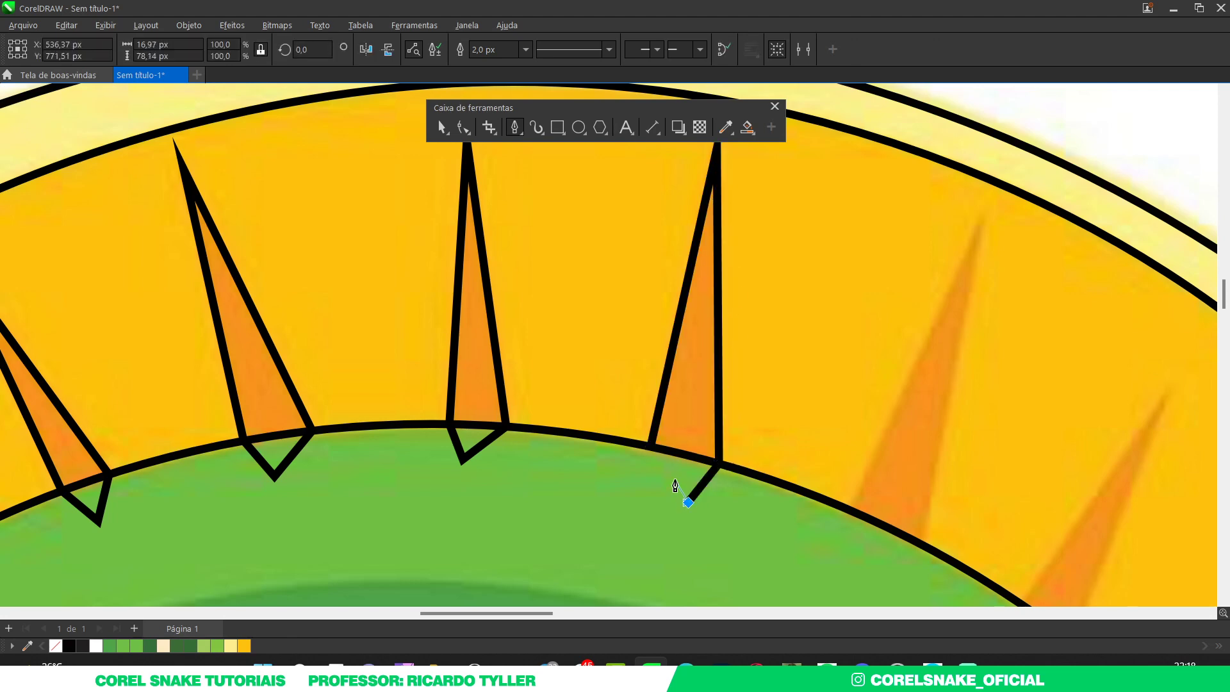
click(651, 446)
Step: Trace the dorsal fin's sixth stripe as a closed shape about 33 by 90 px, with its base overlapping the body
scroll(651, 447, down, 1)
scroll(708, 497, up, 1)
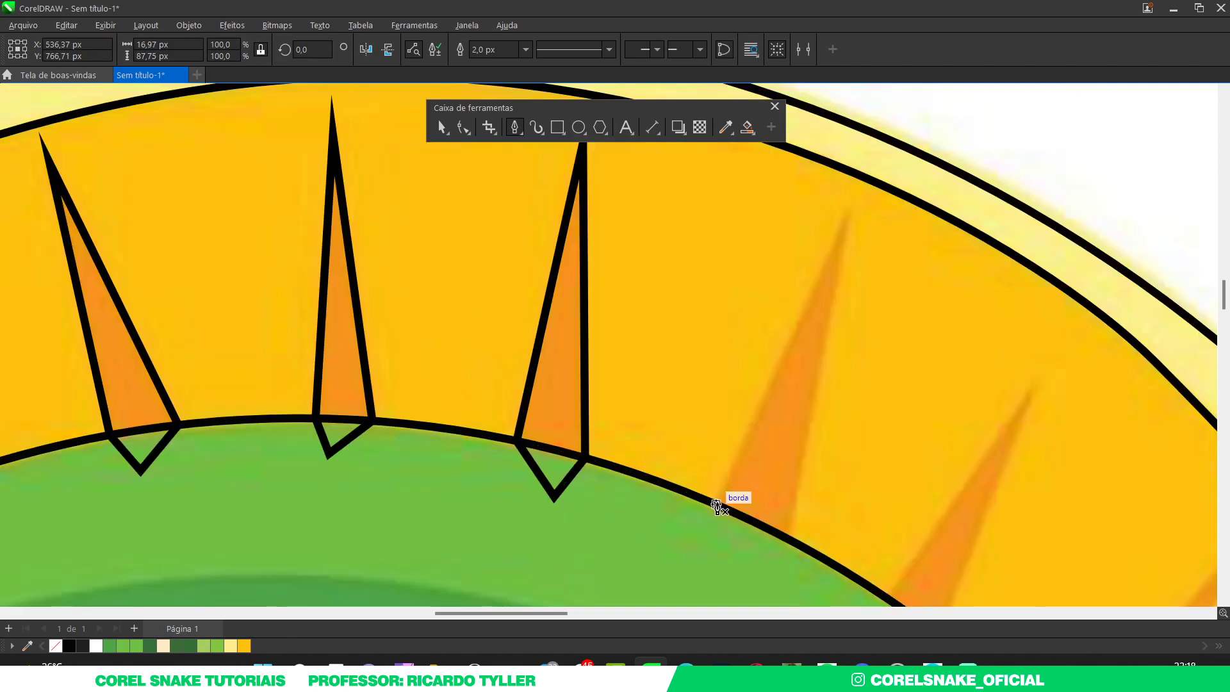
click(717, 505)
click(848, 211)
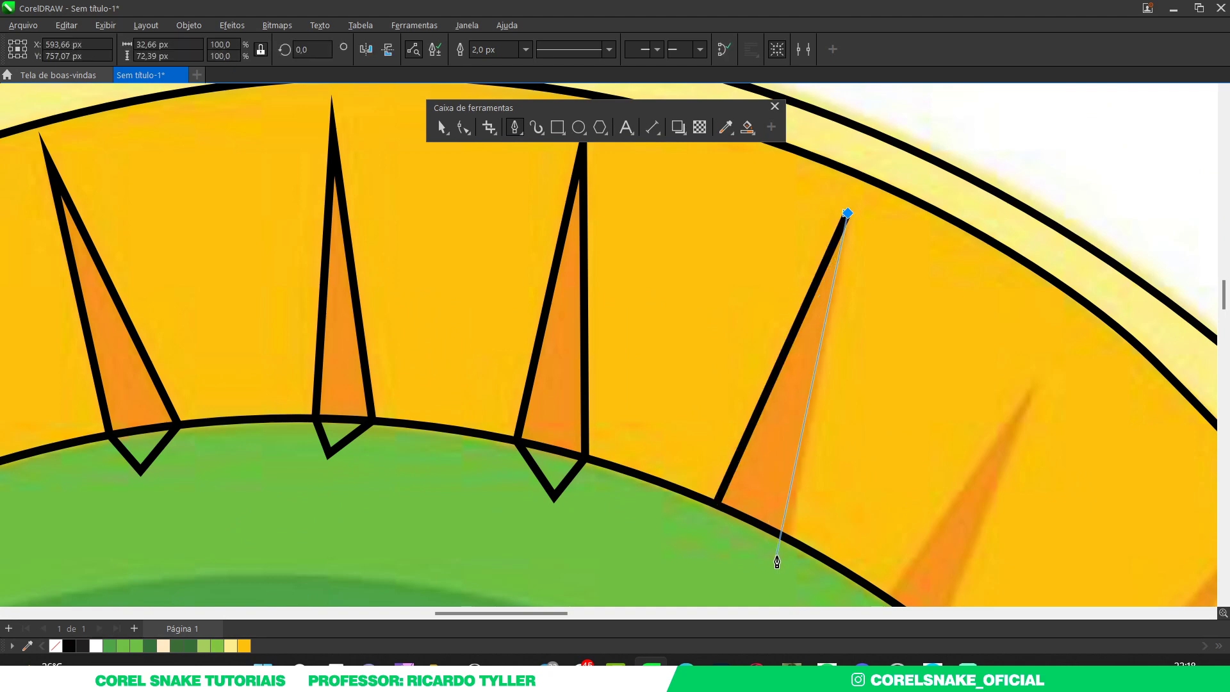
click(789, 535)
click(746, 575)
click(717, 504)
Step: Trace the dorsal fin's seventh stripe as a closed shape about 37 by 64 px, with its base overlapping the body
scroll(570, 450, down, 2)
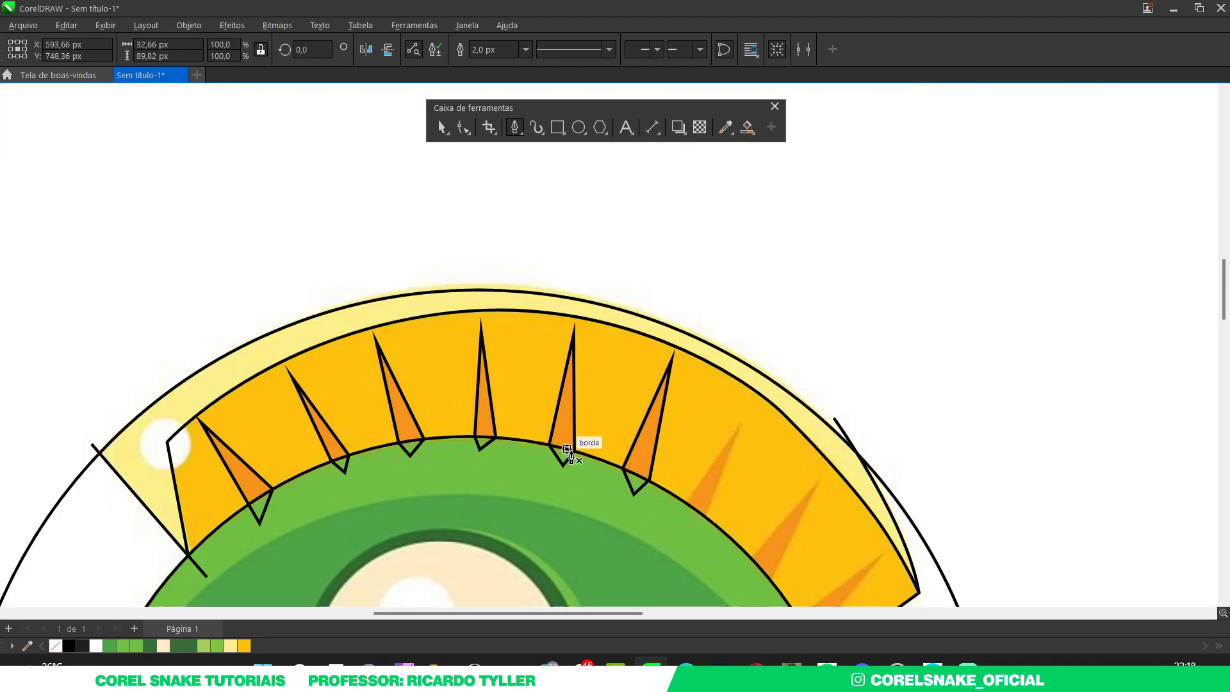
scroll(693, 501, up, 2)
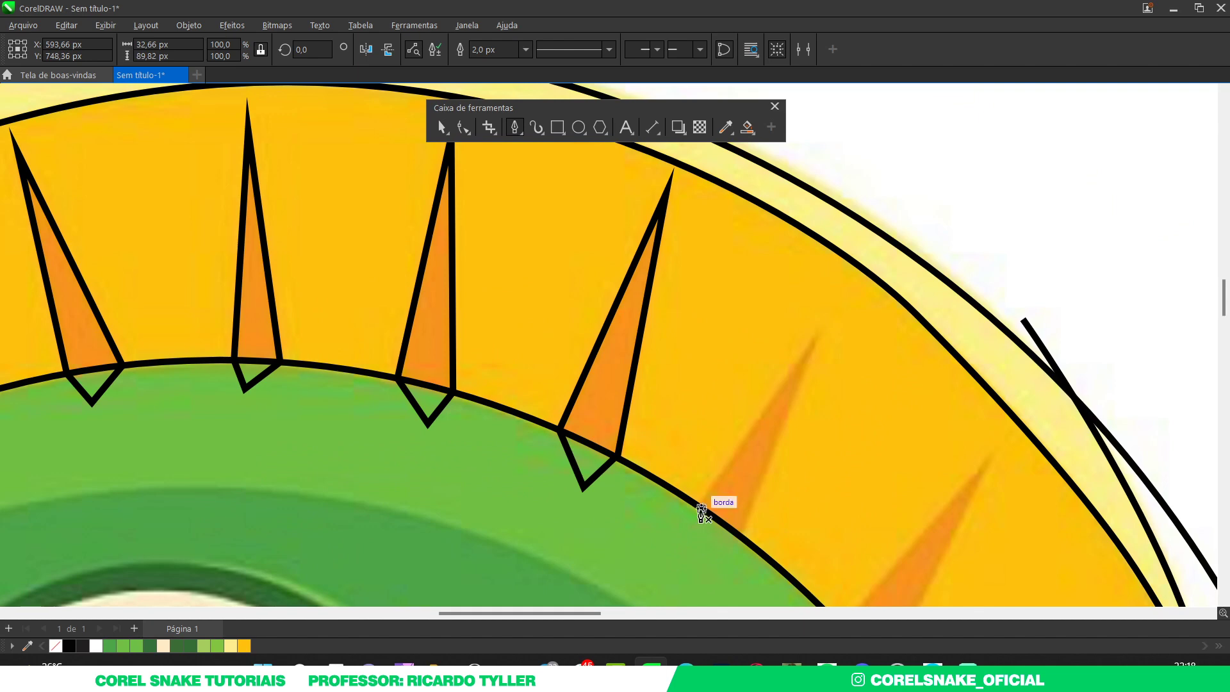
click(700, 509)
click(693, 544)
click(739, 536)
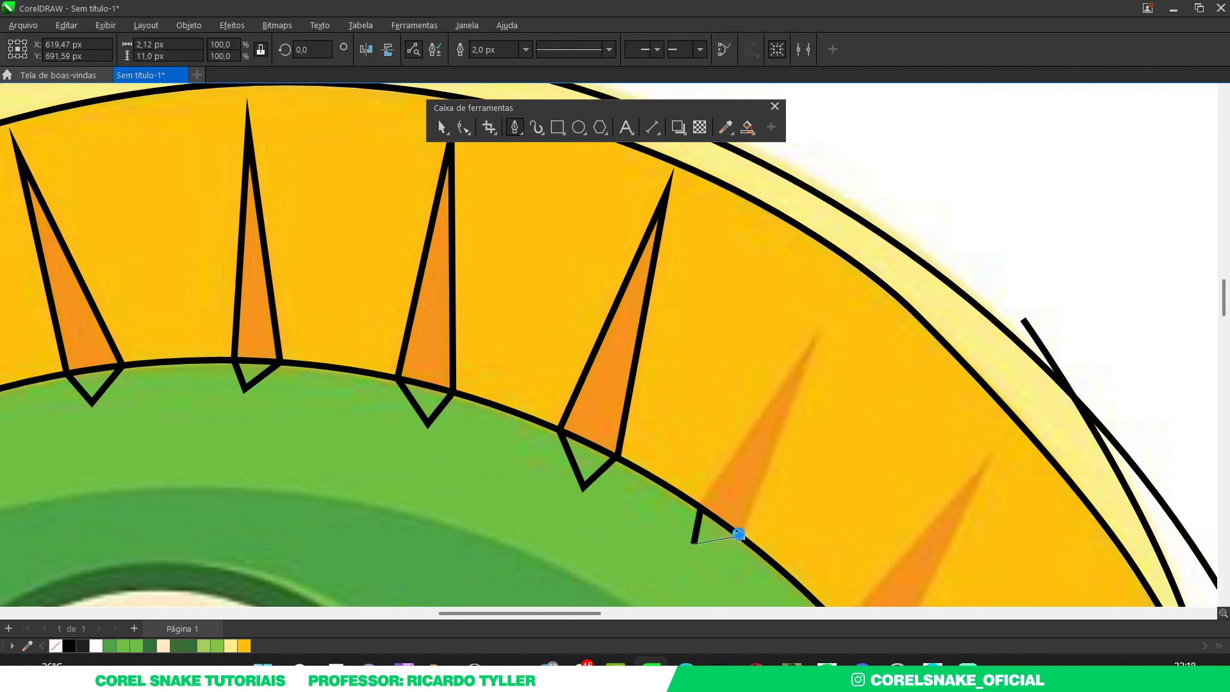
click(816, 340)
click(700, 510)
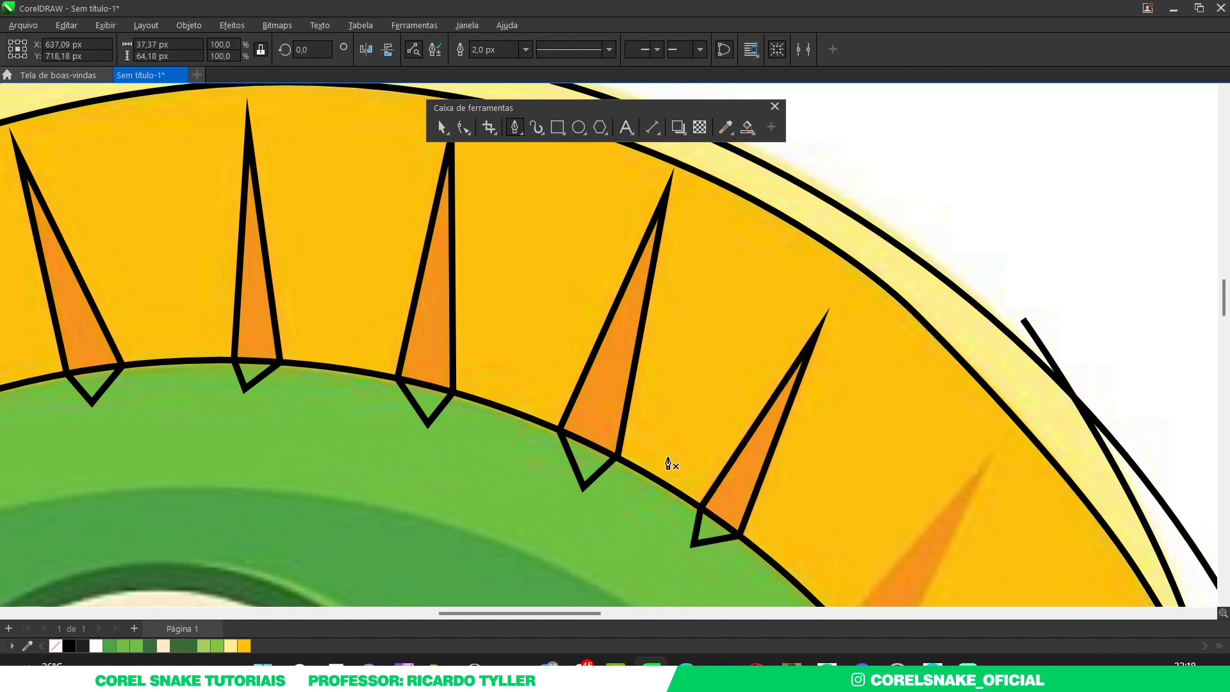
Step: Trace the dorsal fin's eighth stripe as a closed shape about 47 by 72 px, with its base overlapping the body
scroll(666, 464, down, 1)
scroll(685, 513, up, 2)
click(643, 536)
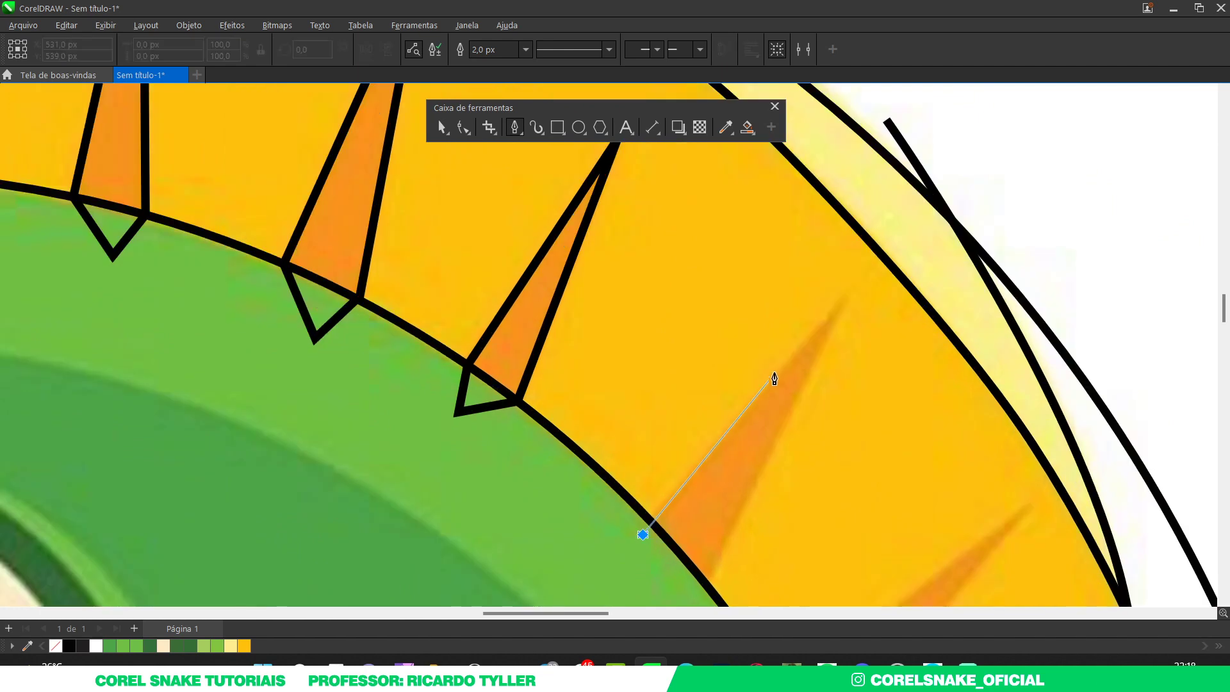
click(839, 303)
scroll(754, 477, up, 2)
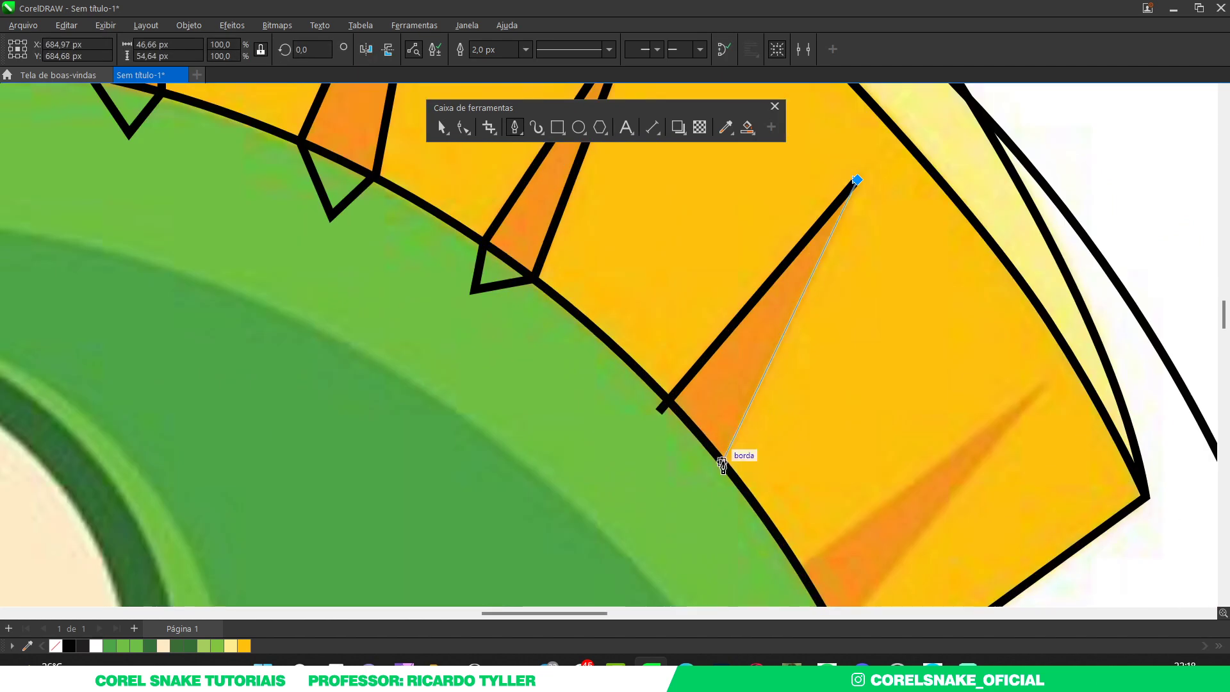
click(722, 459)
click(696, 485)
click(661, 410)
Step: Trace the dorsal fin's rearmost stripe as a closed shape about 57 by 61 px, with its base overlapping the body
scroll(660, 415, down, 3)
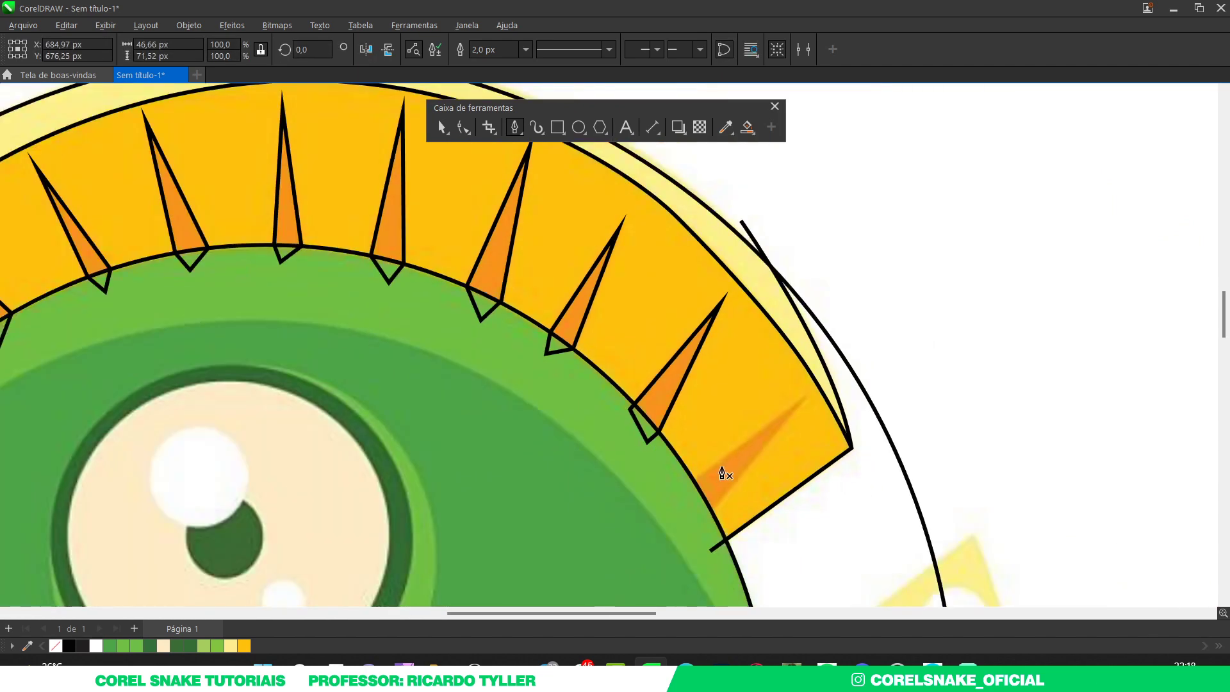
scroll(675, 497, up, 3)
click(666, 498)
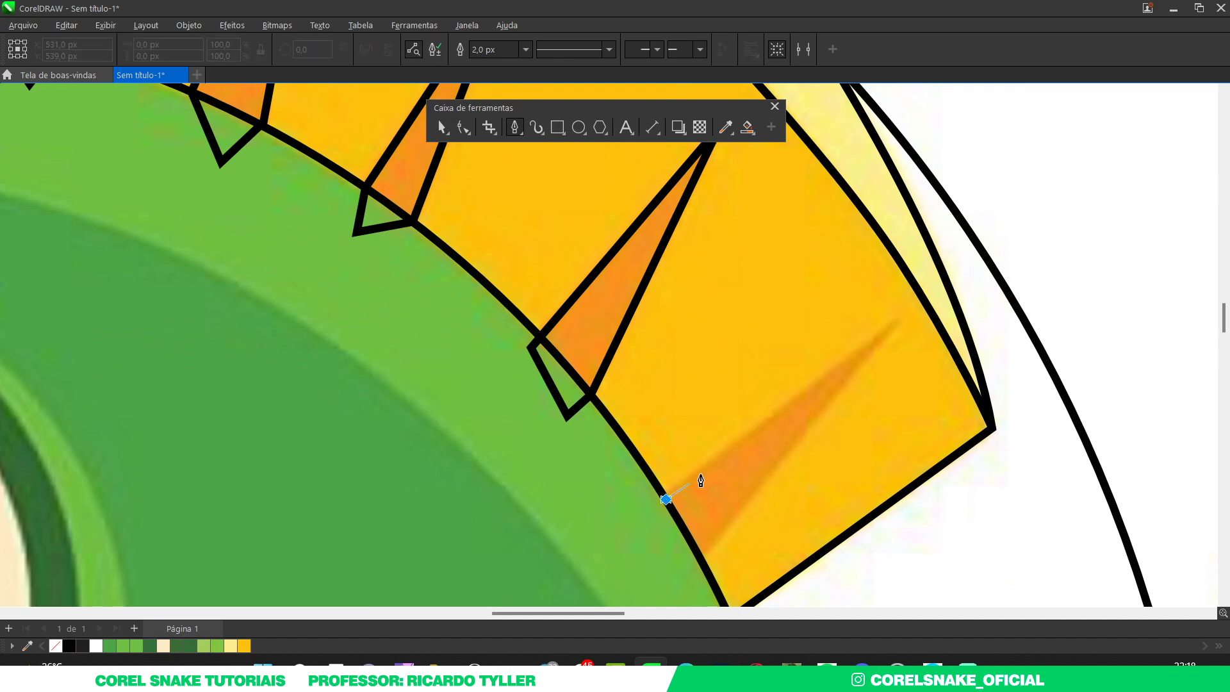
click(893, 329)
click(703, 558)
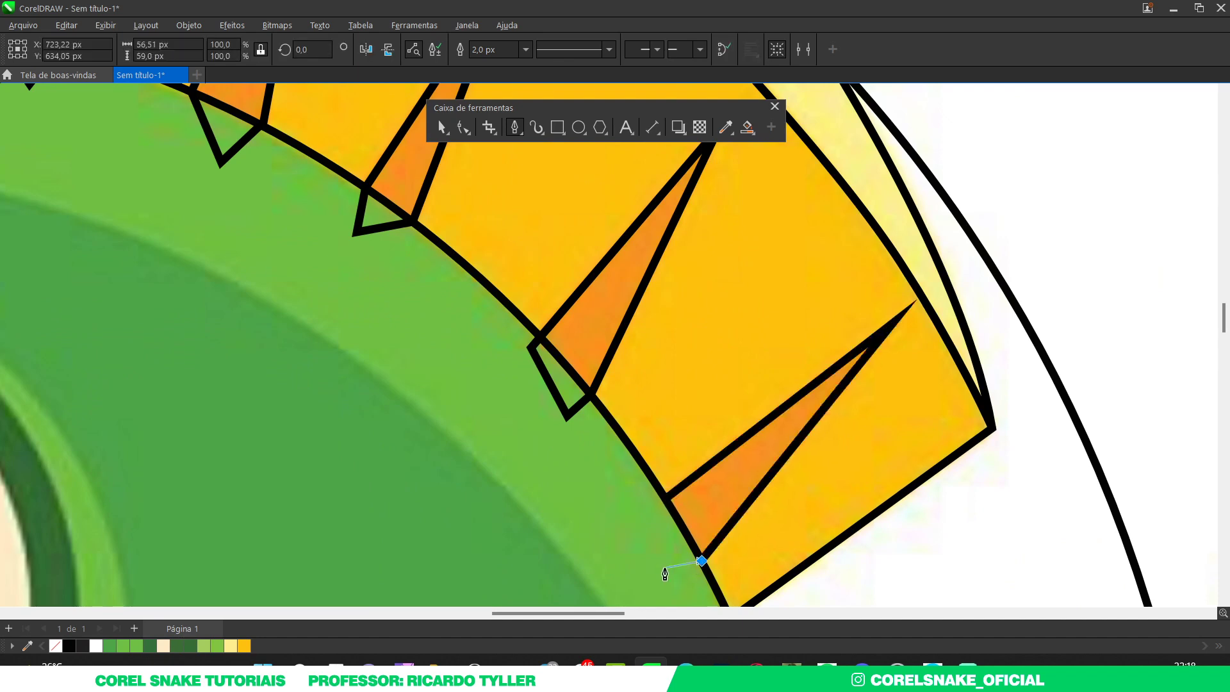
click(664, 567)
click(666, 499)
Step: Select all nine traced dorsal fin stripes together, leaving the line along the fin's front edge out of the selection
scroll(666, 501, down, 2)
key(space)
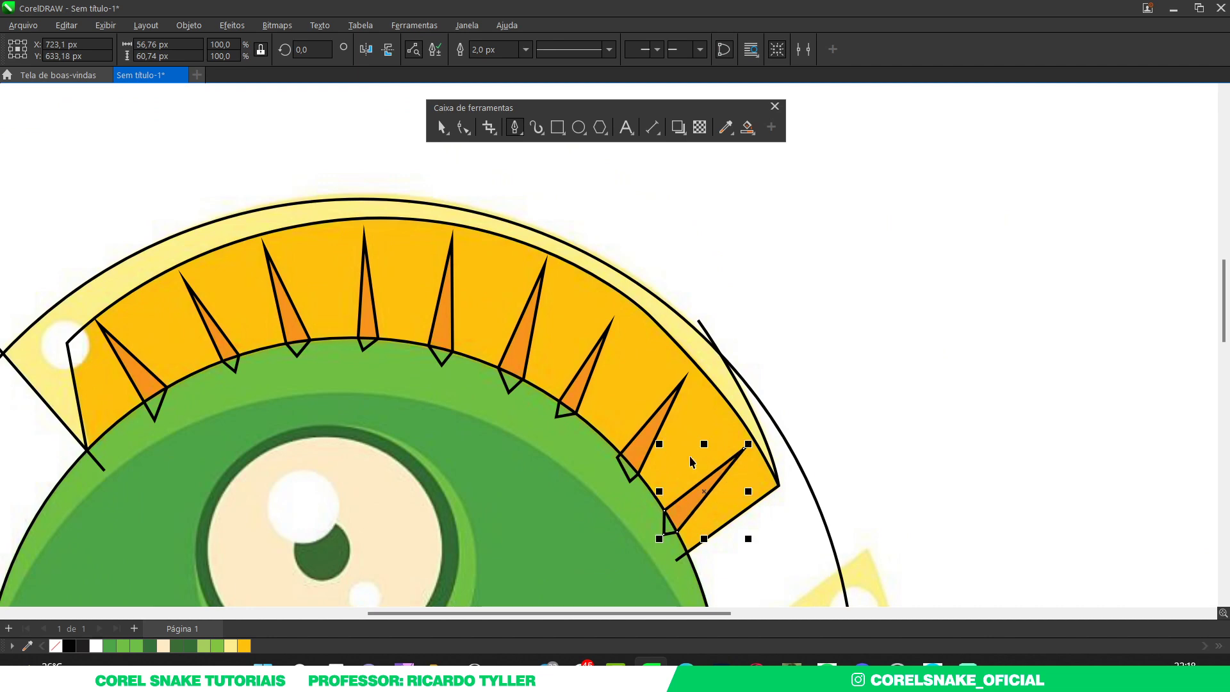
scroll(618, 446, down, 2)
drag(214, 330, 697, 438)
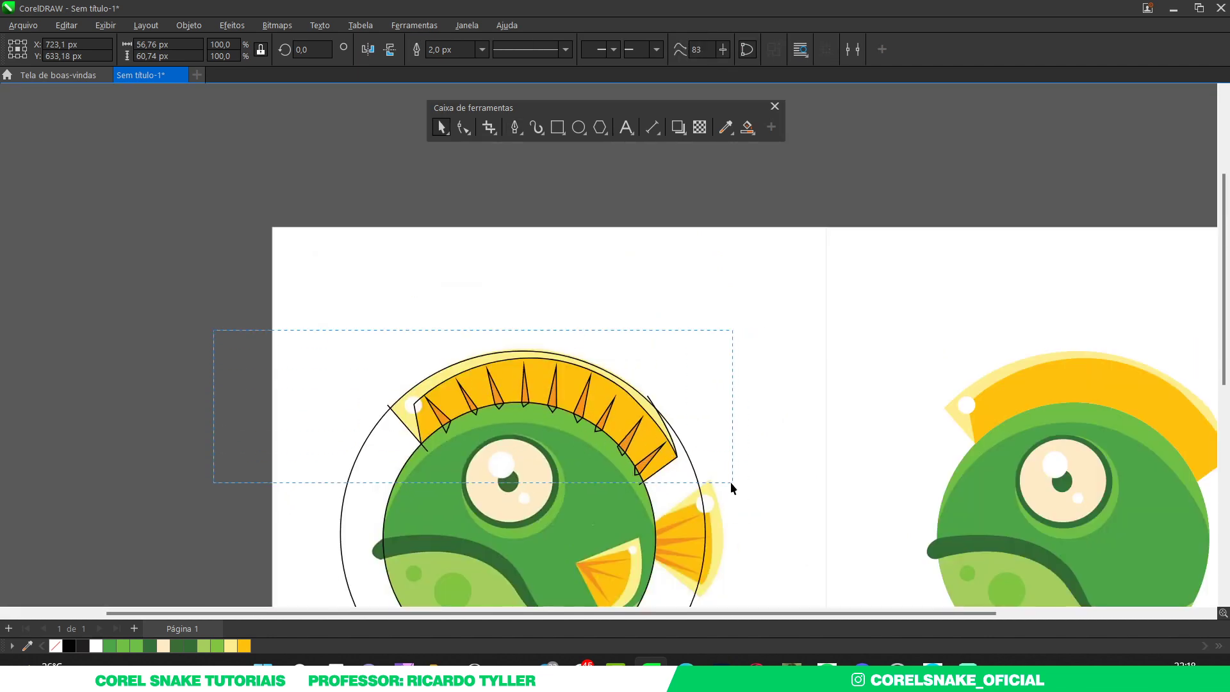
drag(682, 482, 667, 482)
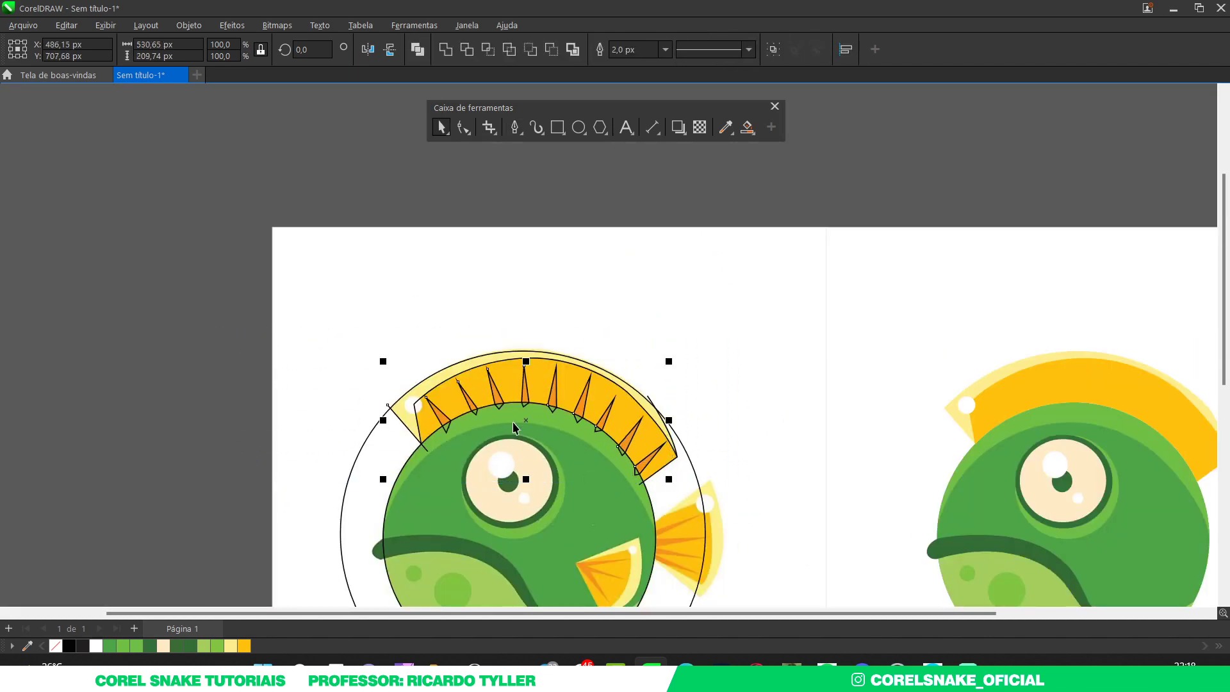
drag(496, 391, 462, 372)
key(ctrl+z)
shift+click(395, 415)
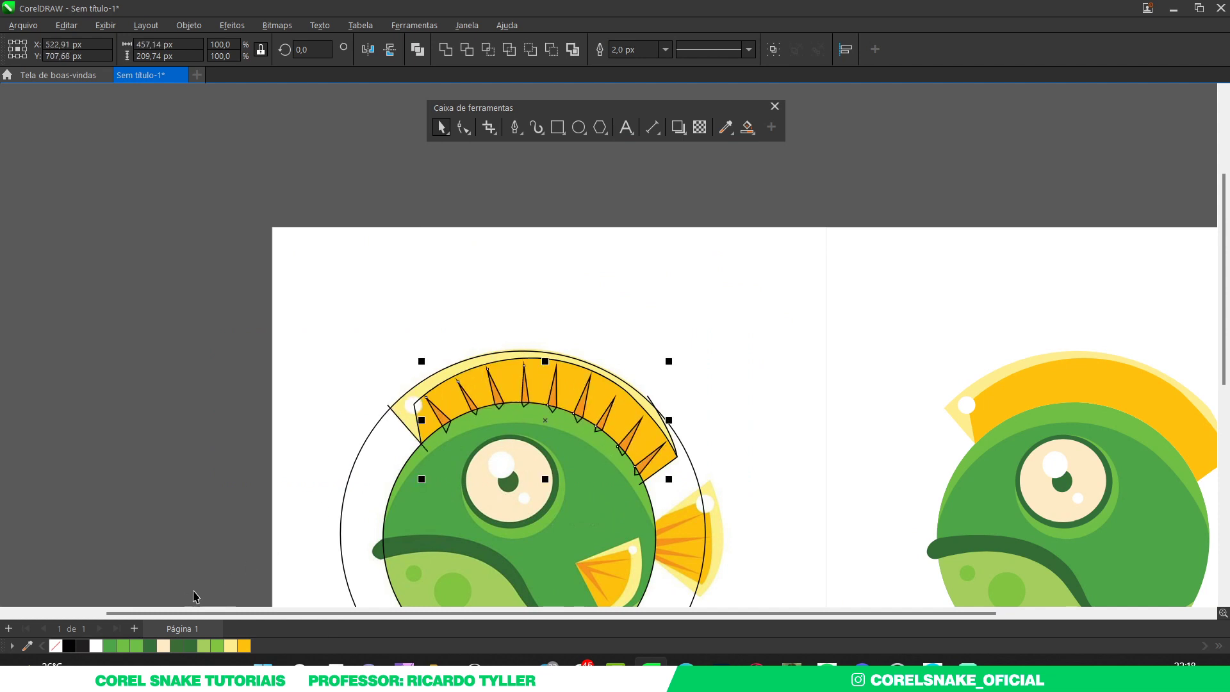
Step: Fill the stripes with the orange sampled from the reference, remove their outlines and move them 1061.45 px across onto the blank panel's fin
click(27, 646)
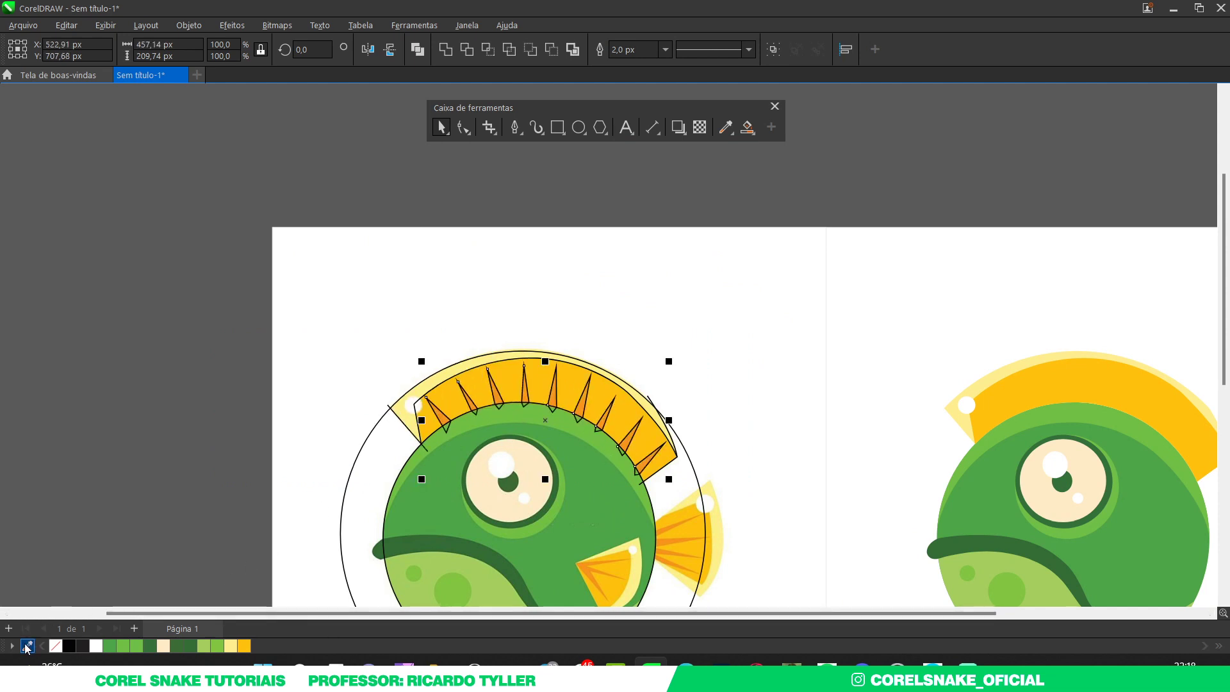
click(445, 411)
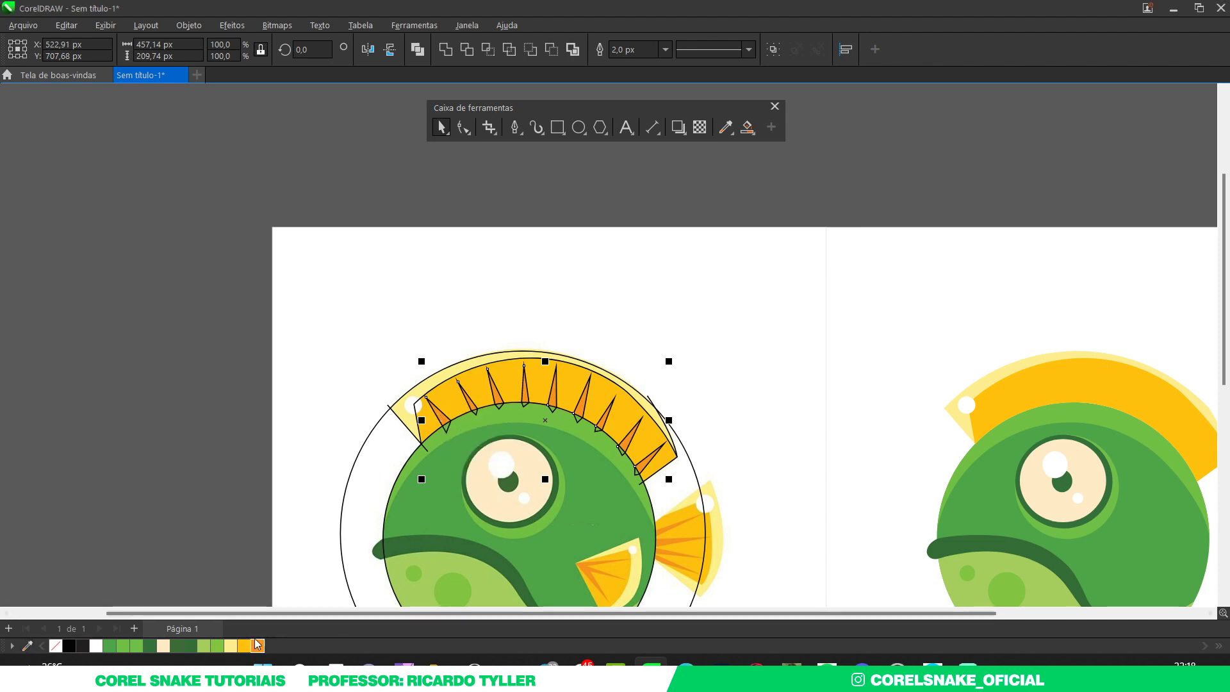
right_click(57, 647)
key(Right)
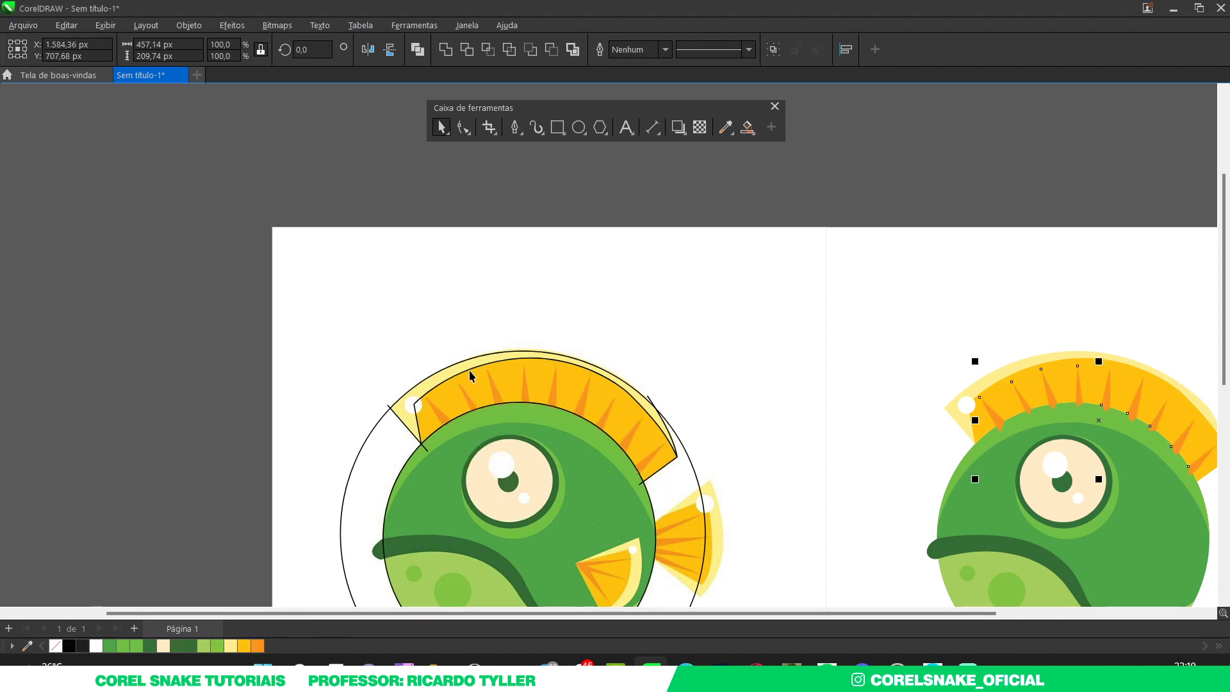
scroll(734, 335, up, 4)
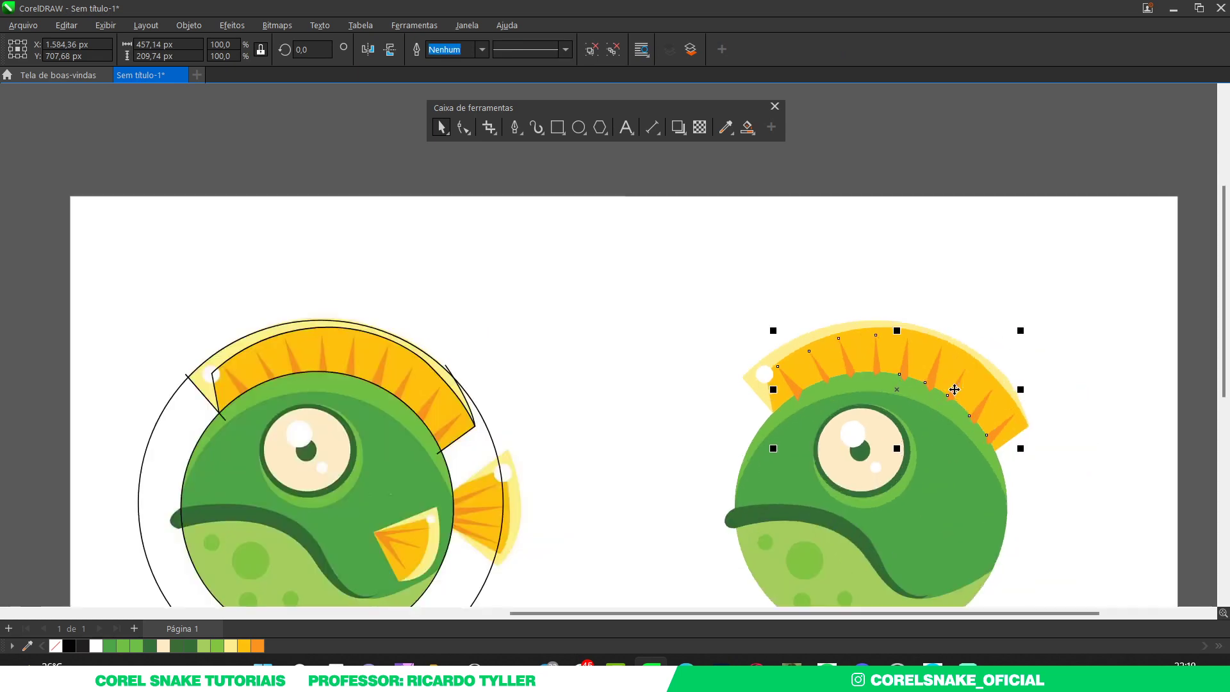
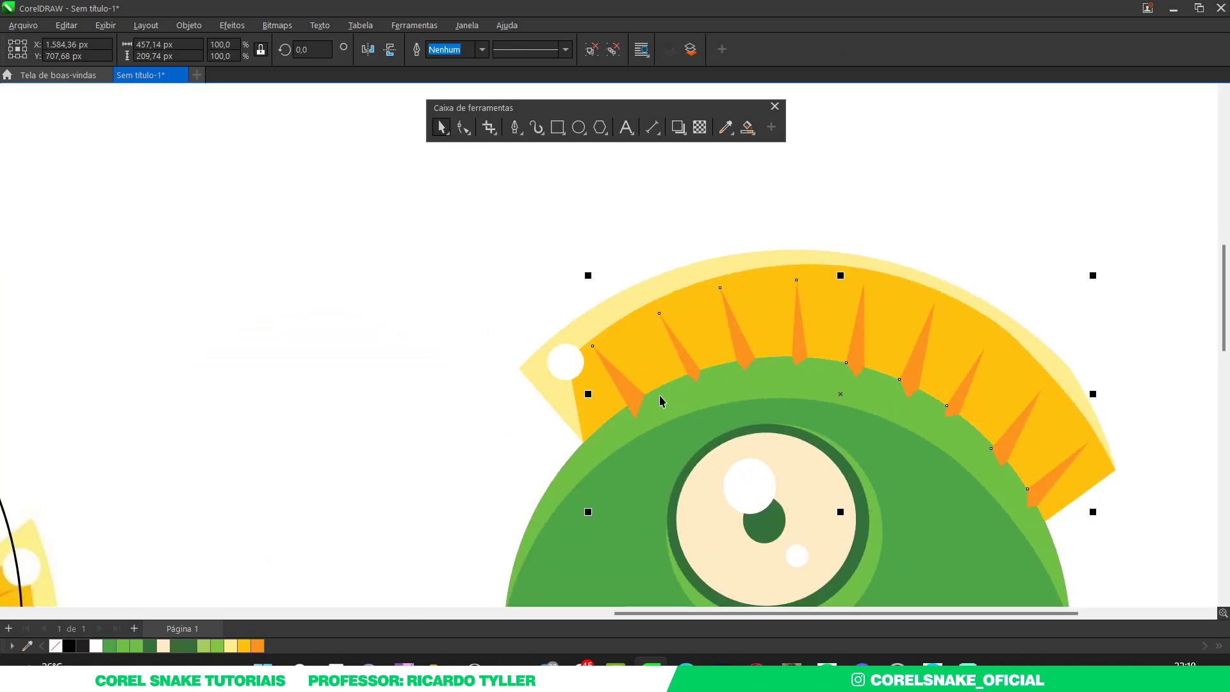
Step: Subtract the light green body shape from the dorsal fin stripes with Back Minus Front, cutting their bases along the body's upper edge
click(565, 474)
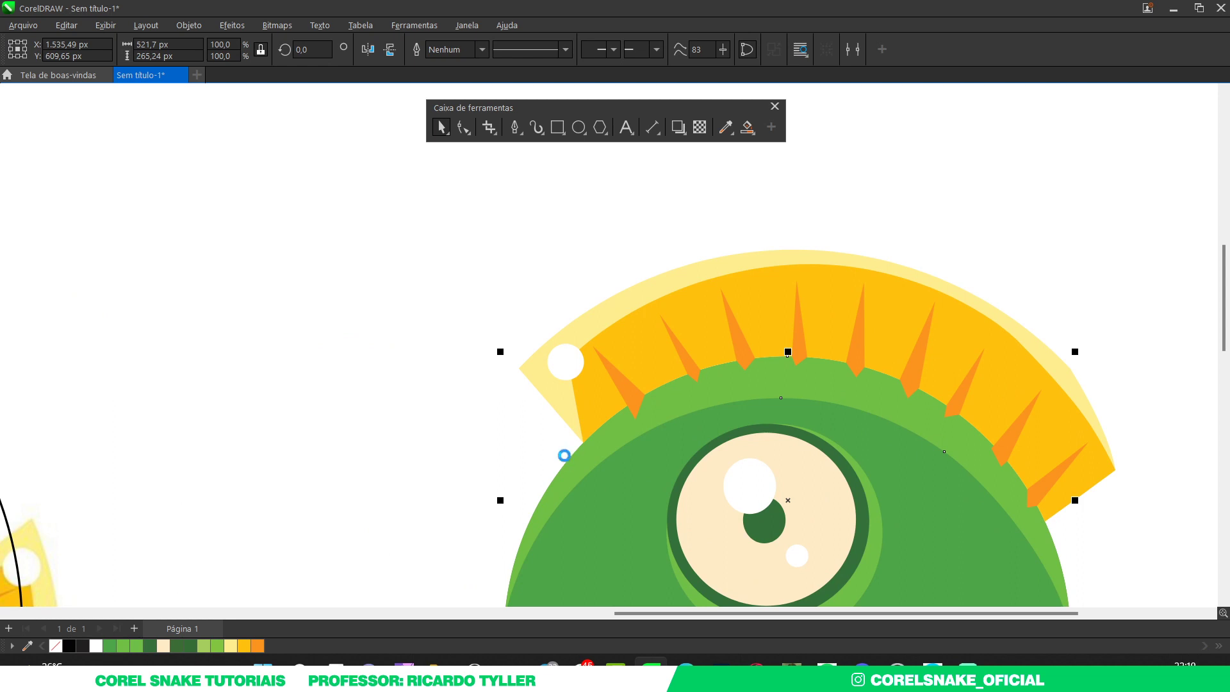
click(620, 379)
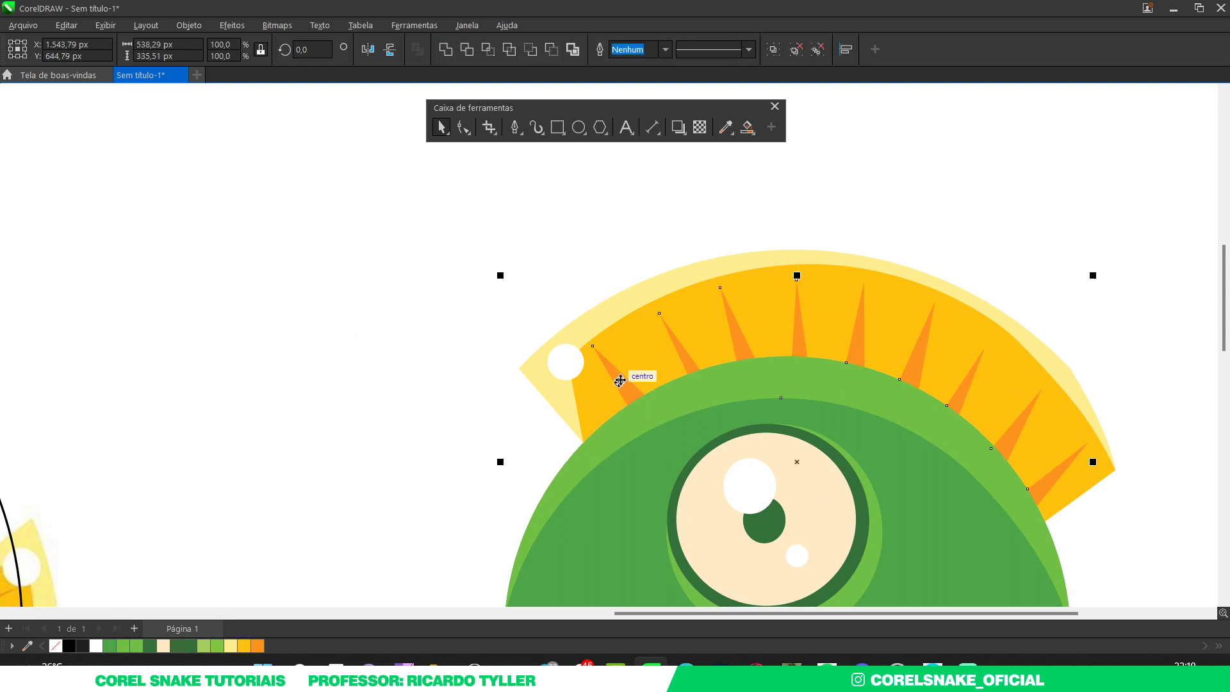
click(551, 50)
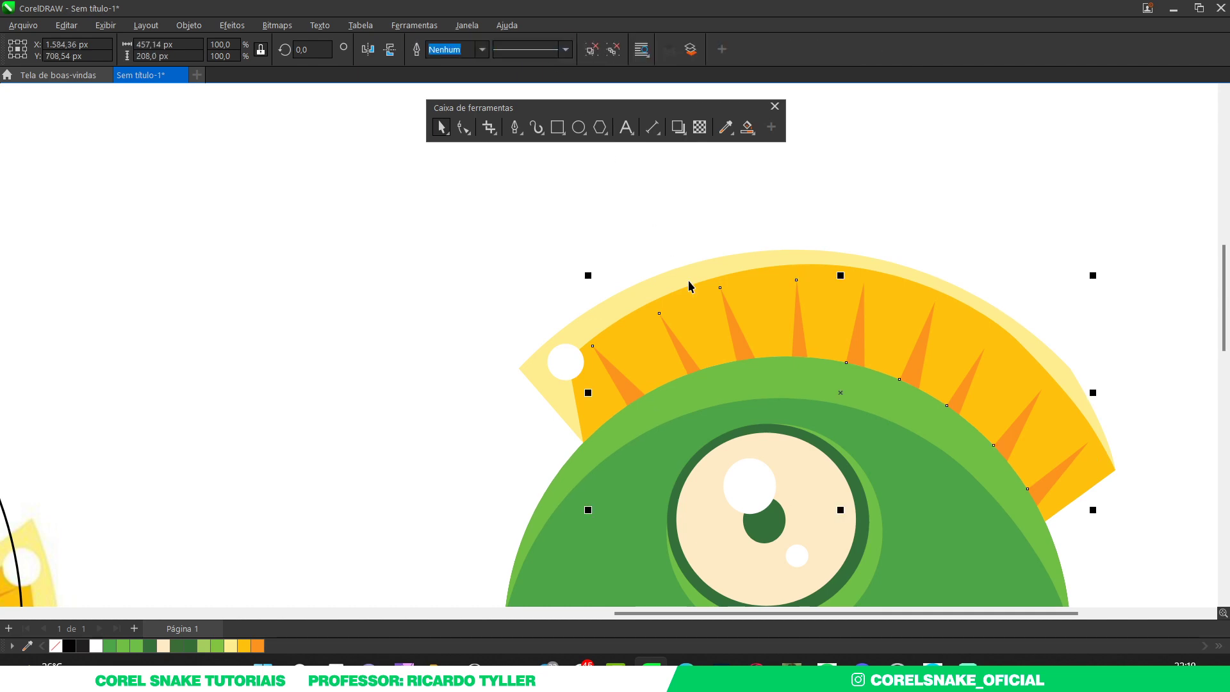
Step: Delete the traced dorsal fin outlines and the large outer circle from the reference fish, keeping the body circle
scroll(688, 286, down, 2)
scroll(815, 318, down, 1)
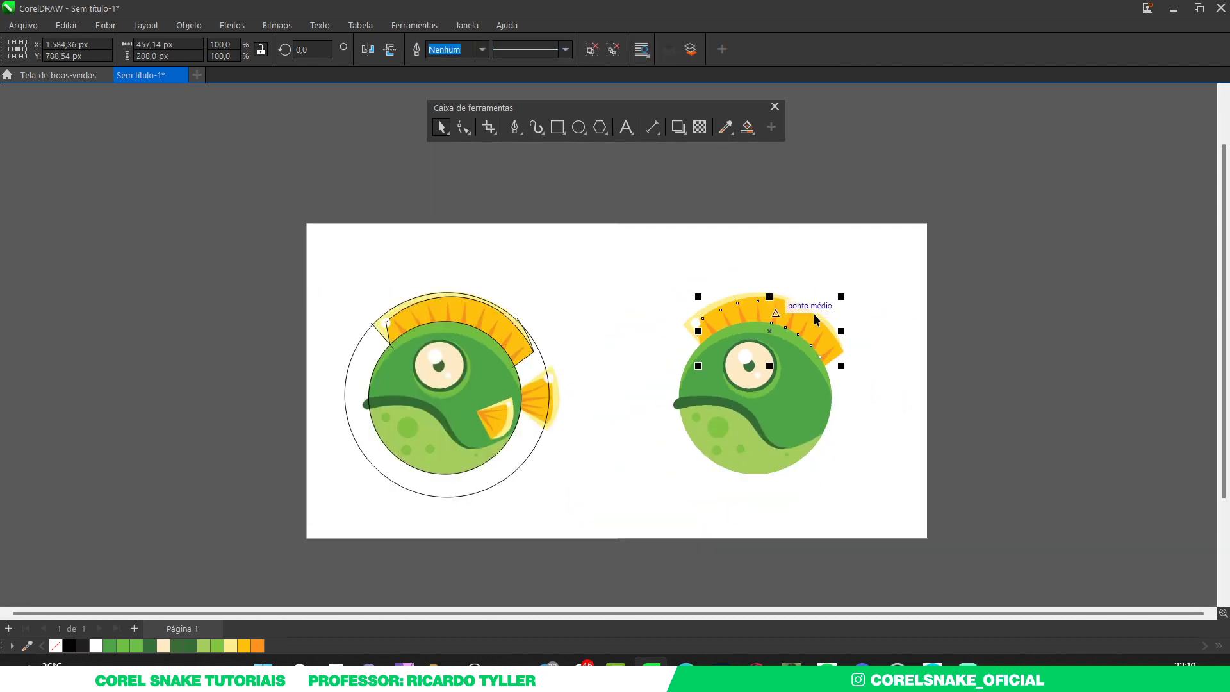
key(Escape)
scroll(497, 313, up, 3)
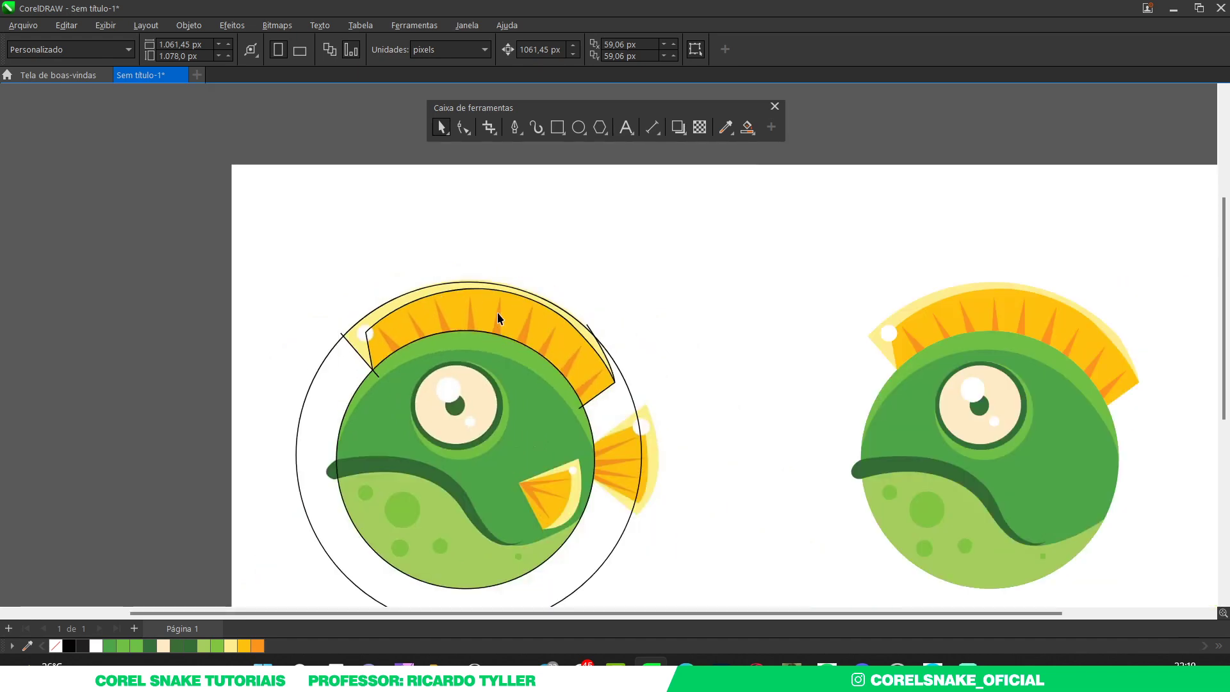
drag(591, 420, 675, 452)
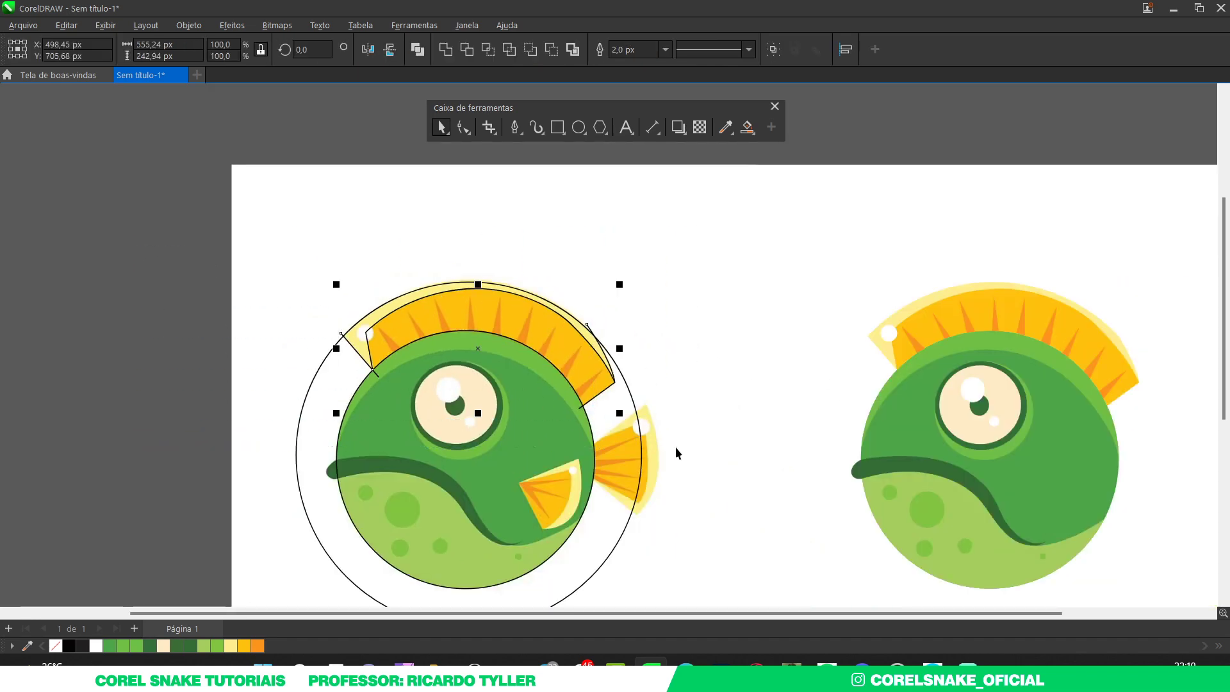
key(Delete)
click(637, 412)
key(Delete)
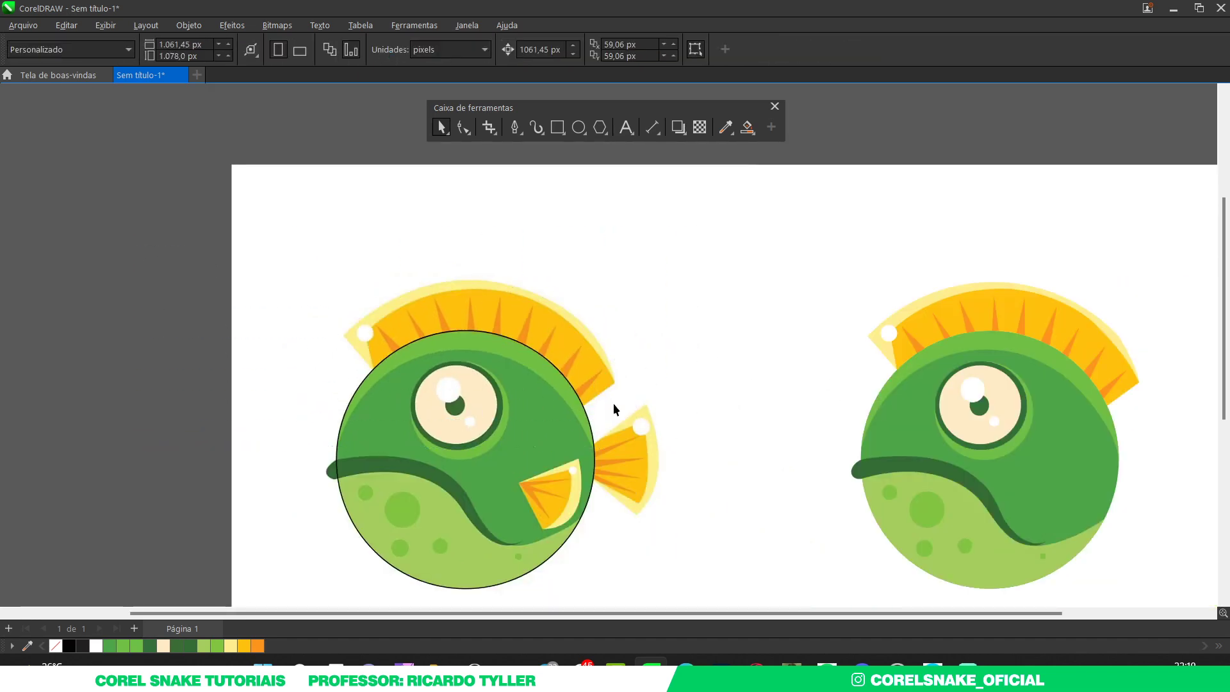
Step: Trace the pectoral fin's outer pale yellow edge as a closed curved shape about 127 by 143 px
scroll(615, 509, up, 3)
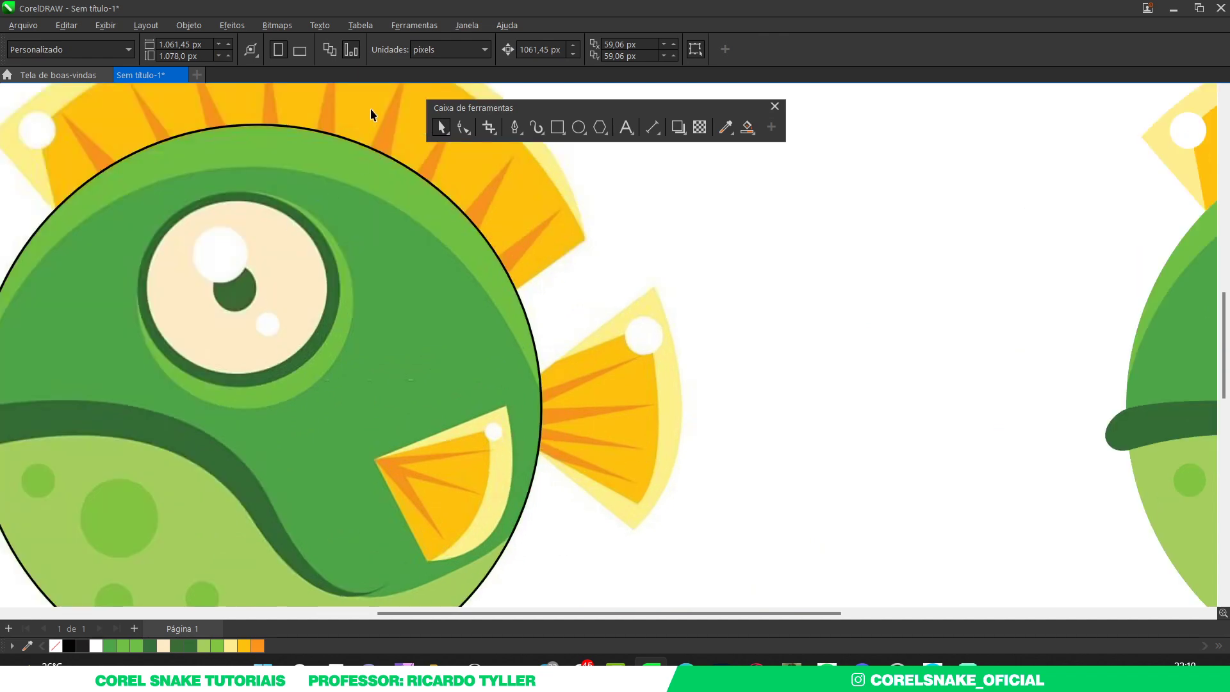
click(513, 127)
scroll(416, 580, up, 2)
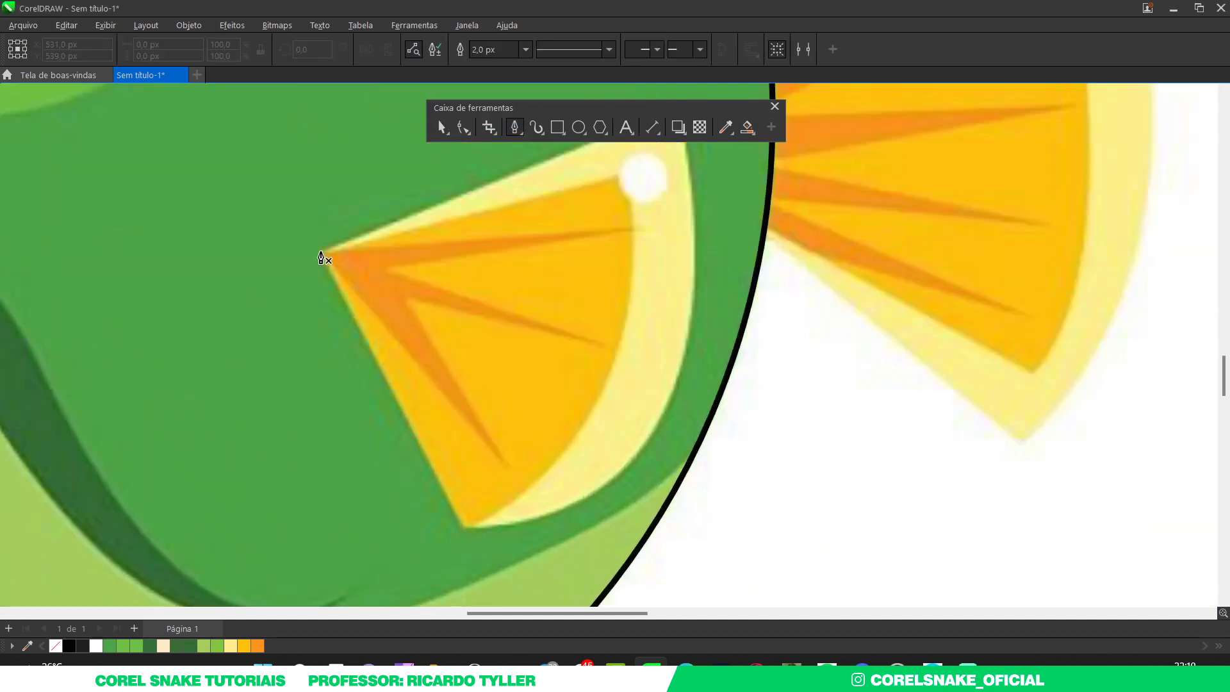
drag(320, 251, 332, 289)
click(460, 524)
scroll(577, 510, up, 2)
drag(602, 488, 728, 428)
scroll(708, 458, down, 2)
scroll(755, 308, up, 1)
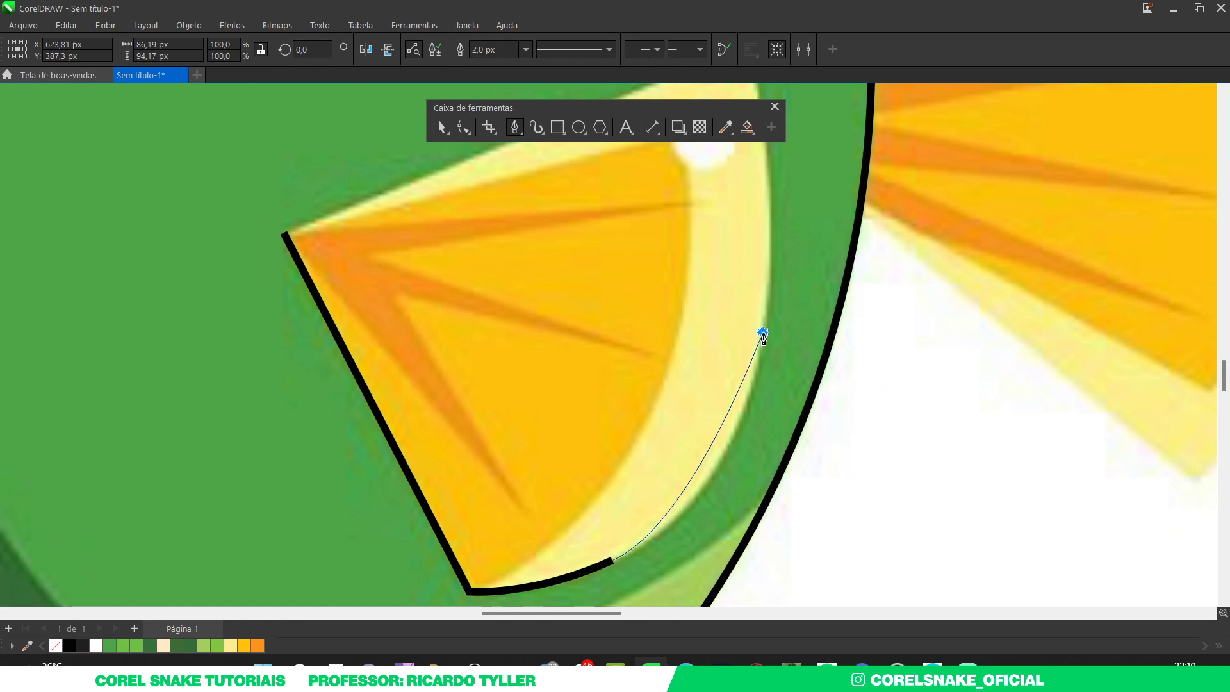
drag(762, 332, 782, 221)
scroll(743, 269, down, 2)
scroll(718, 260, up, 3)
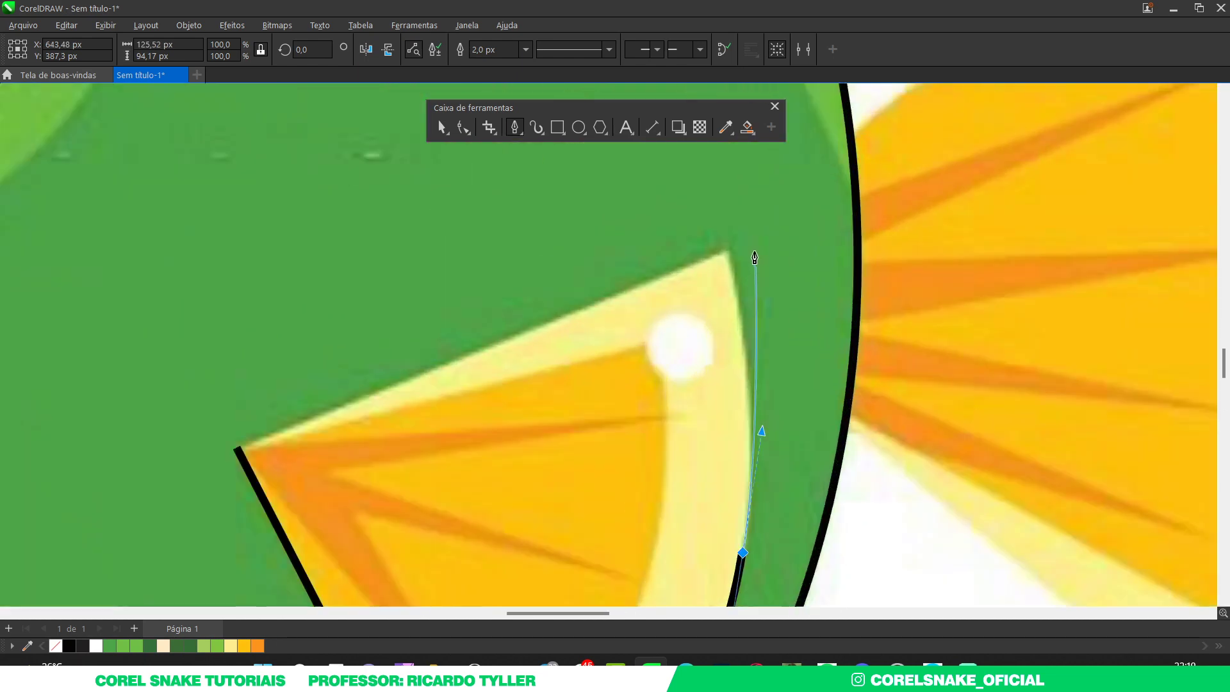
double_click(719, 255)
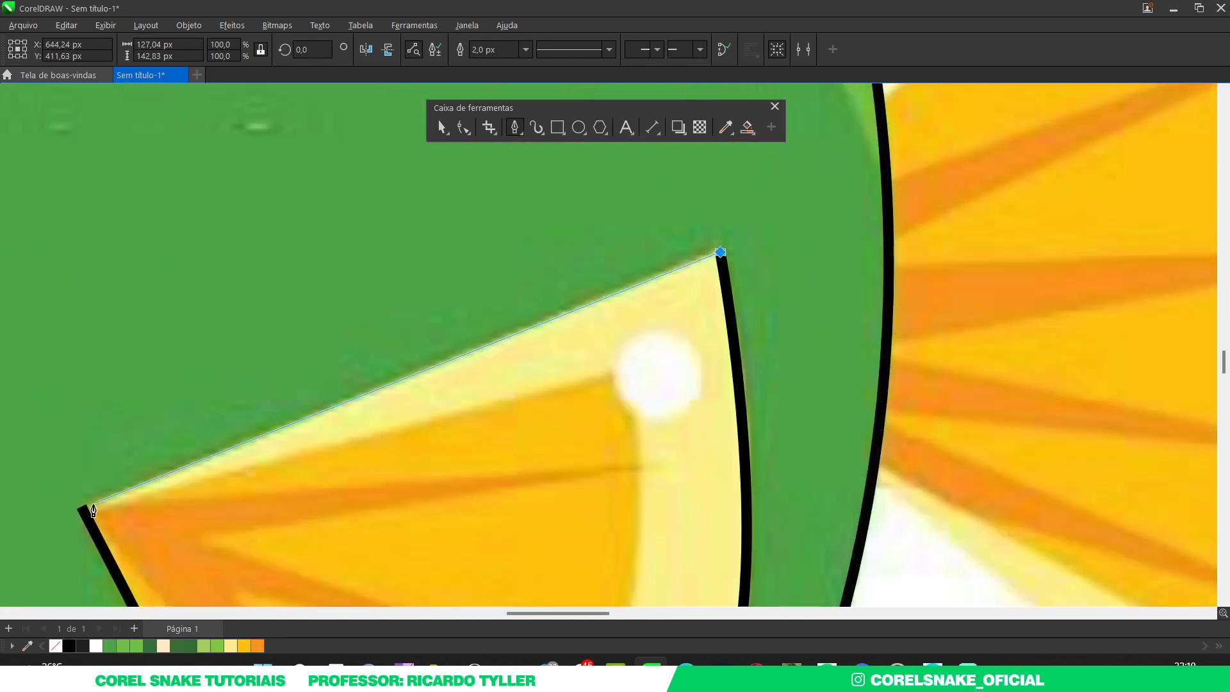
click(83, 515)
Step: Trace the pectoral fin's inner golden area as a closed shape about 111 by 125 px, extending past the fin's straight front edge
scroll(193, 486, down, 2)
scroll(203, 467, up, 2)
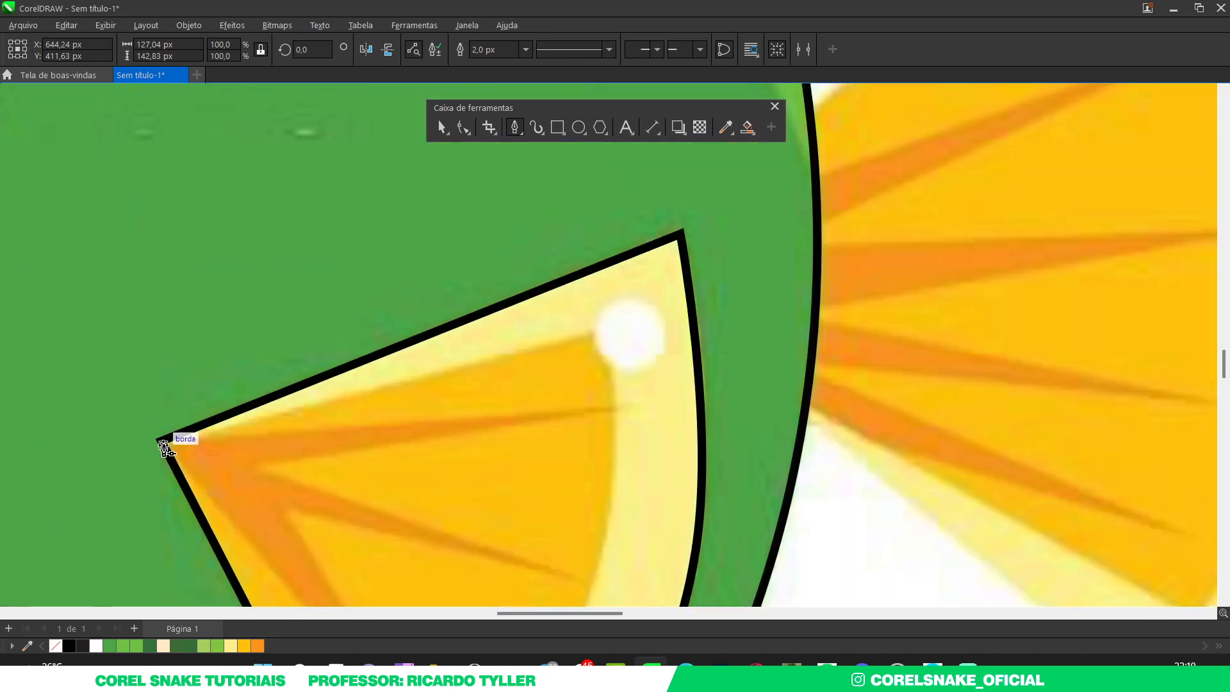
click(606, 331)
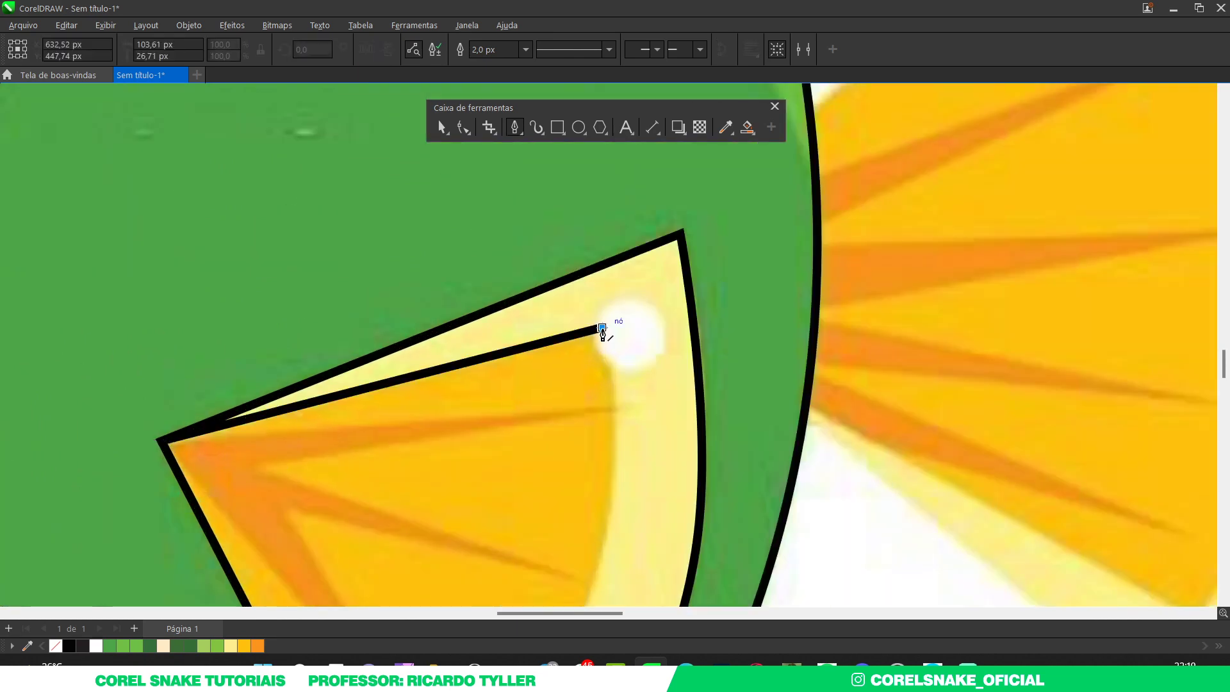
scroll(605, 330, down, 2)
scroll(591, 455, up, 3)
drag(615, 384, 556, 547)
click(421, 589)
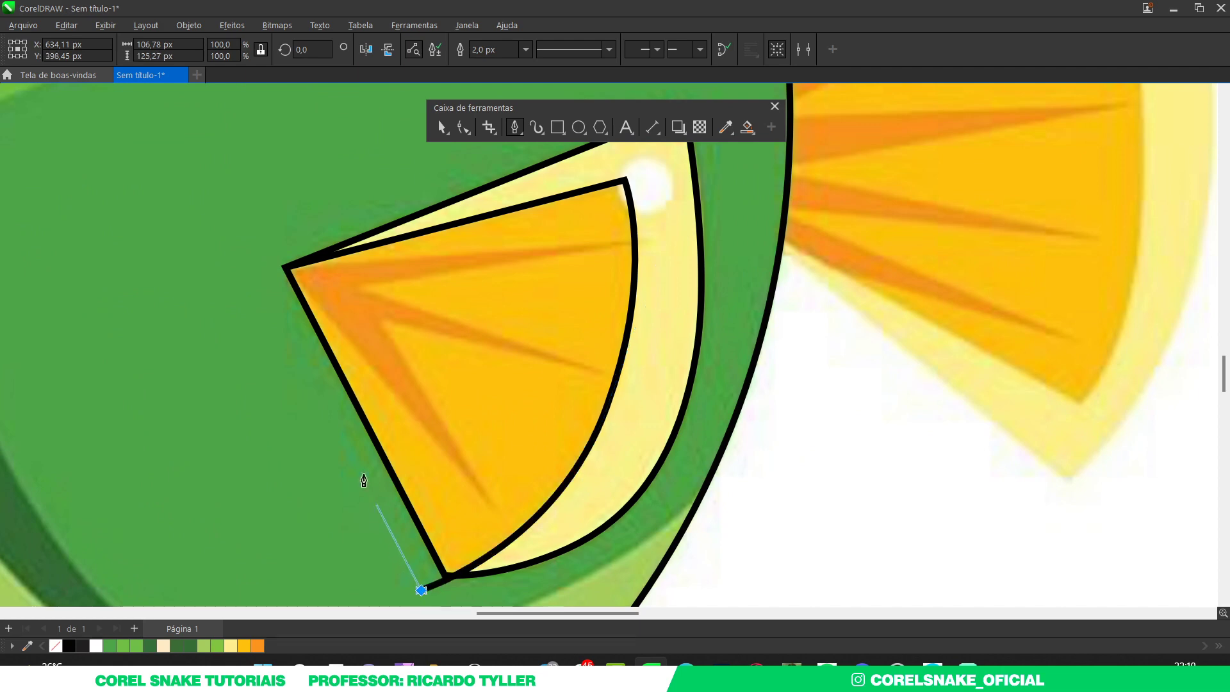
click(275, 282)
click(286, 267)
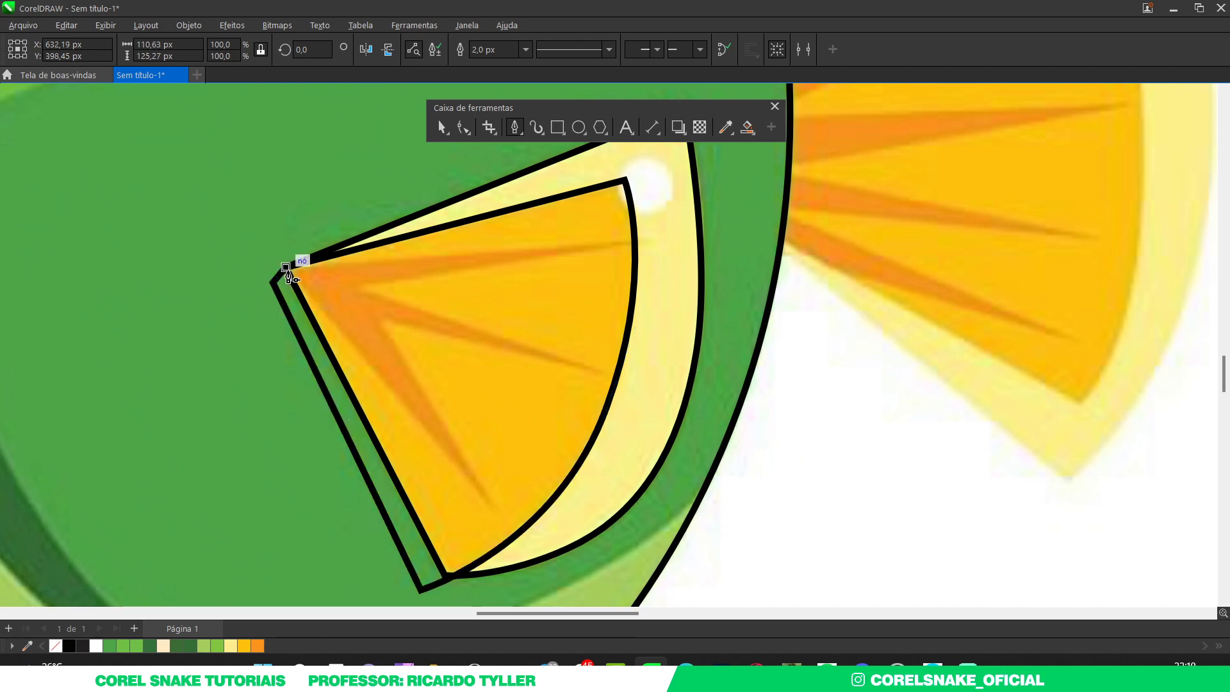
Step: Intersect the inner pectoral fin shape with the outer one and delete the overhanging original inner shape
scroll(413, 364, down, 3)
scroll(453, 335, up, 2)
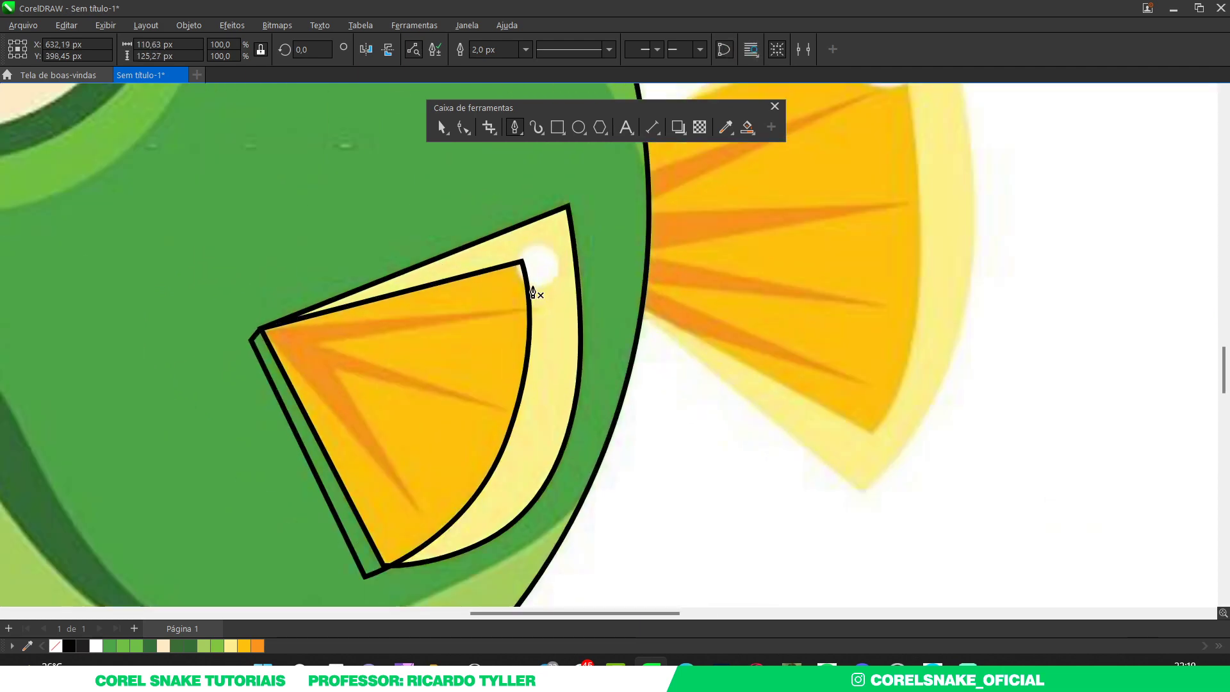
click(439, 131)
click(540, 292)
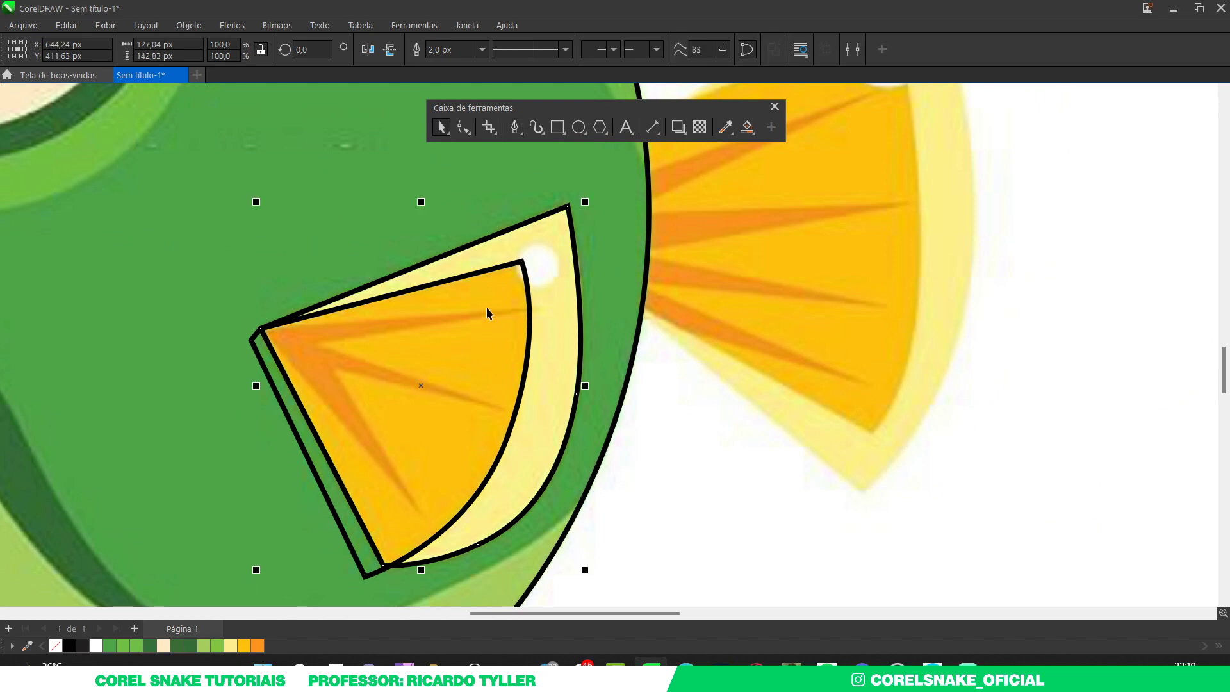
shift+click(448, 306)
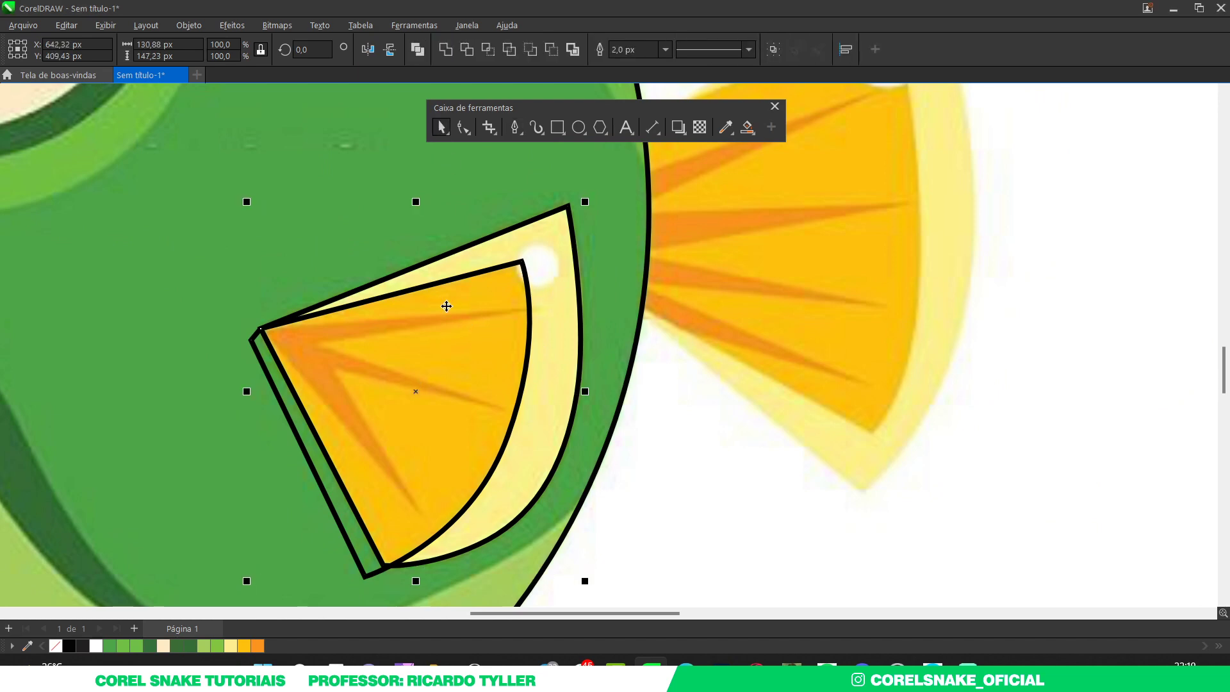
click(473, 50)
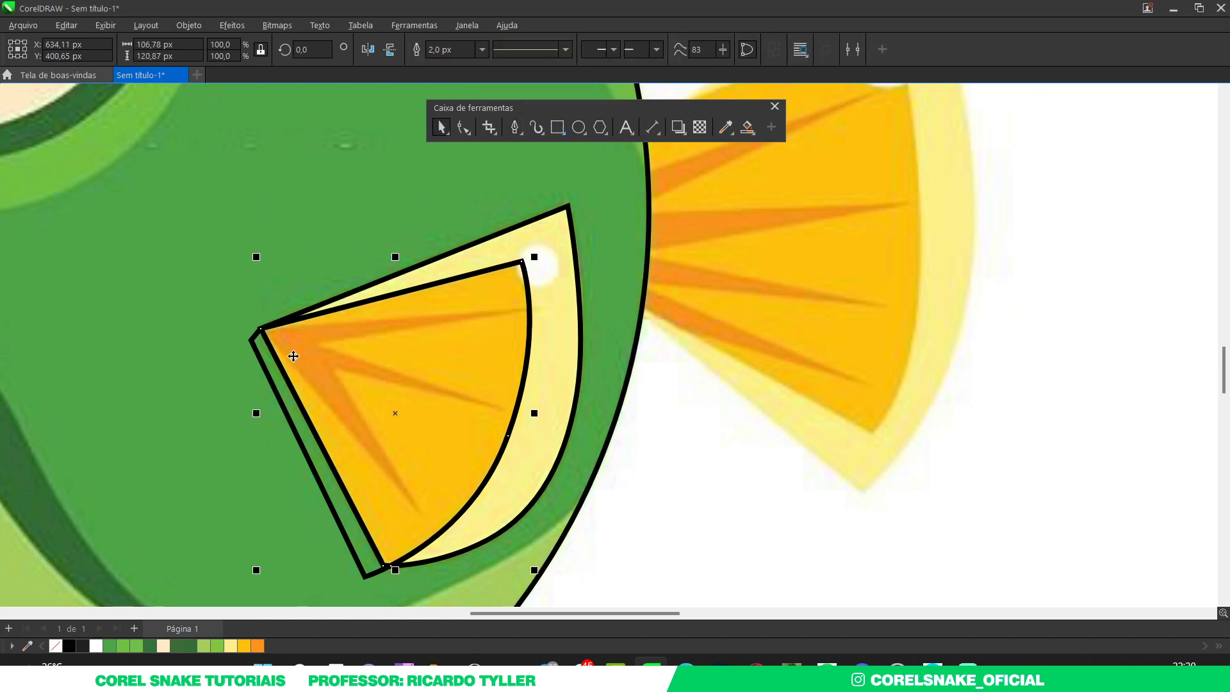
click(269, 381)
key(Delete)
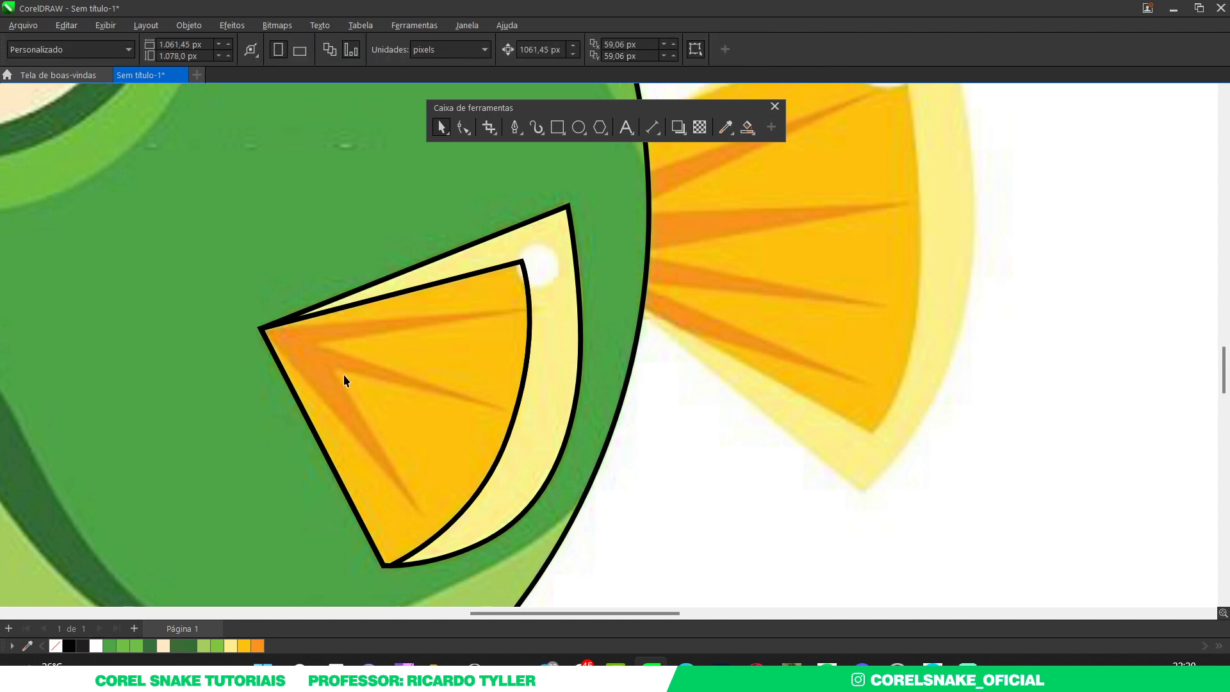
Step: Fill the outer pectoral fin shape with the sampled pale yellow and the inner one with golden yellow, removing both outlines
click(346, 375)
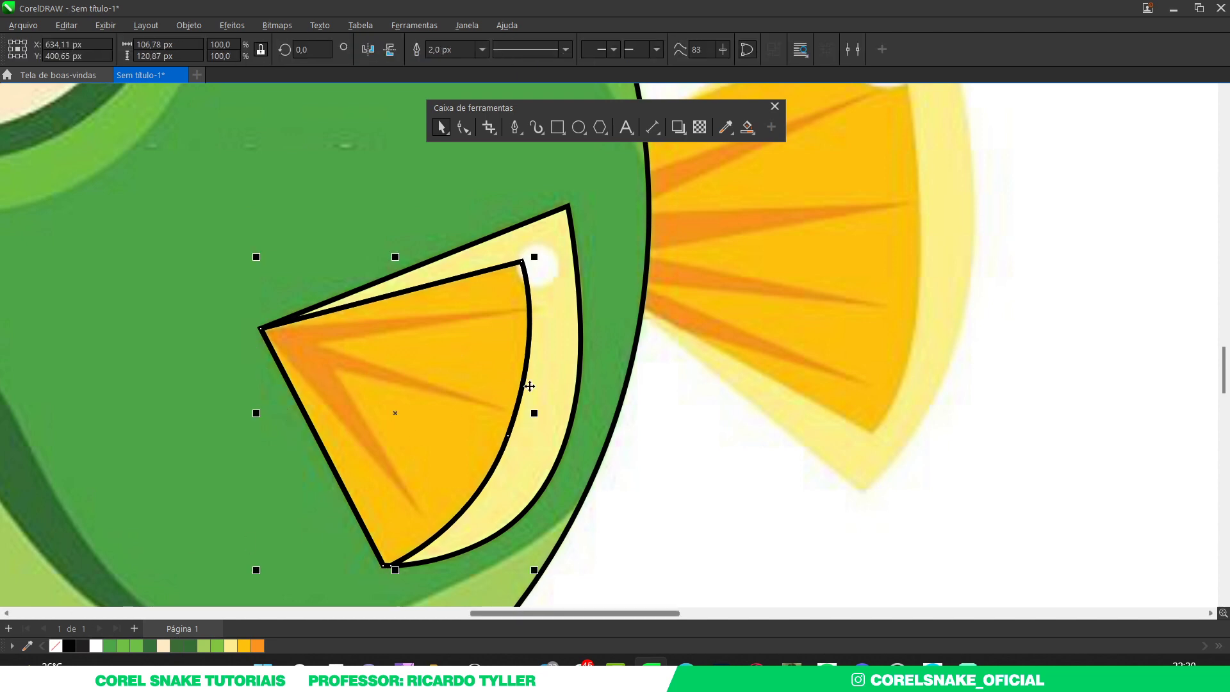
click(560, 385)
drag(230, 646, 398, 439)
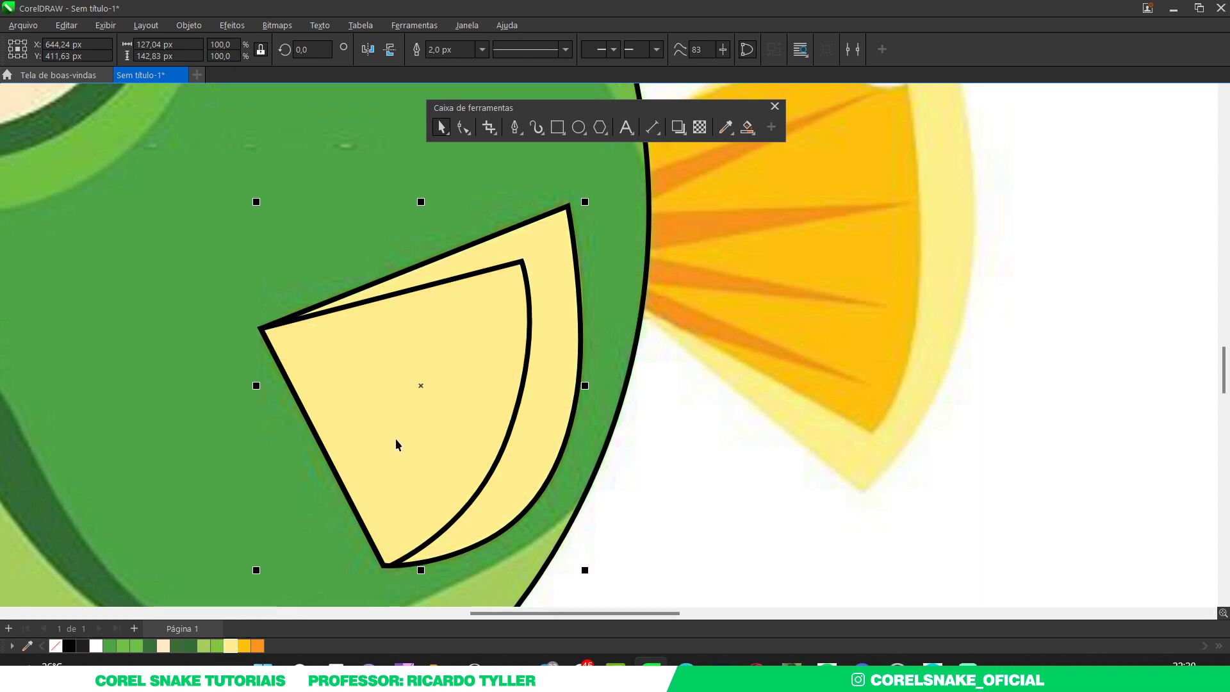
click(378, 480)
click(246, 644)
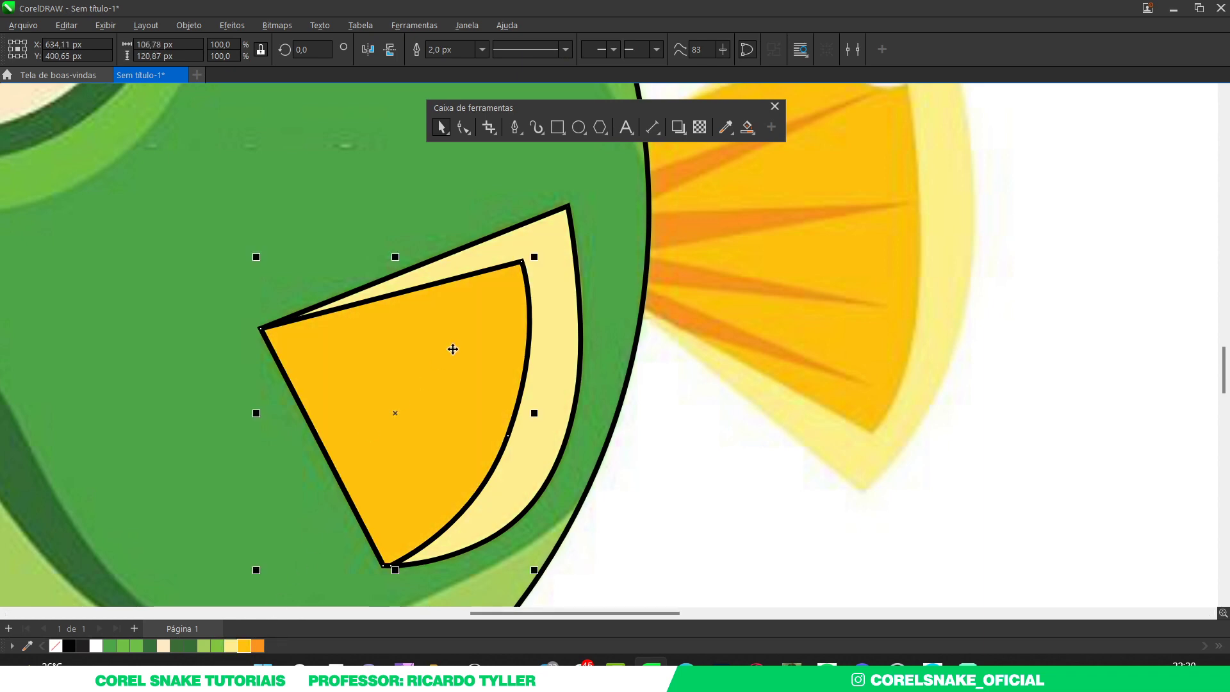
click(549, 294)
right_click(55, 646)
Step: Move both pectoral fin shapes 1061.45 px across onto the rebuilt fish and deselect them
scroll(417, 423, down, 6)
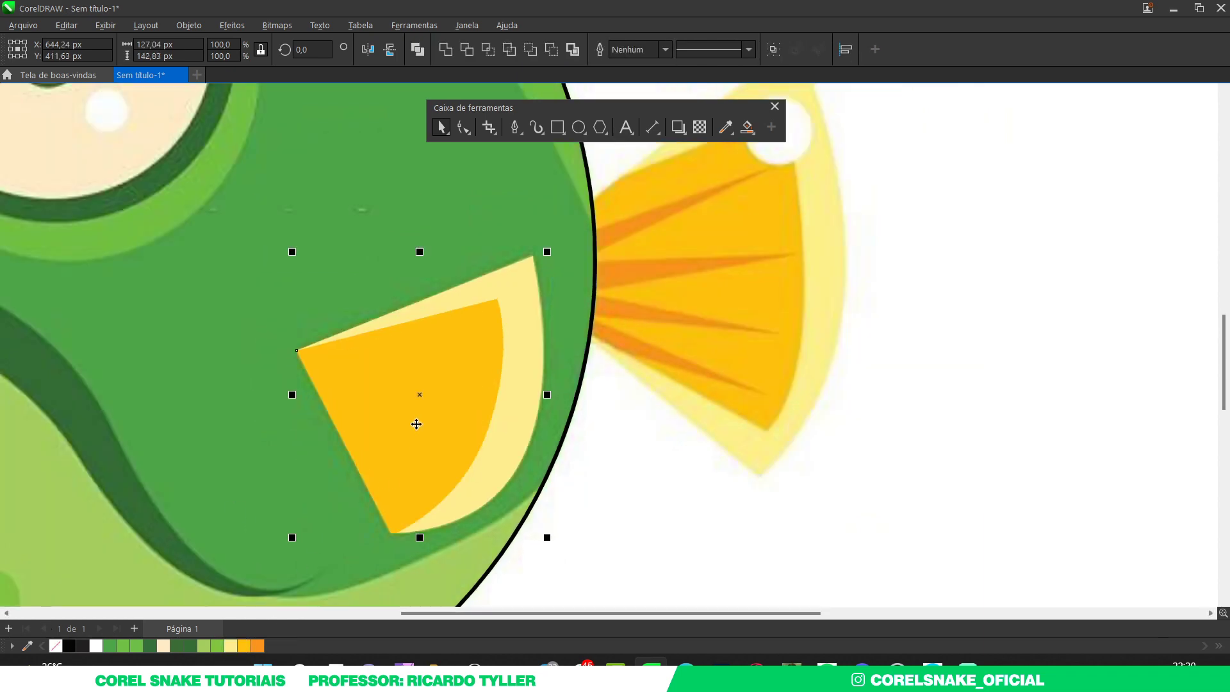
key(Right)
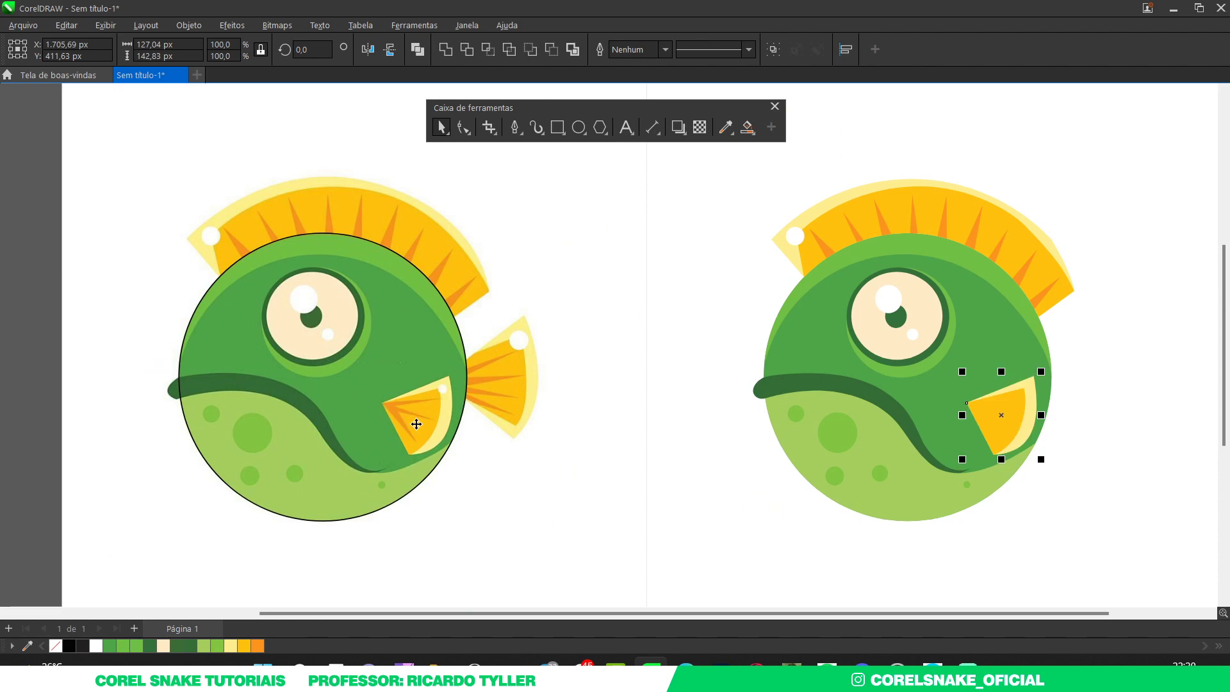
click(35, 319)
Step: Reposition the floating toolbox below the reference's pectoral fin, clear of the area being traced
scroll(335, 392, up, 5)
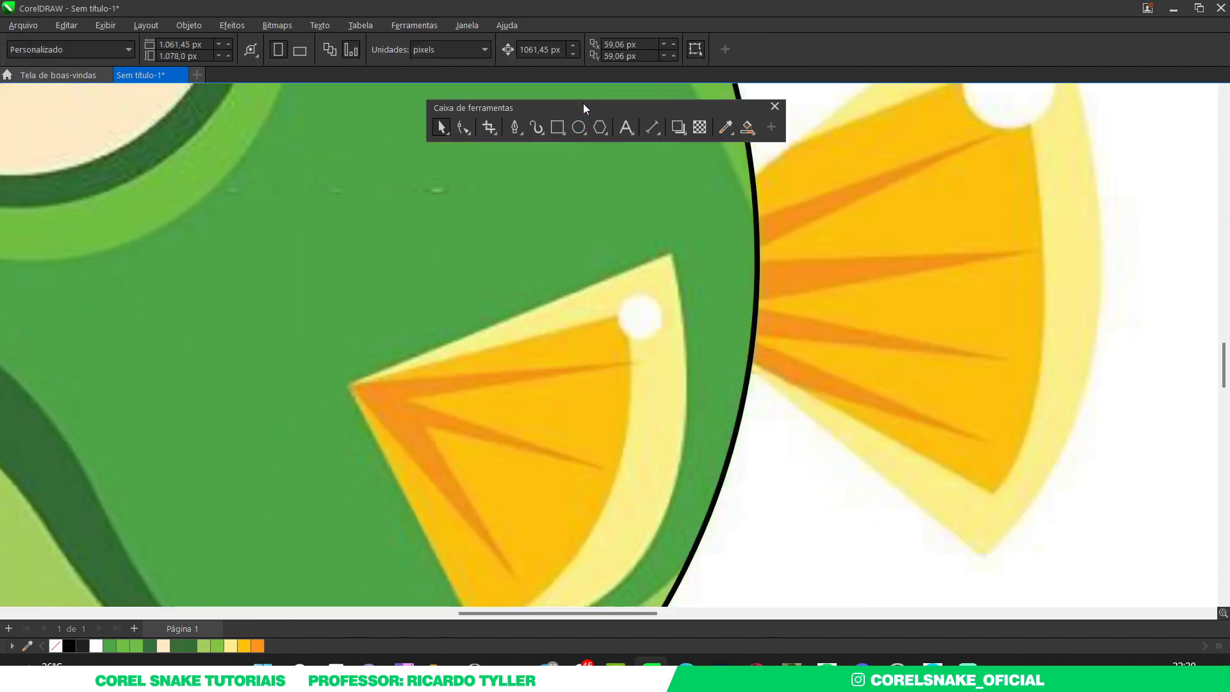
drag(584, 104, 588, 565)
scroll(488, 440, down, 2)
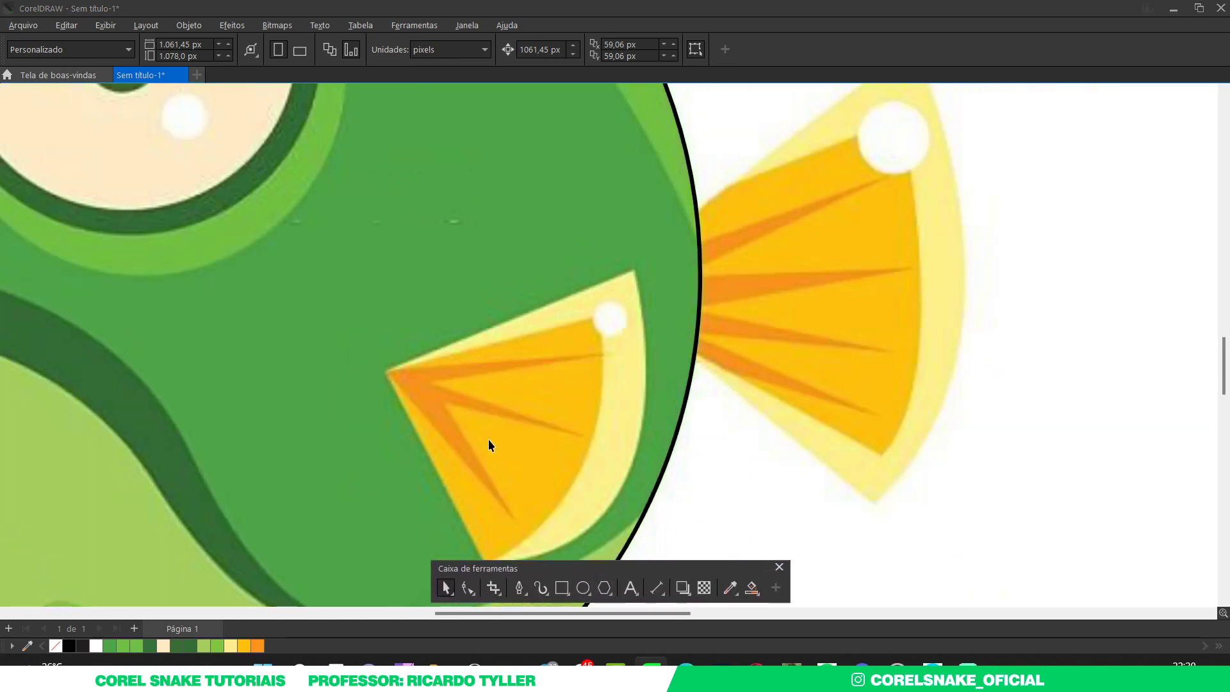
scroll(474, 490, up, 3)
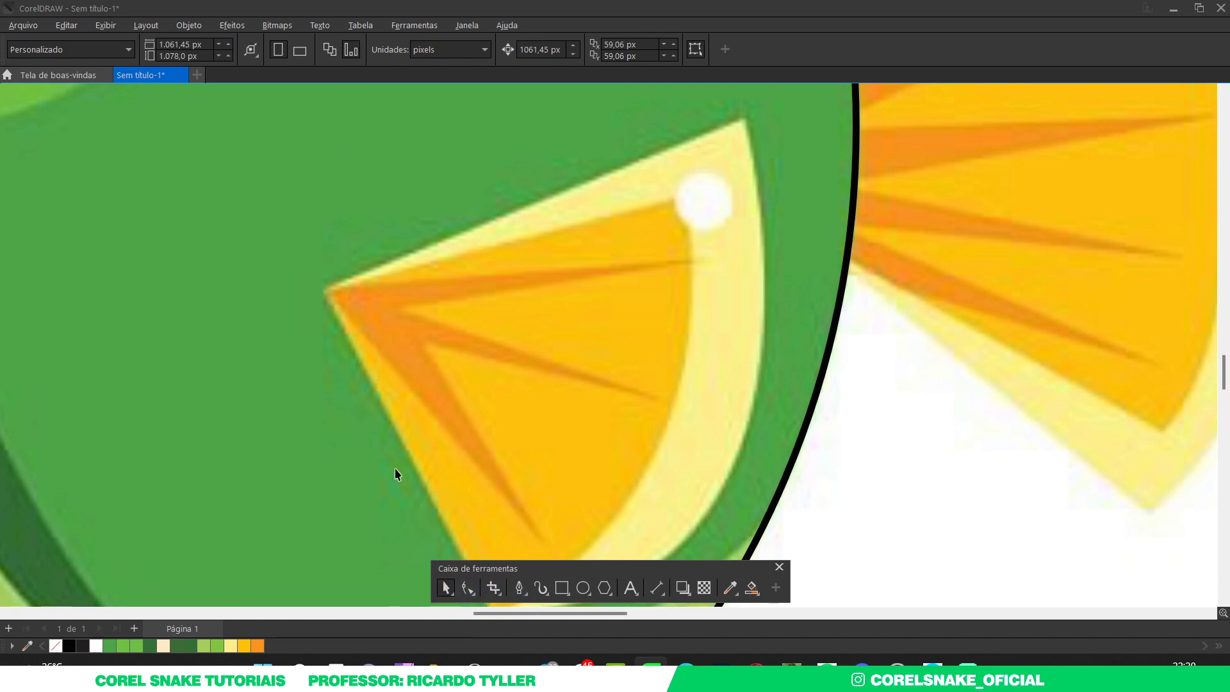
Step: Trace the pectoral fin's three-pronged orange stripe as a single closed straight-sided shape about 106 by 80 px
click(519, 588)
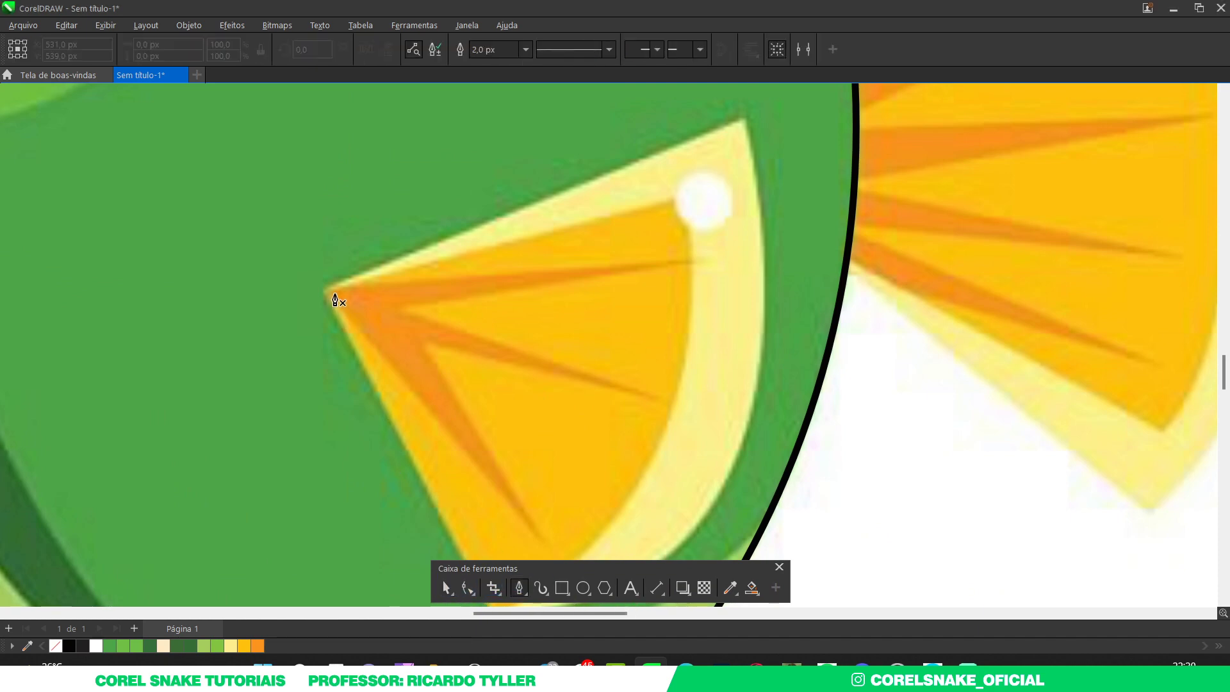
click(332, 293)
scroll(365, 346, down, 2)
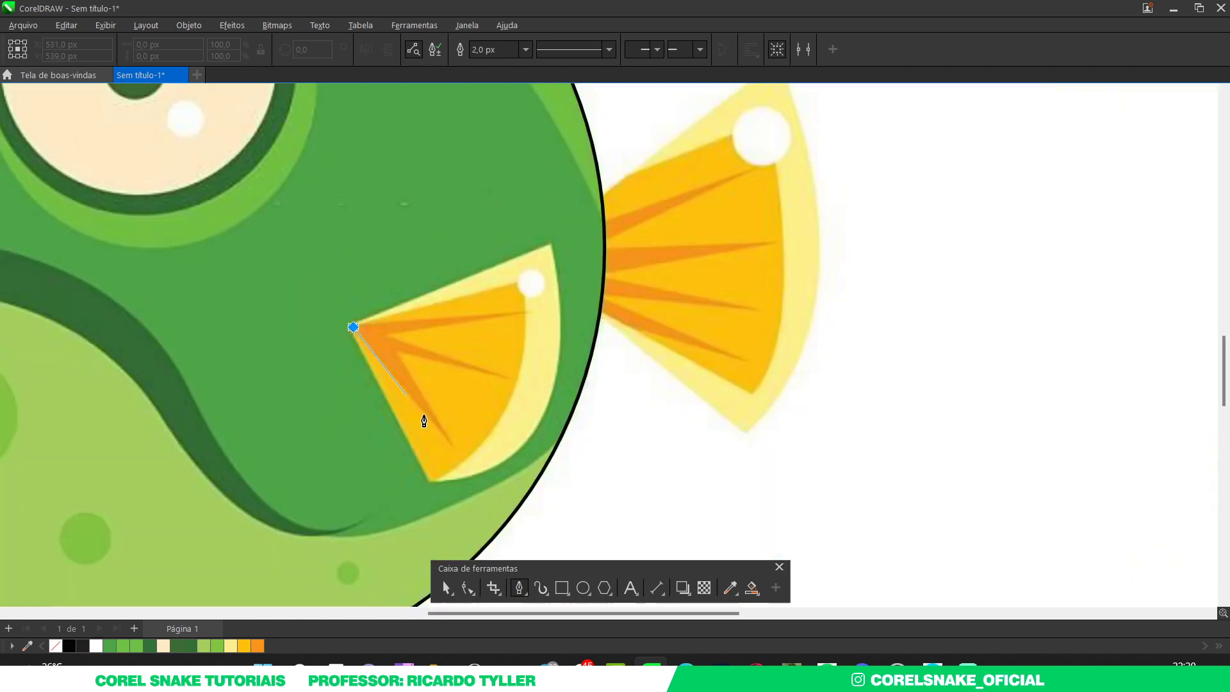
scroll(434, 439, up, 2)
click(441, 441)
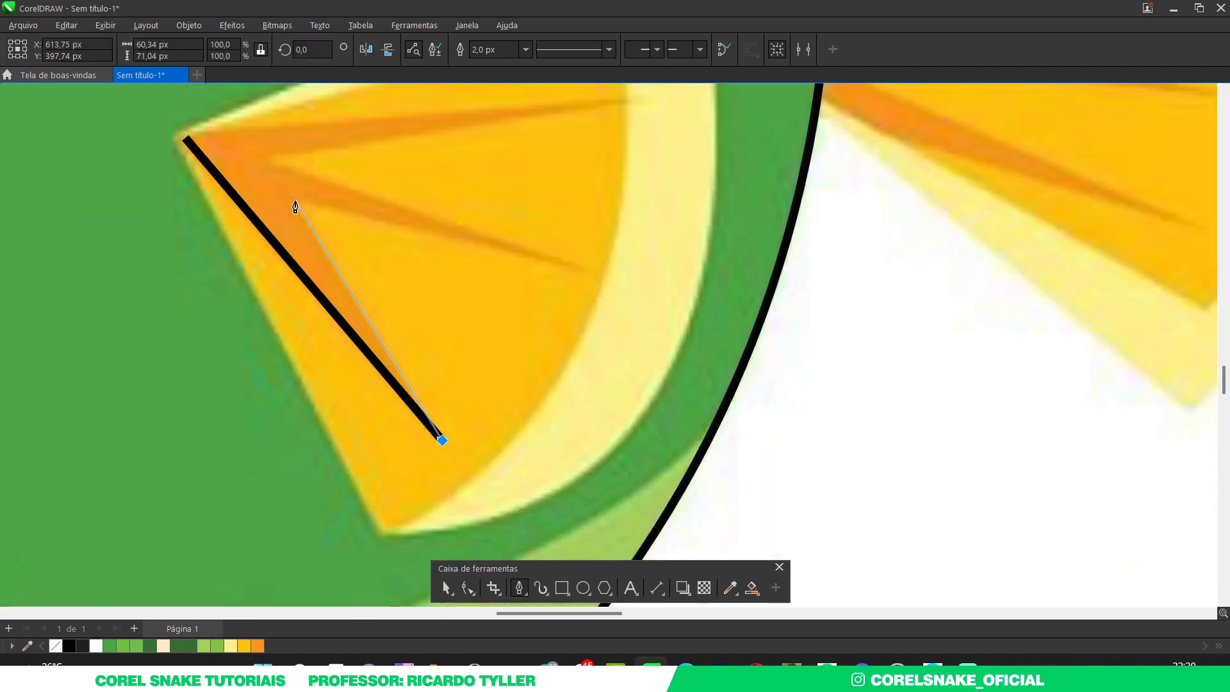
click(294, 201)
click(578, 267)
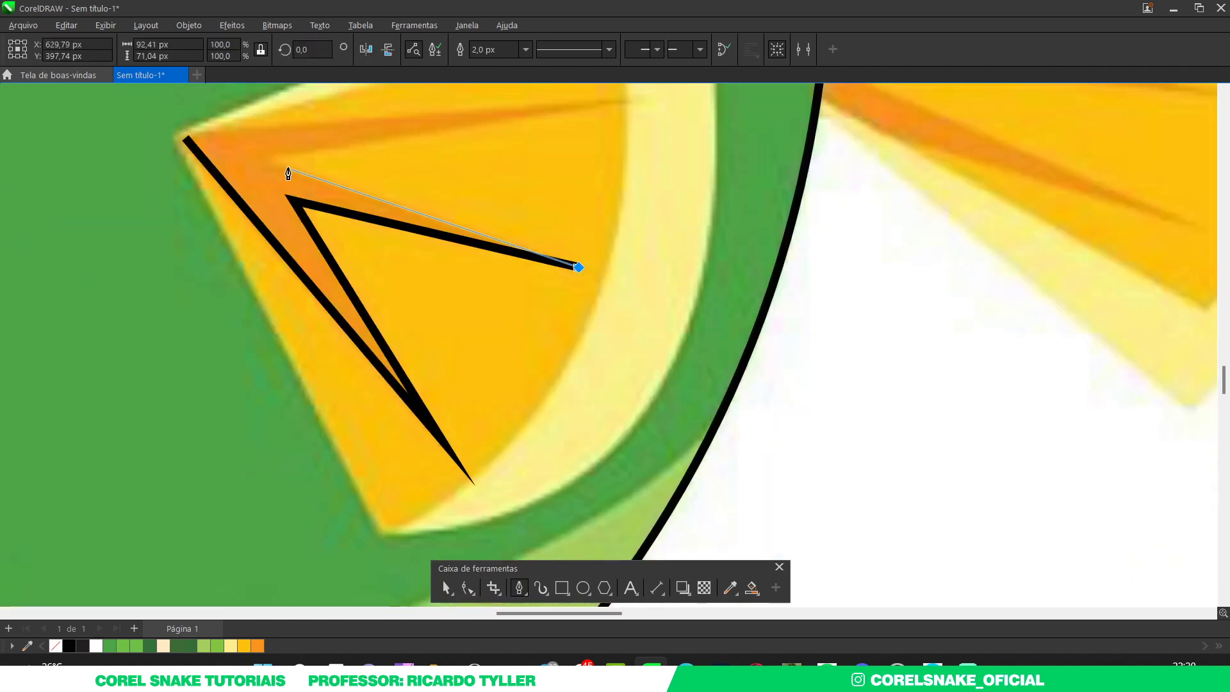
click(269, 157)
click(638, 101)
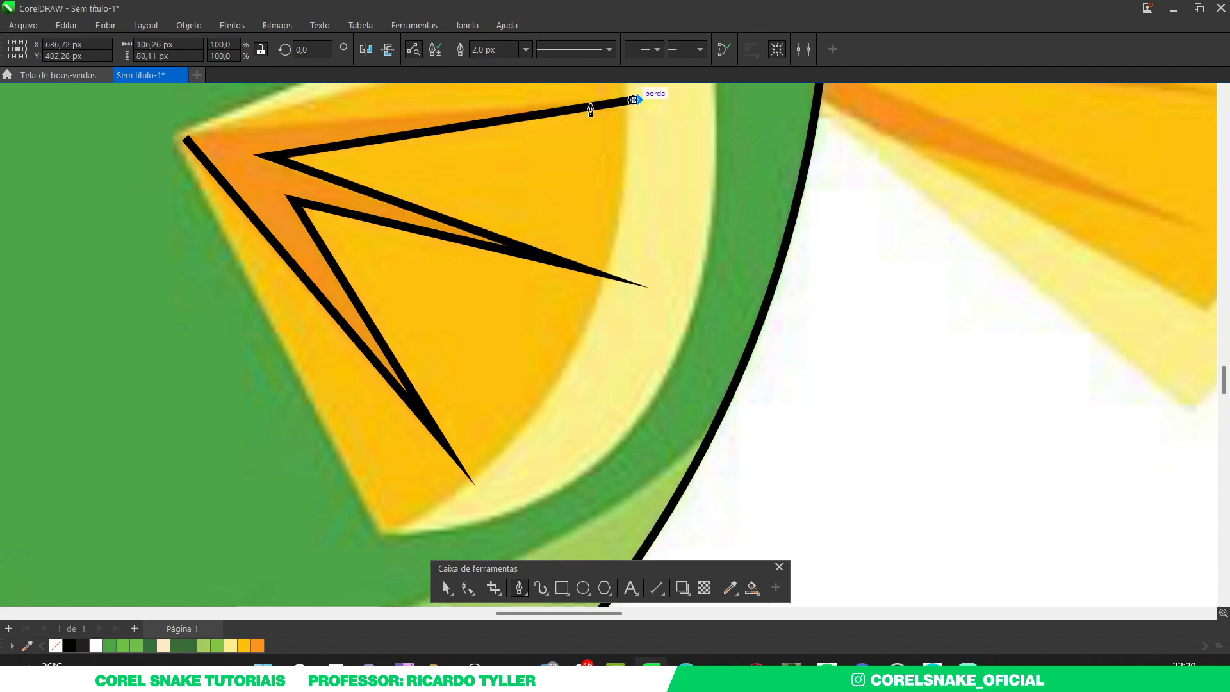
click(182, 137)
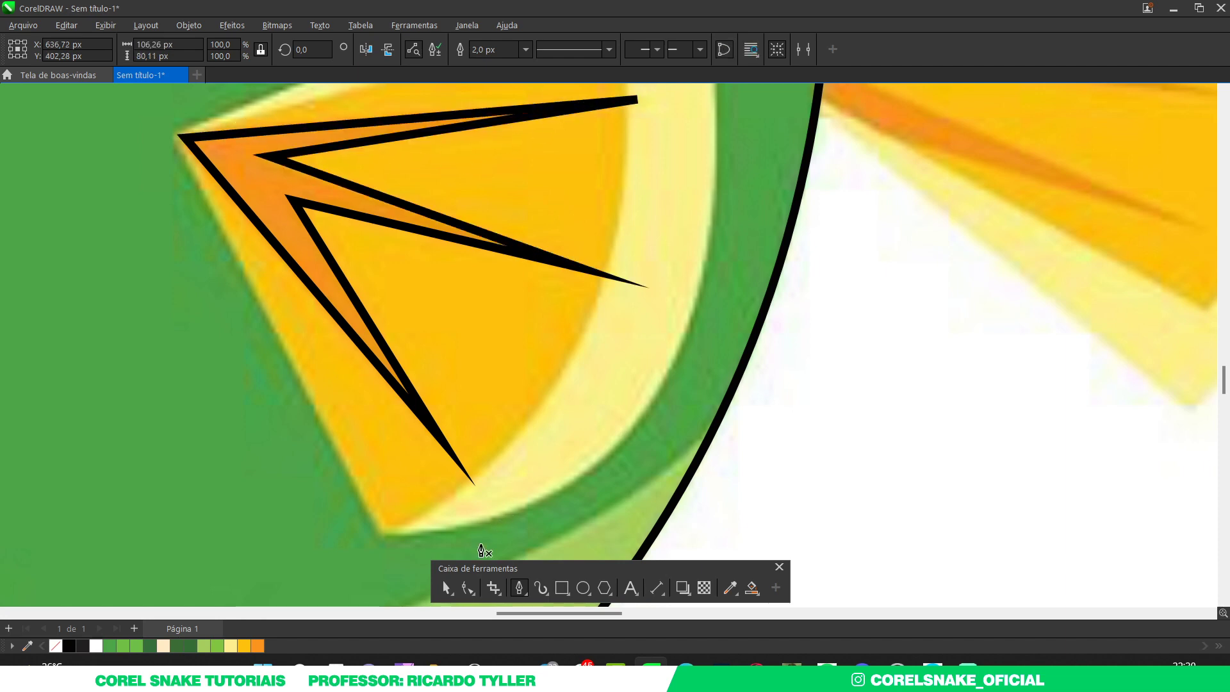
Step: Fill the three-pronged pectoral stripe with the sampled orange, remove its outline and move it 1061.45 px across onto the rebuilt fish
click(446, 587)
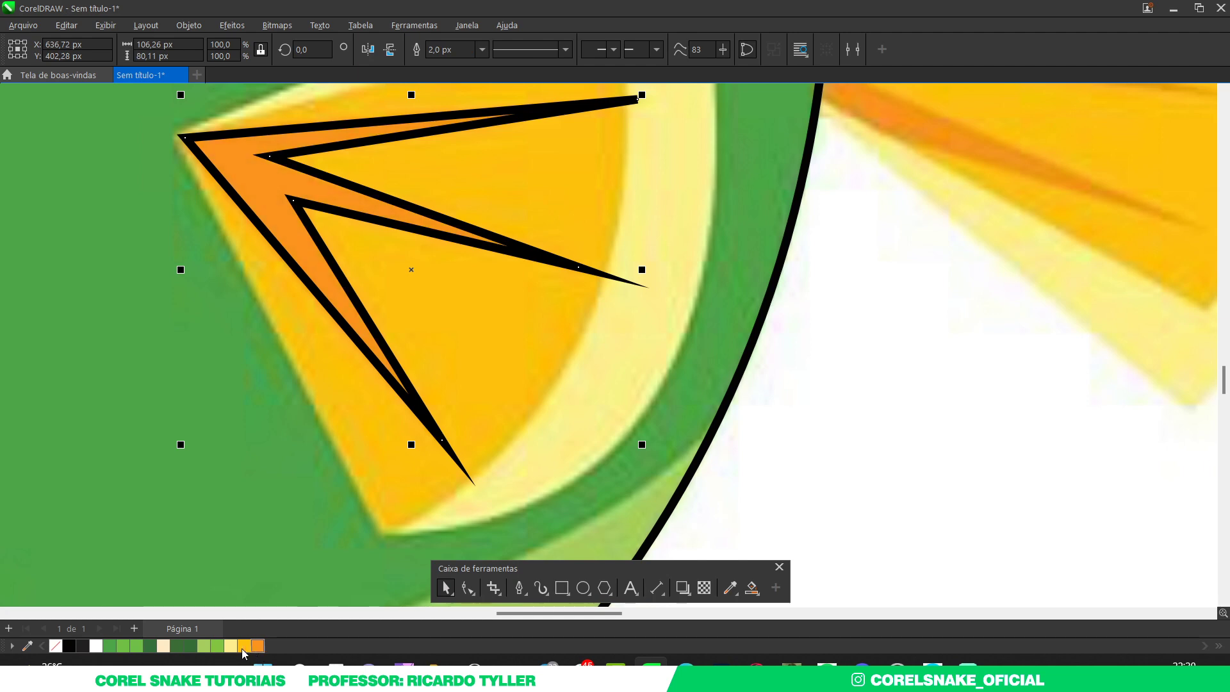
right_click(59, 646)
scroll(526, 331, down, 5)
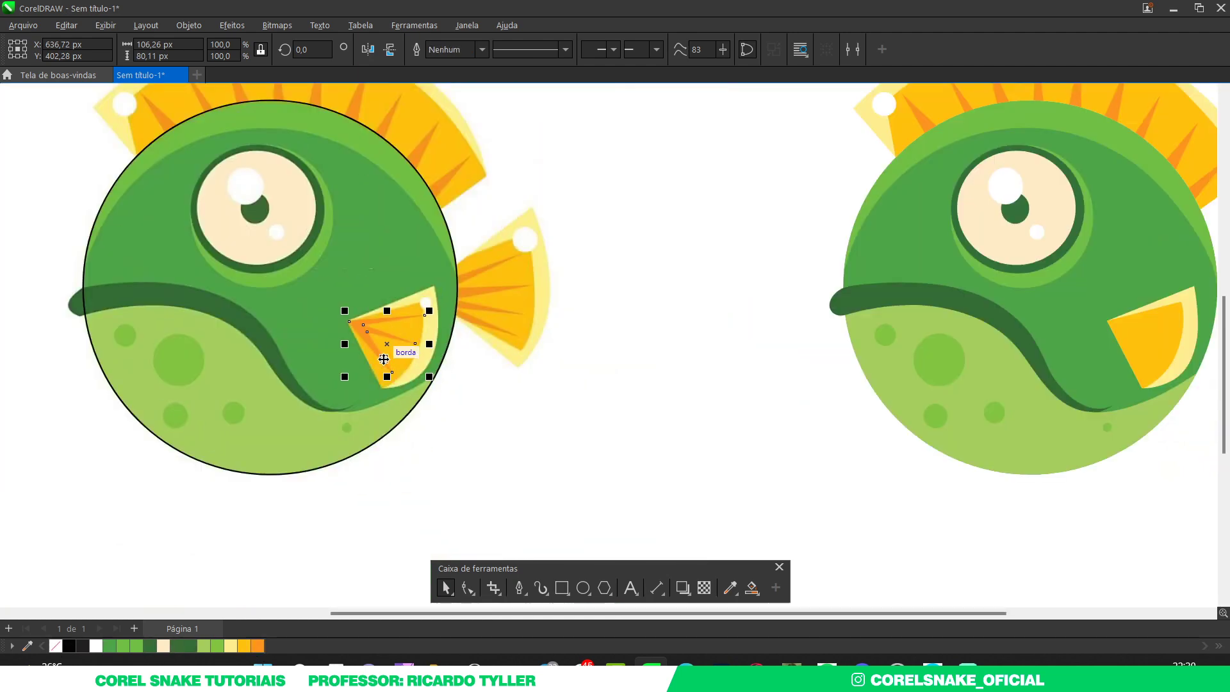
scroll(508, 279, up, 5)
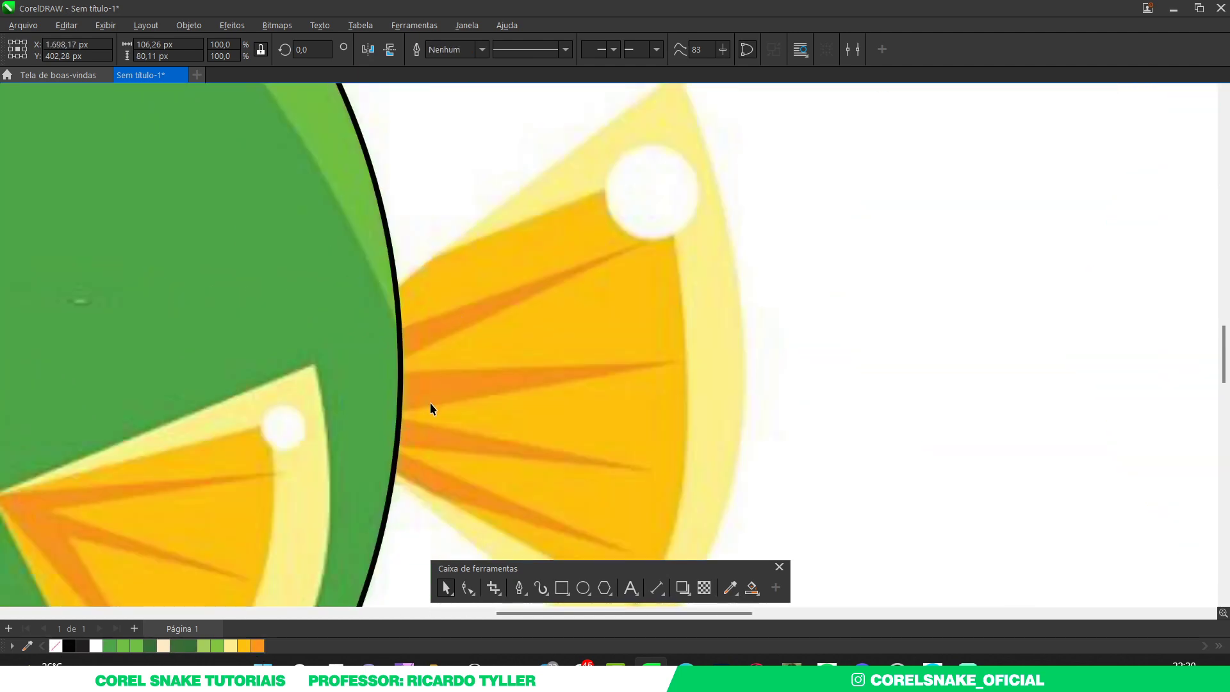
scroll(430, 402, down, 2)
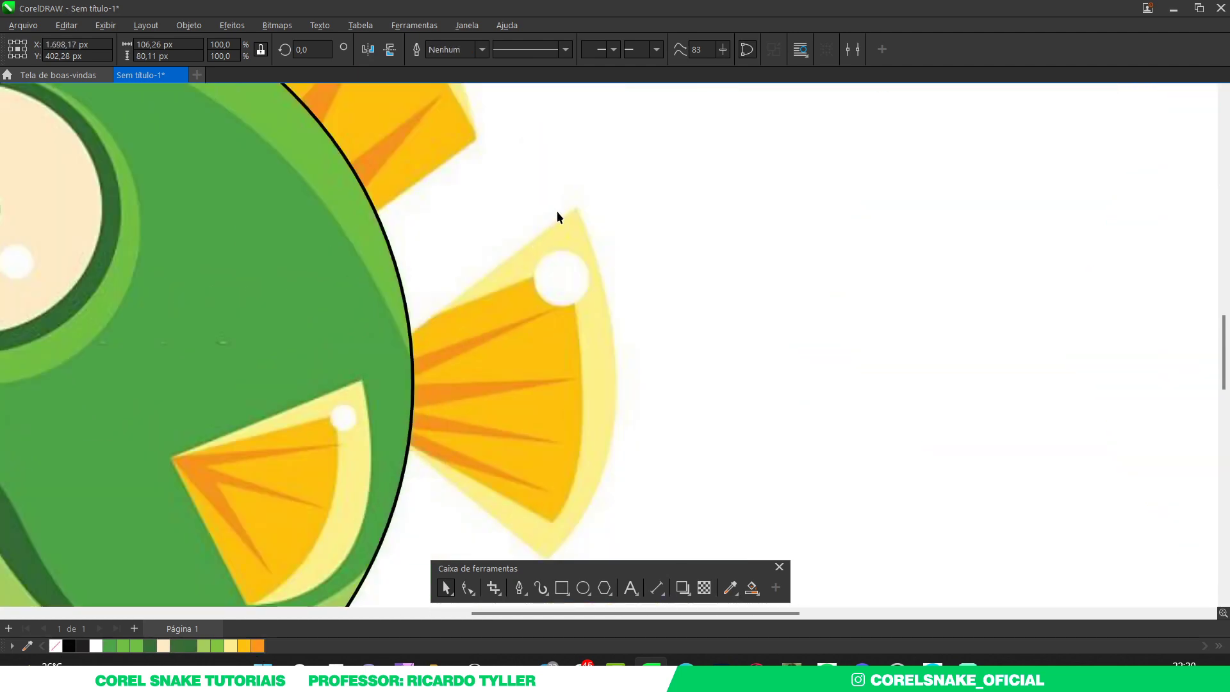
Step: Trace the reference tail fin's pale outer shape as one closed outline with a curved rear edge, overlapping the body, about 144 by 226 px
click(519, 587)
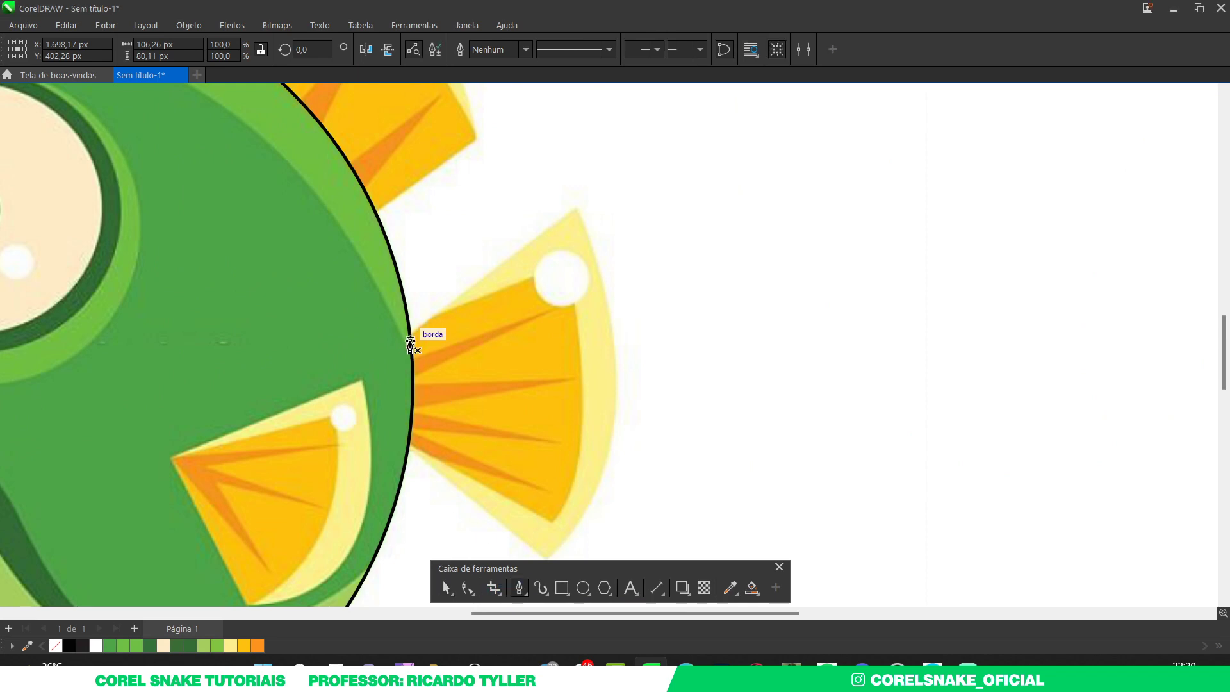
click(410, 346)
scroll(412, 348, up, 2)
scroll(393, 351, down, 2)
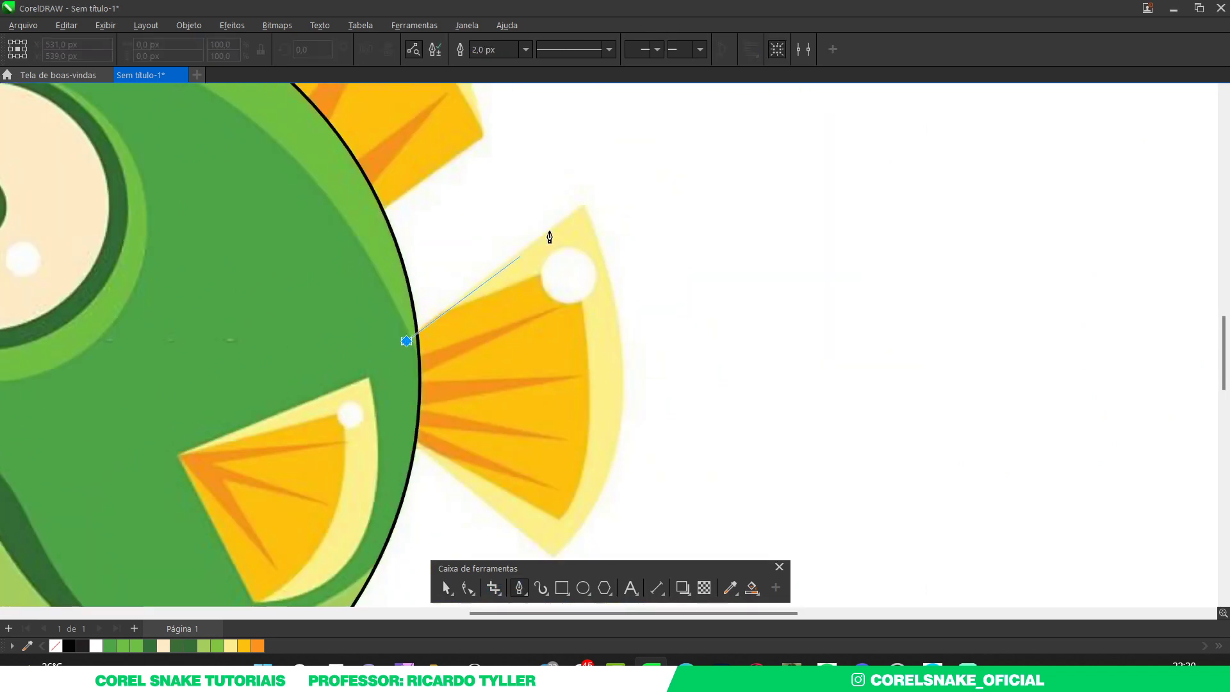
scroll(576, 211, up, 2)
click(583, 207)
scroll(583, 206, down, 2)
scroll(583, 212, up, 2)
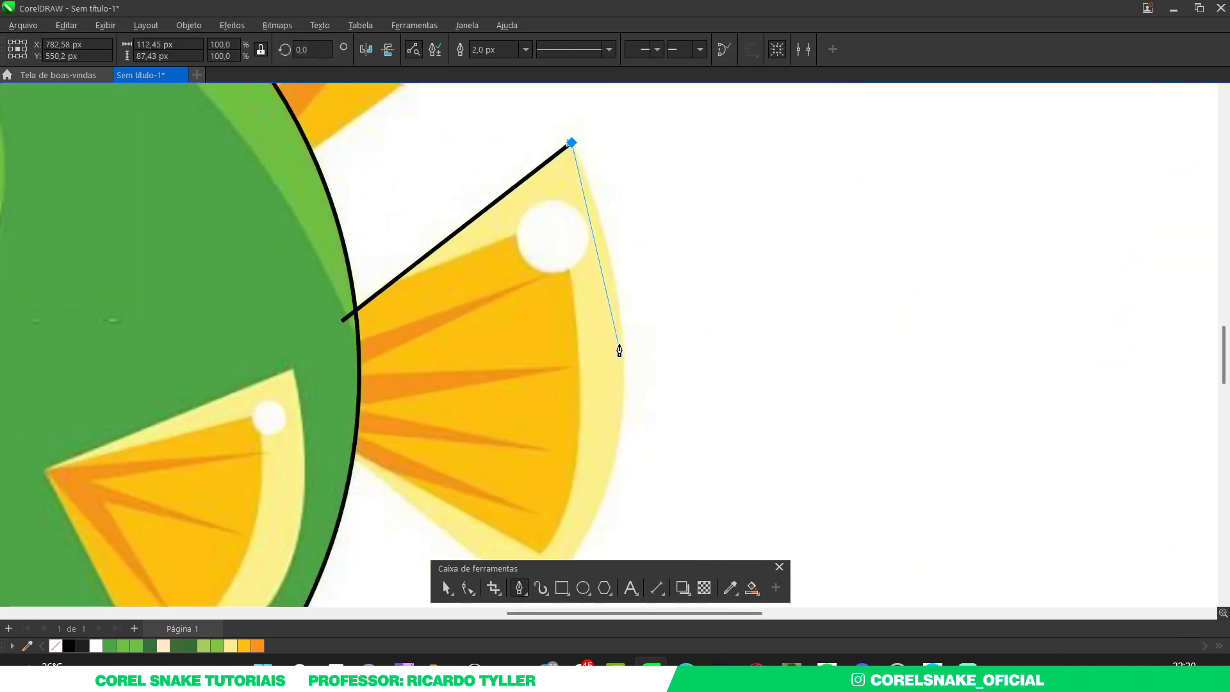
drag(619, 340, 575, 522)
scroll(634, 457, down, 2)
scroll(627, 465, up, 2)
click(567, 522)
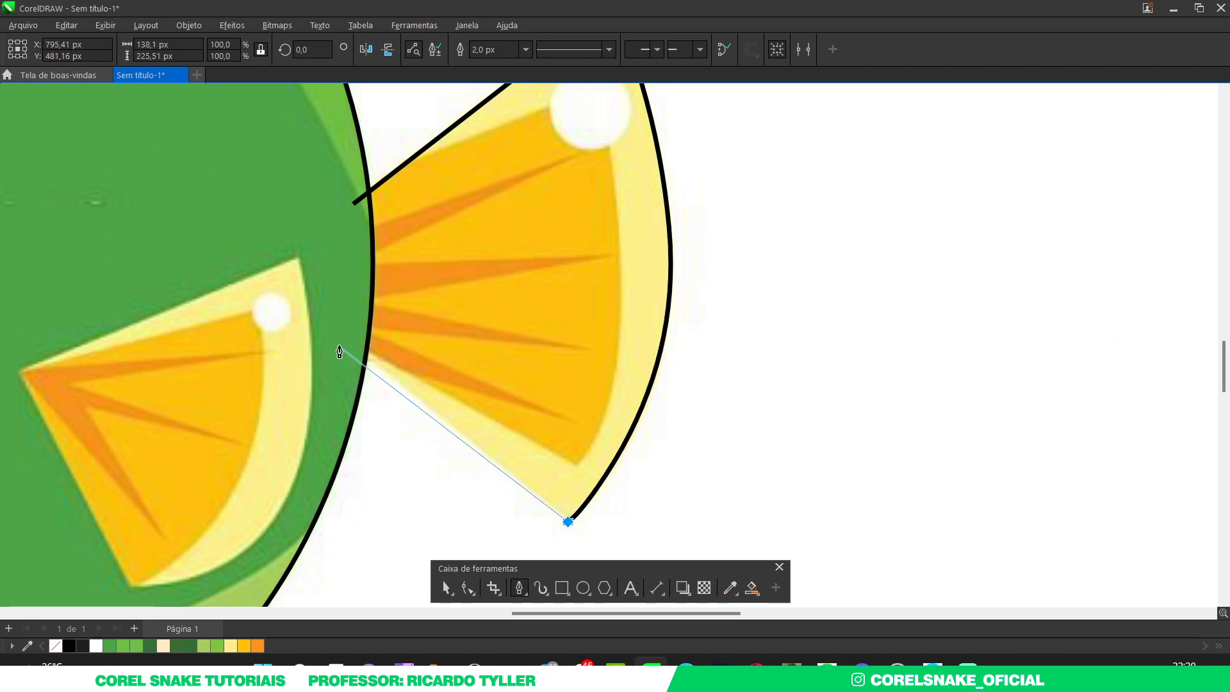
click(339, 333)
click(353, 203)
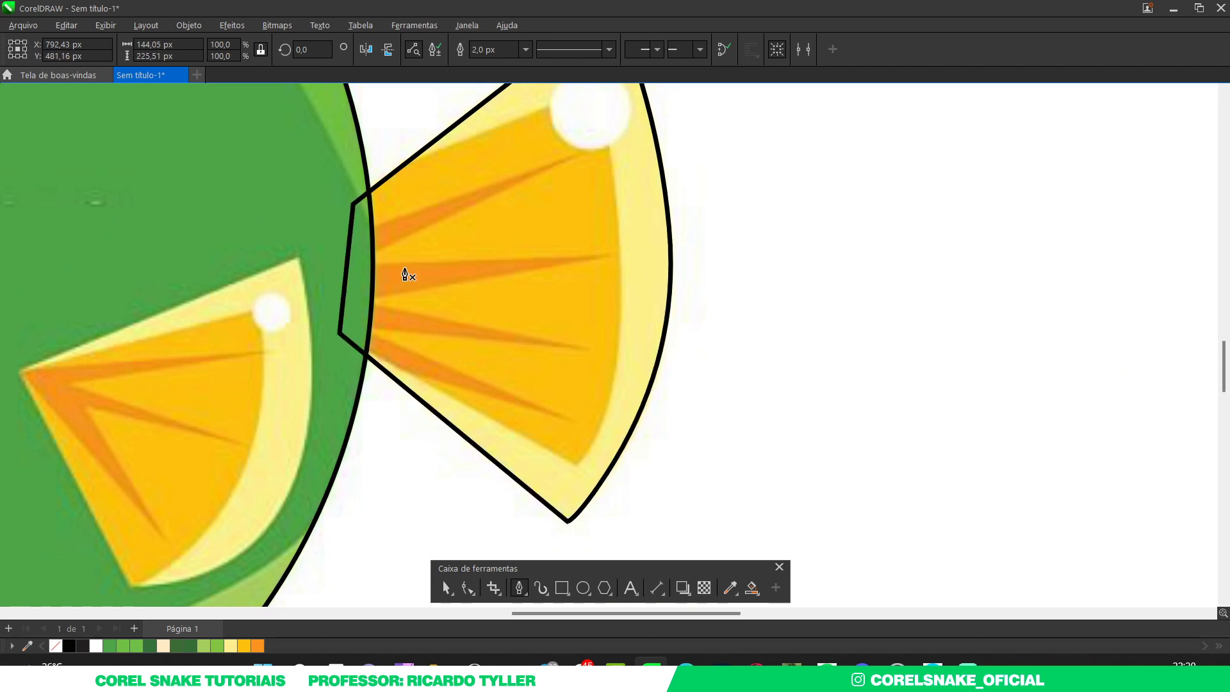
scroll(405, 276, down, 3)
scroll(442, 256, up, 3)
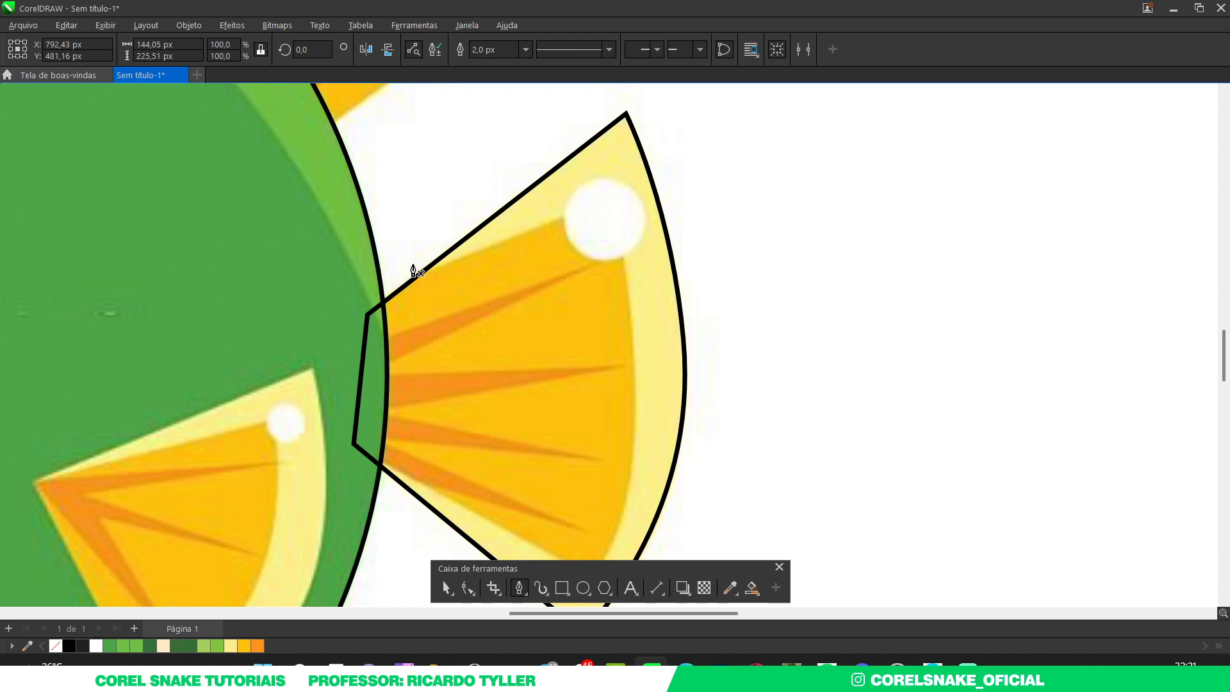
Step: Trace the tail fin's golden inner area as a closed shape with a curved rear edge, overlapping the body, about 117 by 162 px
click(408, 273)
key(Escape)
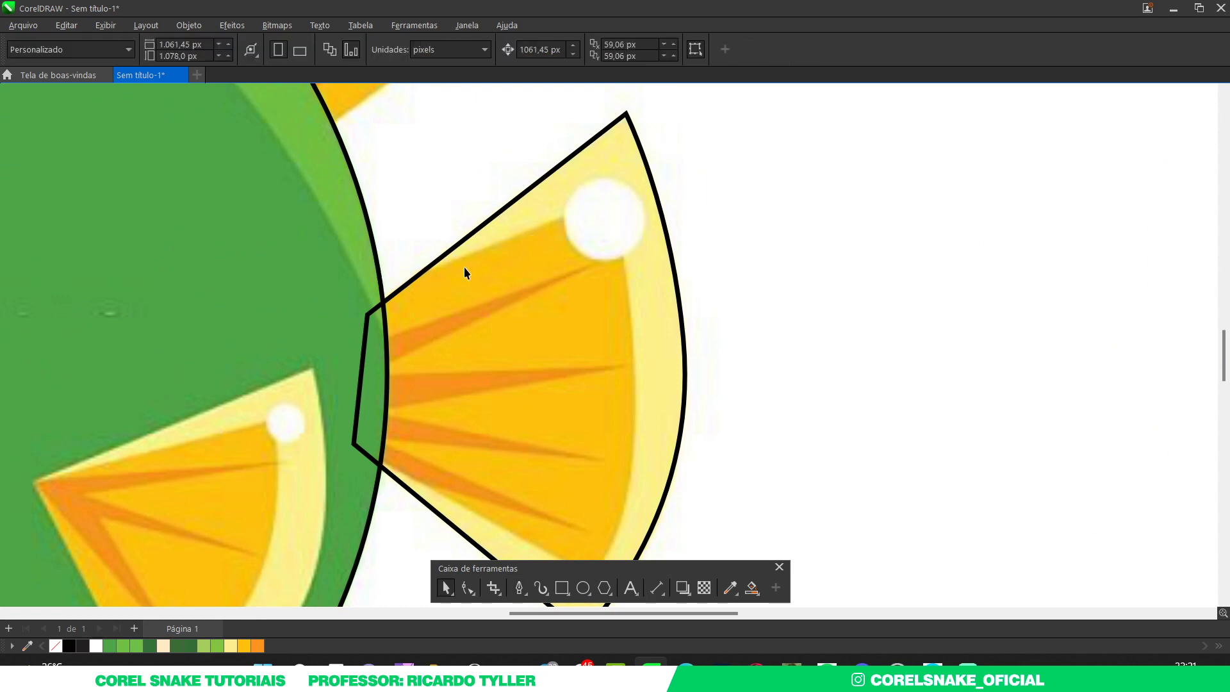
scroll(414, 280, up, 2)
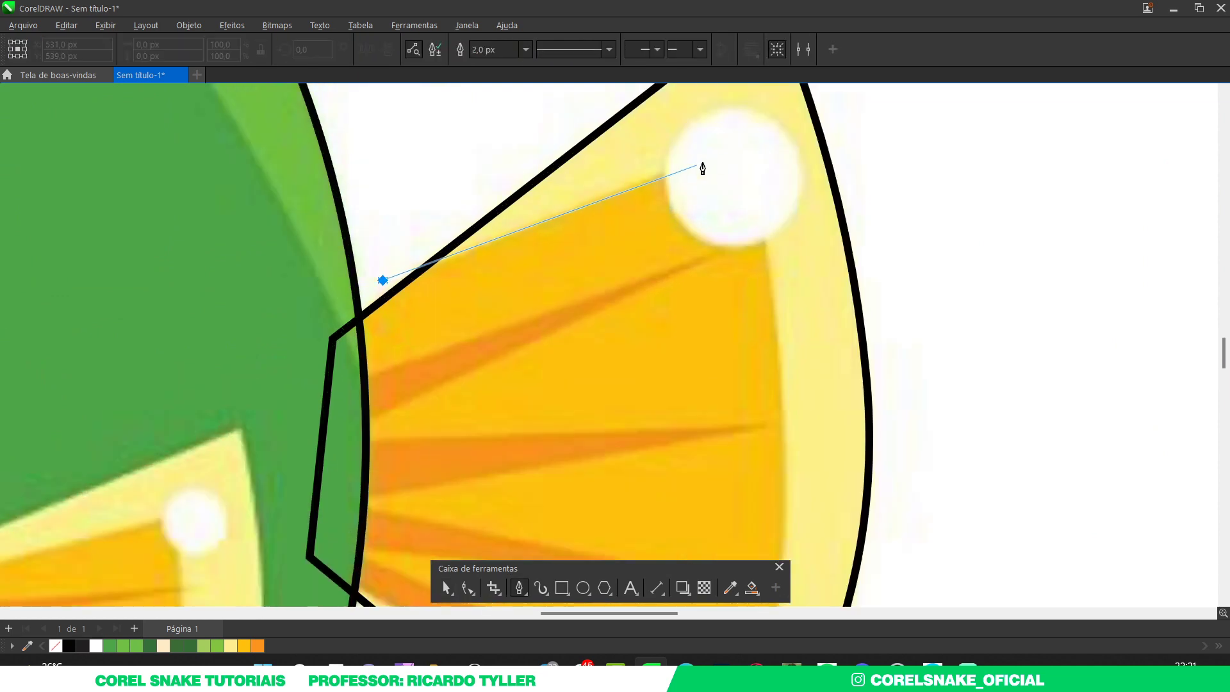
click(736, 153)
scroll(736, 151, down, 3)
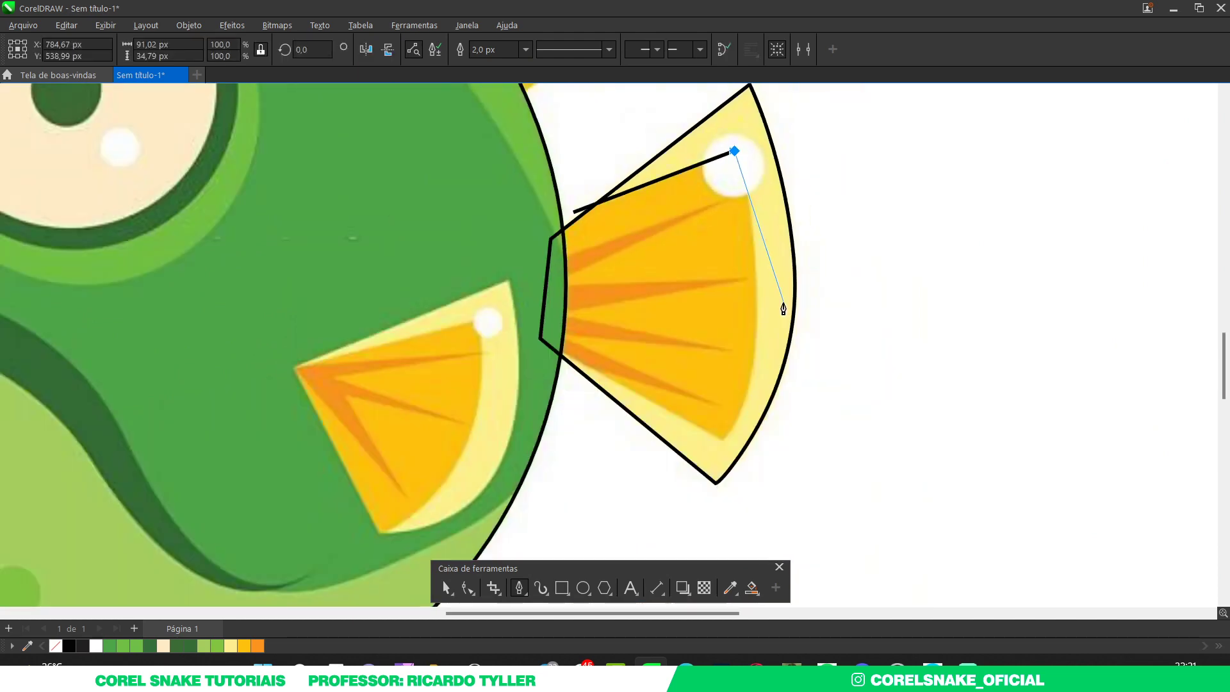
scroll(747, 283, up, 1)
drag(748, 278, 748, 365)
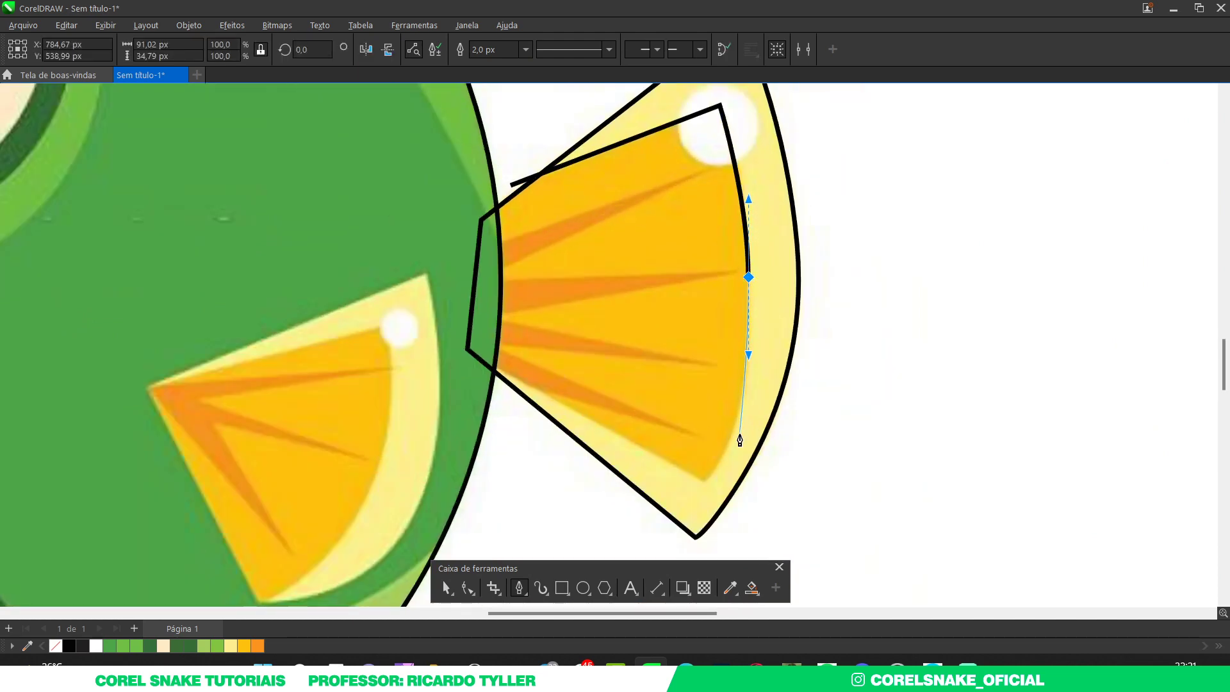
scroll(739, 440, up, 1)
drag(727, 424, 708, 479)
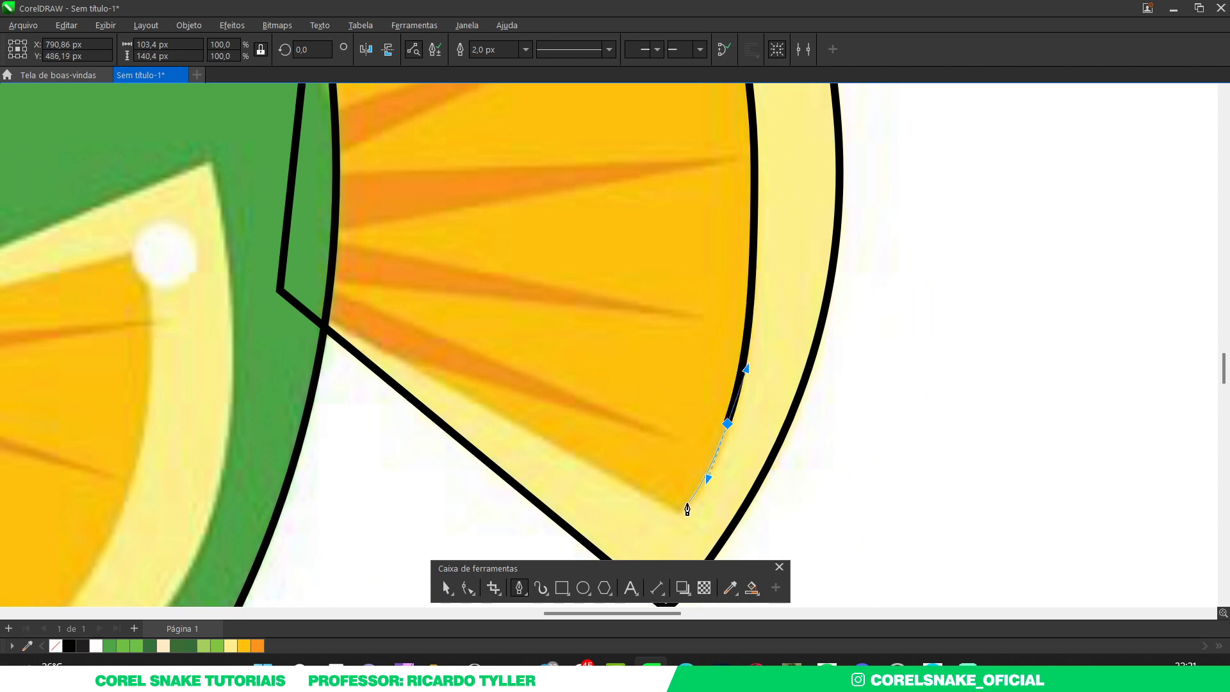
click(683, 510)
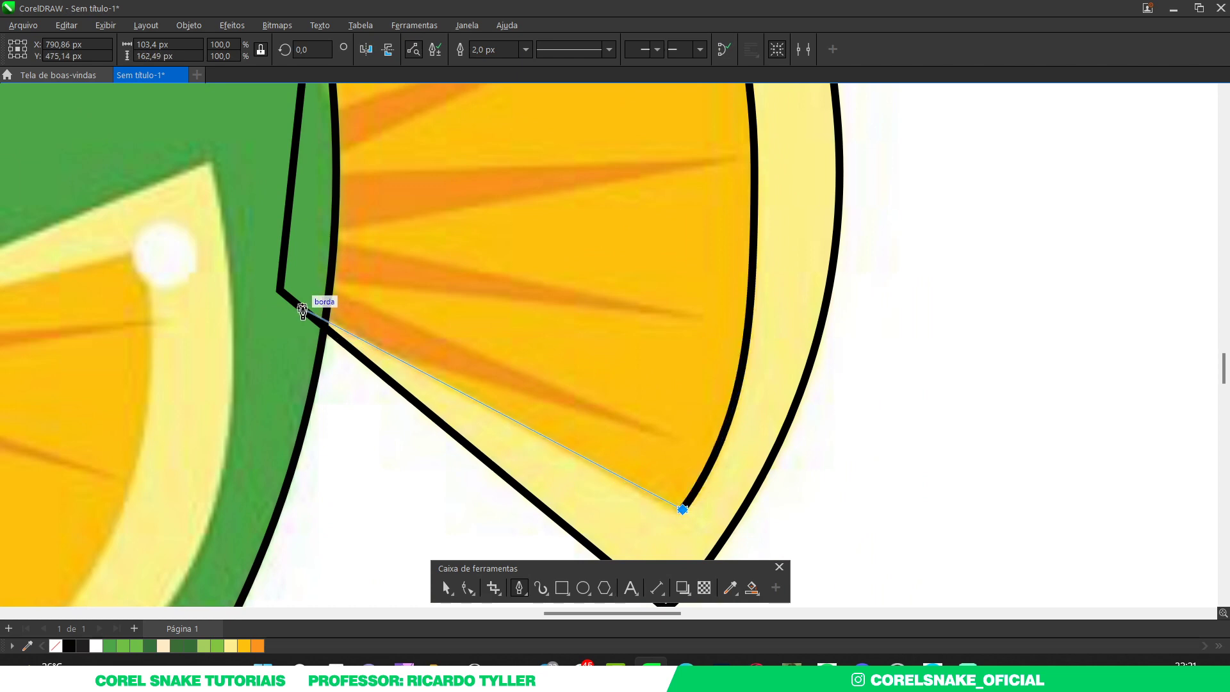
click(304, 305)
scroll(315, 316, down, 3)
scroll(279, 235, up, 1)
click(316, 146)
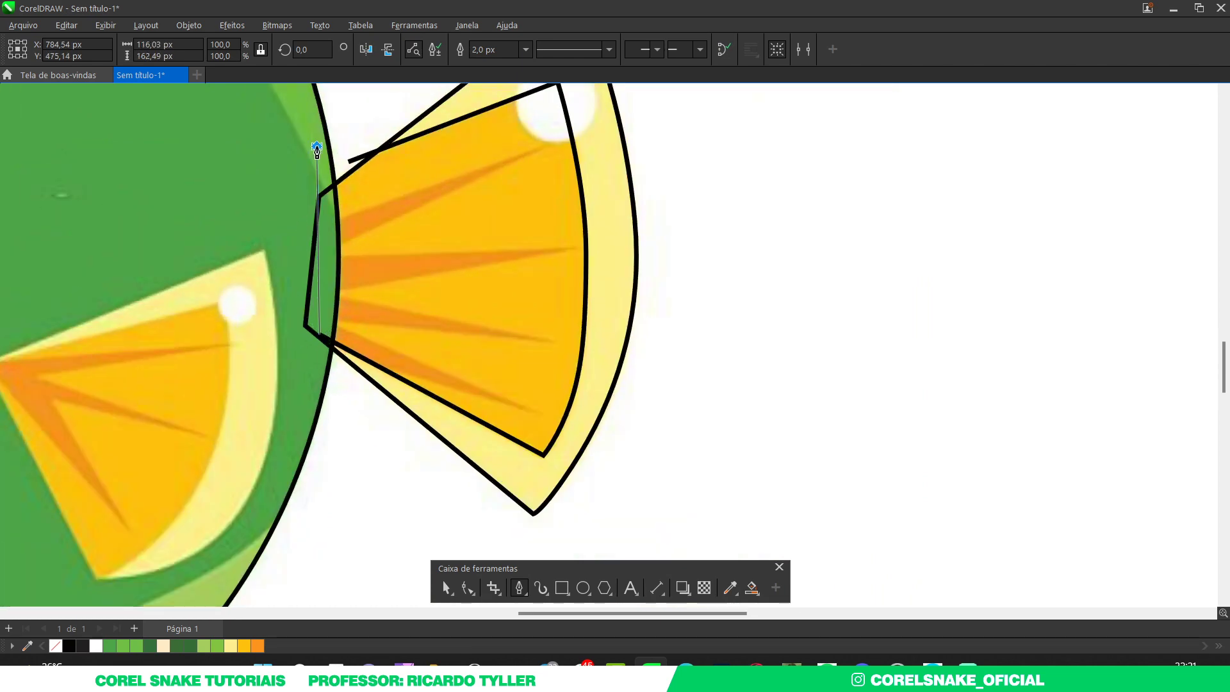
click(349, 161)
key(space)
scroll(517, 276, down, 2)
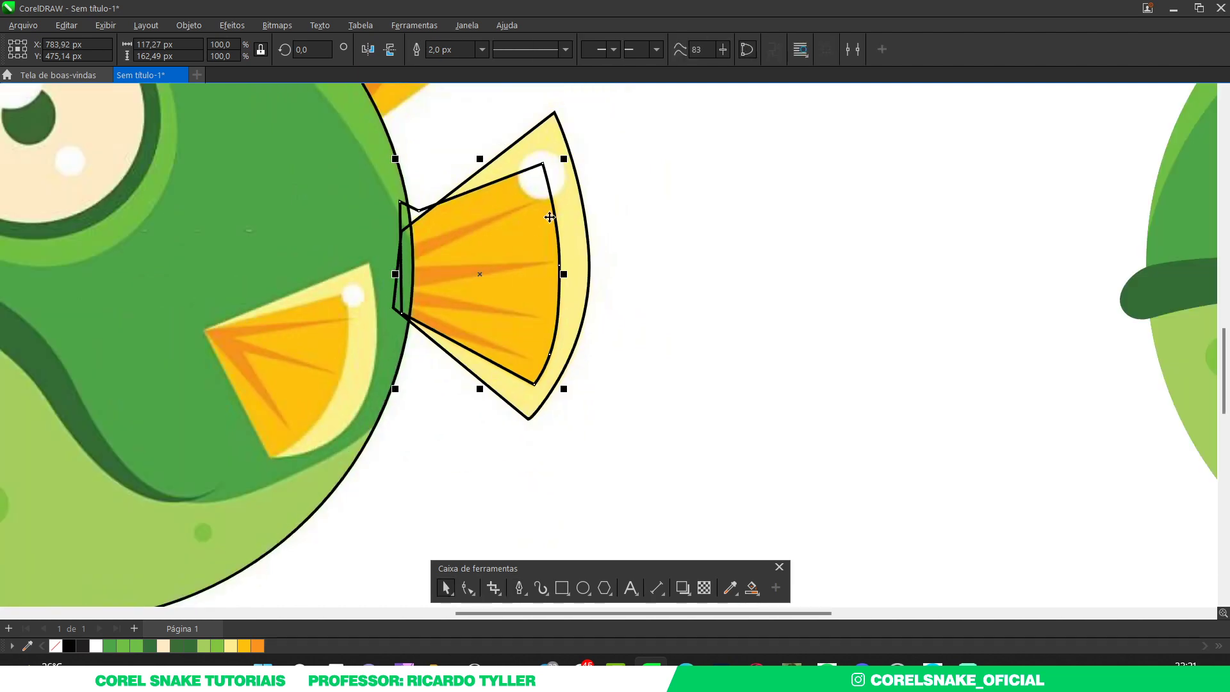
Step: Intersect the inner tail shape with the outer tail shape and delete the original inner shape
click(569, 191)
scroll(414, 200, up, 1)
shift+click(395, 230)
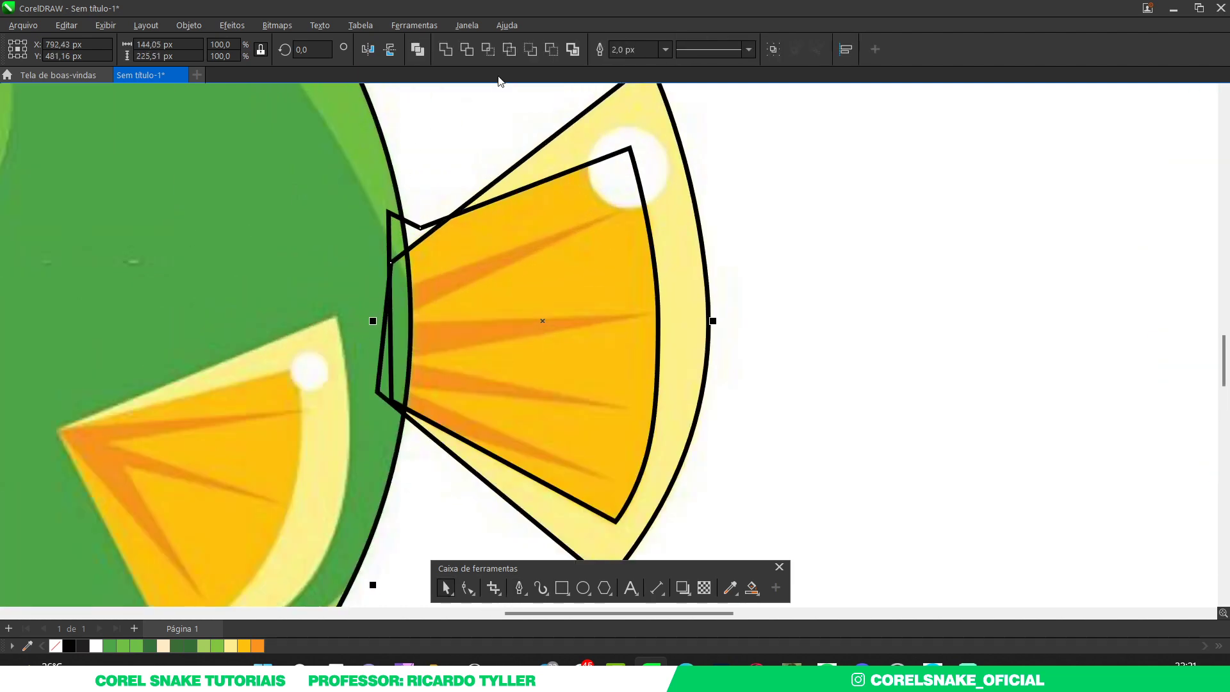
click(486, 55)
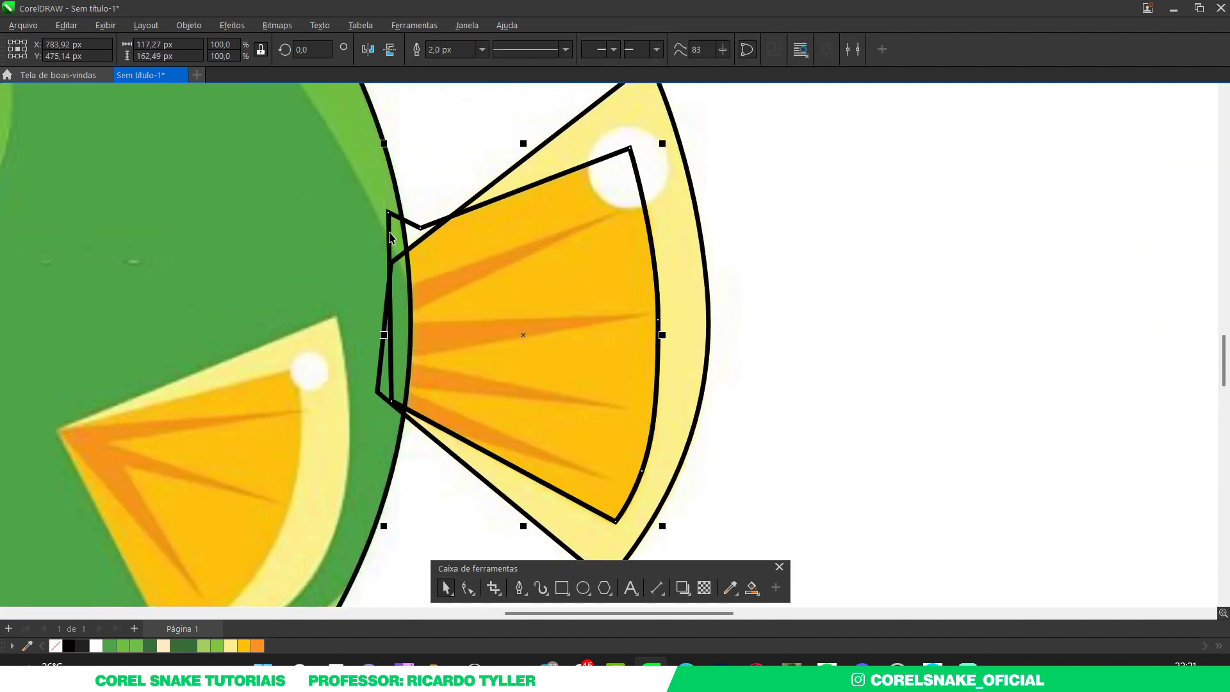
key(Delete)
scroll(482, 265, down, 2)
drag(515, 285, 577, 285)
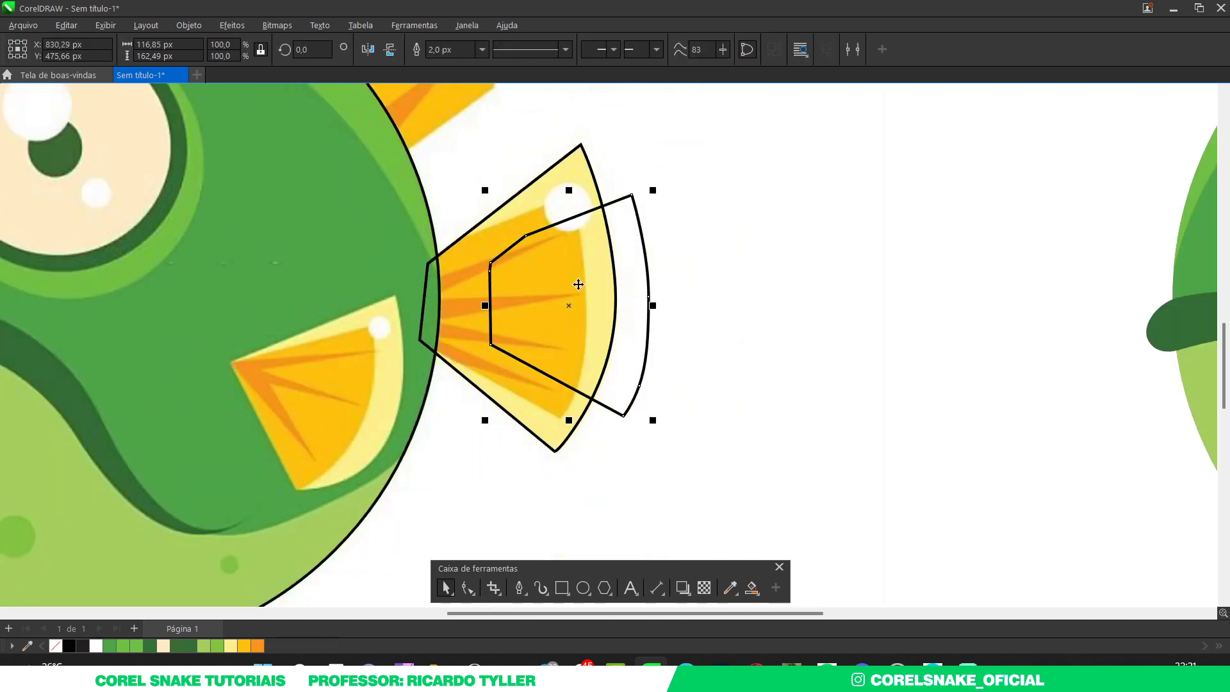
key(ctrl+z)
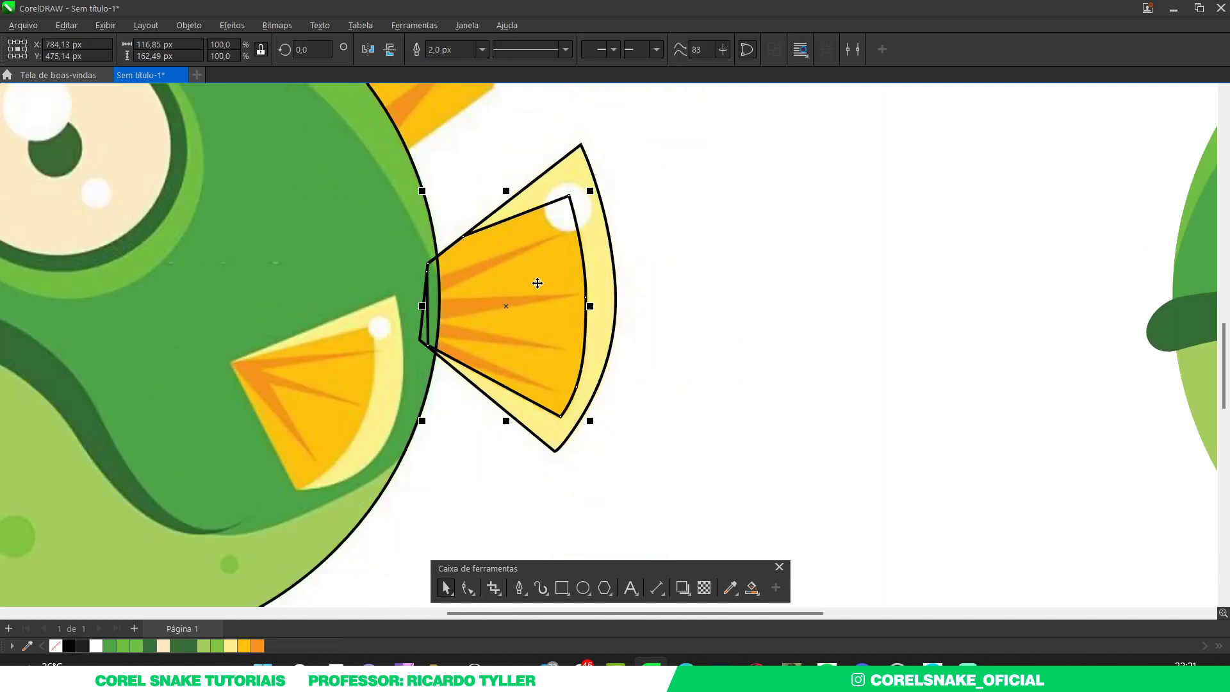
Step: Remove the inner tail outline and create a Smart Fill piece from the outer tail area outside the body circle
key(Delete)
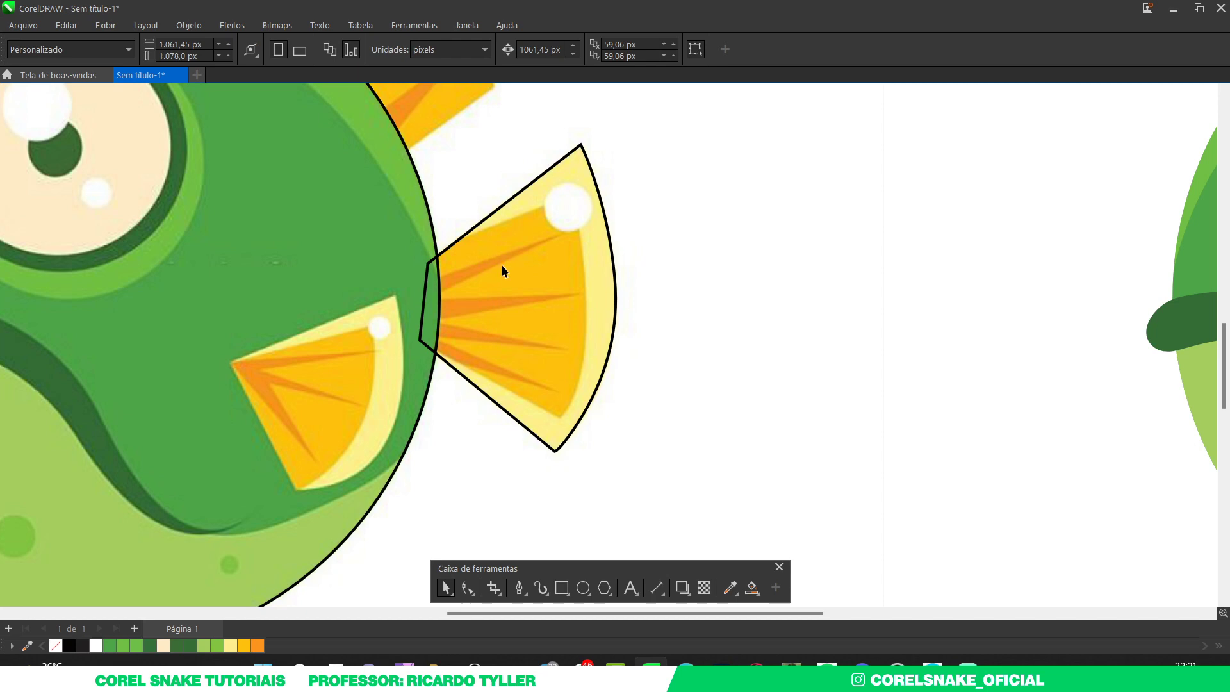
key(s)
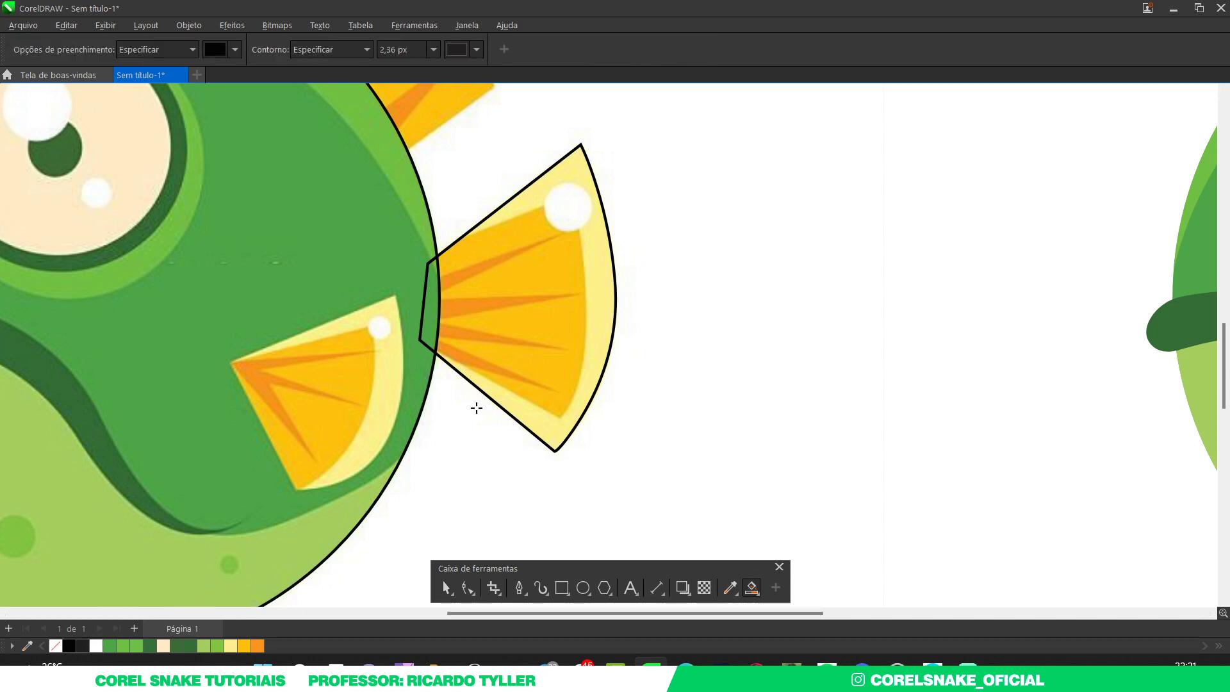
click(520, 297)
click(456, 576)
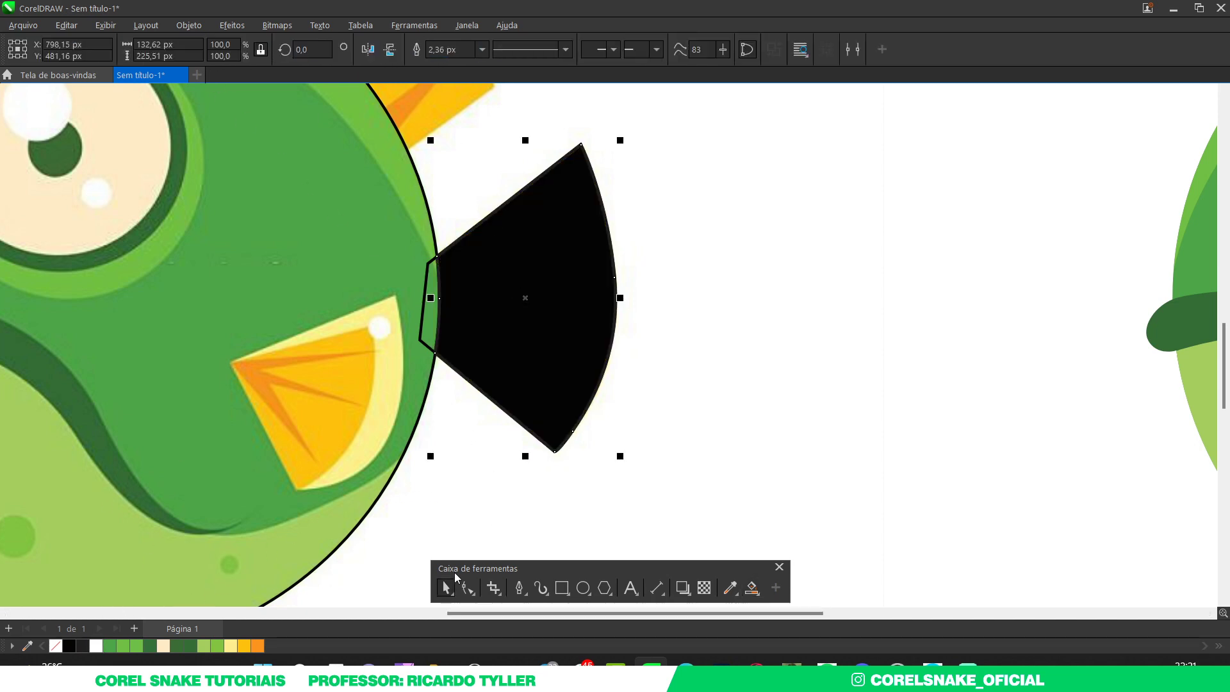
Step: Color the outer tail piece pale yellow without outline, move it 1061.45 px across onto the rebuilt fish, and restore the inner tail outline
click(233, 648)
right_click(58, 645)
scroll(389, 418, down, 2)
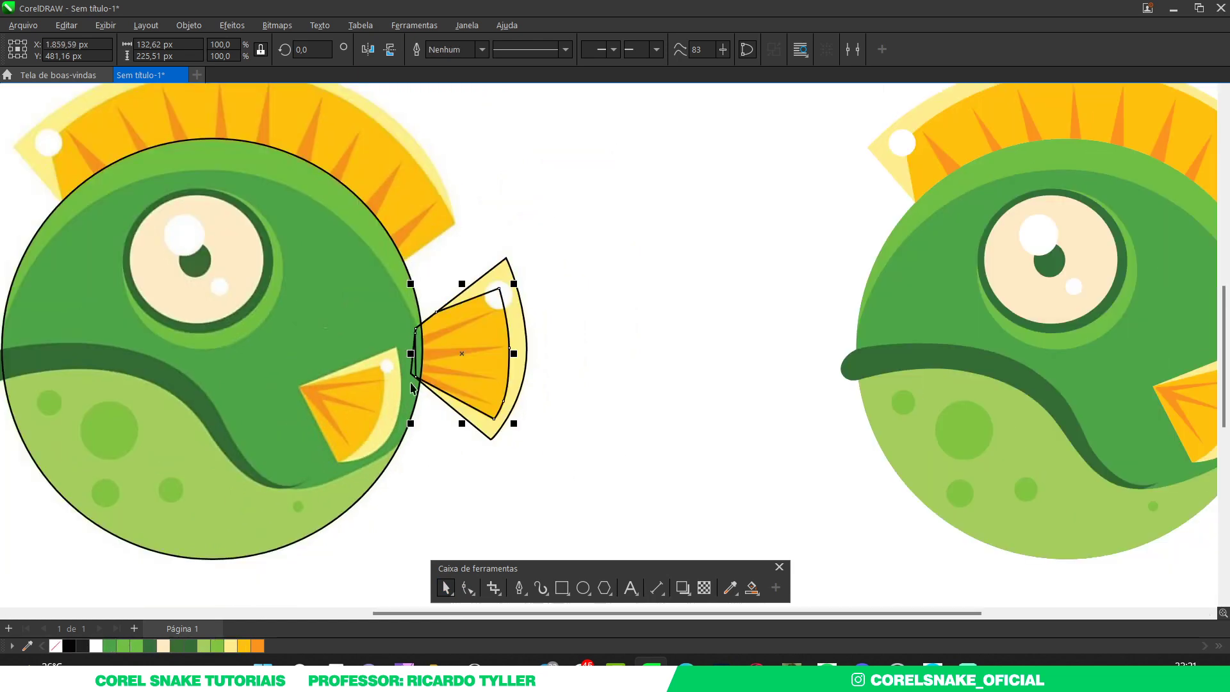
click(430, 327)
scroll(467, 308, up, 2)
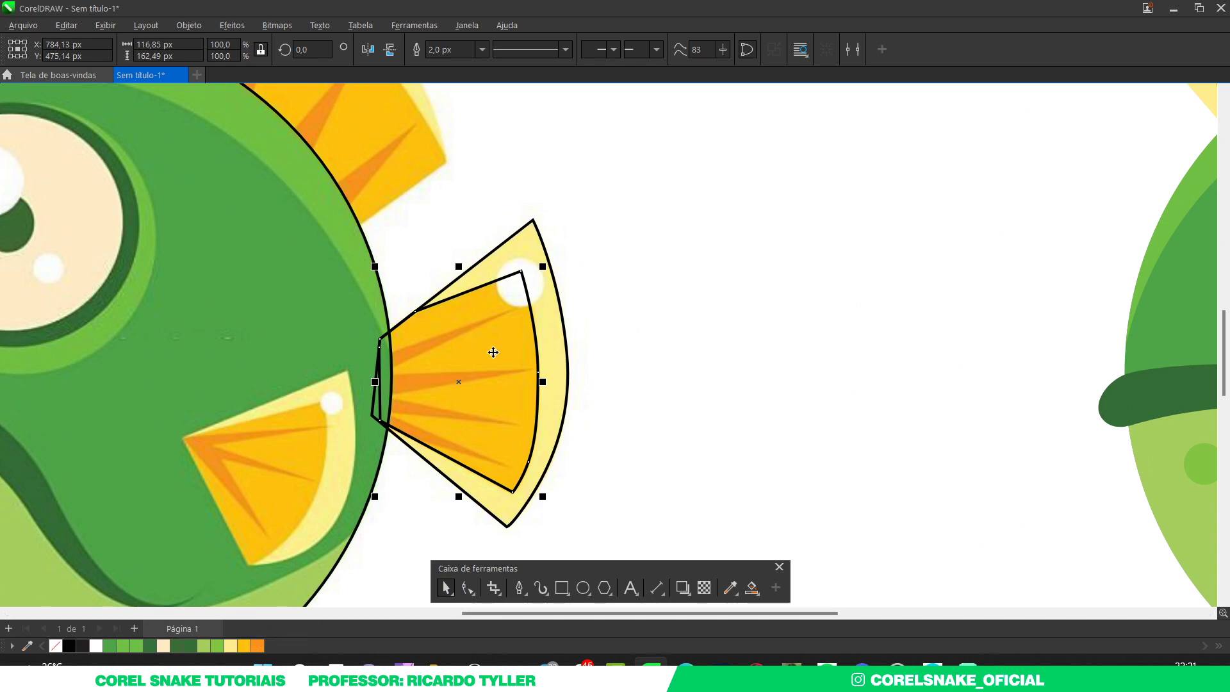
Step: Create a Smart Fill piece from the inner tail area outside the body circle, colored orange with no outline
key(s)
click(469, 376)
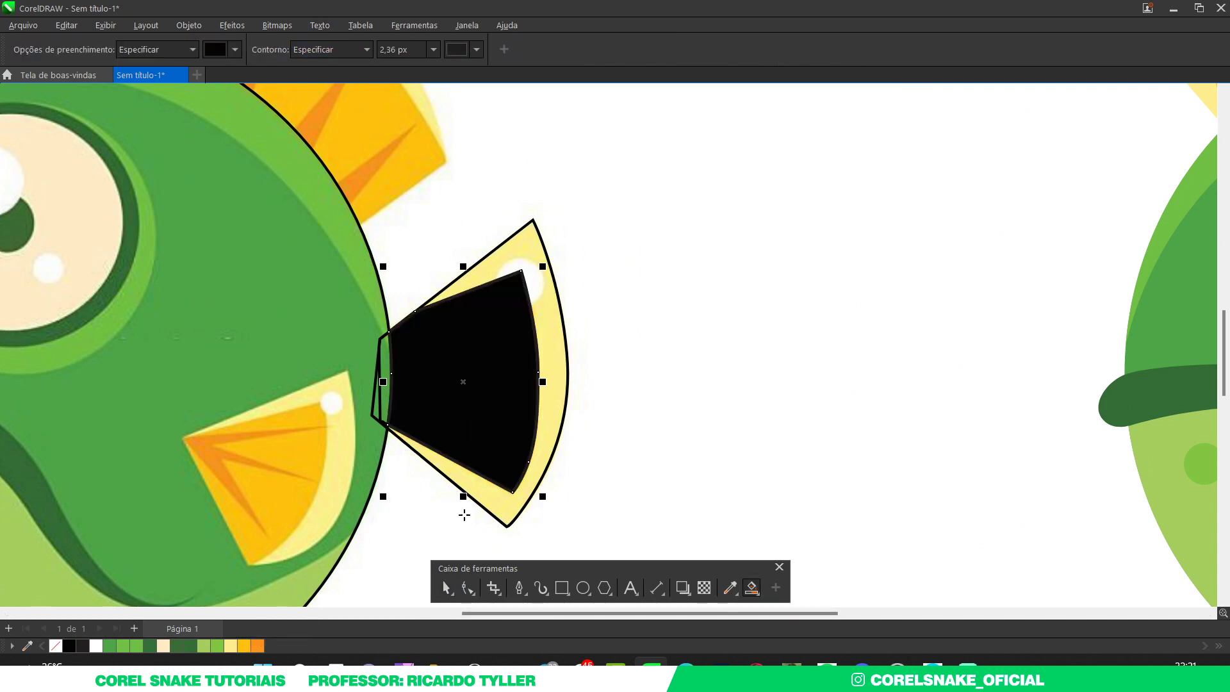
click(445, 587)
click(257, 646)
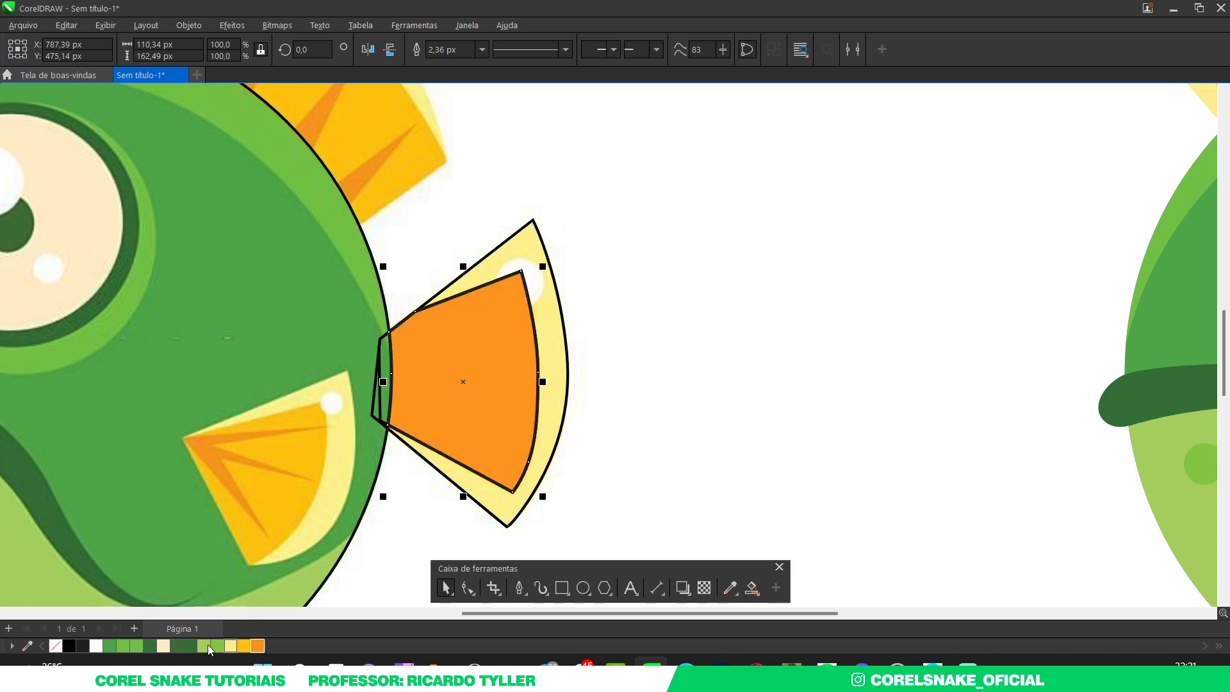
right_click(60, 645)
Step: Move the inner tail piece 1061.45 px across onto the rebuilt fish and recolor it golden yellow
key(Right)
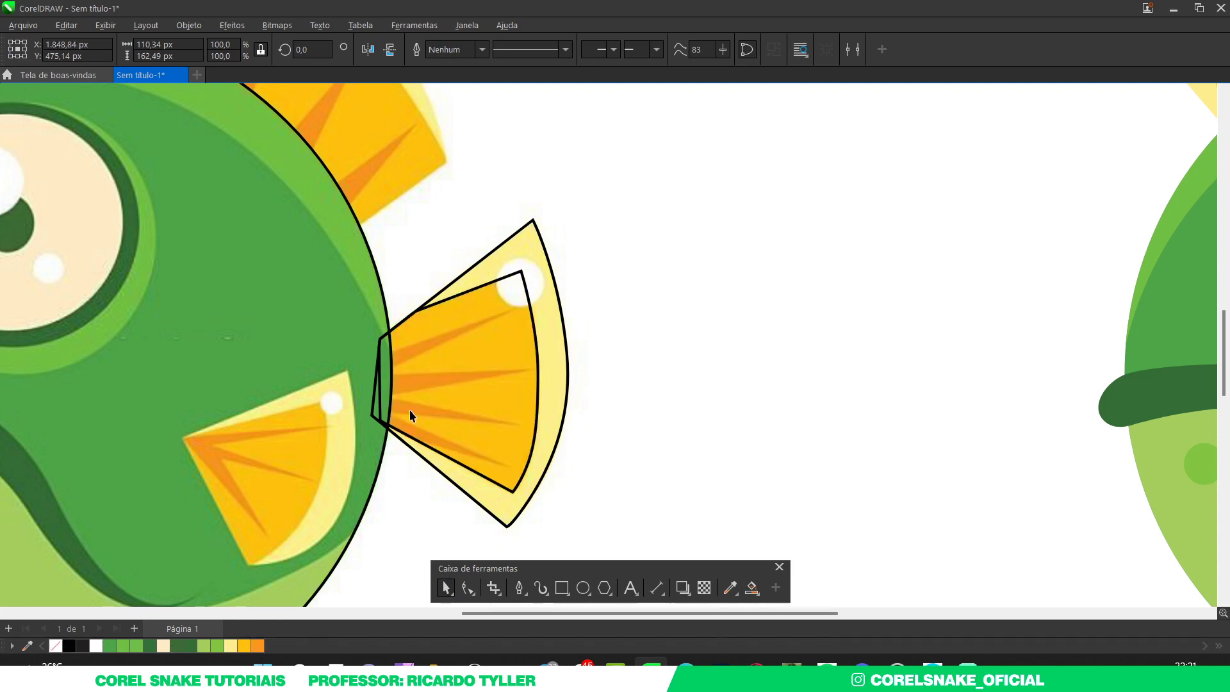
scroll(455, 363, down, 4)
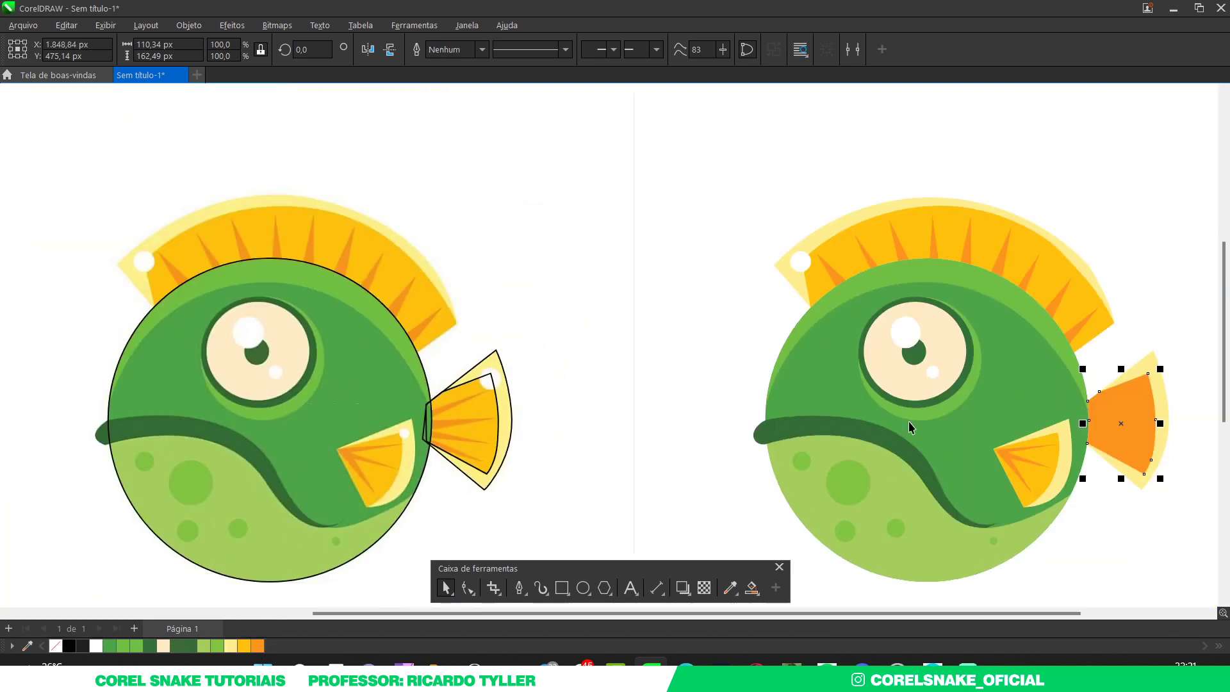
click(243, 645)
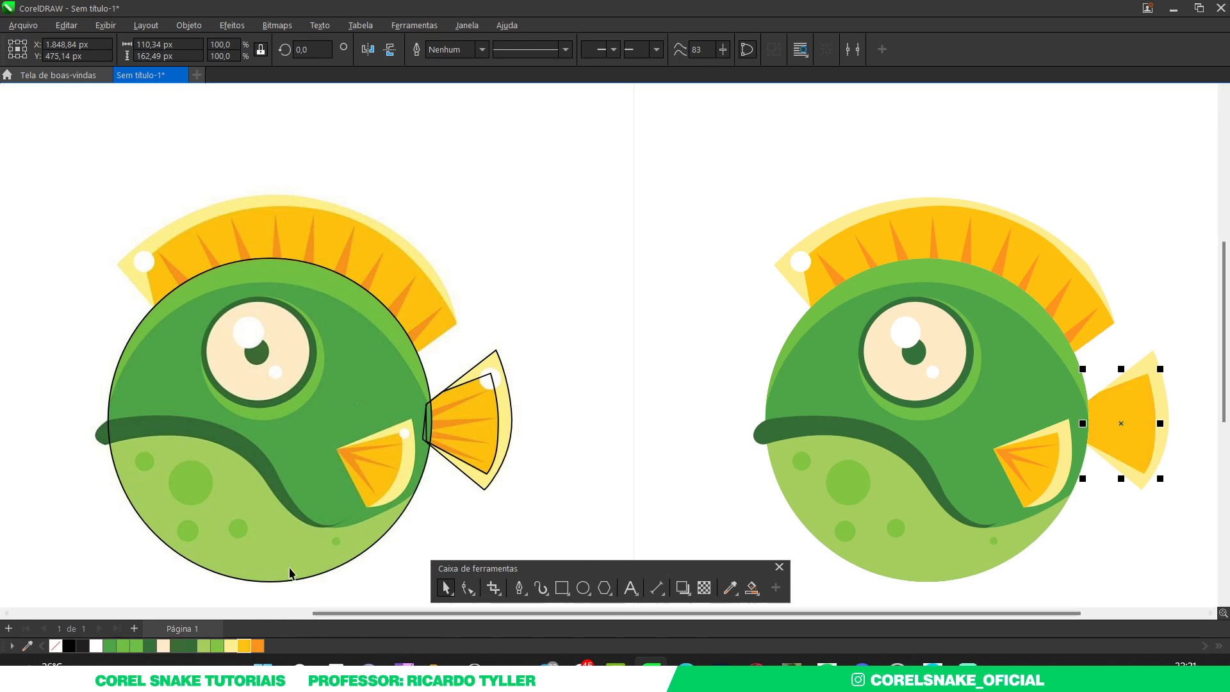
Step: Trace the lowest orange stripe of the reference tail with an open V-shaped Pen path about 90 by 39 px
scroll(332, 471, up, 2)
scroll(545, 383, up, 2)
scroll(472, 373, down, 1)
scroll(425, 391, up, 2)
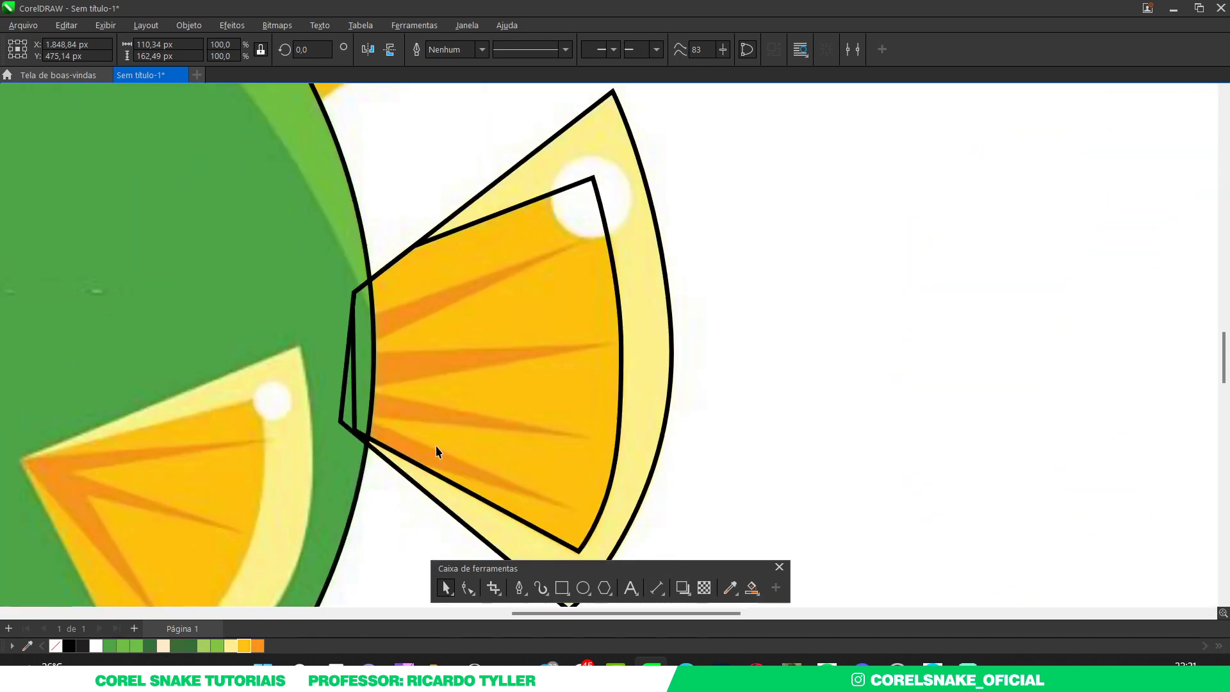
click(512, 588)
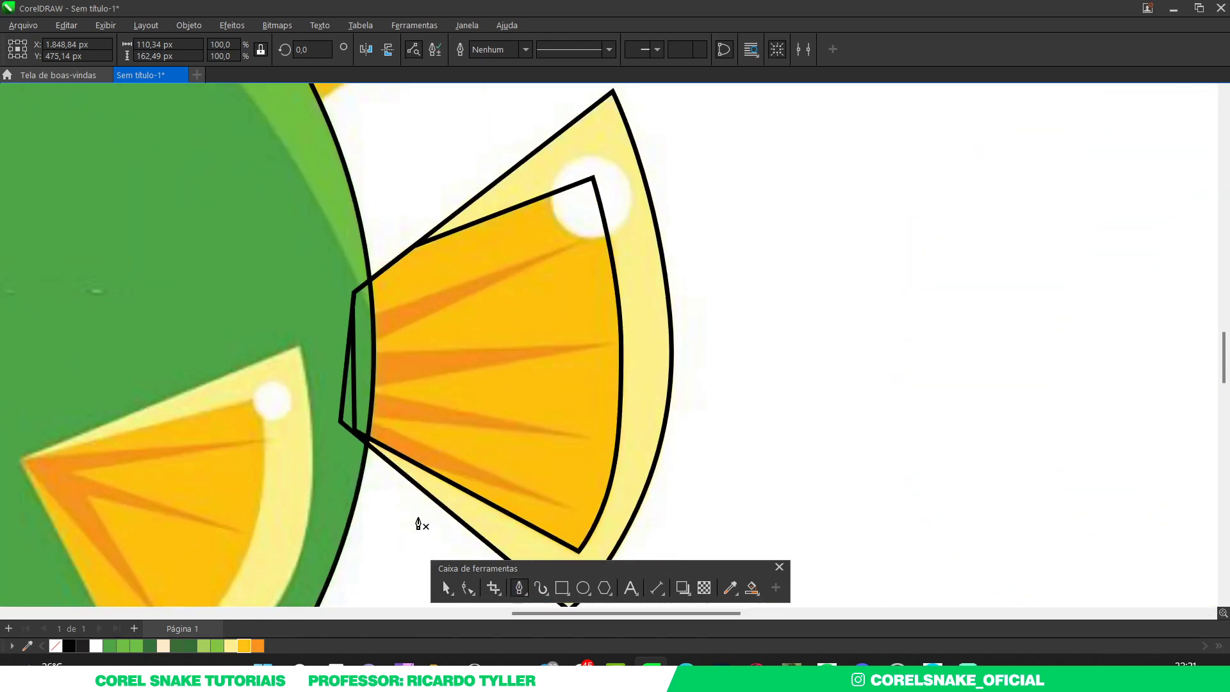
scroll(381, 436, up, 2)
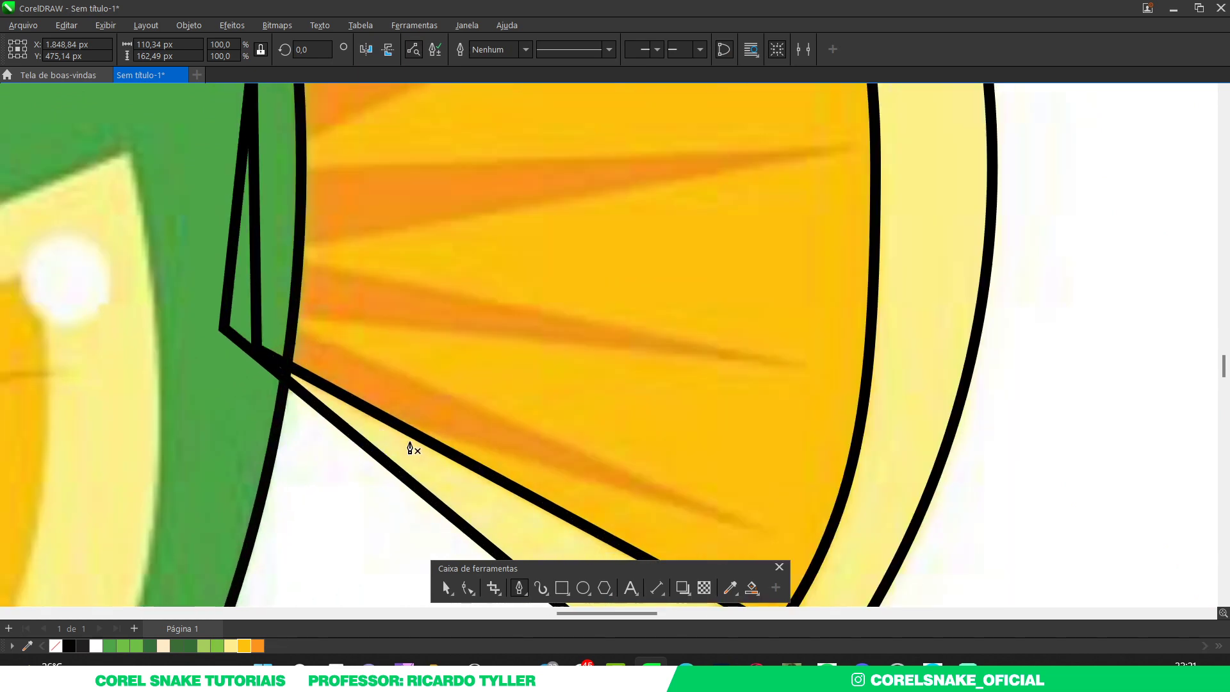
click(392, 422)
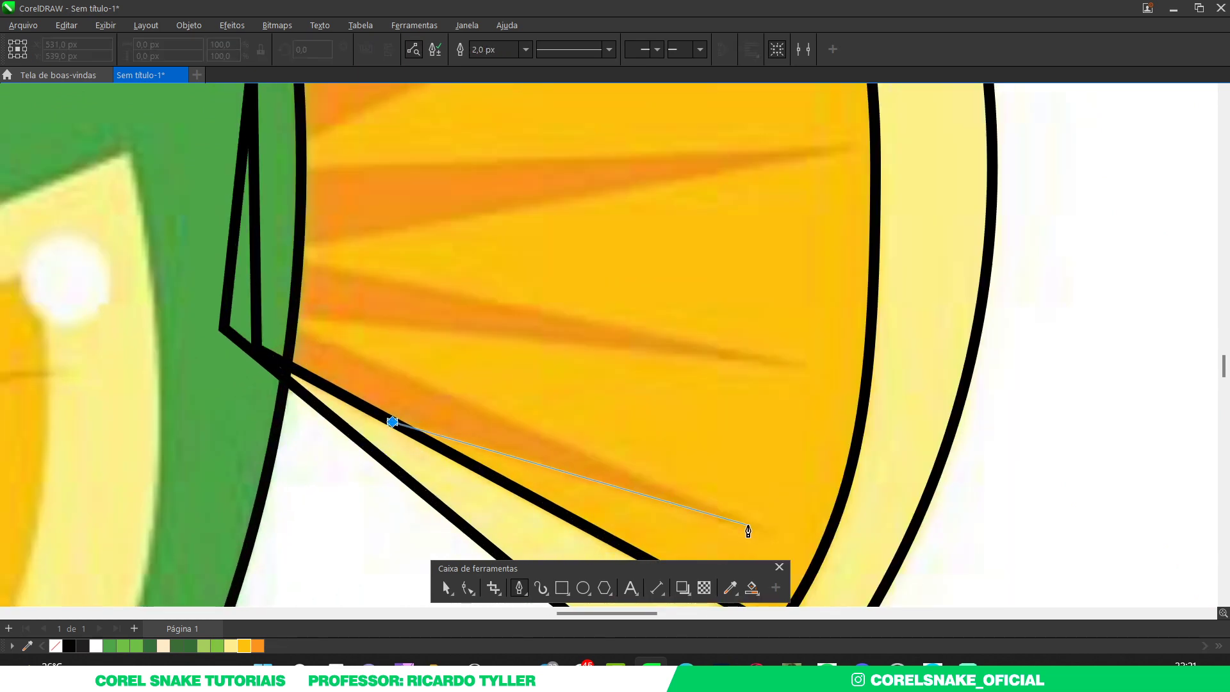
click(748, 526)
double_click(269, 319)
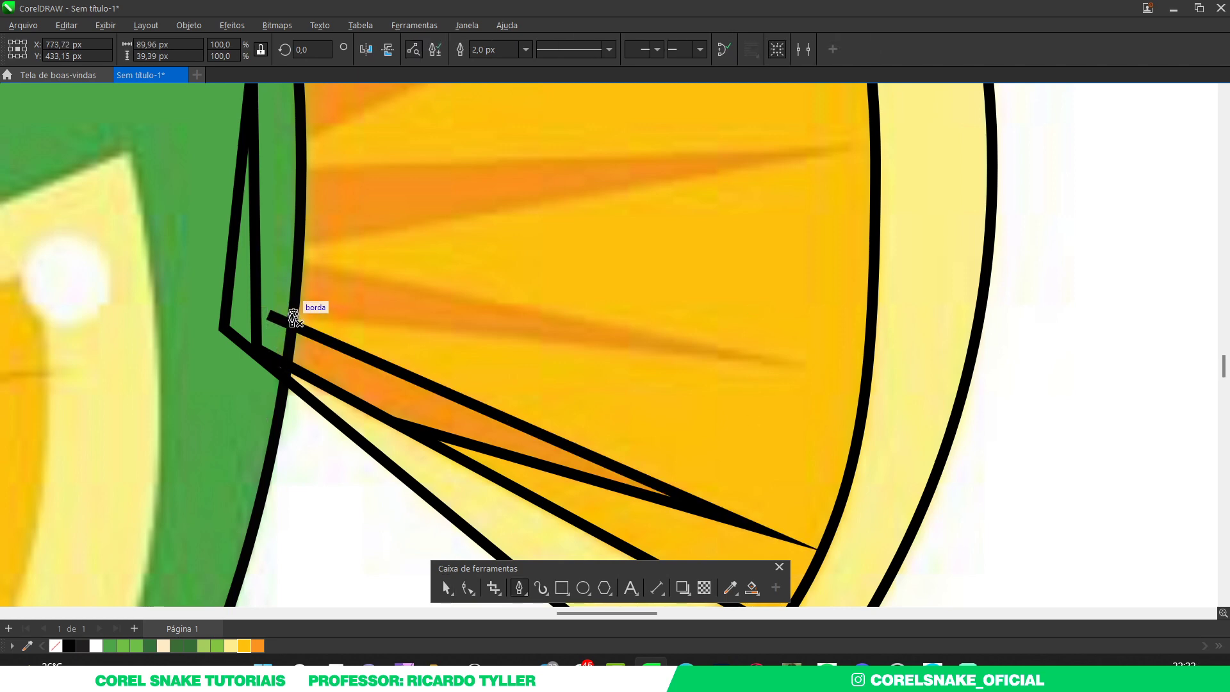
Step: Trace the second- and third-lowest orange stripes of the reference tail with two open V-shaped Pen paths
click(272, 316)
click(793, 366)
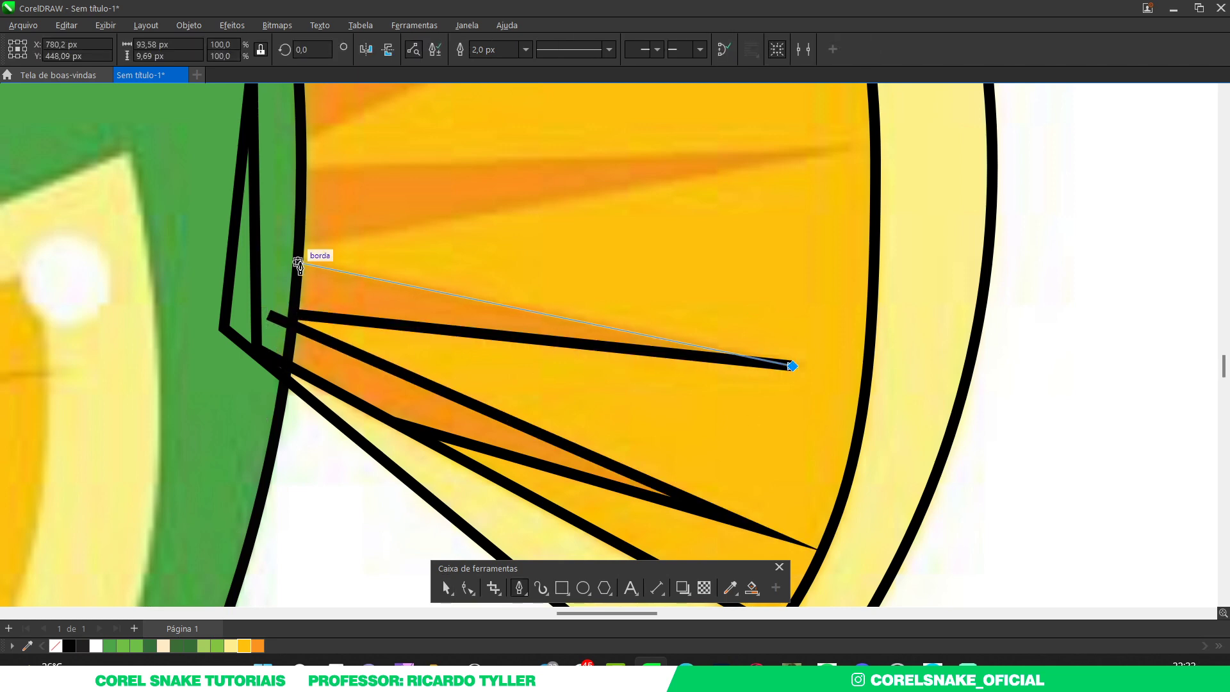
double_click(299, 251)
click(300, 251)
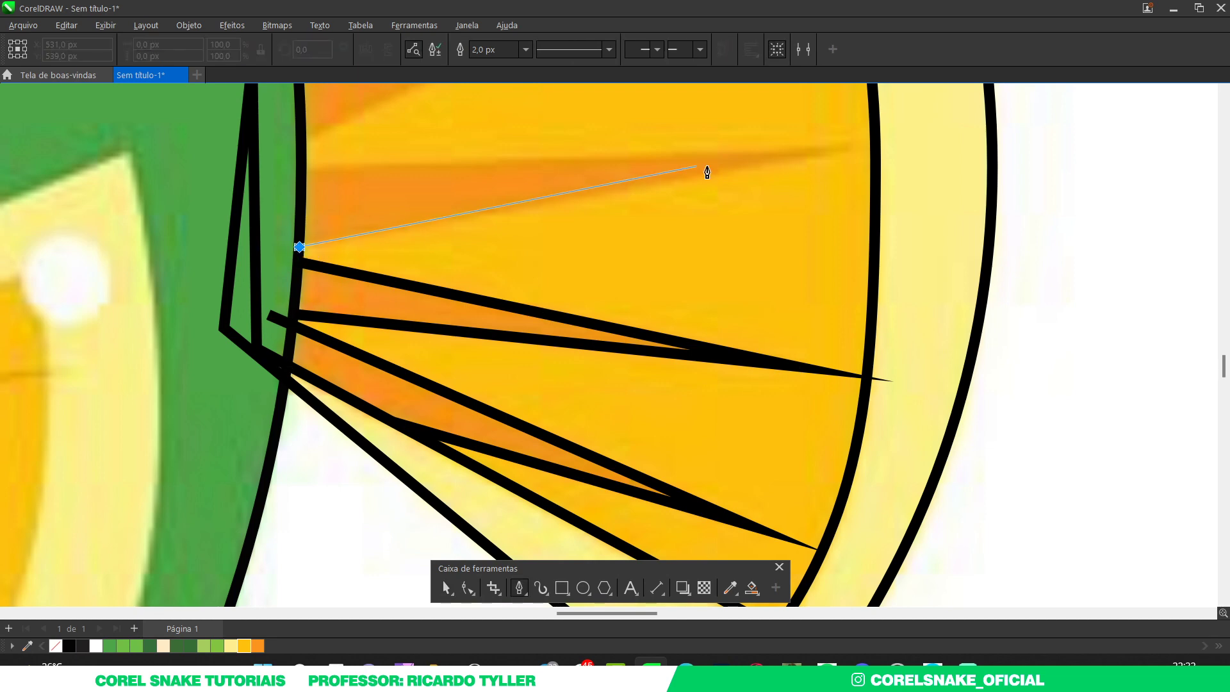
click(849, 147)
double_click(303, 164)
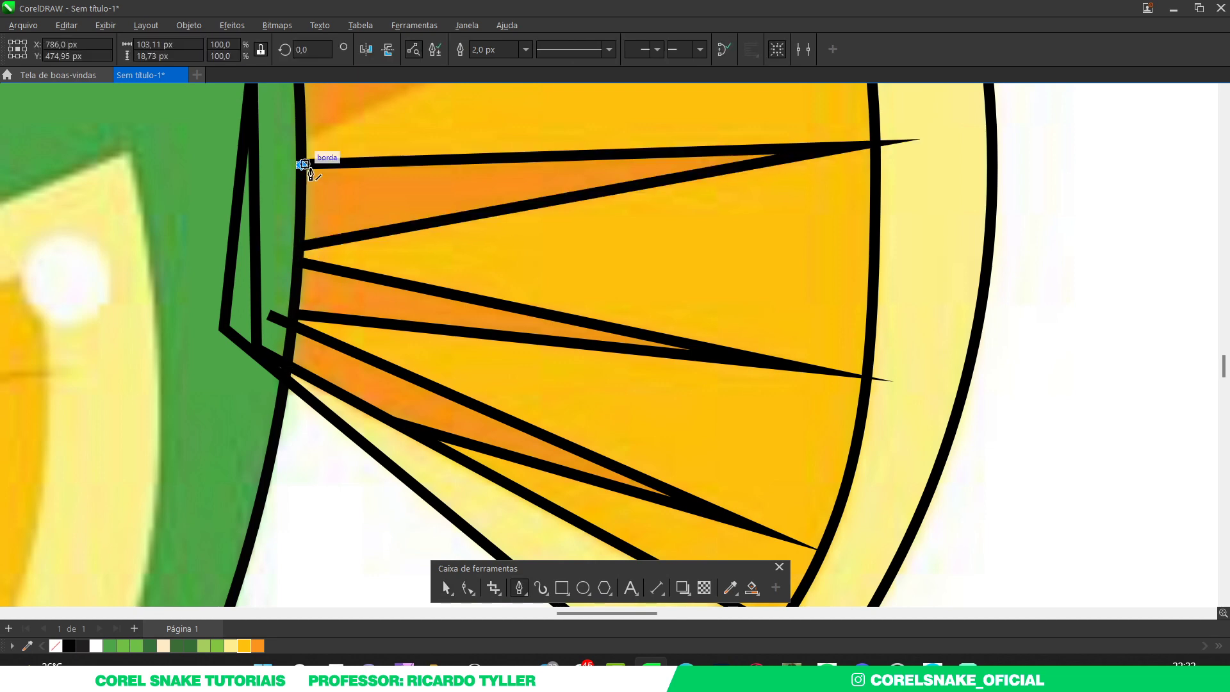
Step: Trace the uppermost orange stripe of the reference tail with an open V-shaped Pen path about 93 by 44 px
scroll(368, 276, down, 2)
scroll(368, 202, up, 2)
key(space)
key(space)
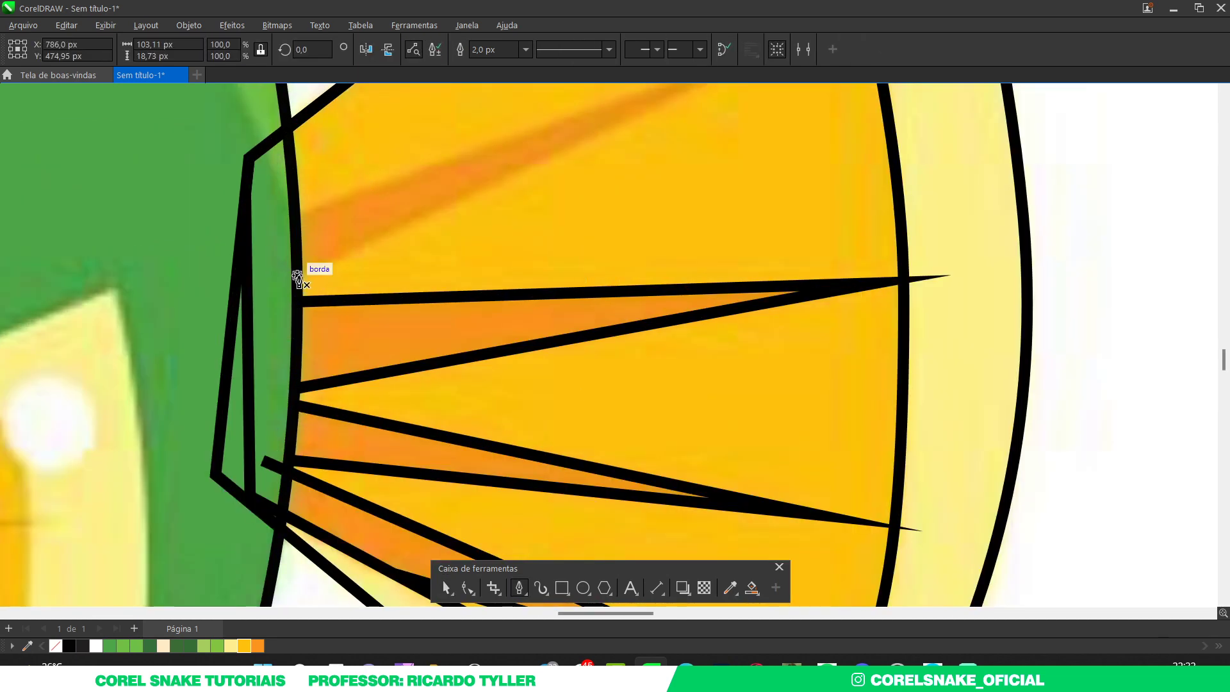
click(295, 275)
scroll(296, 275, down, 3)
scroll(506, 183, up, 2)
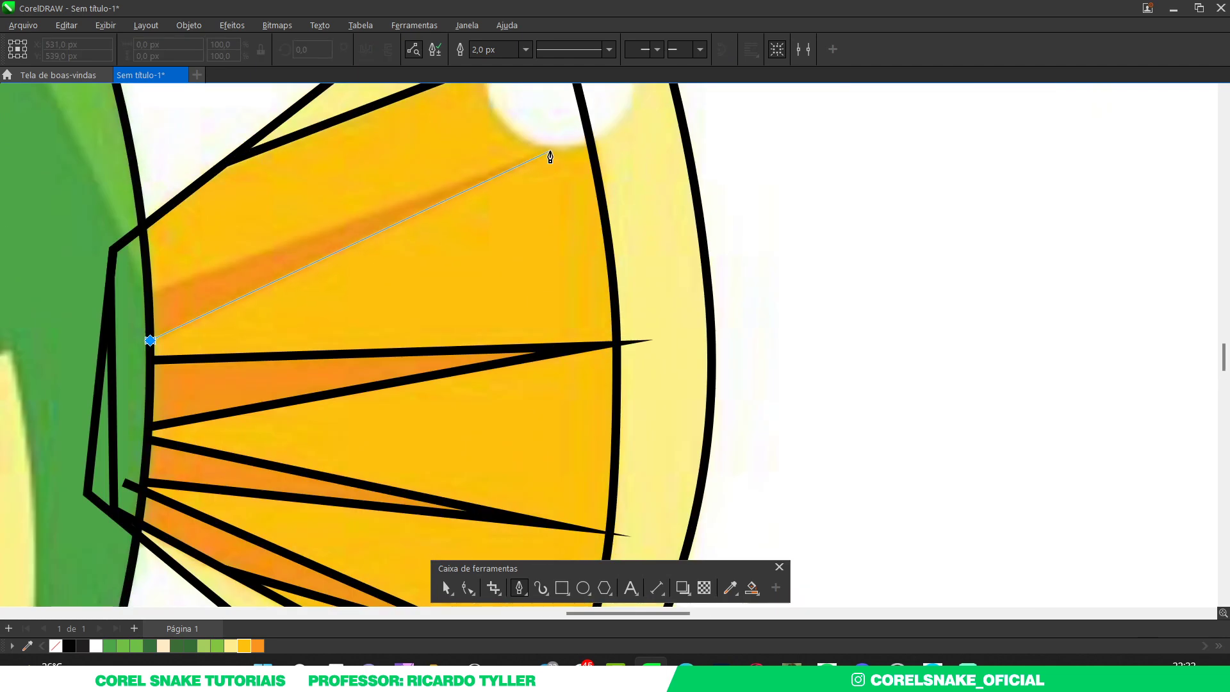
click(549, 152)
double_click(147, 292)
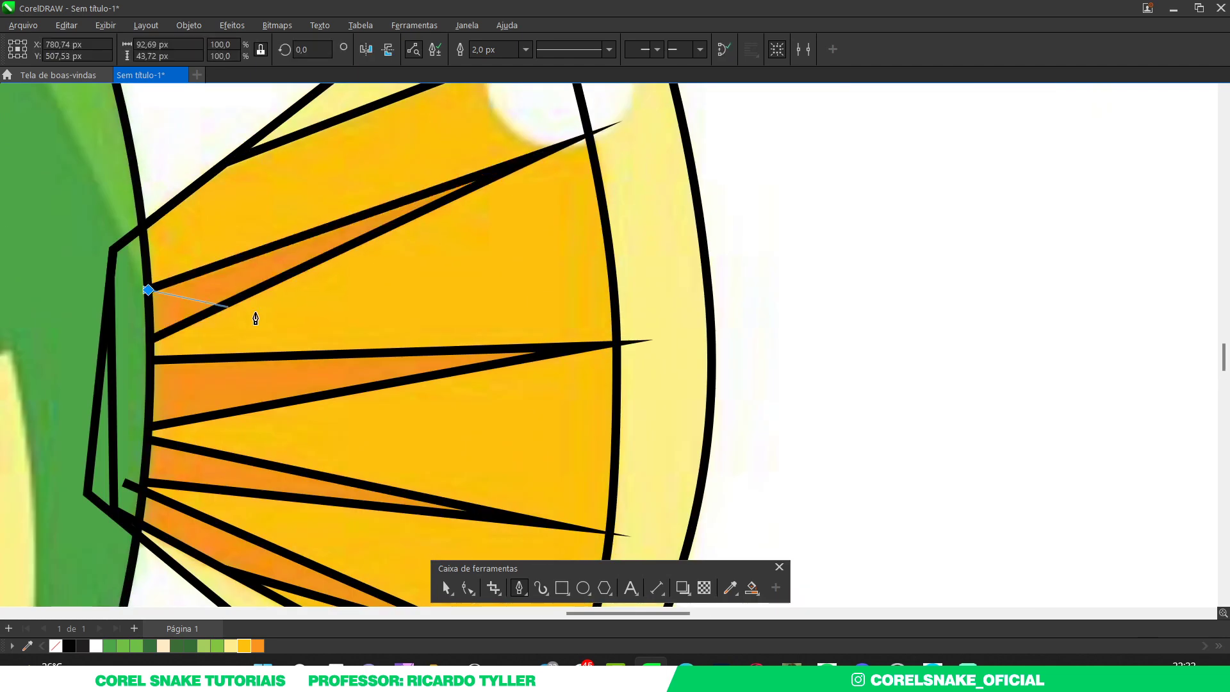
scroll(411, 346, down, 2)
key(space)
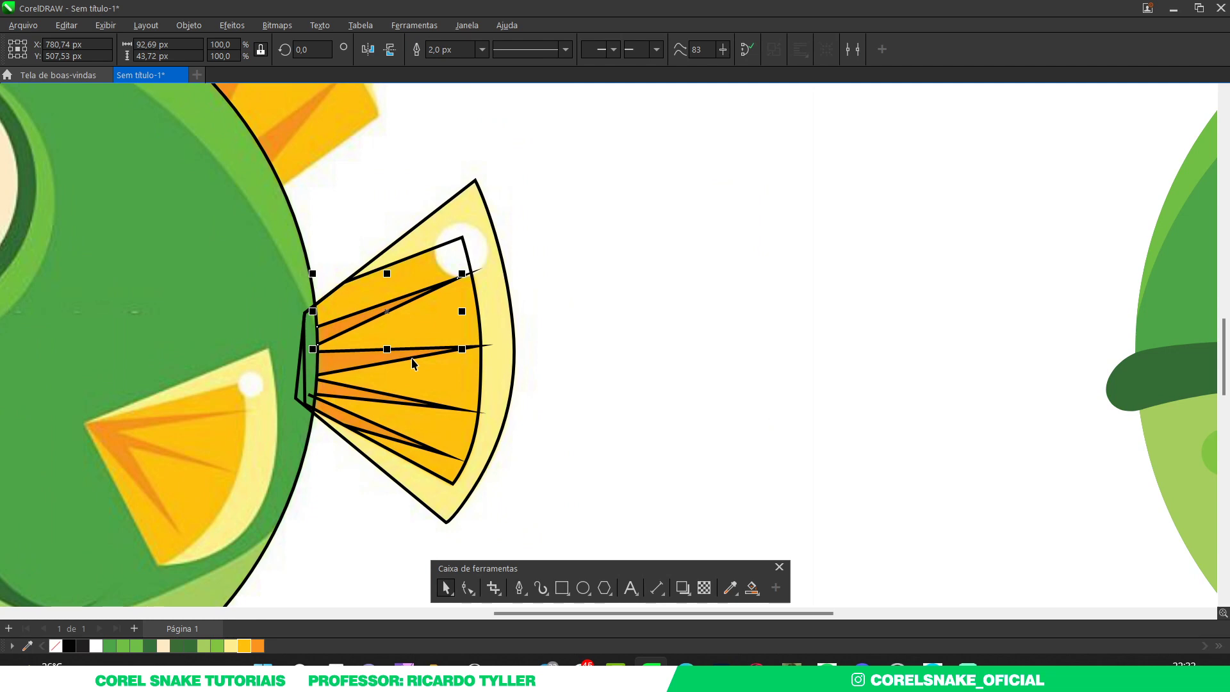
Step: Create Smart Fill pieces from the four traced tail stripes where they lie outside the body circle
key(g)
click(346, 325)
click(339, 362)
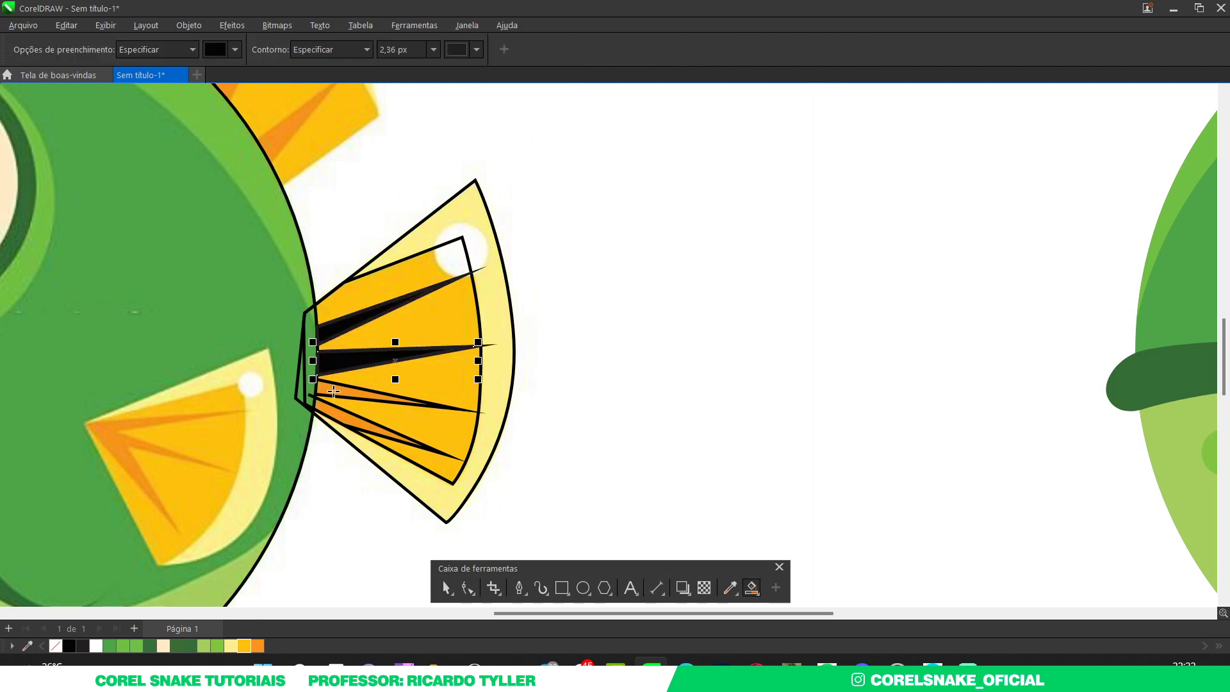
click(333, 392)
click(334, 411)
key(space)
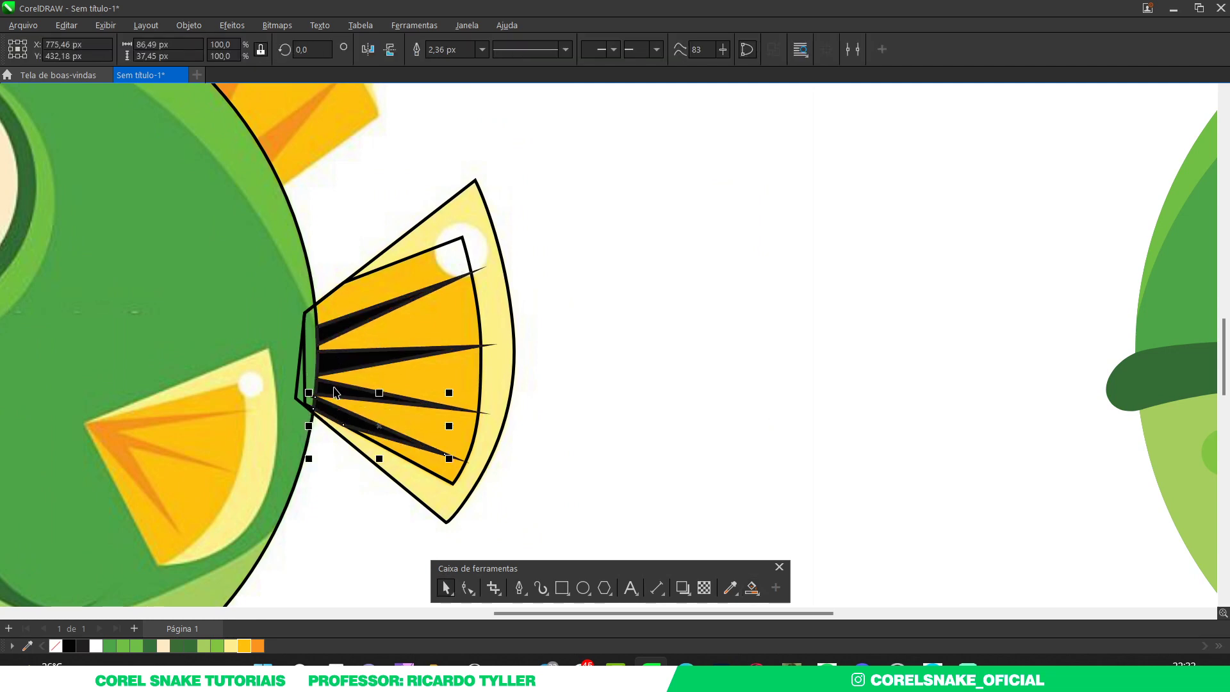
Step: Color the four tail stripe pieces orange without outline and move them 1061.45 px across onto the rebuilt fish
shift+click(333, 388)
shift+click(332, 365)
shift+click(328, 334)
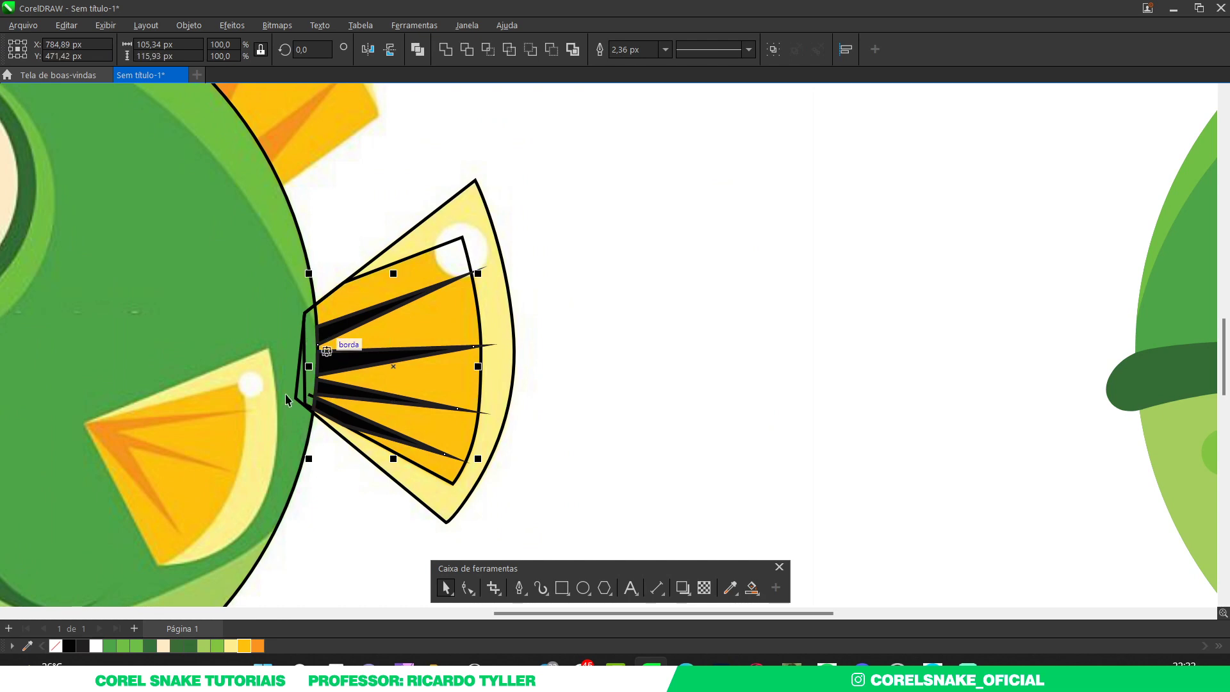
click(256, 645)
right_click(57, 647)
scroll(249, 495, down, 3)
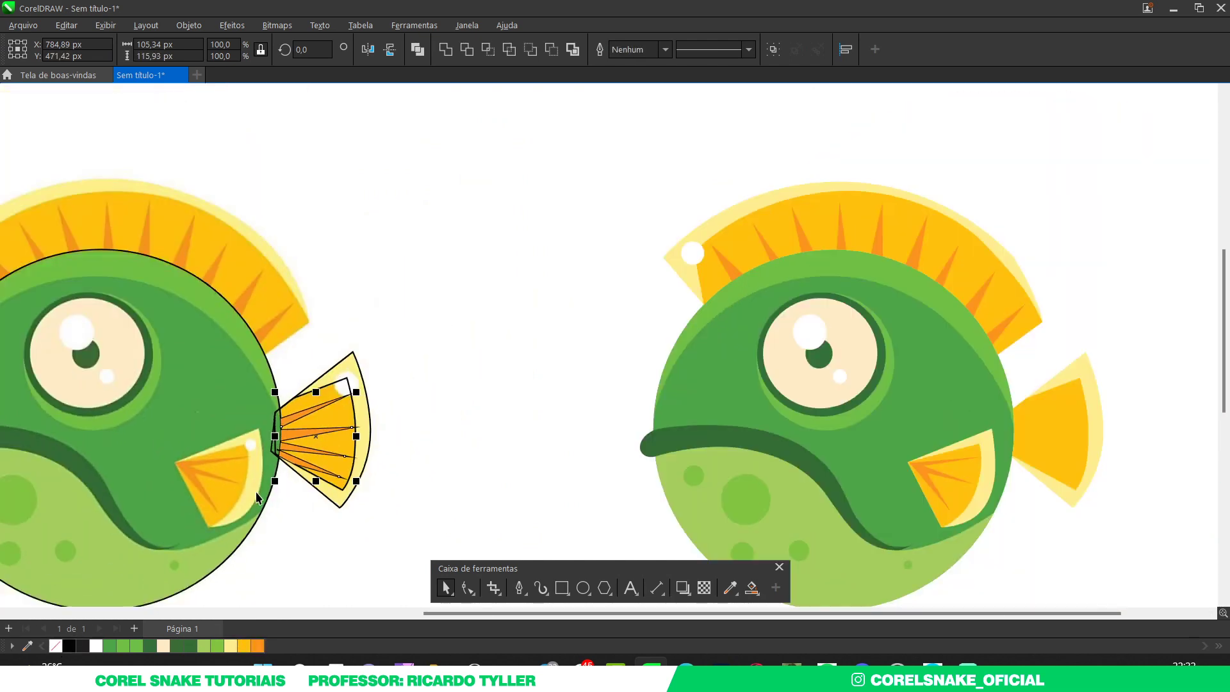
key(Right)
Step: Delete the black body circle, tail and stripe guide outlines from the reference fish
scroll(350, 396, up, 2)
scroll(352, 393, down, 4)
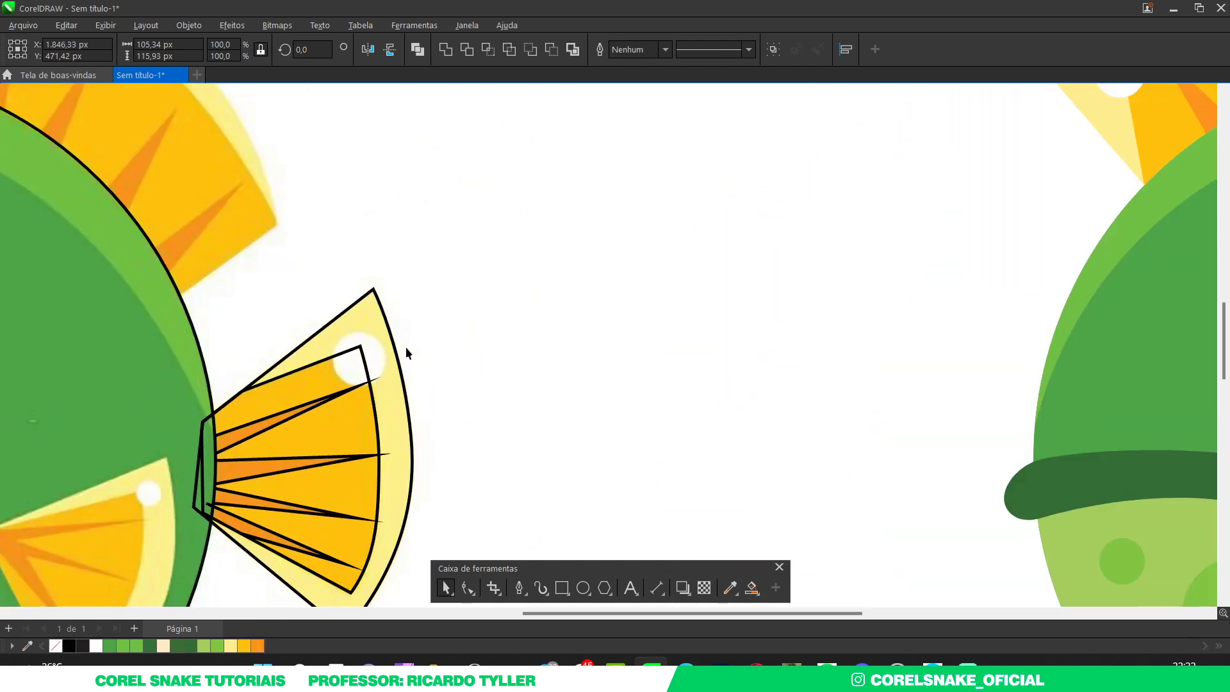
drag(179, 247, 462, 406)
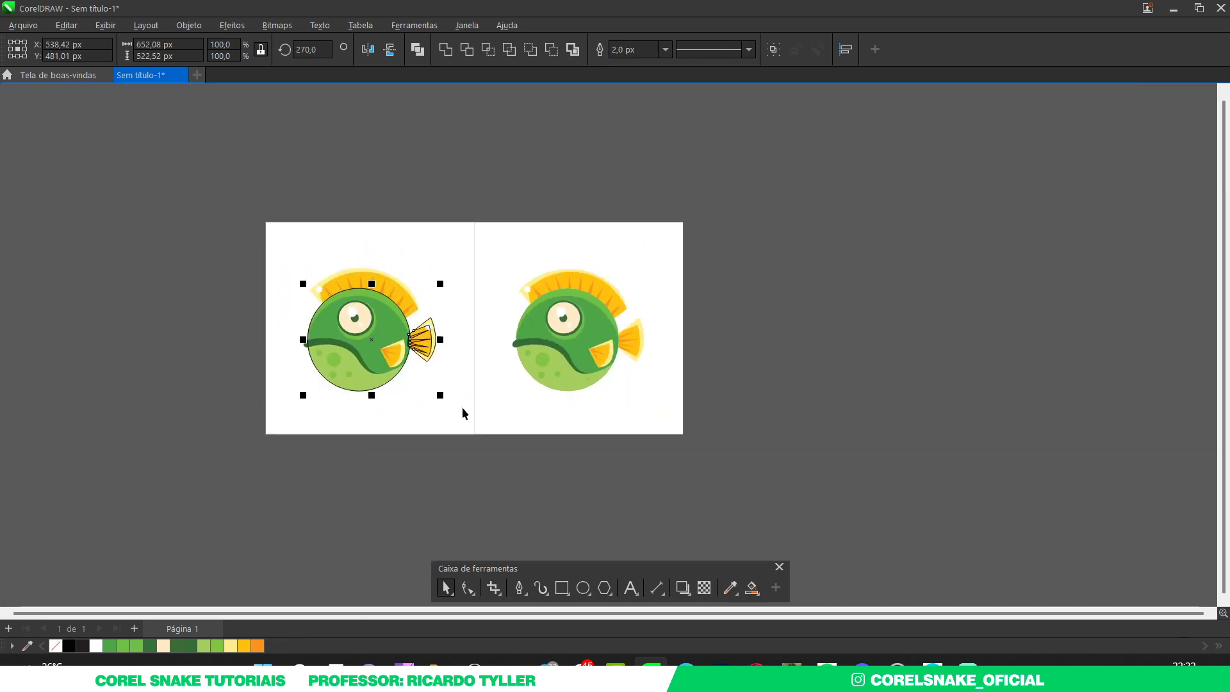
click(459, 406)
Step: Place a copy of the rebuilt eye's large white highlight on the white spot of the reference pectoral fin
scroll(382, 396, up, 4)
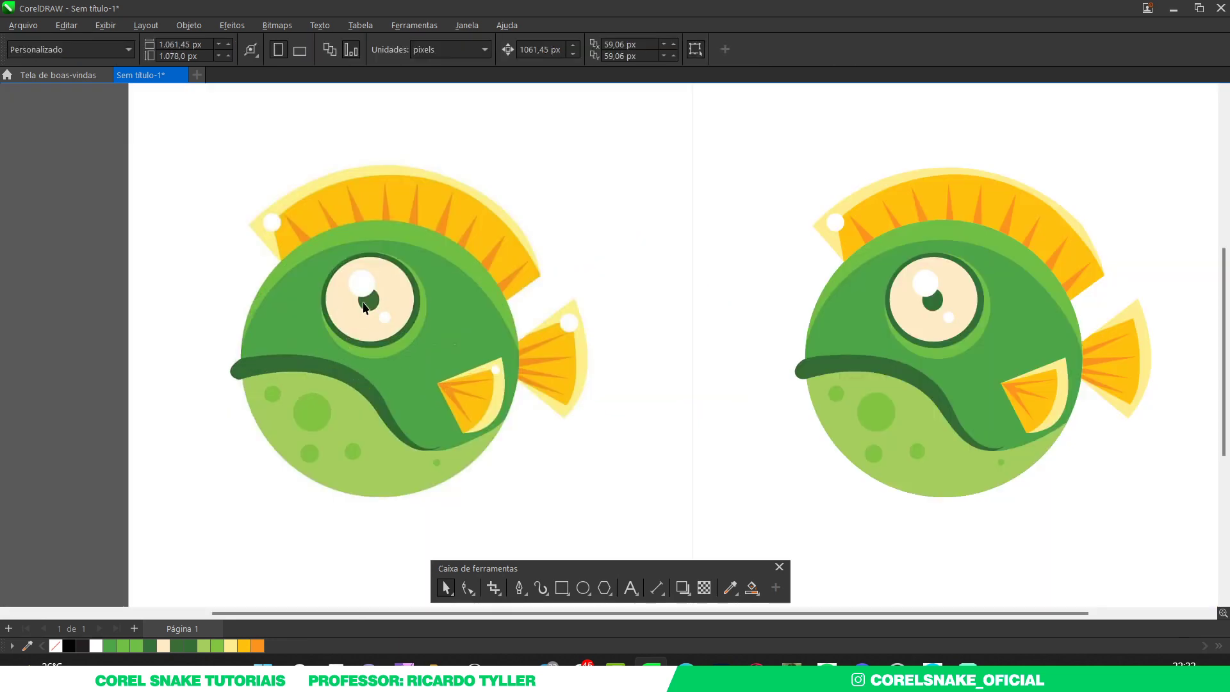
scroll(551, 506, up, 3)
scroll(686, 423, down, 3)
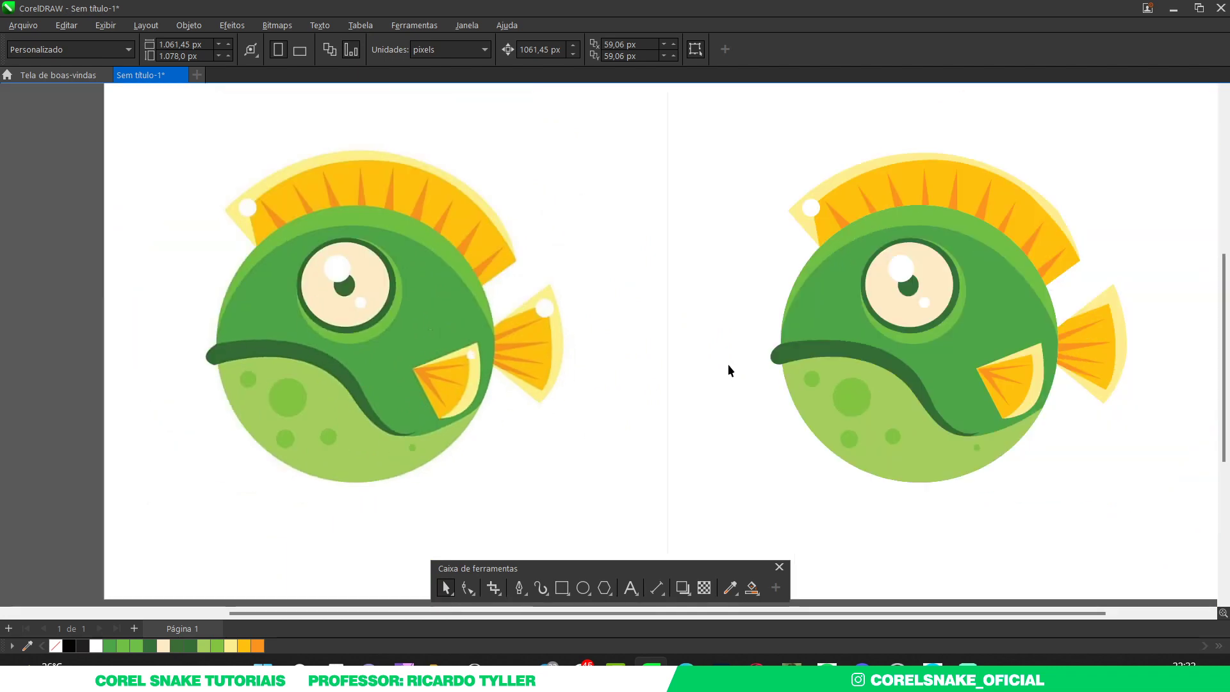
click(900, 271)
drag(900, 272, 472, 352)
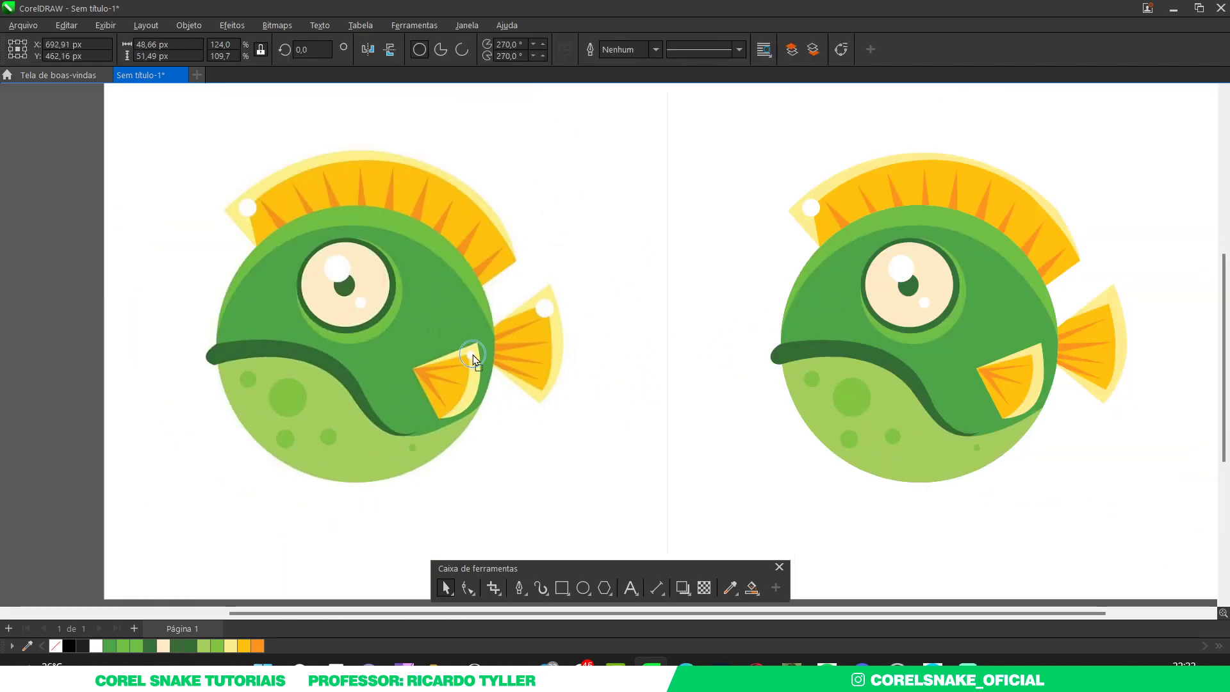
Step: Shrink the copied highlight to about 15 by 16 px and align it with the pectoral fin's white spot
scroll(472, 352, up, 5)
drag(581, 247, 516, 421)
scroll(484, 370, up, 3)
drag(509, 306, 520, 296)
scroll(472, 354, up, 2)
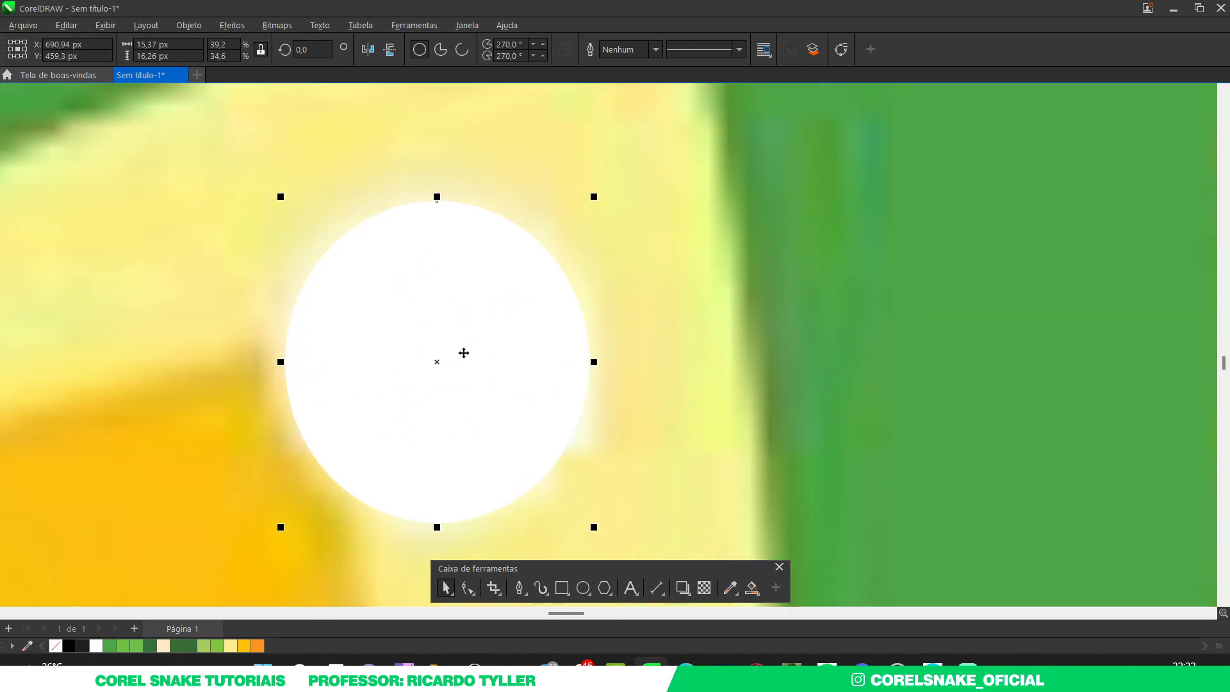
Step: Place a copy of the pectoral fin highlight on the reference tail's white spot and enlarge it to about 32 by 34 px
scroll(462, 355, down, 4)
scroll(447, 344, down, 2)
drag(447, 344, 627, 232)
scroll(631, 231, up, 2)
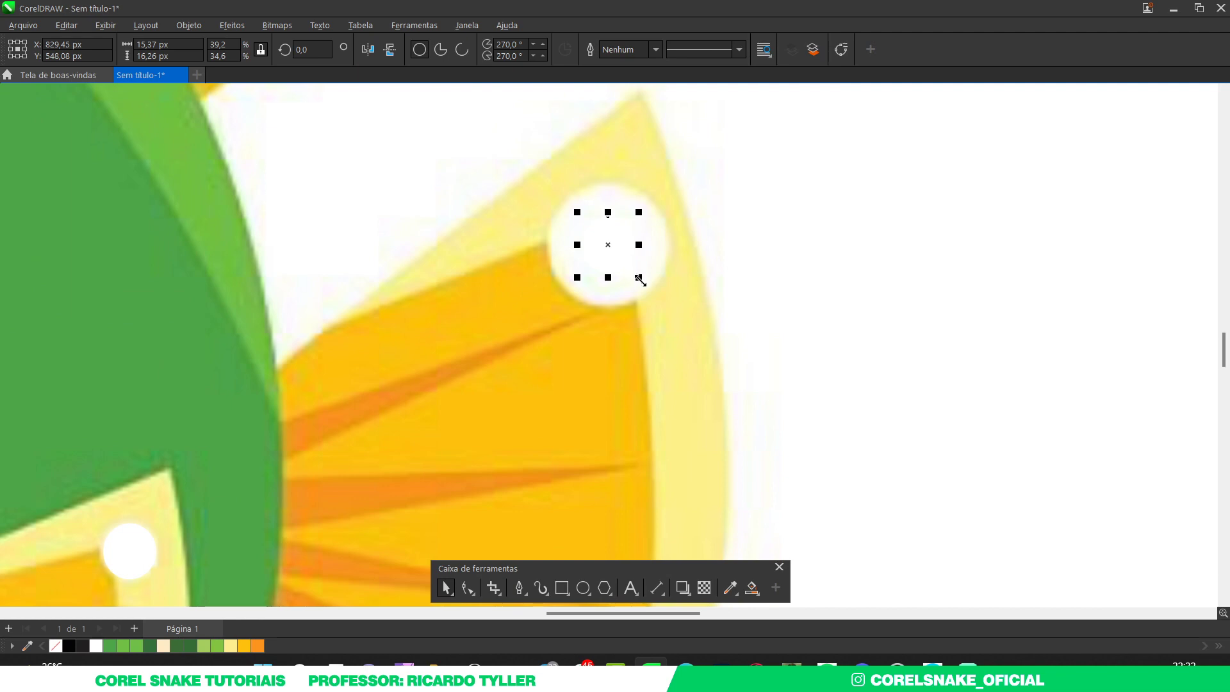
drag(639, 279, 680, 308)
scroll(461, 365, down, 2)
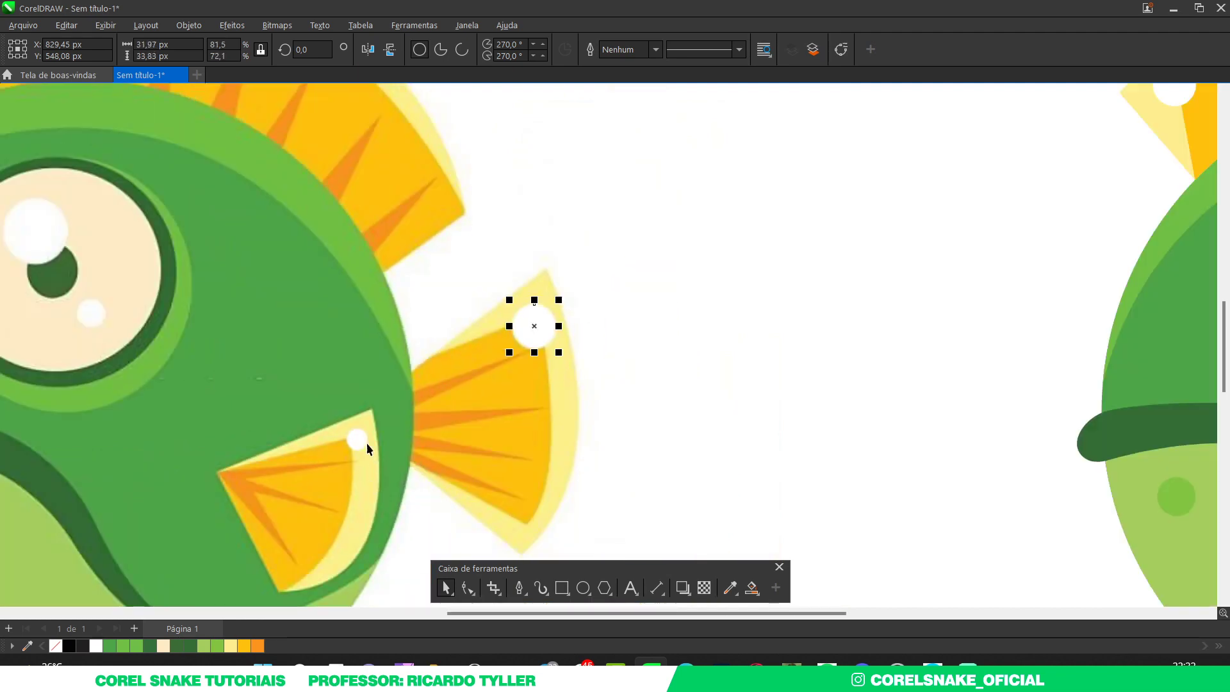
Step: Move the pectoral fin and tail highlights together 1061.45 px across onto the rebuilt fish and deselect them
shift+click(363, 440)
scroll(386, 419, down, 3)
drag(416, 402, 713, 402)
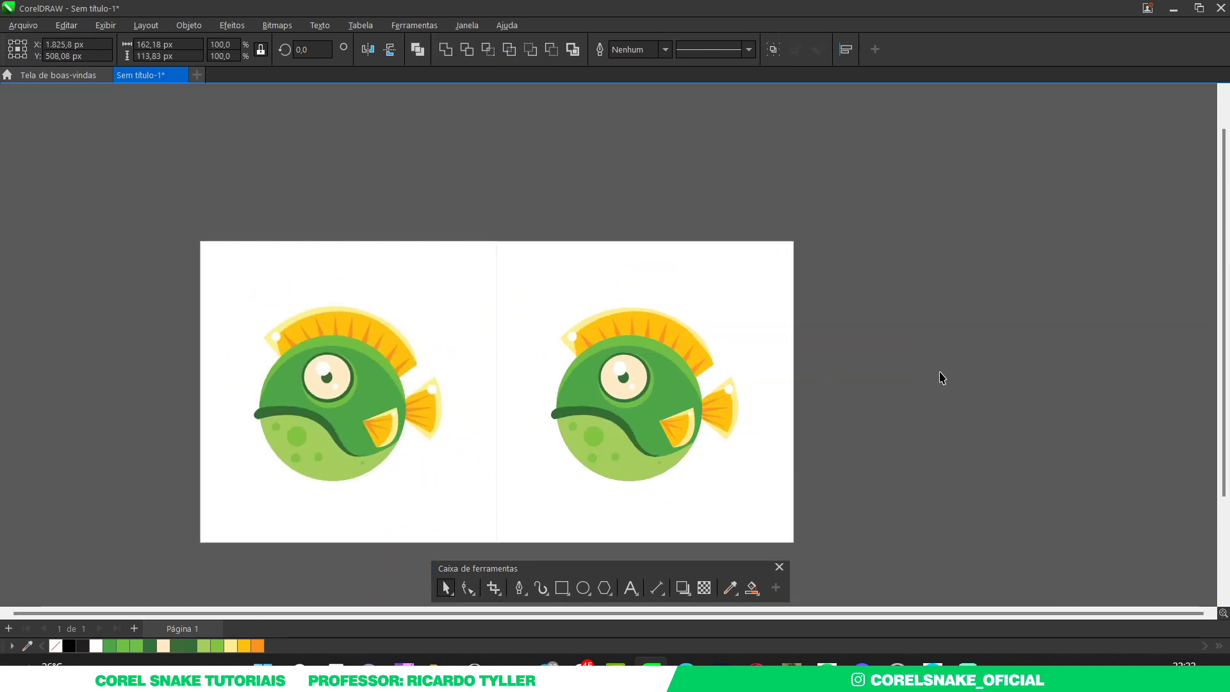
click(941, 378)
key(shift+F4)
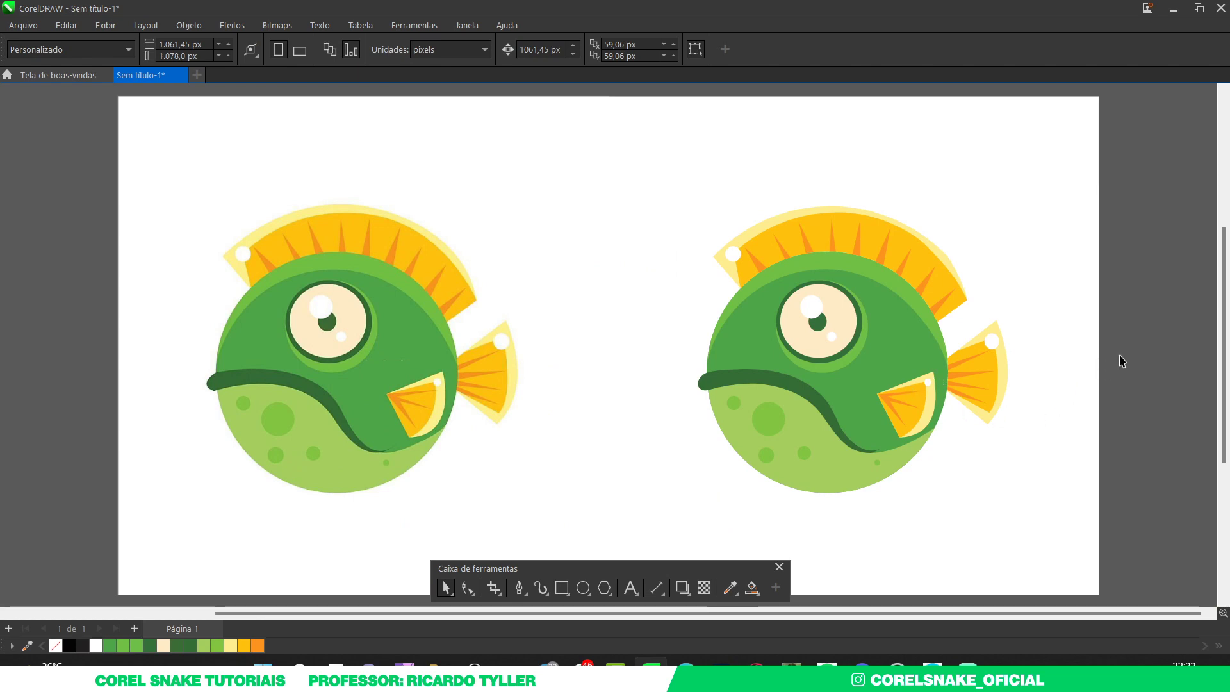